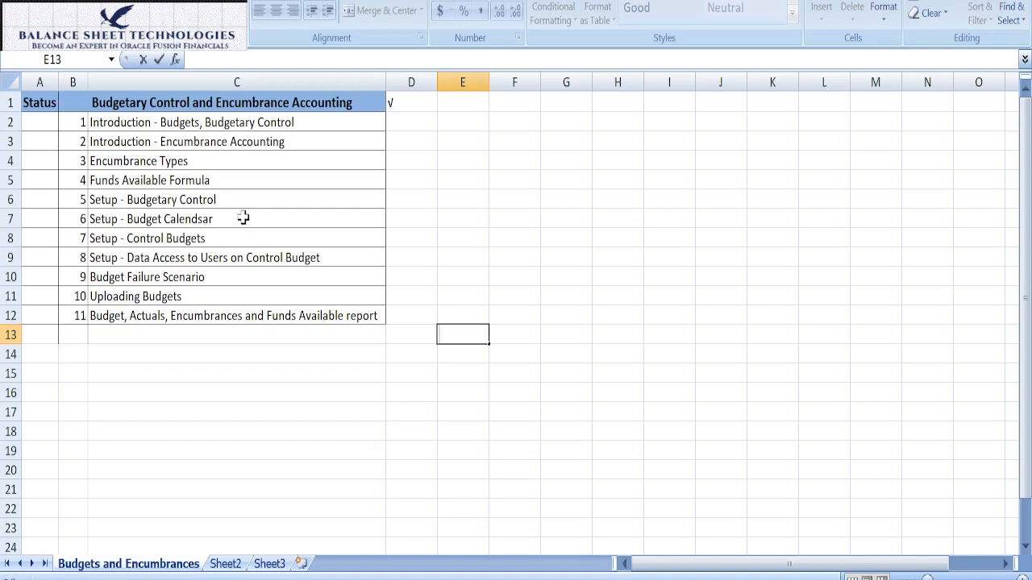
# Step: Review the outline's opening topics on budgets, budgetary control, encumbrance accounting, encumbrance types and the funds available formula
pyautogui.click(208, 127)
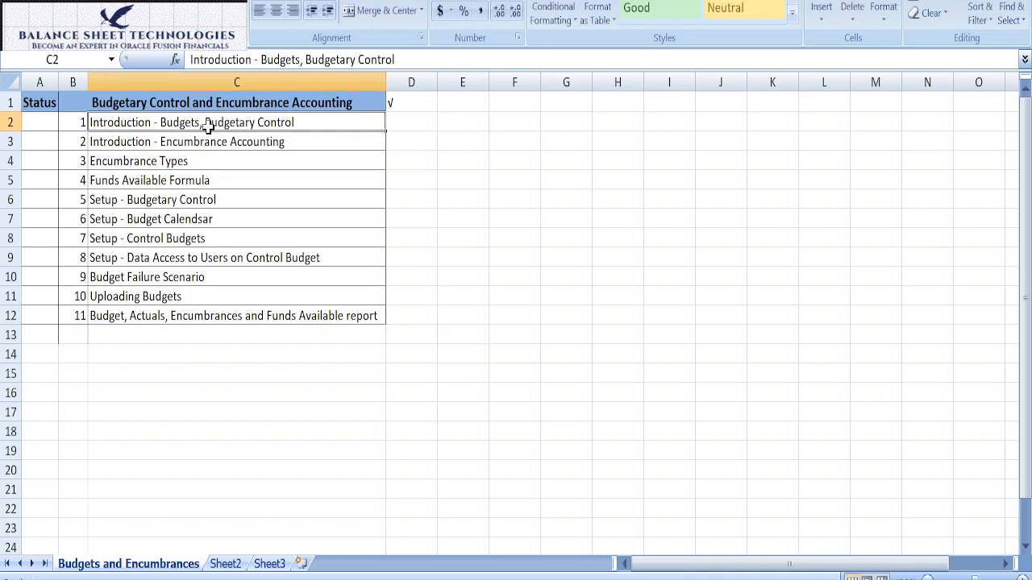
pyautogui.click(212, 142)
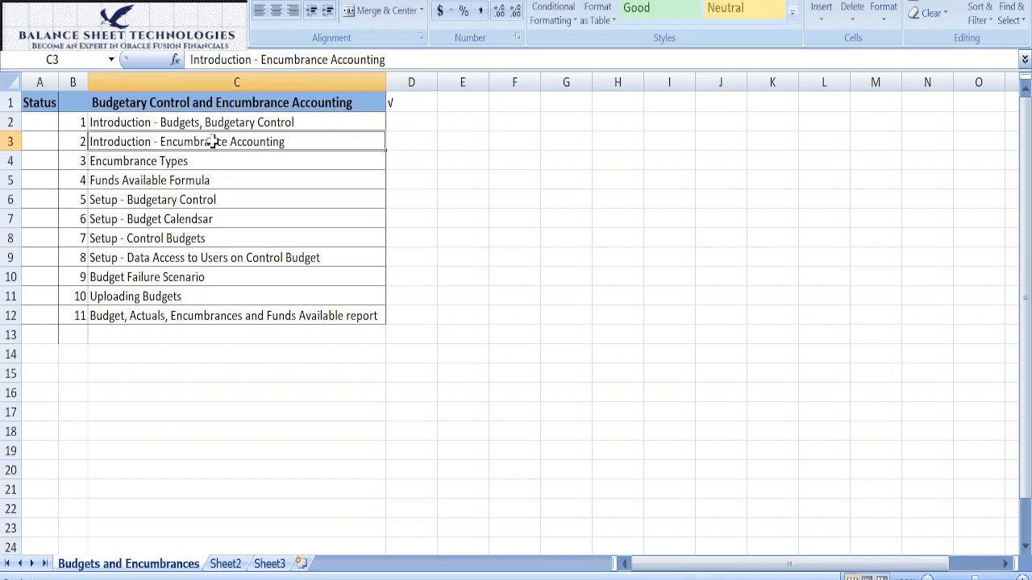
pyautogui.click(204, 161)
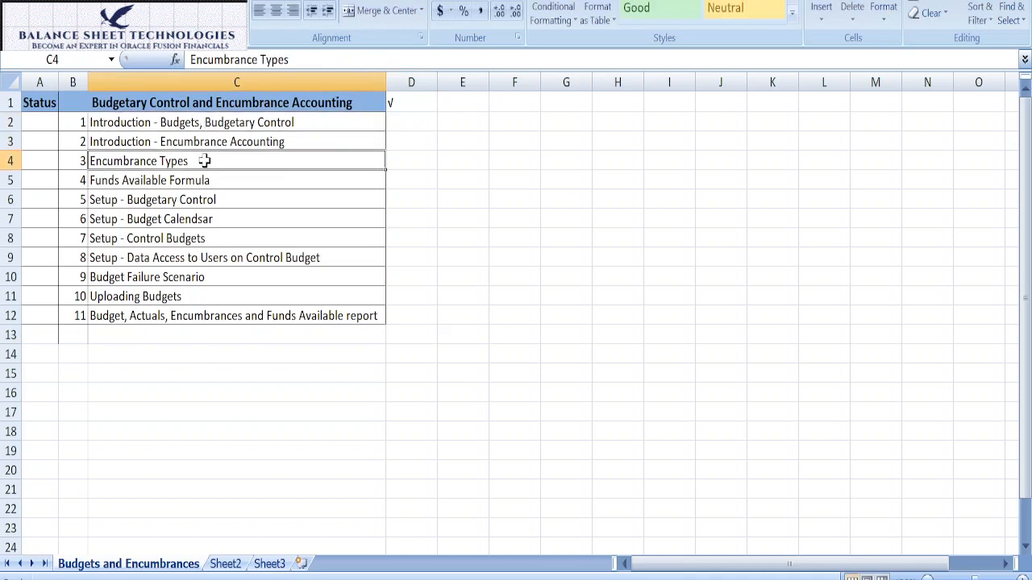
pyautogui.click(186, 181)
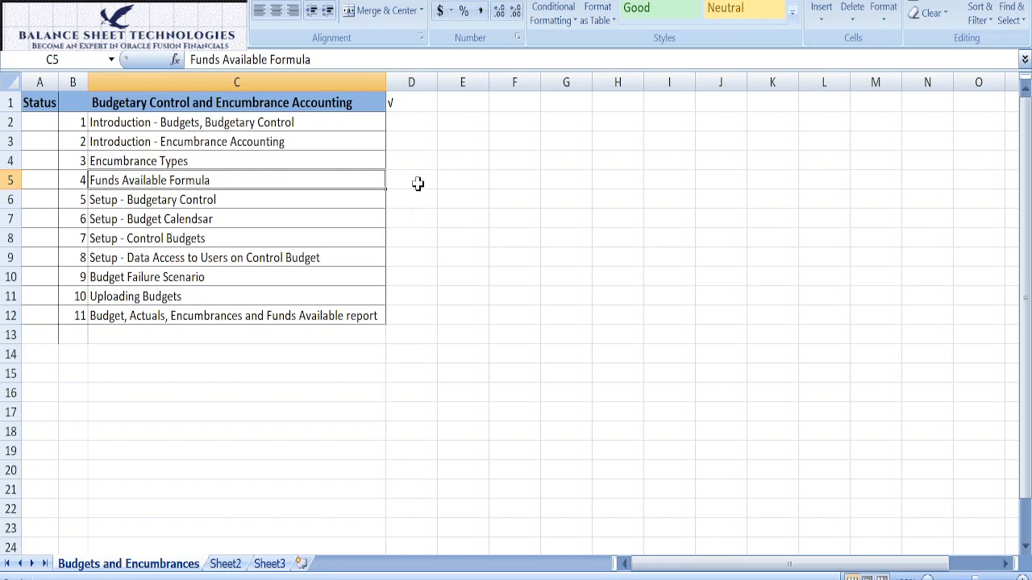
pyautogui.click(226, 123)
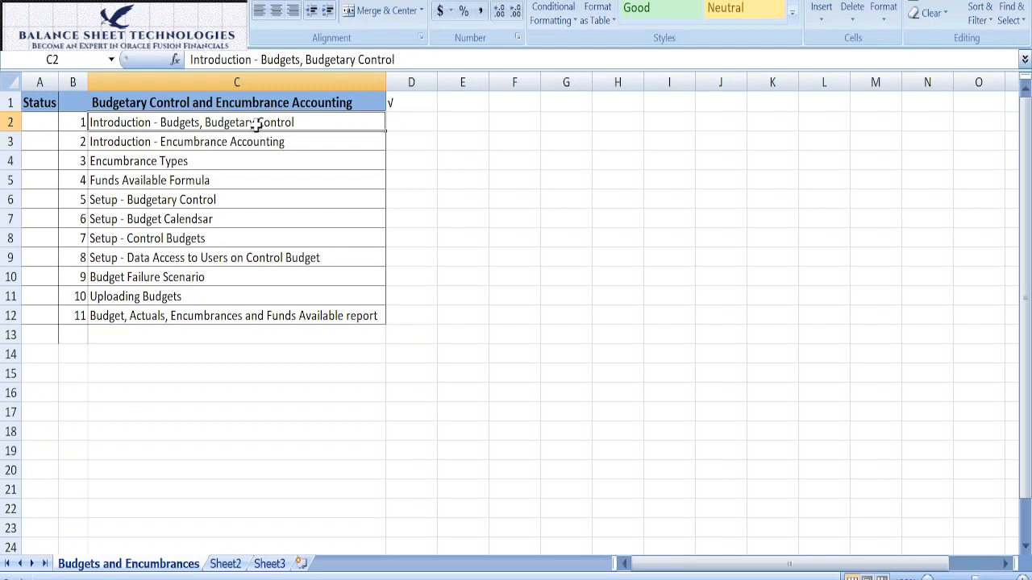
pyautogui.click(214, 145)
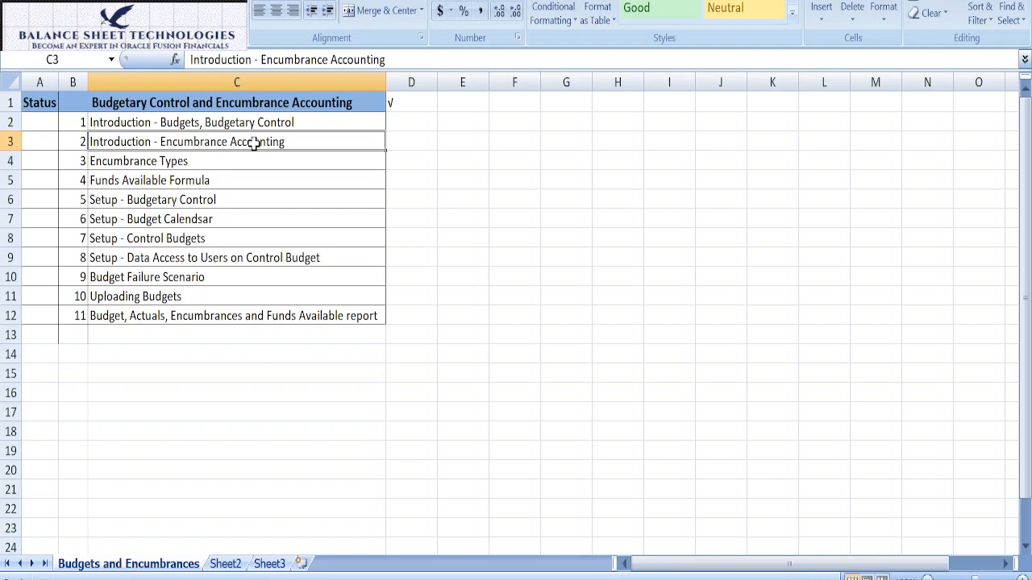
pyautogui.click(246, 160)
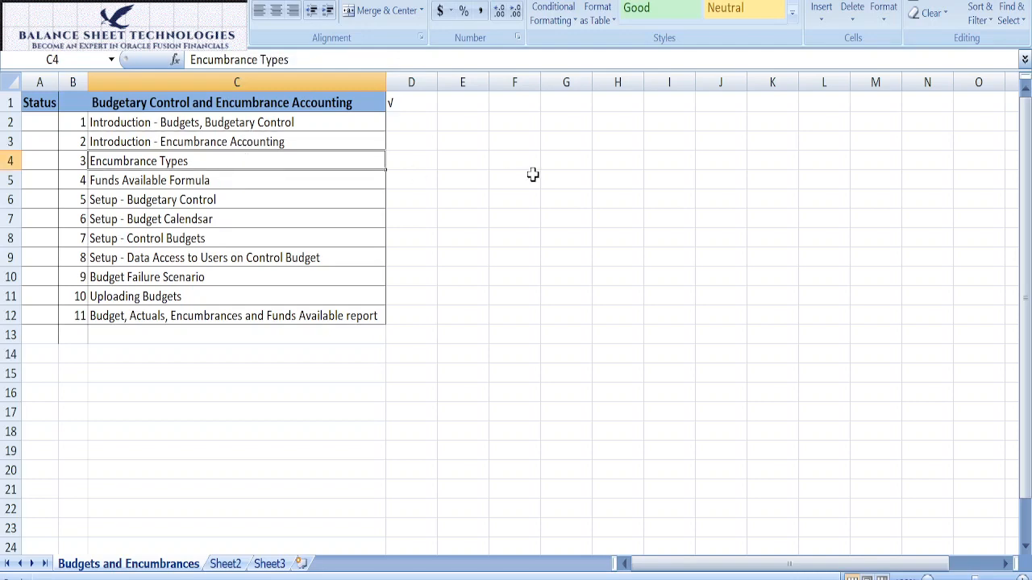
# Step: Enter the note "Commitment - Purchase Requisition, Obligations - Purchase Orders" in cell D4, beside the Encumbrance Types topic
pyautogui.click(424, 161)
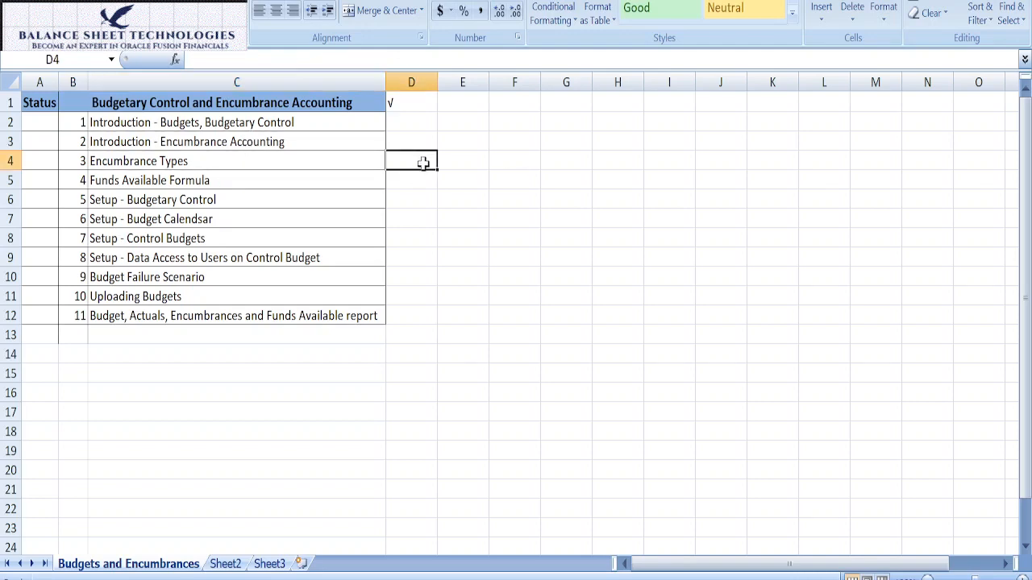
pyautogui.write('Commitment')
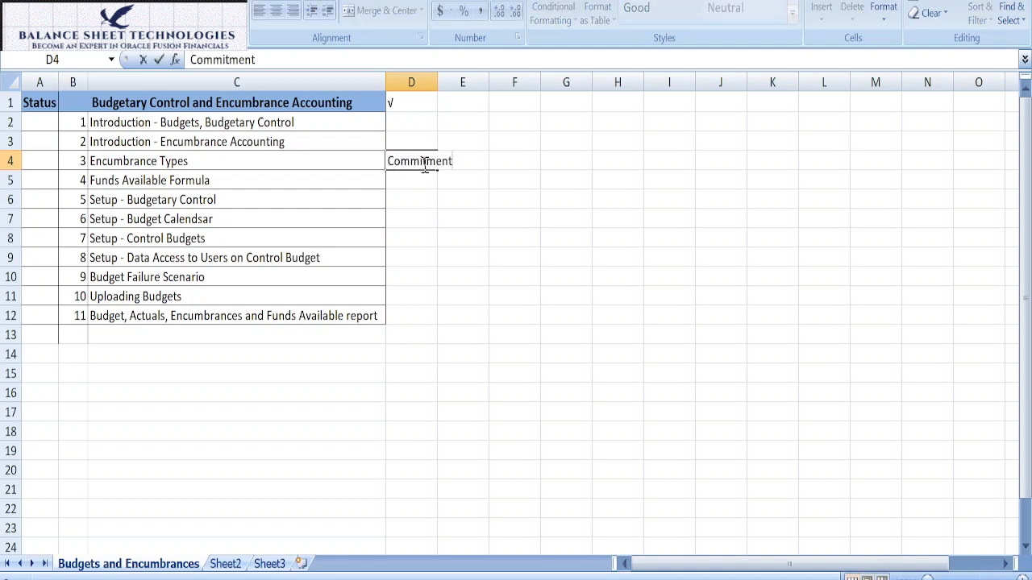
pyautogui.write(' - Purchase Requi')
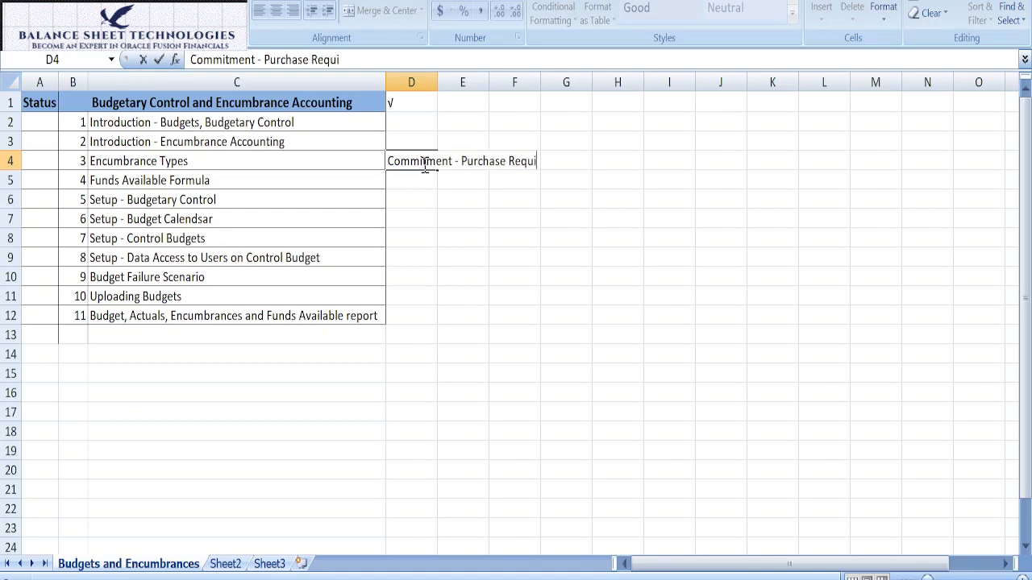
pyautogui.write('sition, O')
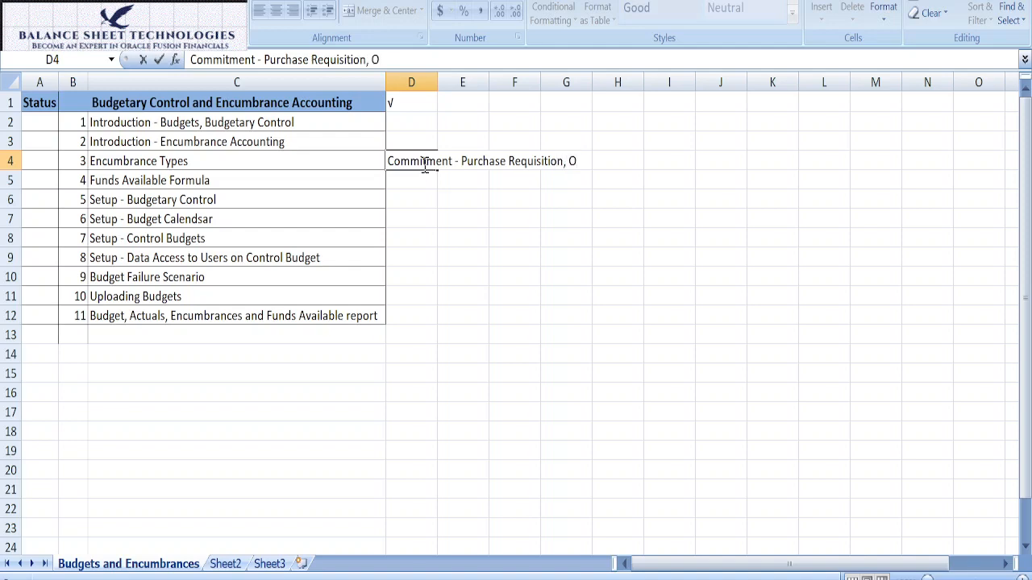
pyautogui.write('blication')
pyautogui.press('BackSpace')
pyautogui.press('BackSpace')
pyautogui.press('BackSpace')
pyautogui.press('BackSpace')
pyautogui.press('BackSpace')
pyautogui.press('BackSpace')
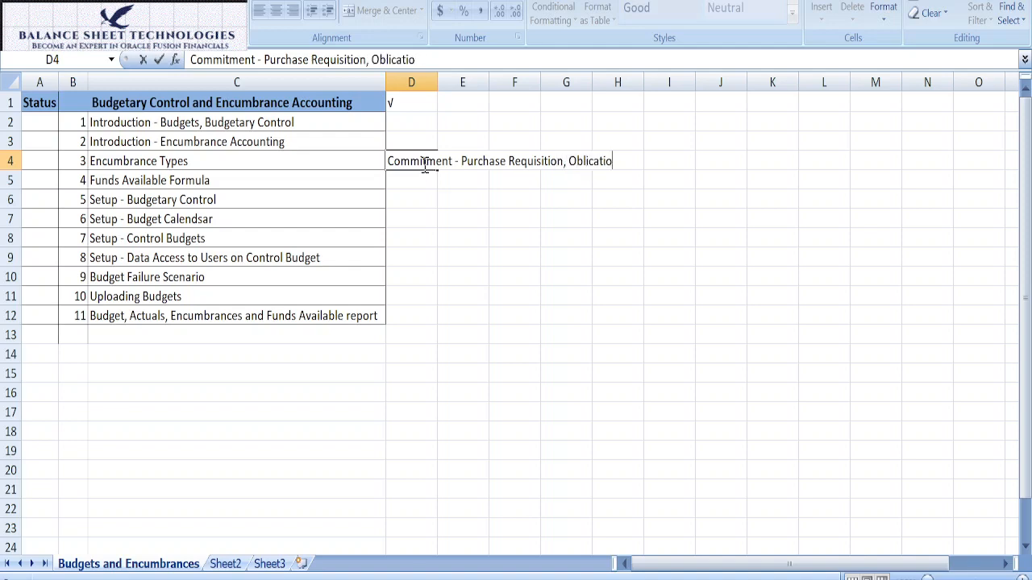
pyautogui.write('gations - Purchas')
pyautogui.press('BackSpace')
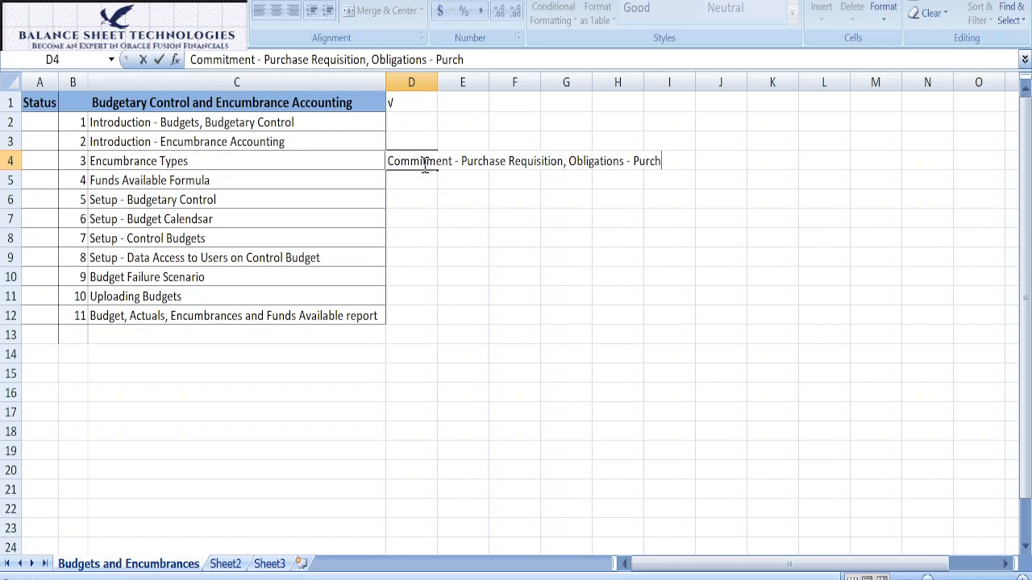
pyautogui.write('ase Orders')
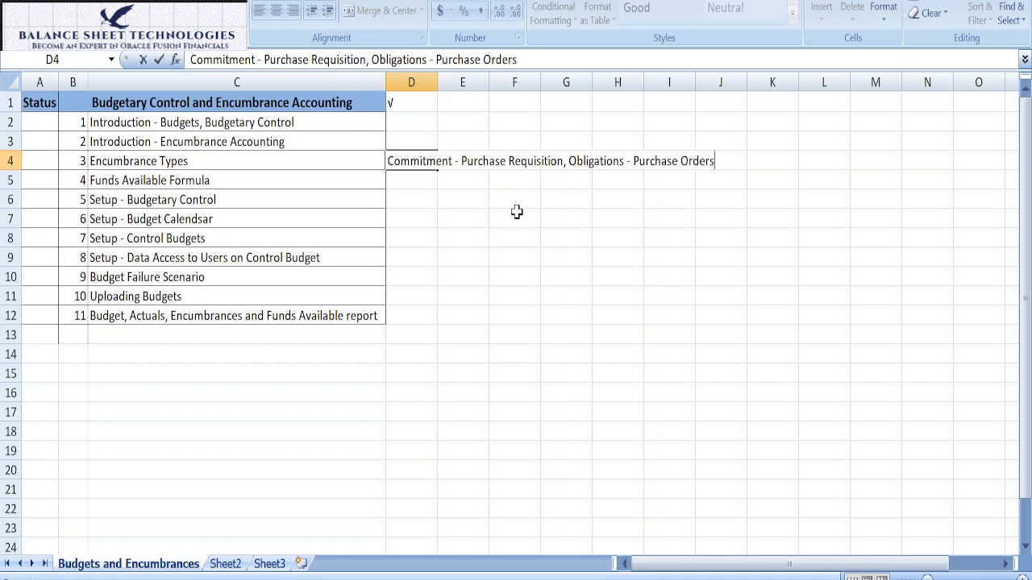
pyautogui.click(454, 191)
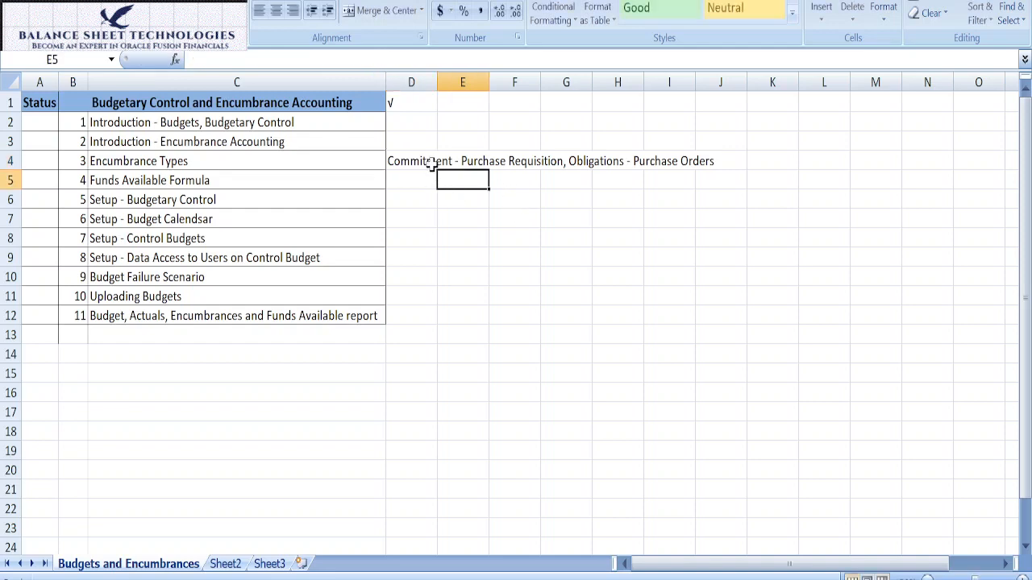
pyautogui.click(431, 165)
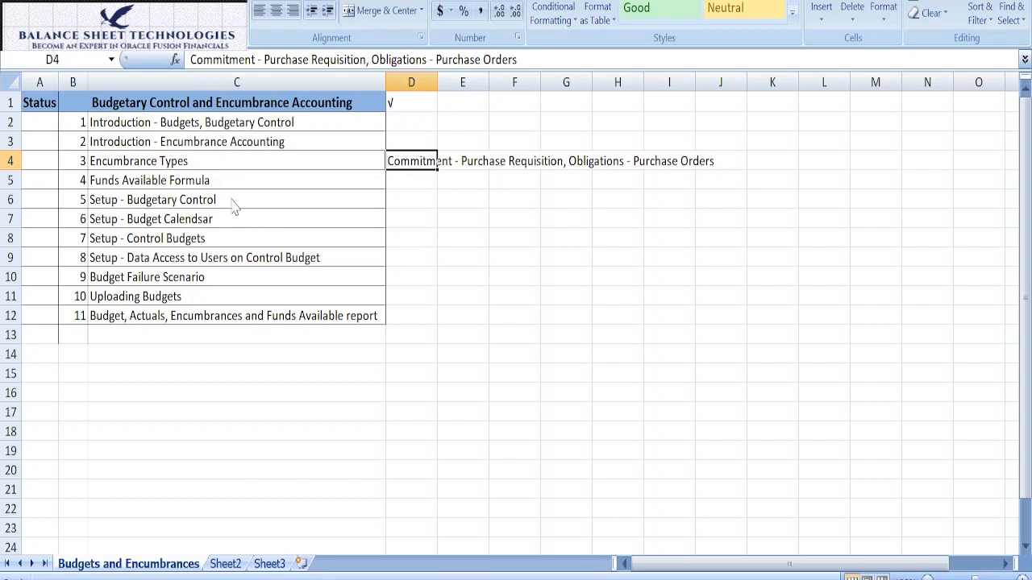
# Step: Enter the note "Funds Available = Budgets-(Actuals+Encumbrances)" in cell D5, beside the Funds Available Formula topic
pyautogui.click(419, 185)
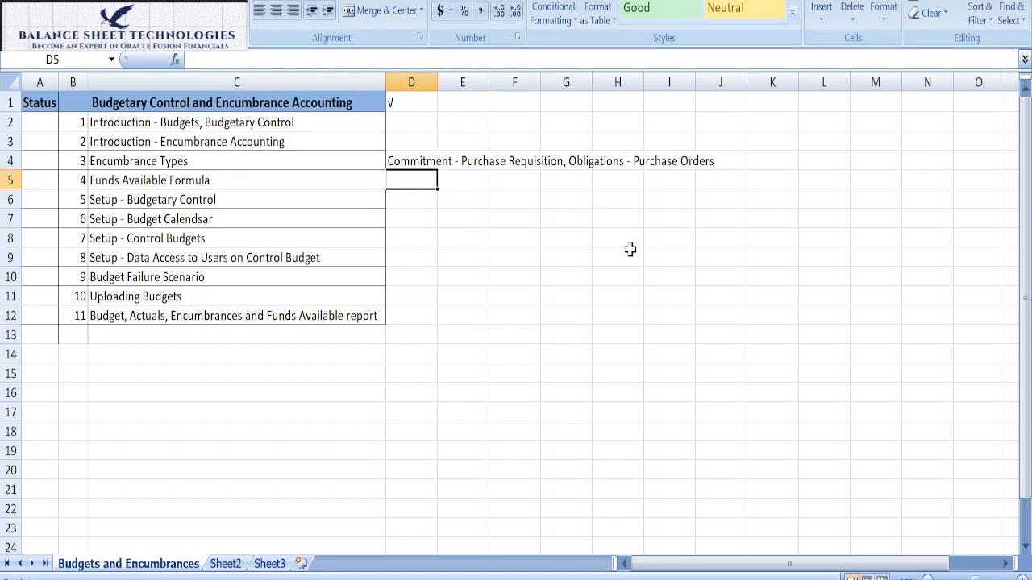
pyautogui.write('Funds a')
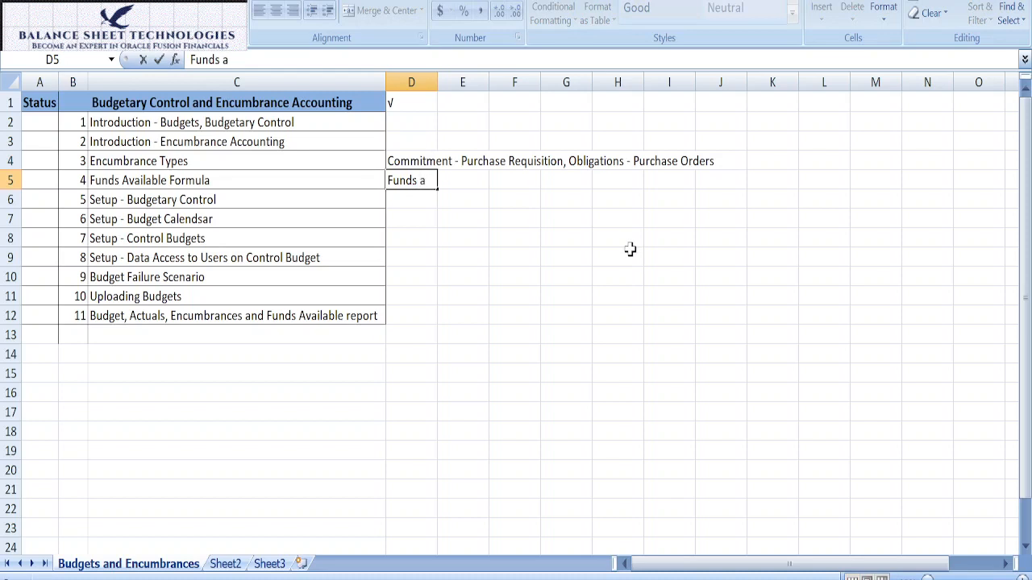
pyautogui.press('BackSpace')
pyautogui.write('Availab')
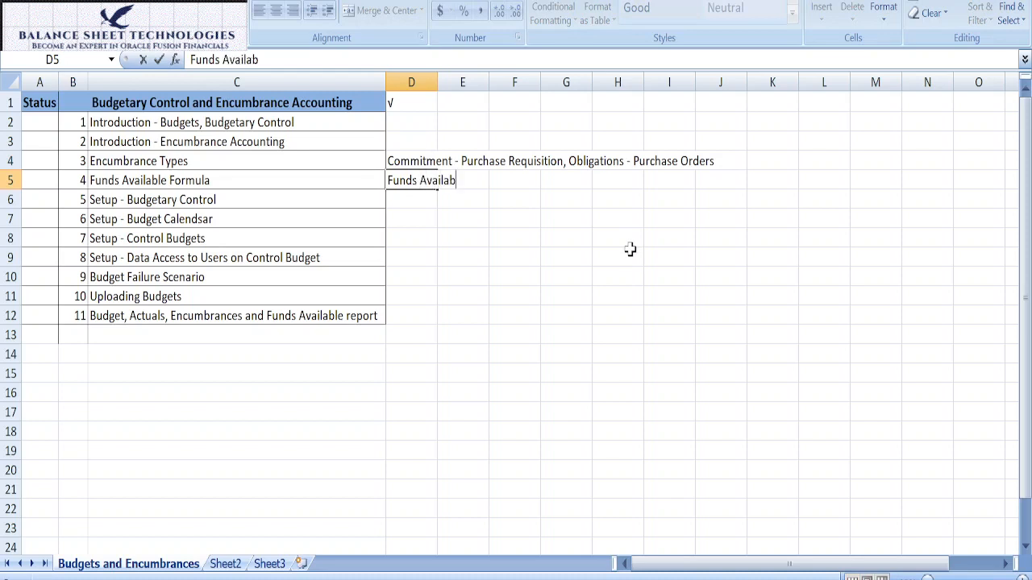
pyautogui.write('le = Budgets')
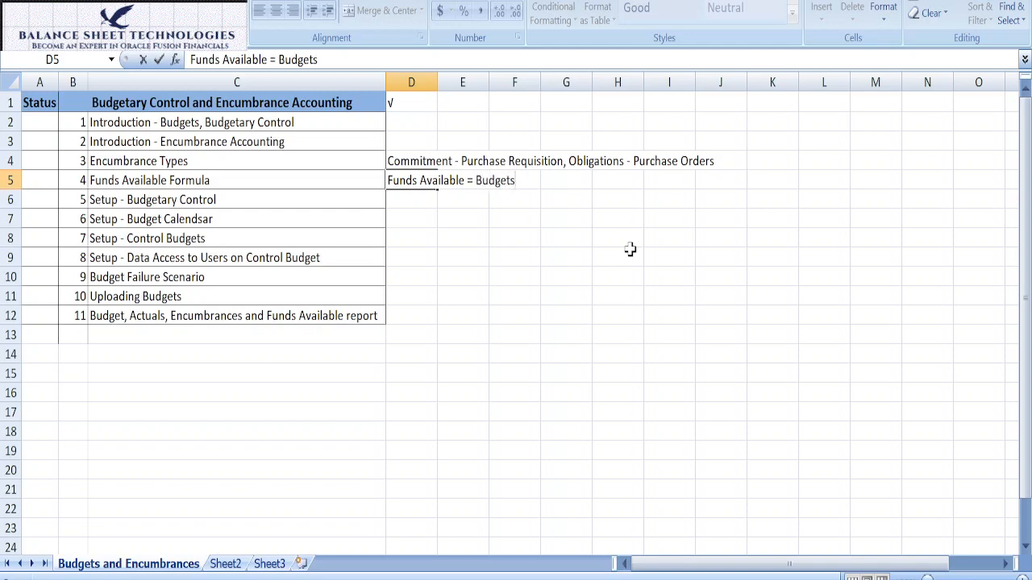
pyautogui.write('-(Actuals')
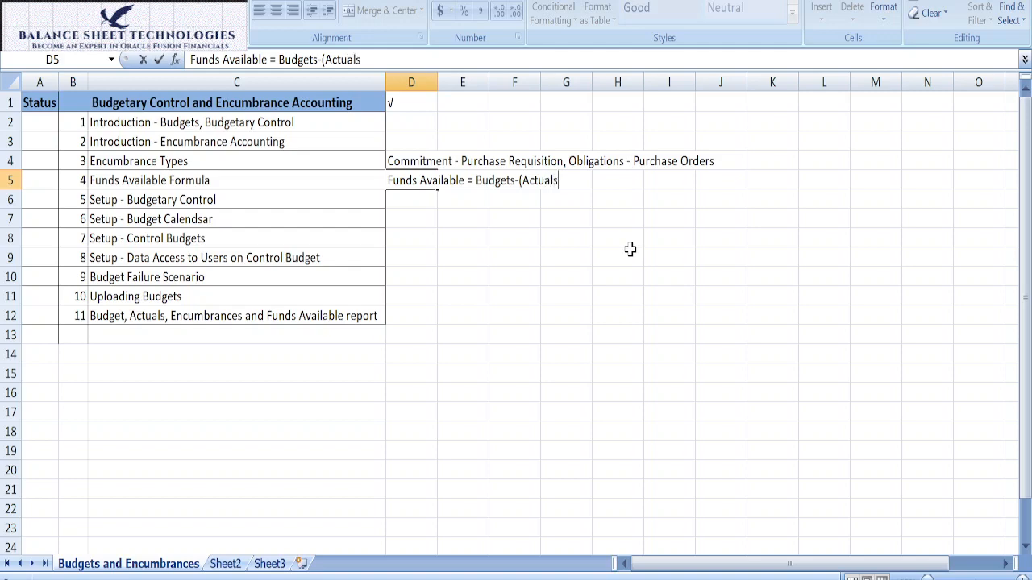
pyautogui.write('+Enucanmb')
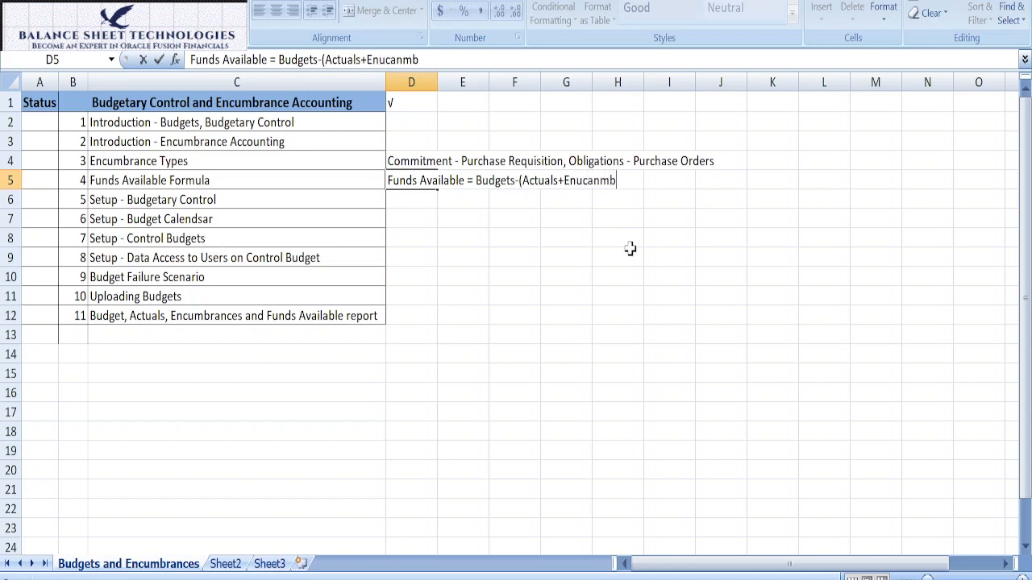
pyautogui.press('BackSpace')
pyautogui.press('BackSpace')
pyautogui.press('BackSpace')
pyautogui.press('BackSpace')
pyautogui.press('BackSpace')
pyautogui.press('BackSpace')
pyautogui.write('cum')
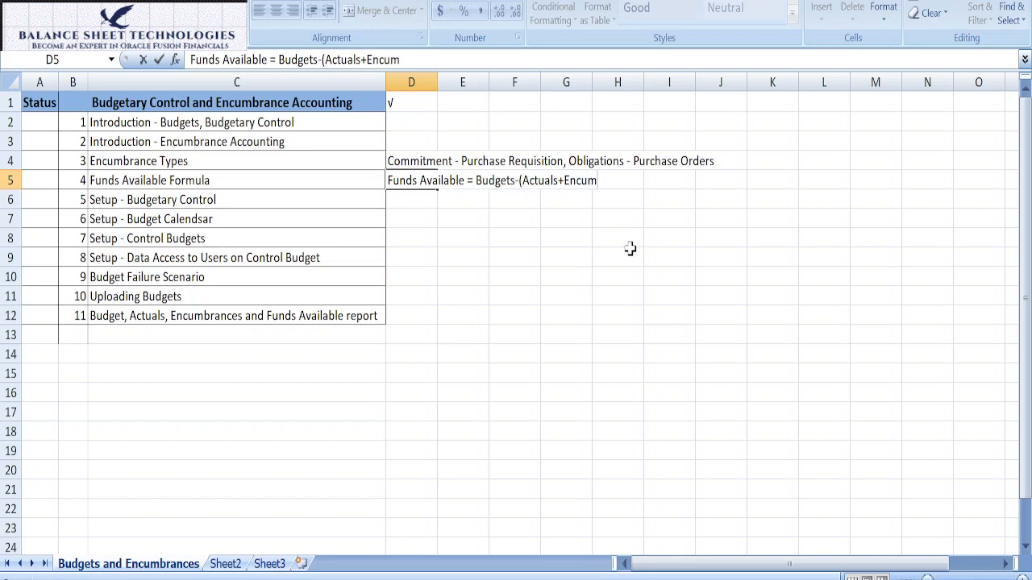
pyautogui.write('brances)')
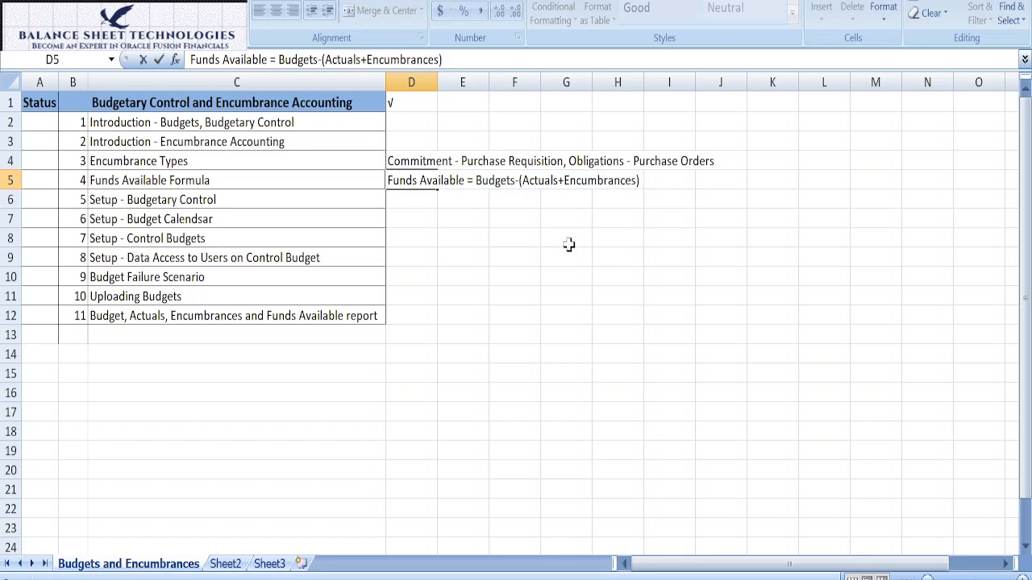
pyautogui.click(414, 197)
pyautogui.click(421, 180)
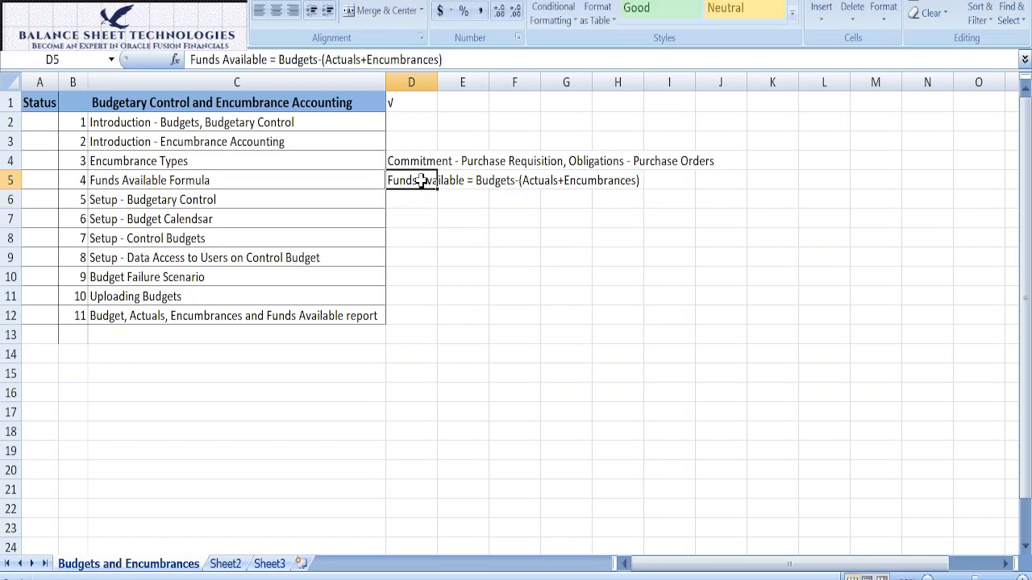
# Step: Review the remaining outline topics from the Budgetary Control setup through budget failure, budget uploads and the Funds Available report
pyautogui.click(208, 200)
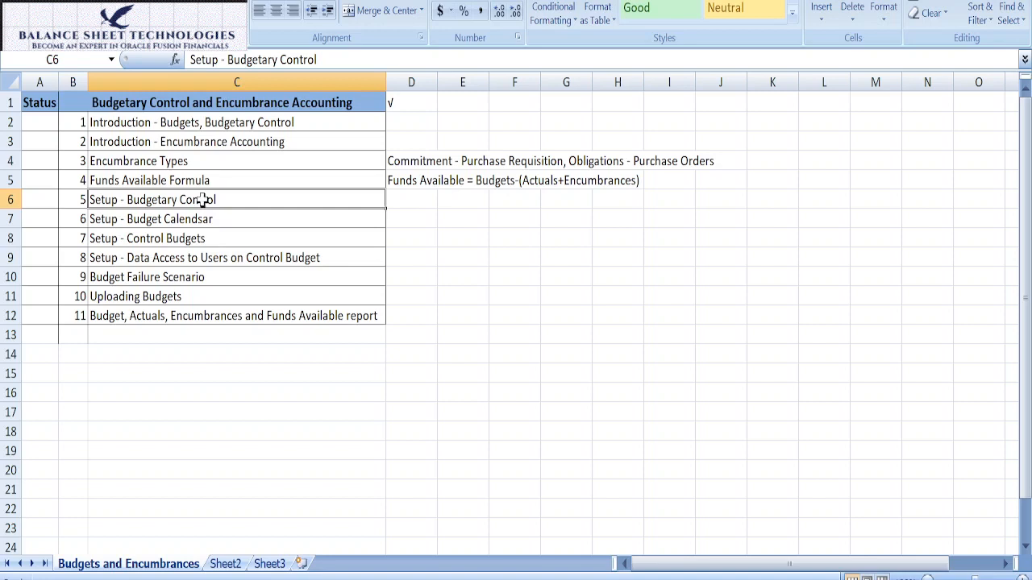
pyautogui.click(203, 223)
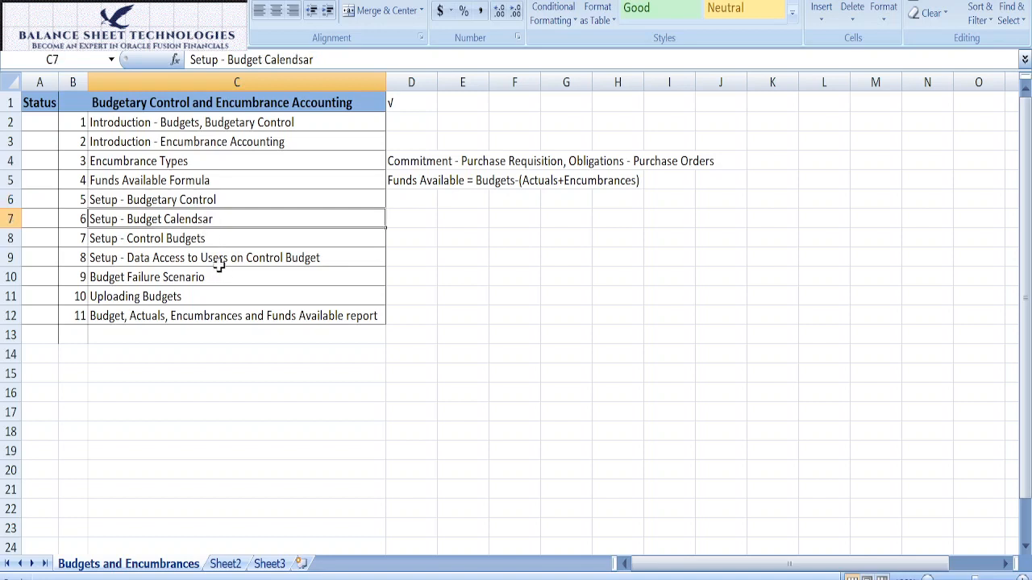
pyautogui.click(214, 237)
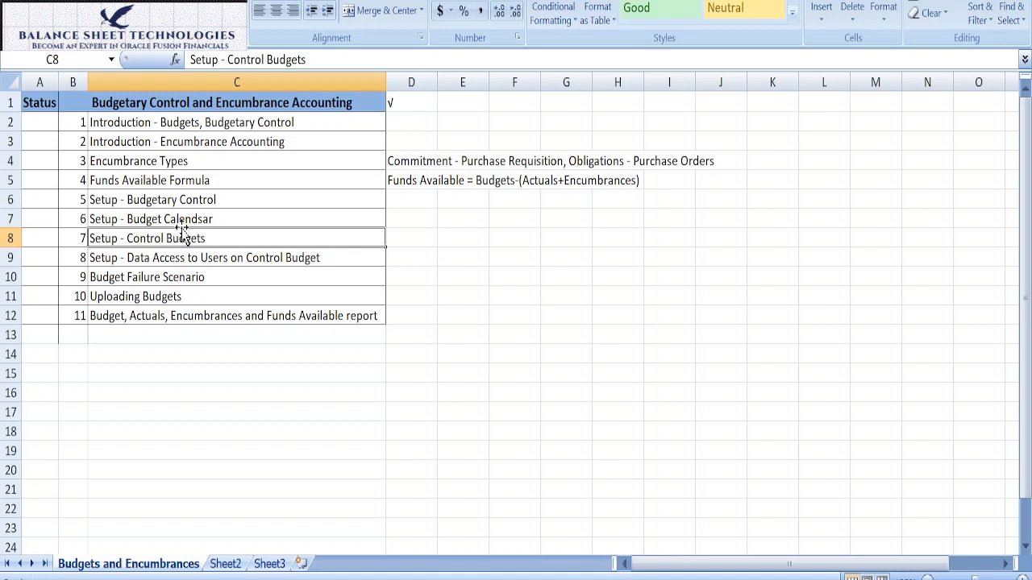
pyautogui.click(127, 259)
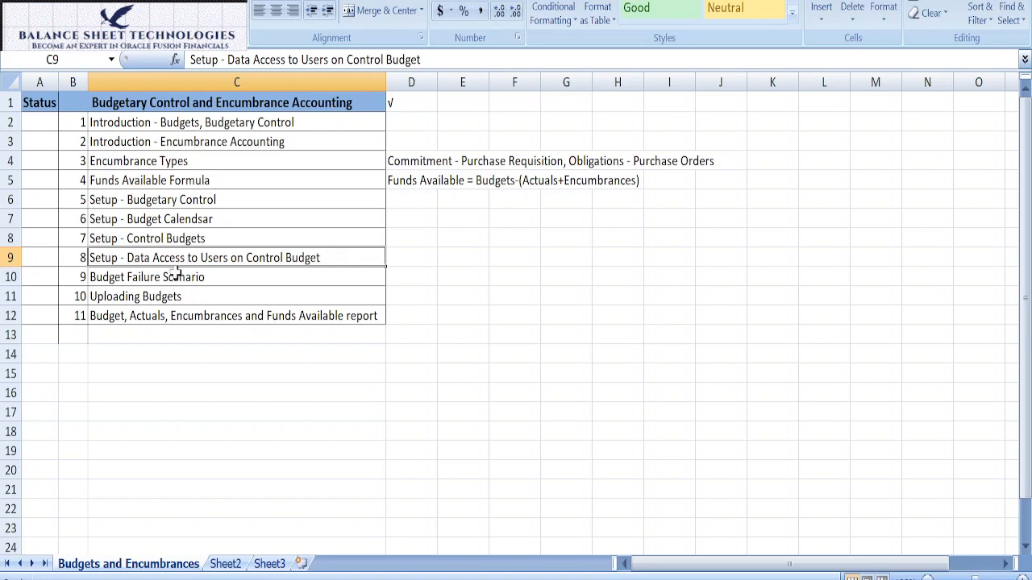
pyautogui.click(175, 275)
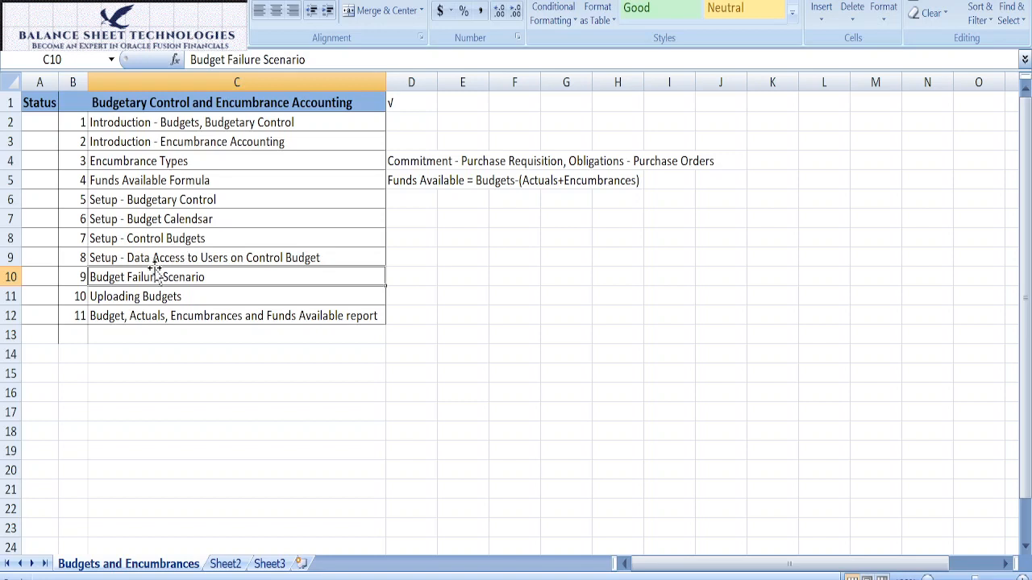
pyautogui.click(143, 296)
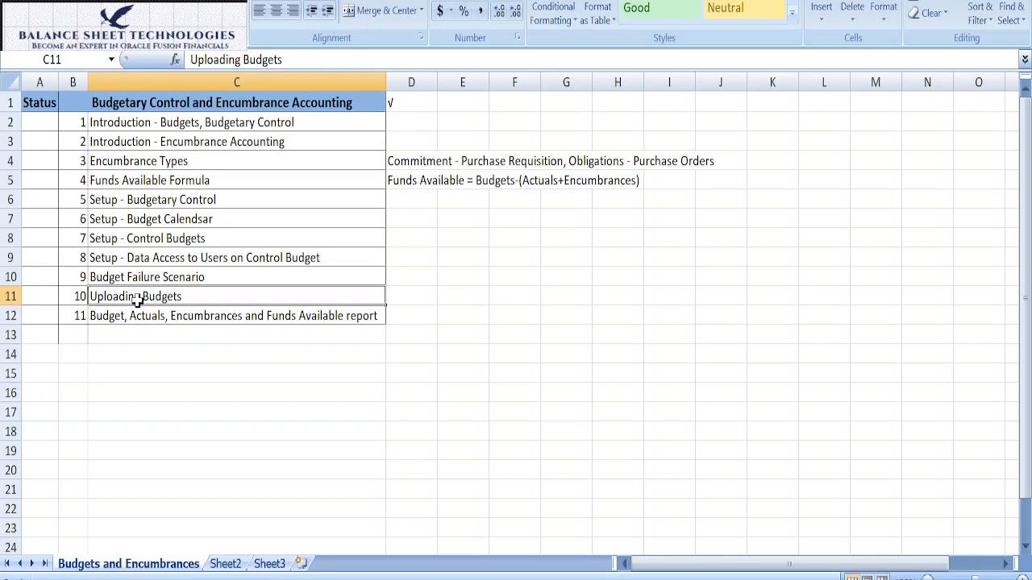
pyautogui.click(142, 315)
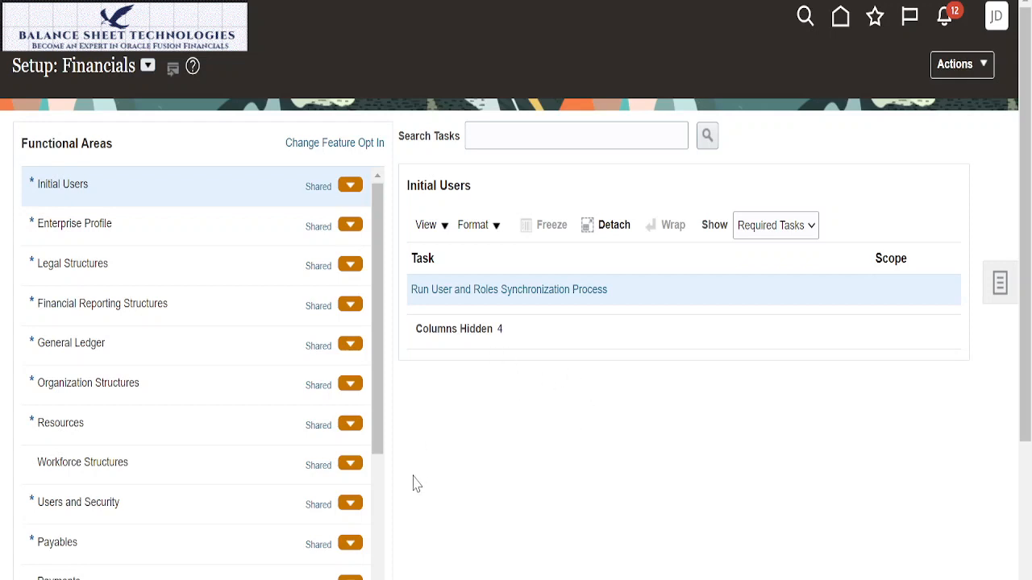
# Step: Switch to the Financials setup in Oracle Fusion and display the tasks of the Budgetary Control and Encumbrance Accounting functional area
pyautogui.moveTo(384, 413); pyautogui.dragTo(403, 571)
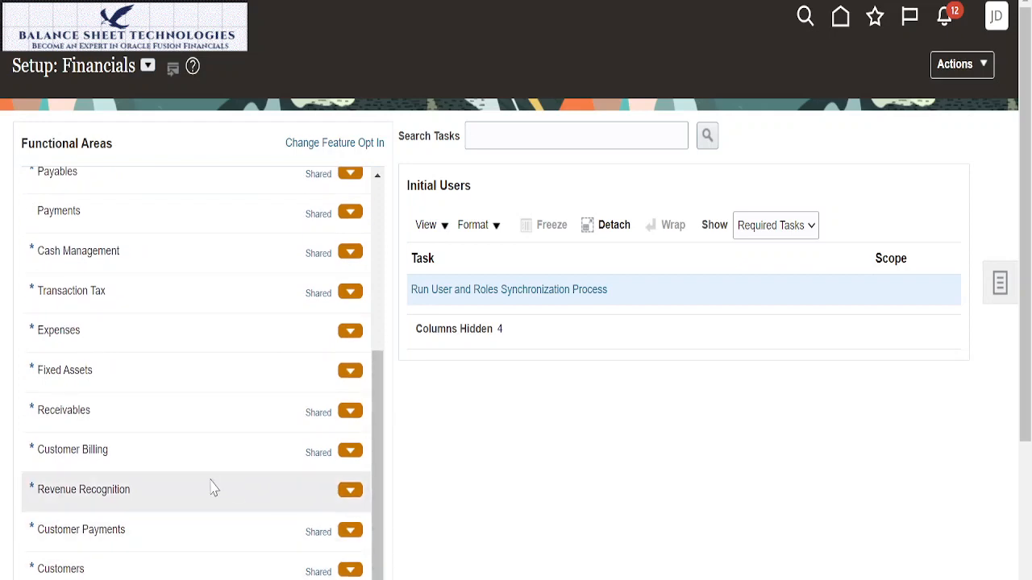
pyautogui.scroll(-6, 208, 464)
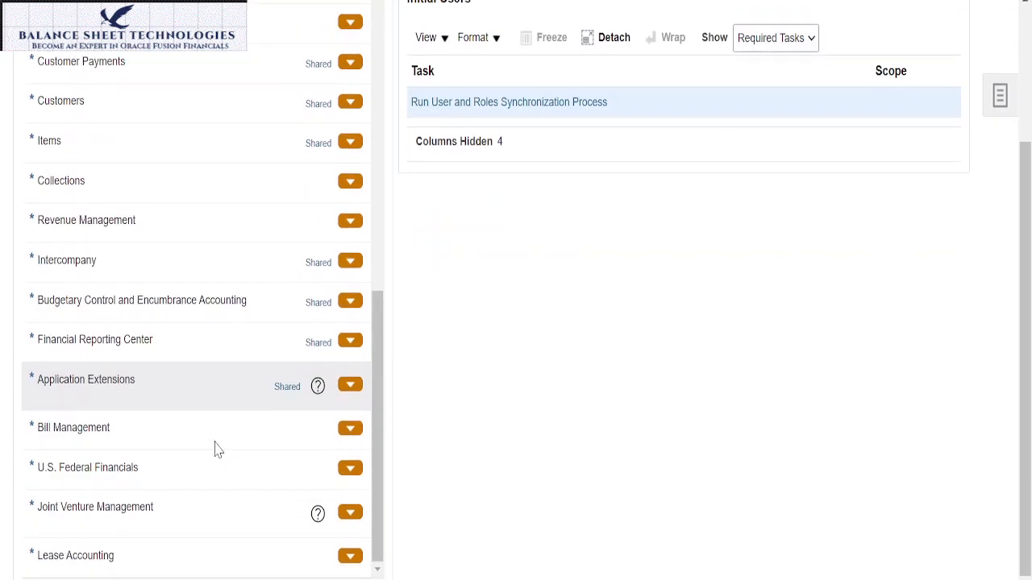
pyautogui.click(190, 297)
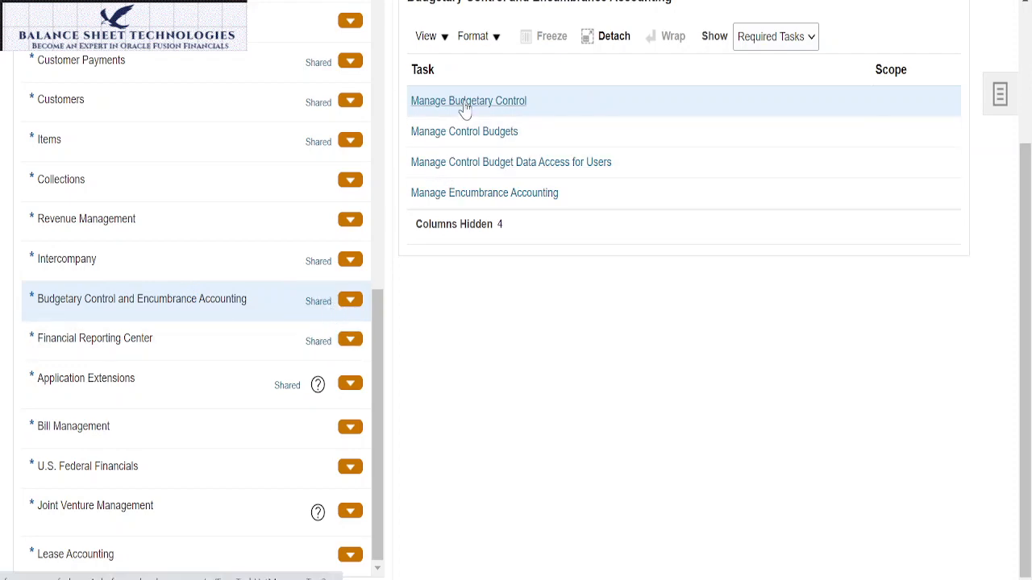
# Step: Switch to the outline workbook and review the setup topics from Budgetary Control to Data Access to Users on Control Budget
pyautogui.click(426, 579)
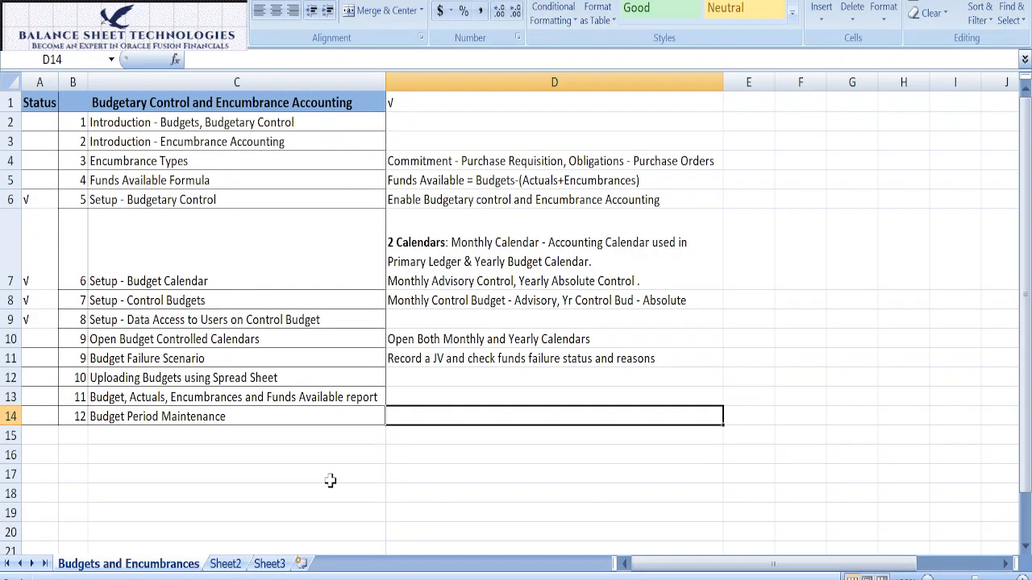
pyautogui.moveTo(118, 199); pyautogui.dragTo(159, 319)
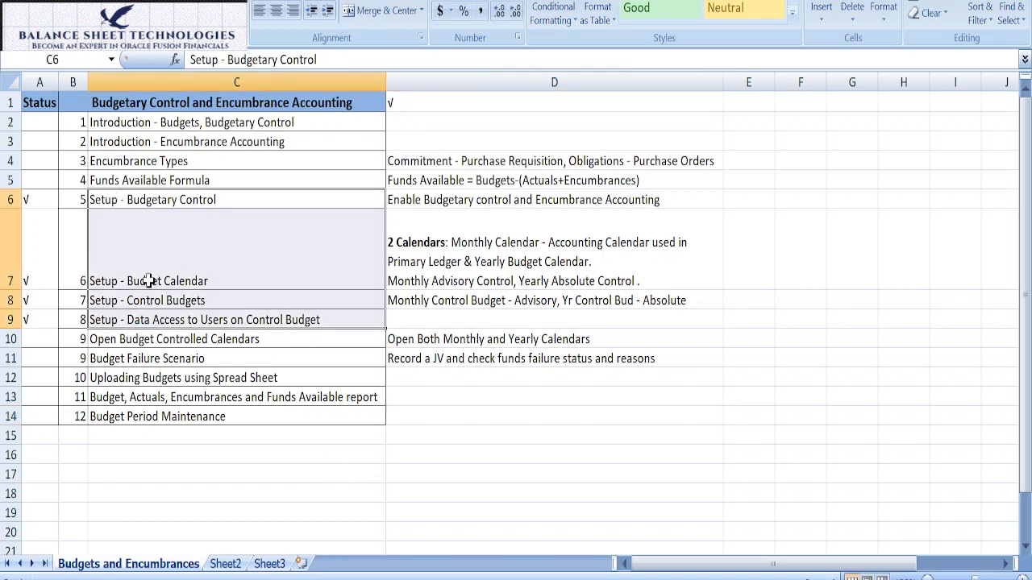
pyautogui.click(116, 204)
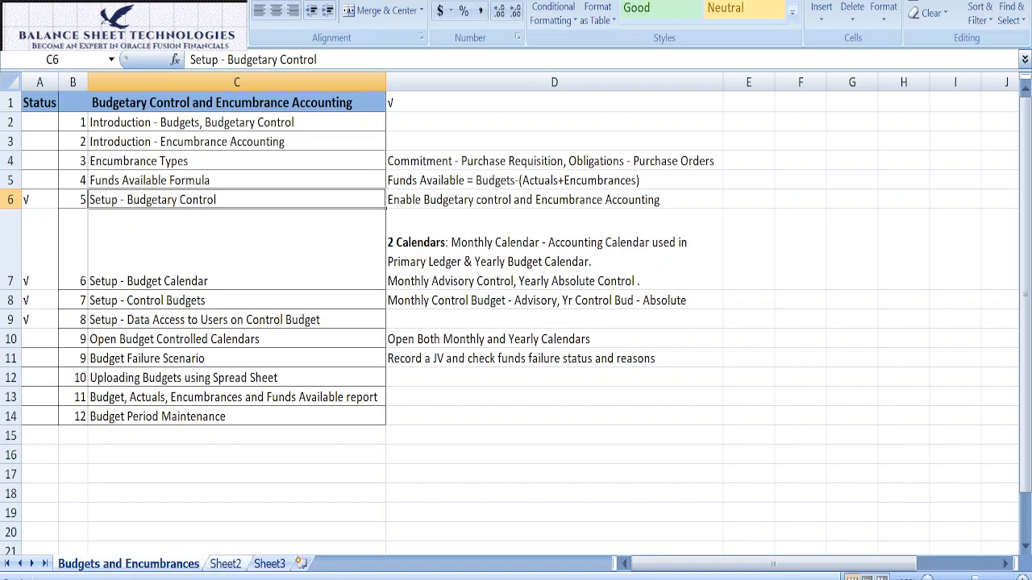
# Step: Return to the Financials setup in Oracle Fusion and open the Manage Budgetary Control task
pyautogui.click(292, 577)
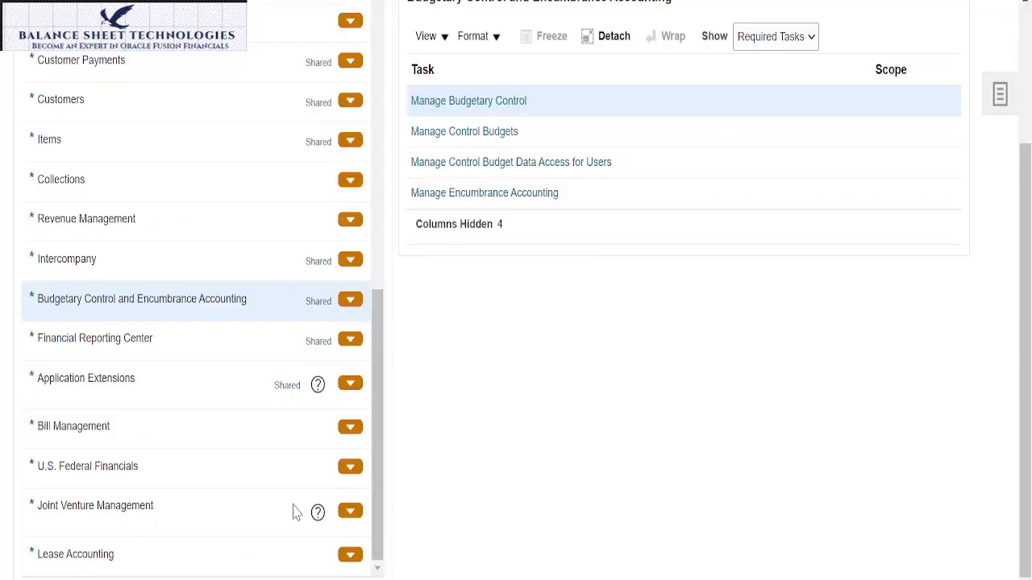
pyautogui.scroll(3, 589, 379)
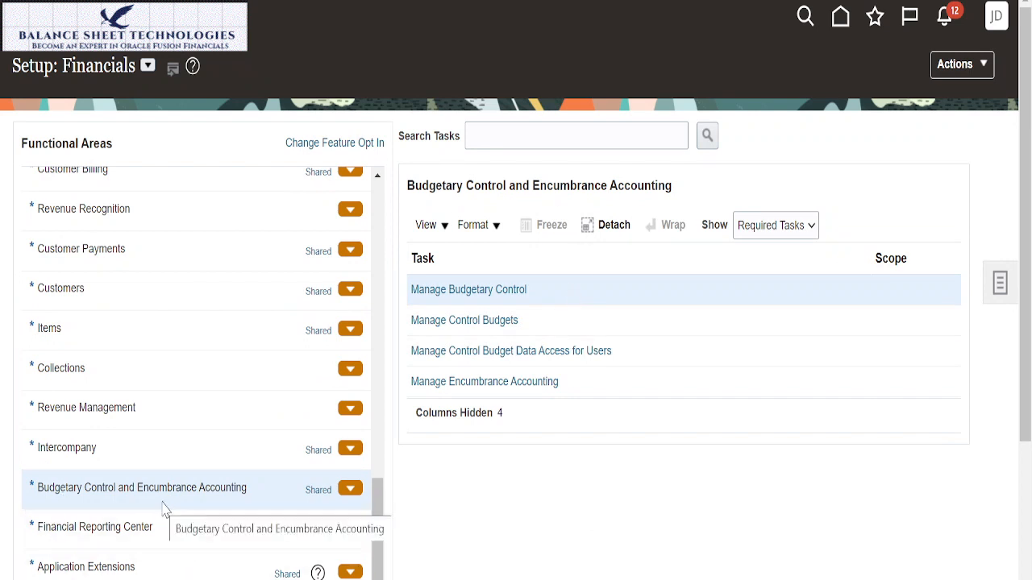
pyautogui.click(463, 290)
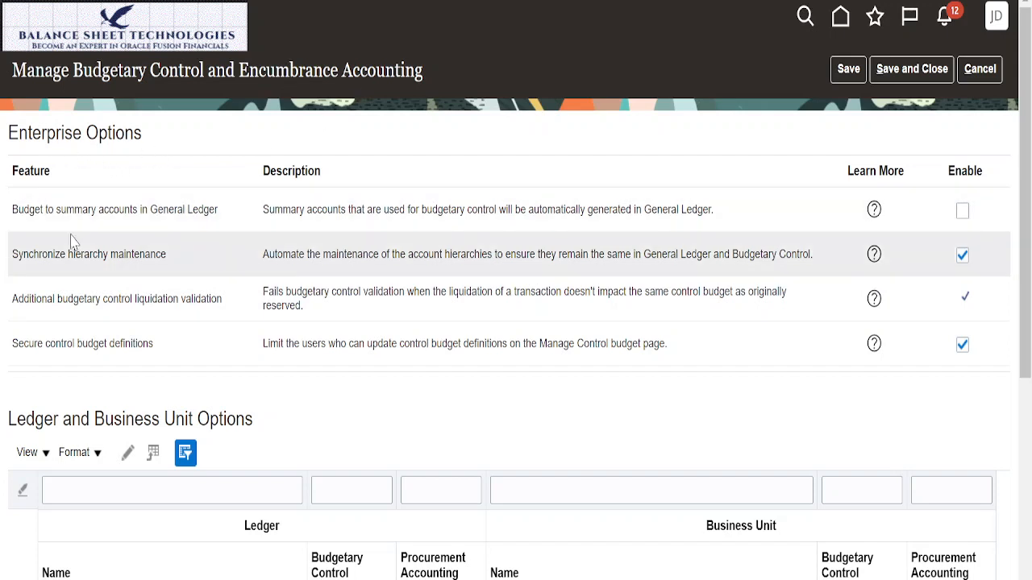
# Step: Enable the enterprise option "Budget to summary accounts in General Ledger"
pyautogui.scroll(-3, 89, 403)
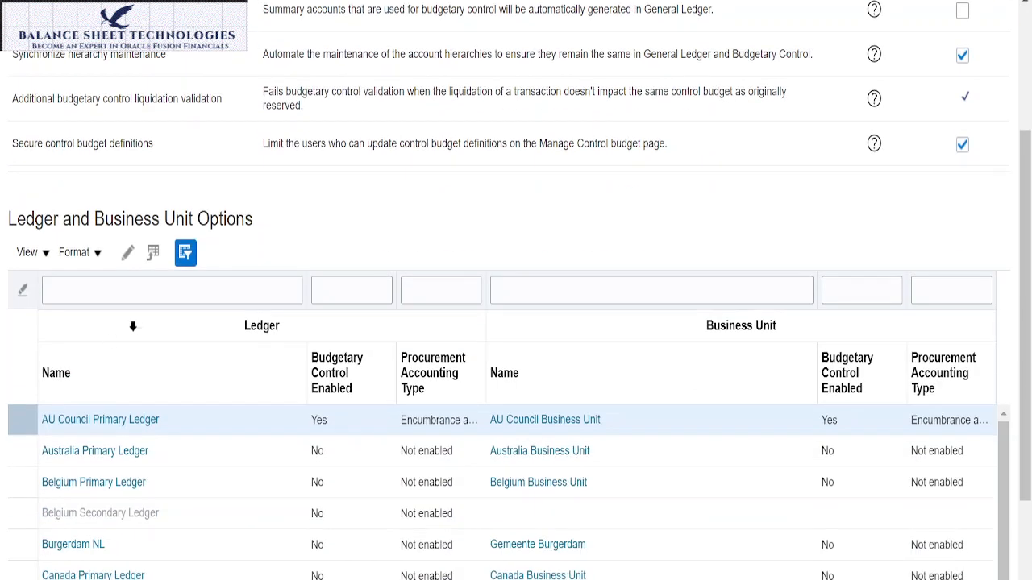
pyautogui.scroll(3, 135, 326)
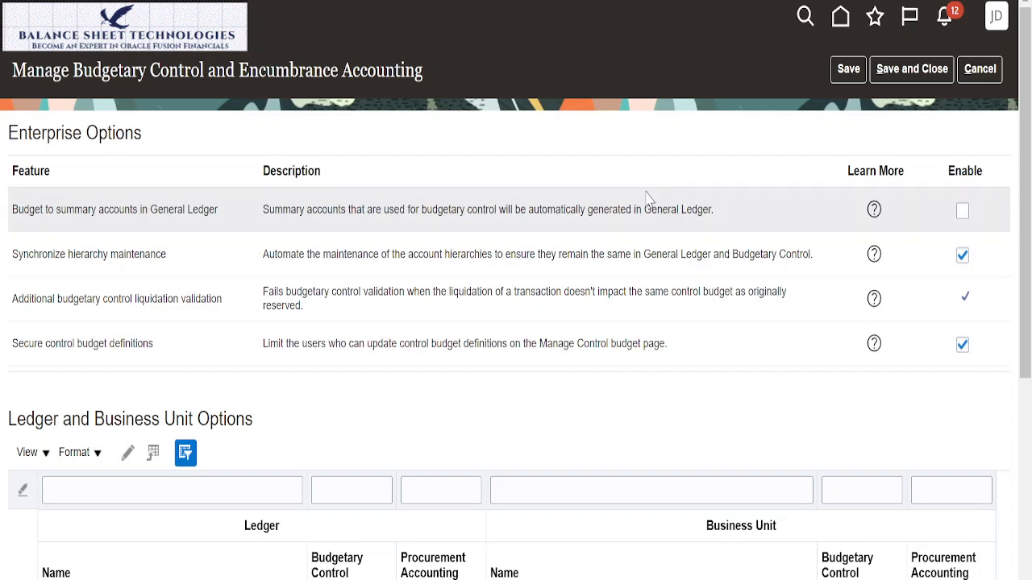
pyautogui.click(963, 212)
# Step: Filter the ledger and business unit options by the ledger name "Sun" and open Sun Primary Ledger for editing
pyautogui.scroll(-3, 346, 387)
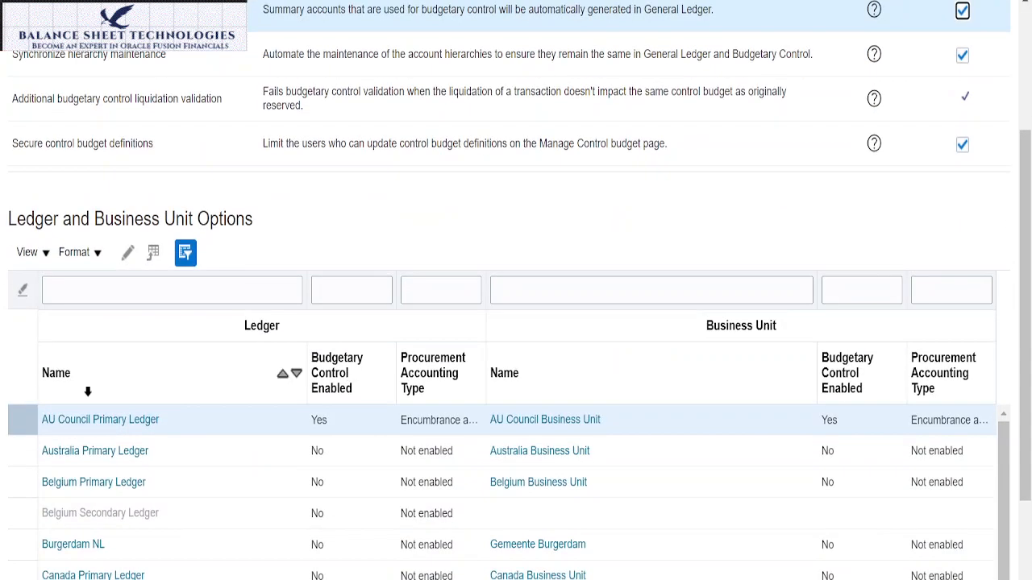
pyautogui.click(145, 288)
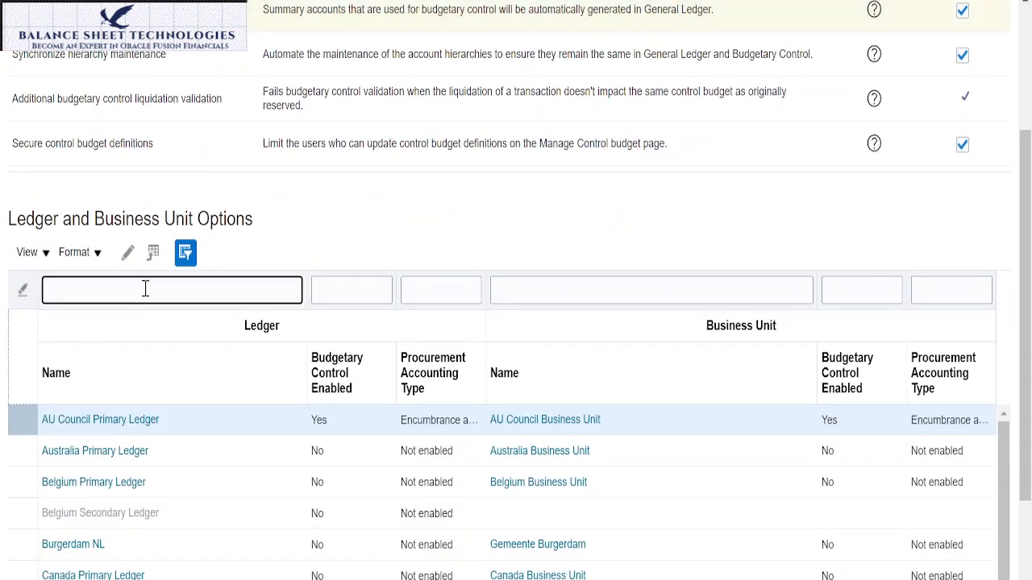
pyautogui.write('Sun')
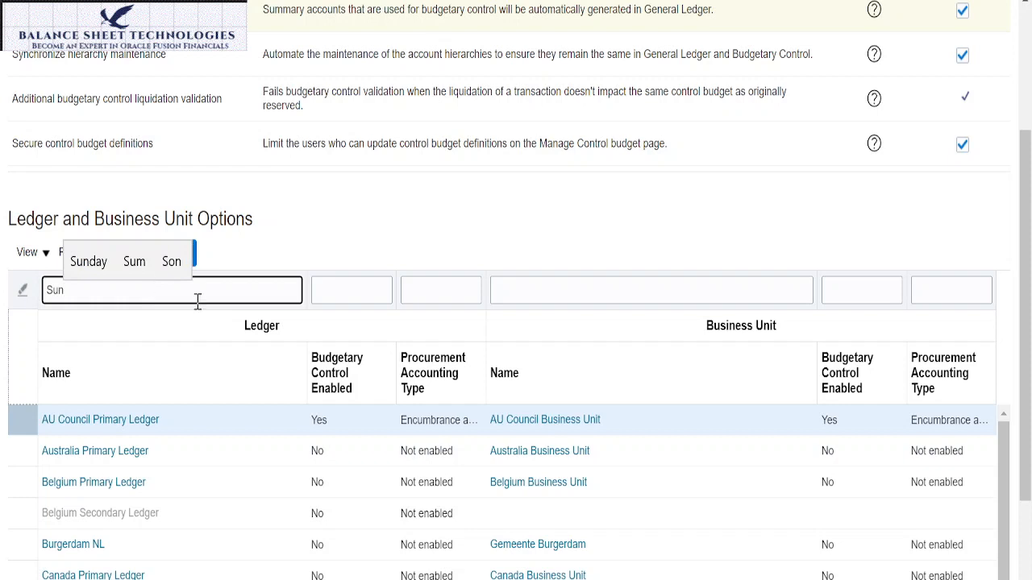
pyautogui.press('Return')
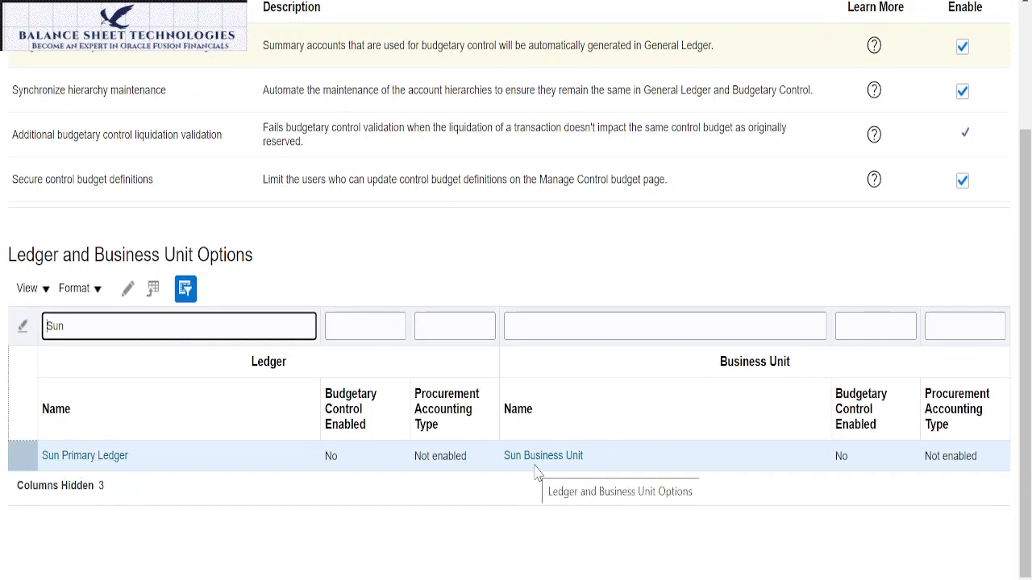
pyautogui.click(112, 463)
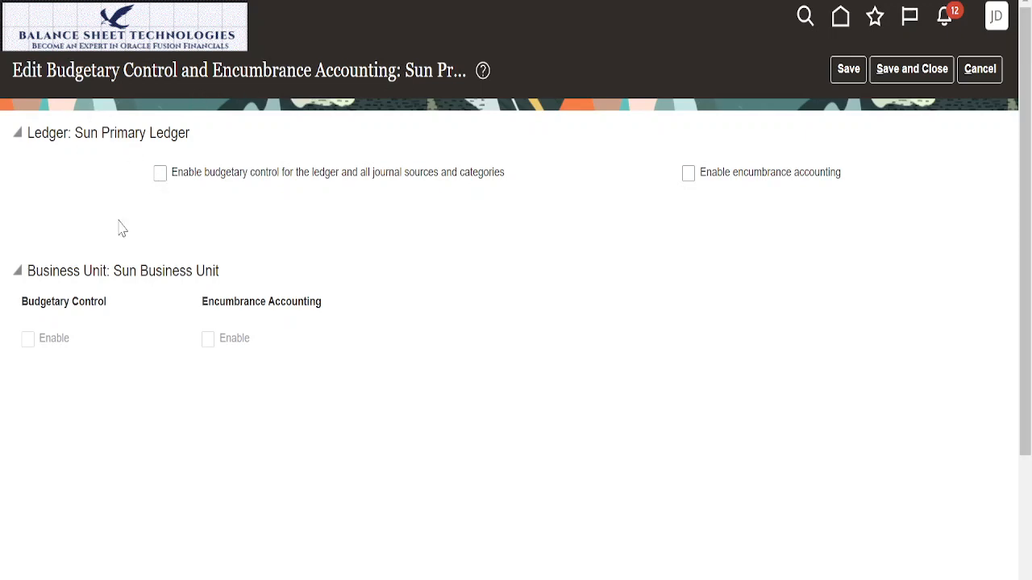
# Step: Enable budgetary control for all journal sources and categories, plus encumbrance accounting, on Sun Primary Ledger
pyautogui.click(161, 175)
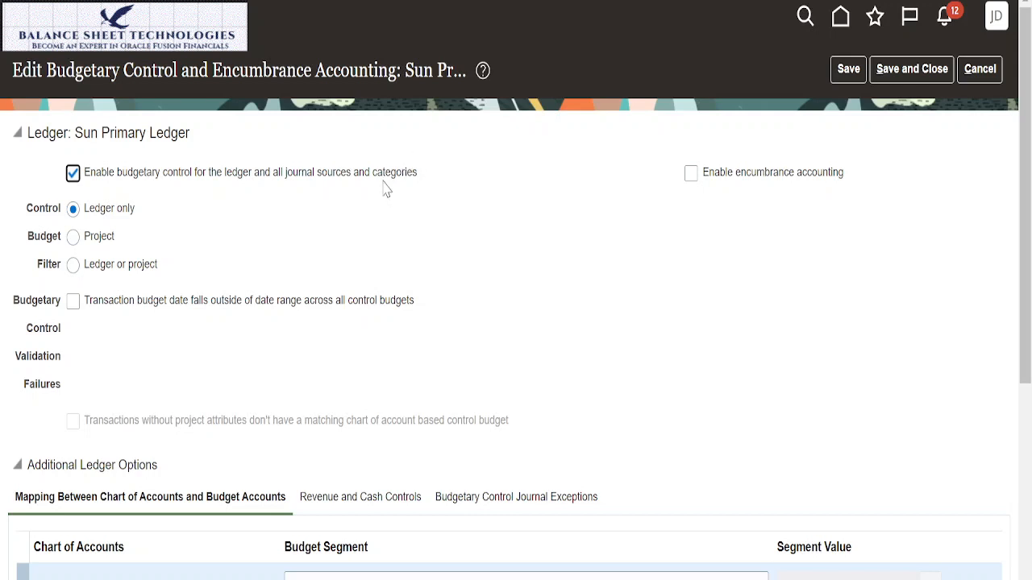
pyautogui.click(692, 175)
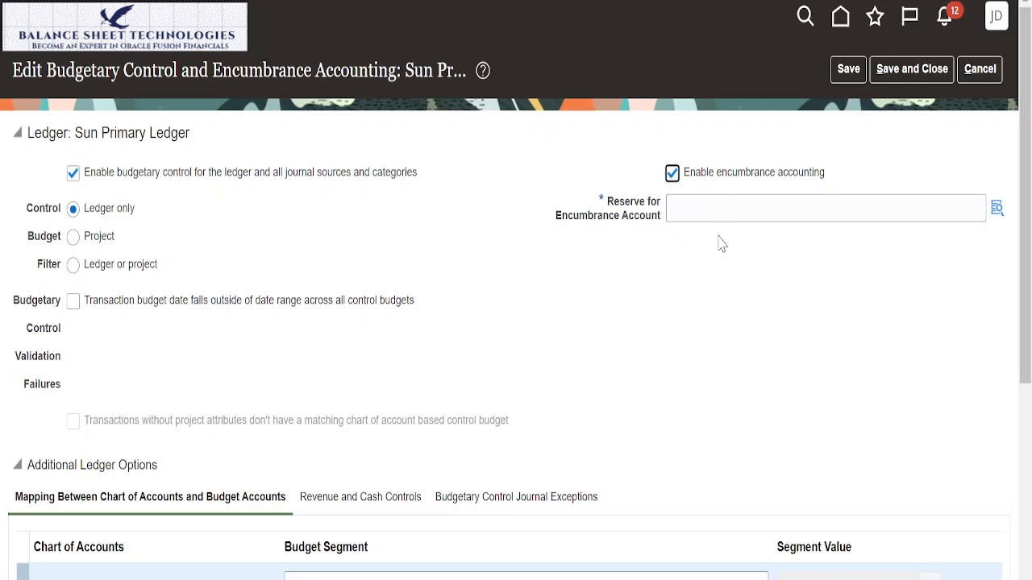
# Step: Set the Reserve for Encumbrance Account to company 001, department 000 and account 2001
pyautogui.click(712, 207)
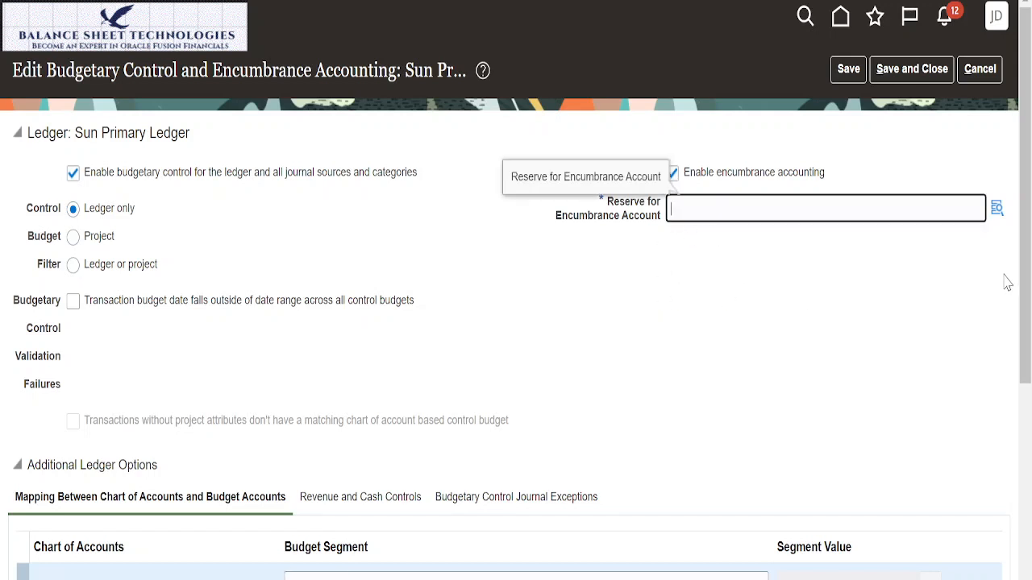
pyautogui.click(997, 215)
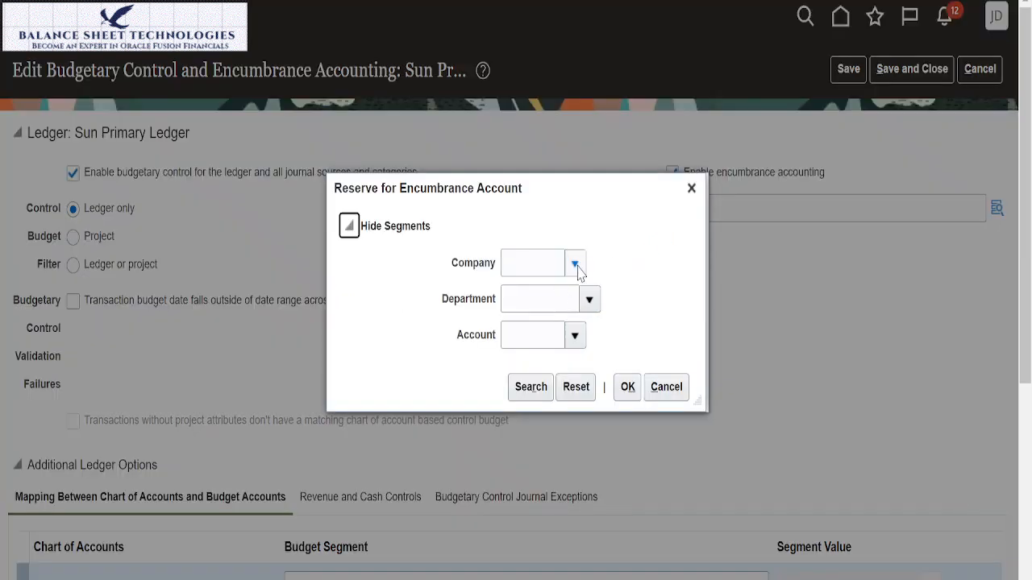
pyautogui.click(577, 266)
pyautogui.click(580, 298)
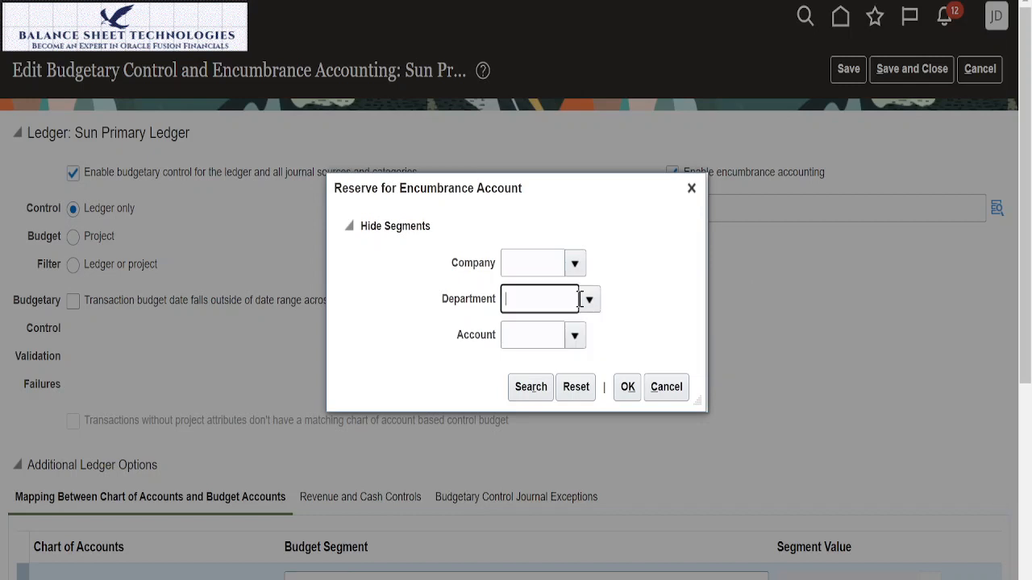
pyautogui.click(591, 302)
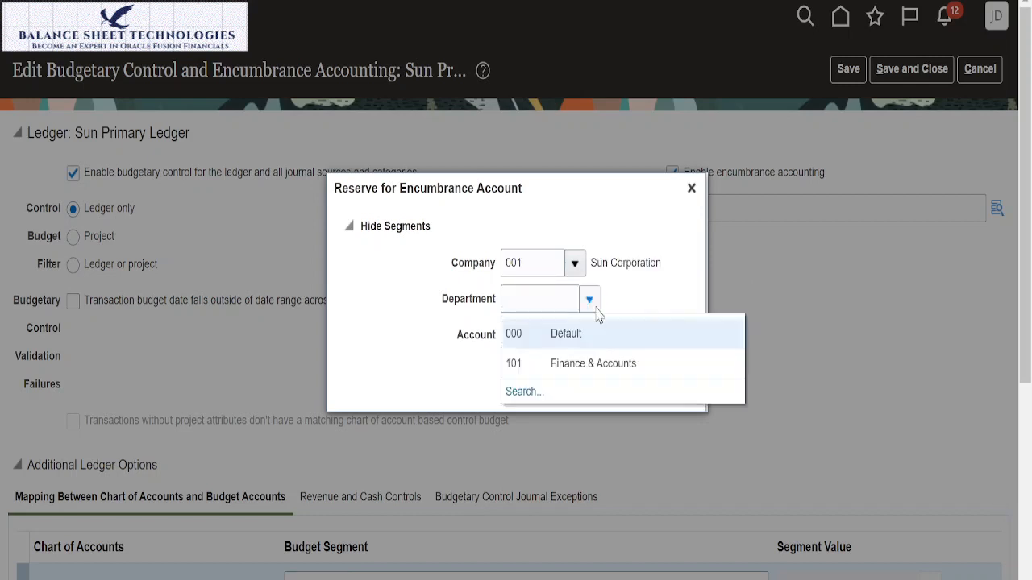
pyautogui.click(568, 336)
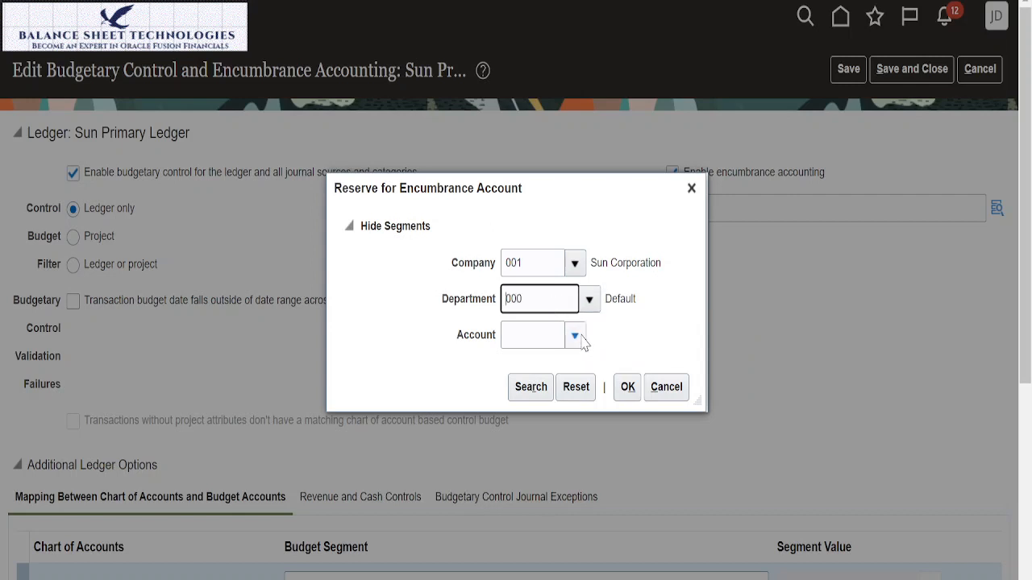
pyautogui.click(574, 338)
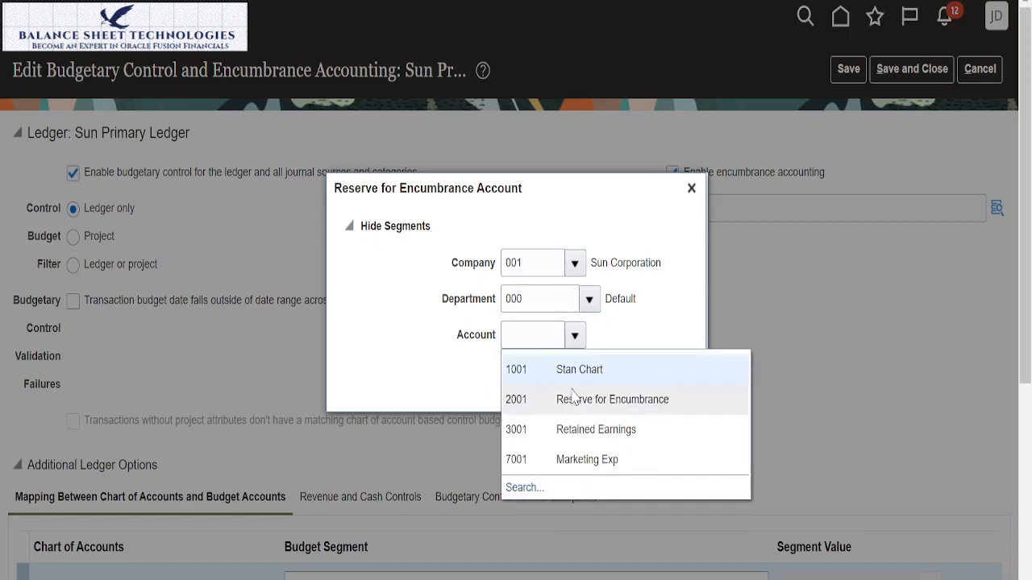
pyautogui.click(574, 399)
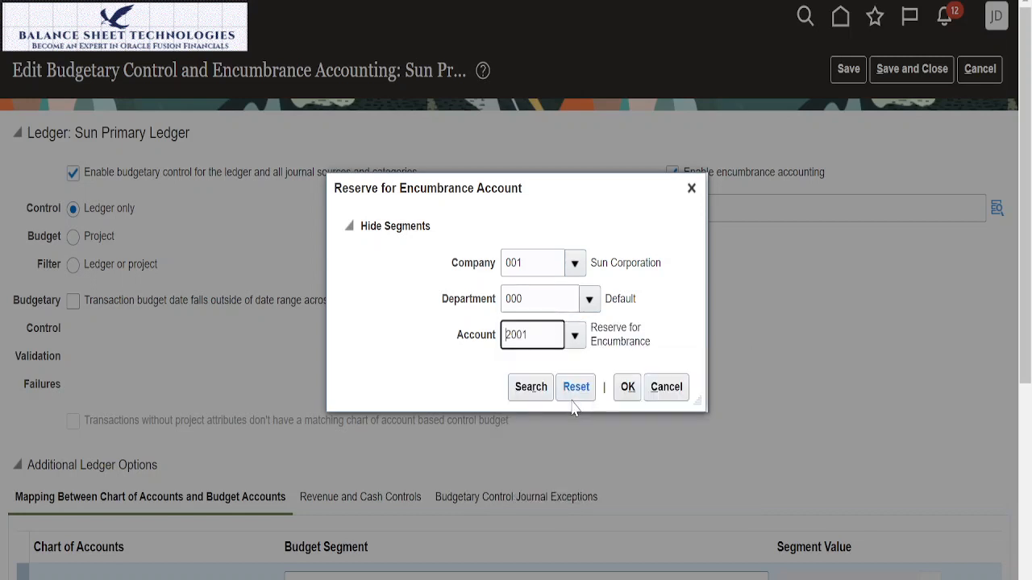
pyautogui.click(628, 388)
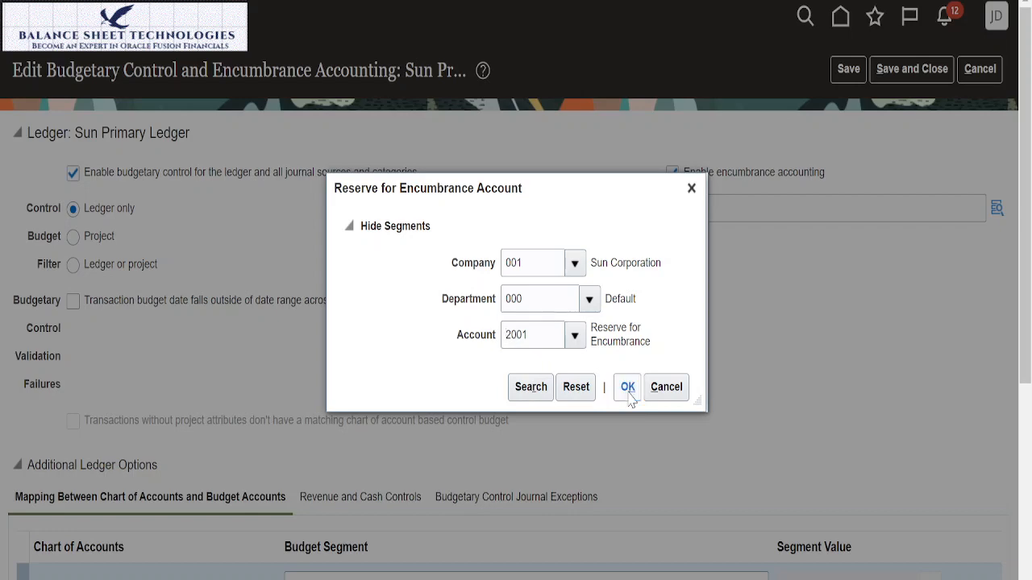
# Step: Enable the validation failure for transactions whose budget date falls outside of the date range across all control budgets
pyautogui.scroll(-2, 513, 319)
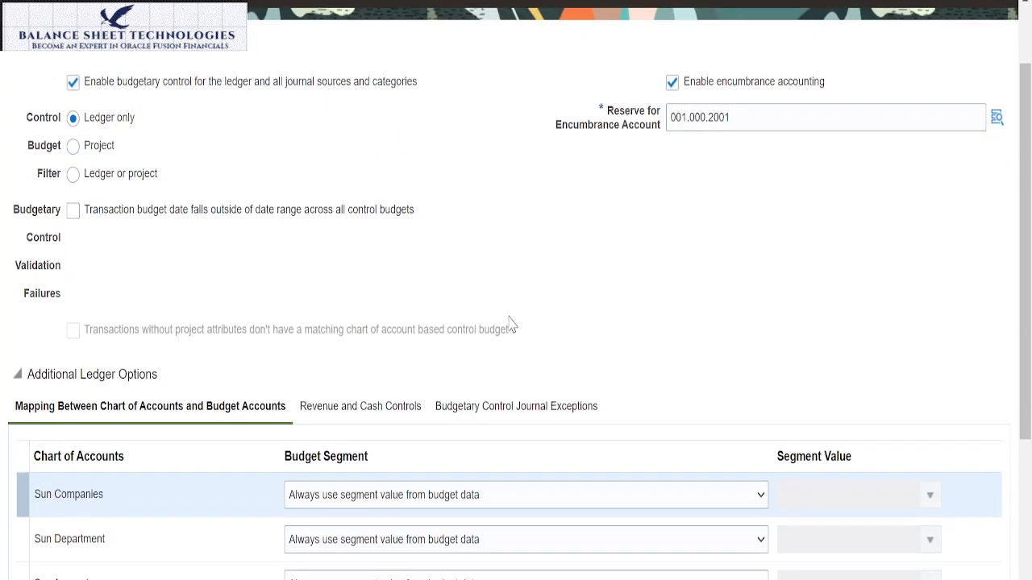
pyautogui.scroll(2, 480, 287)
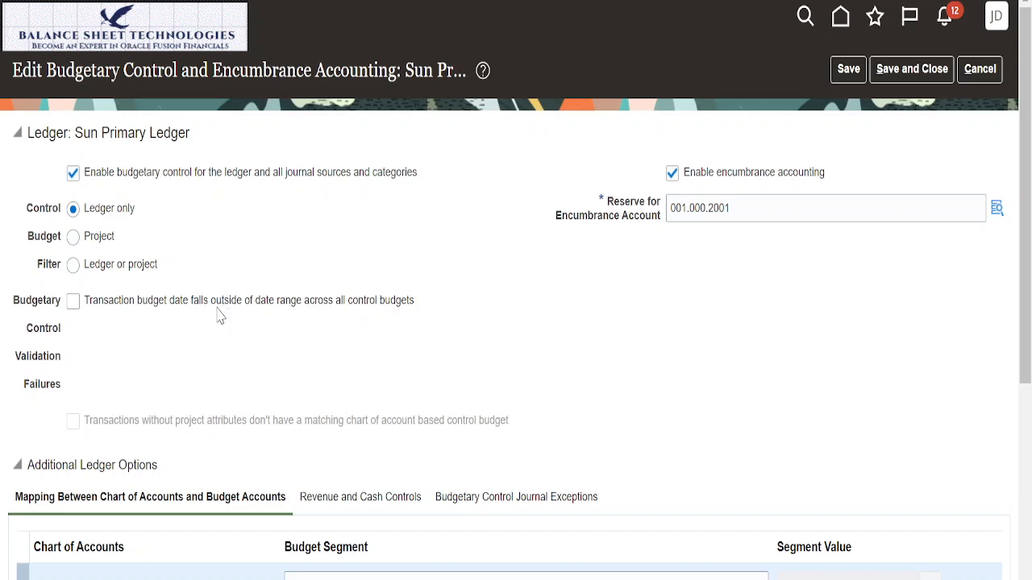
pyautogui.click(78, 307)
# Step: Try the Project control budget filter for the ledger and restore the Ledger only filter
pyautogui.scroll(-1, 282, 319)
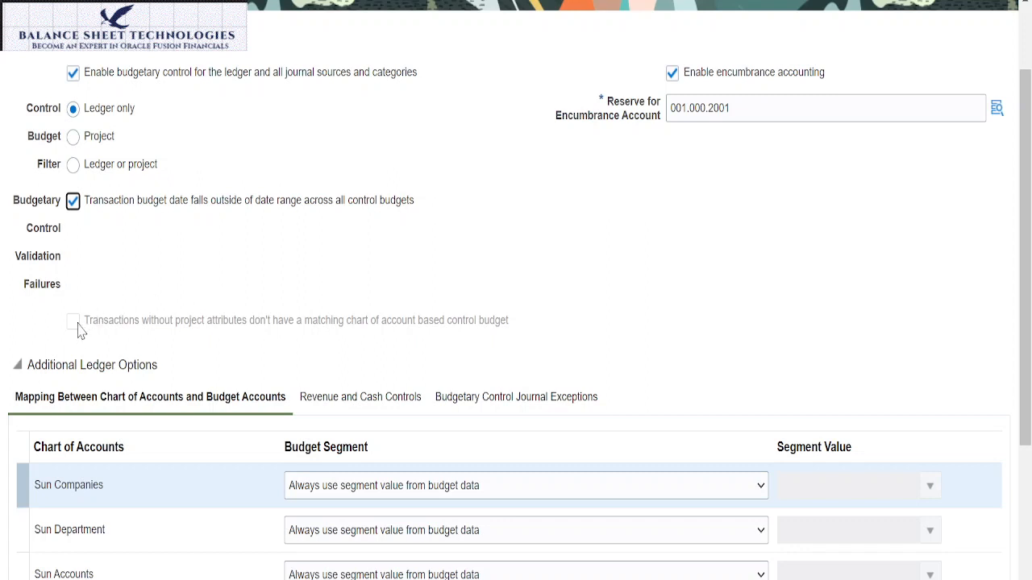
pyautogui.click(72, 137)
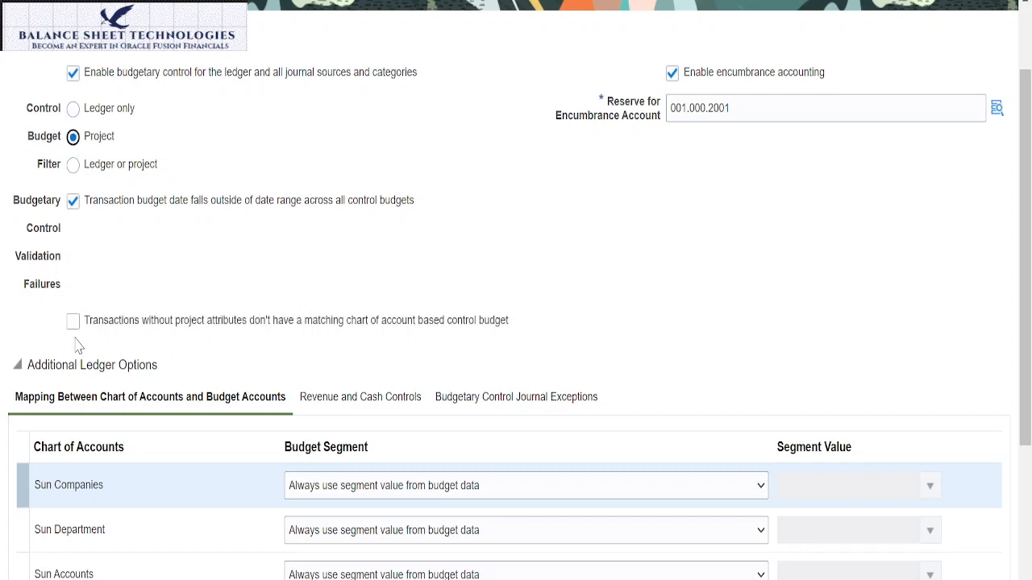
pyautogui.click(73, 112)
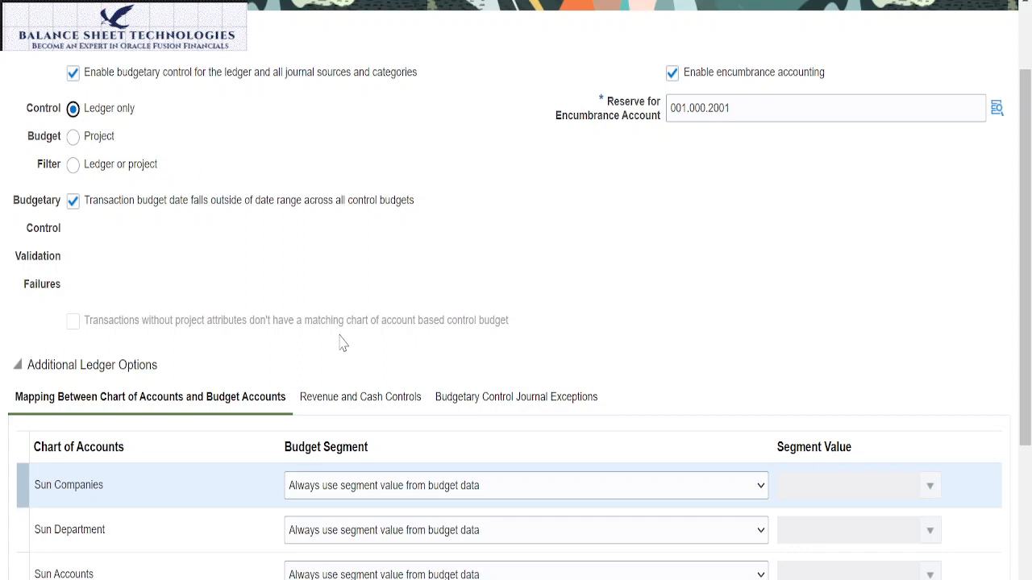
# Step: Examine the chart of accounts to budget account mapping and the Sun Companies budget segment options, keeping "Always use segment value from budget data"
pyautogui.scroll(-3, 601, 218)
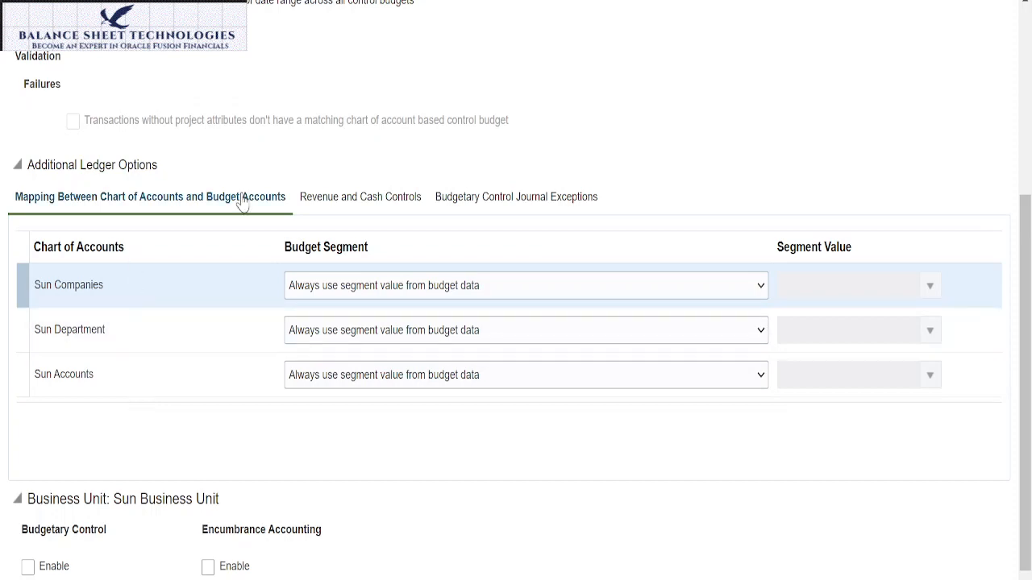
pyautogui.scroll(4, 242, 202)
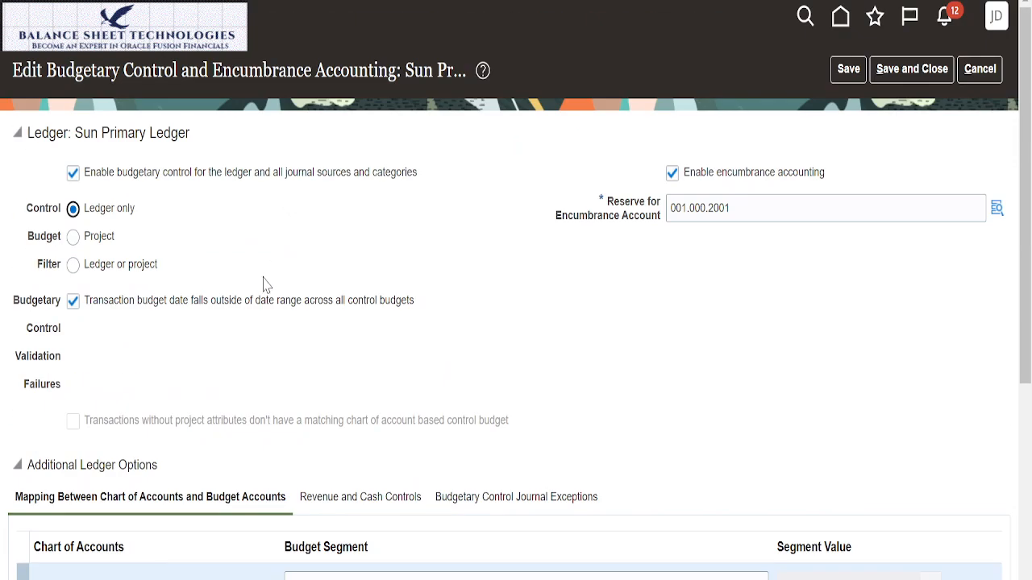
pyautogui.scroll(-3, 266, 284)
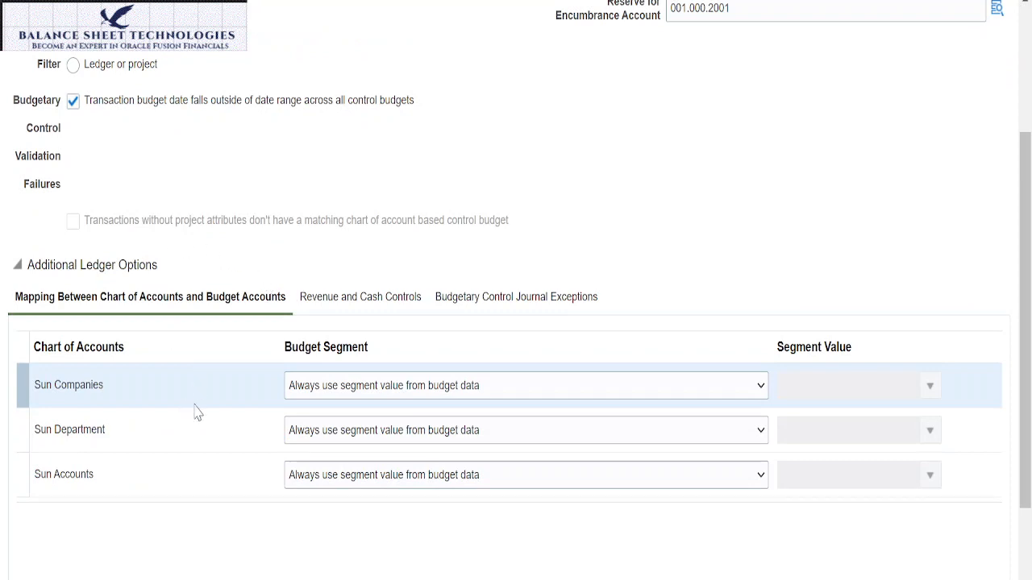
pyautogui.click(760, 387)
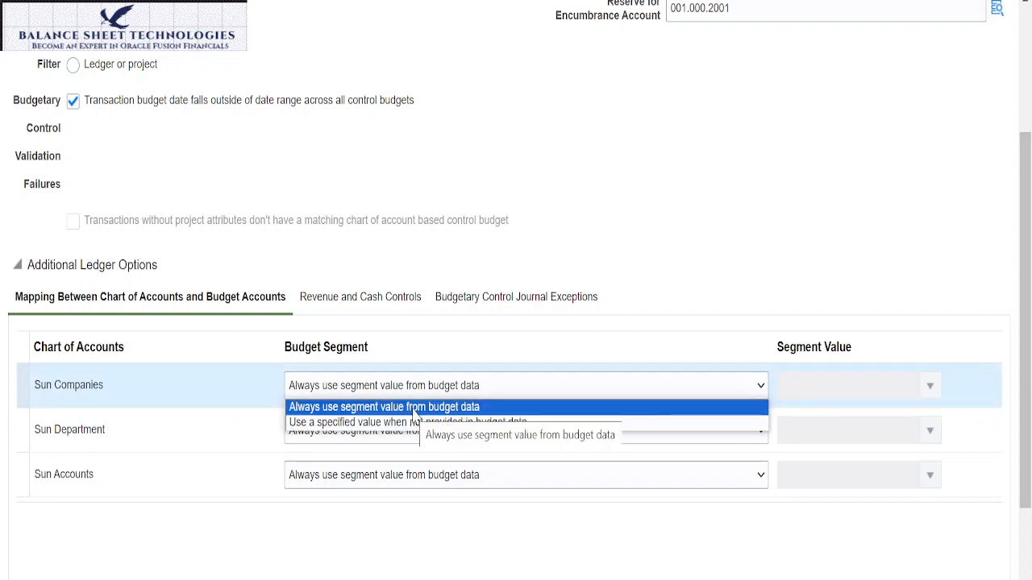
pyautogui.click(414, 407)
pyautogui.click(728, 397)
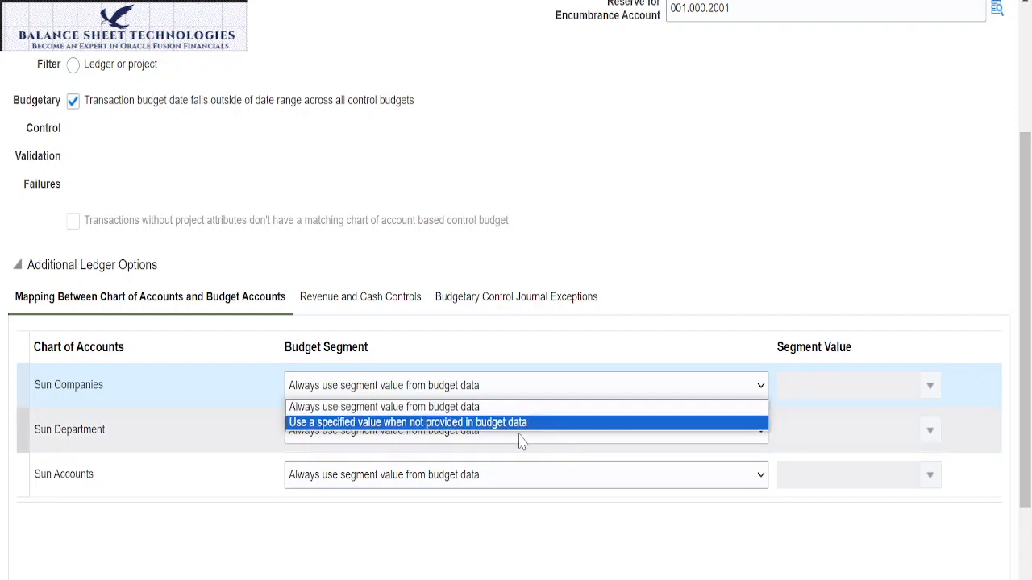
pyautogui.click(450, 408)
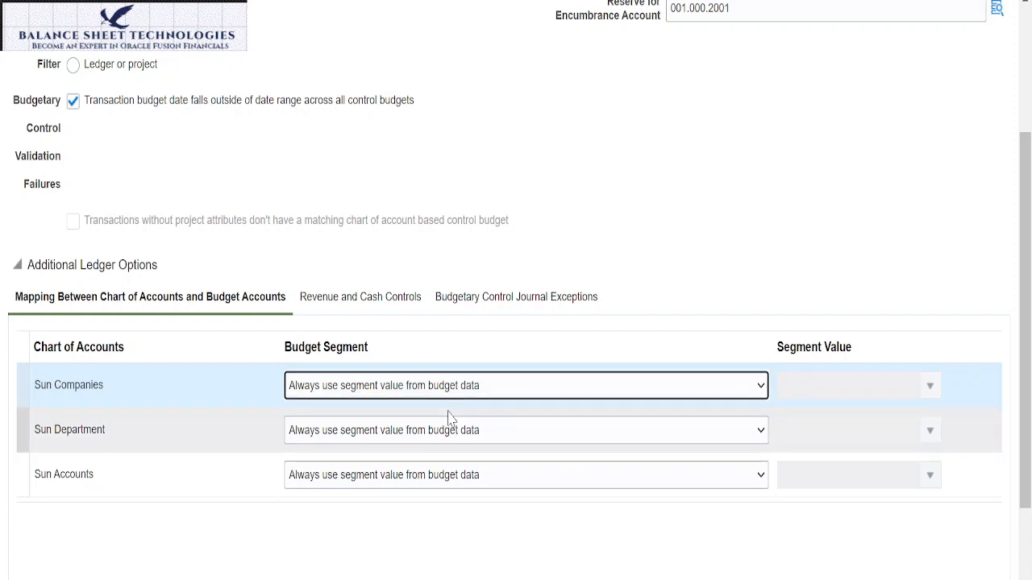
pyautogui.scroll(-1, 258, 465)
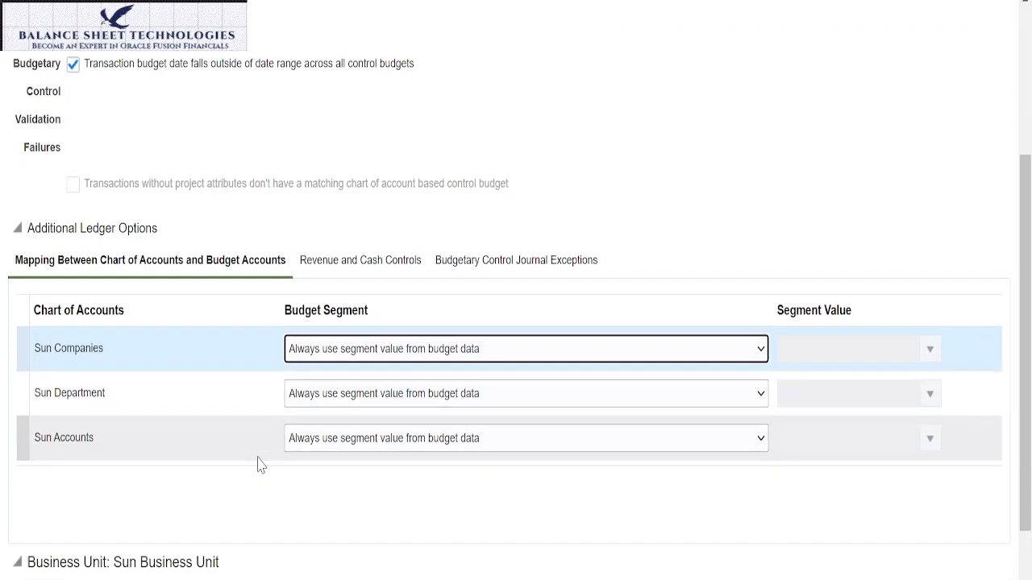
# Step: Try enabling cash controls in the ledger's revenue and cash controls, and clear the option again
pyautogui.scroll(-2, 258, 465)
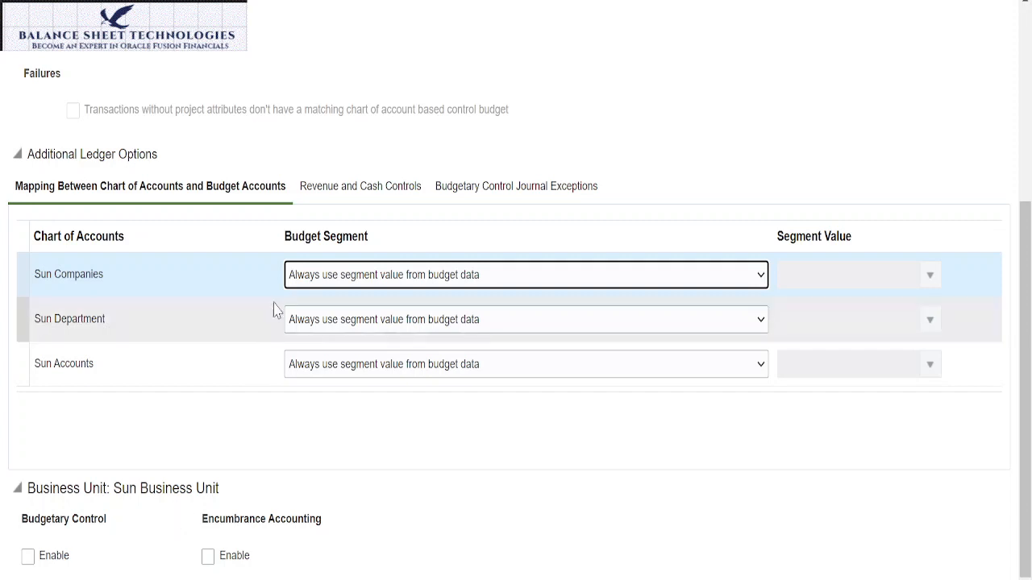
pyautogui.click(386, 192)
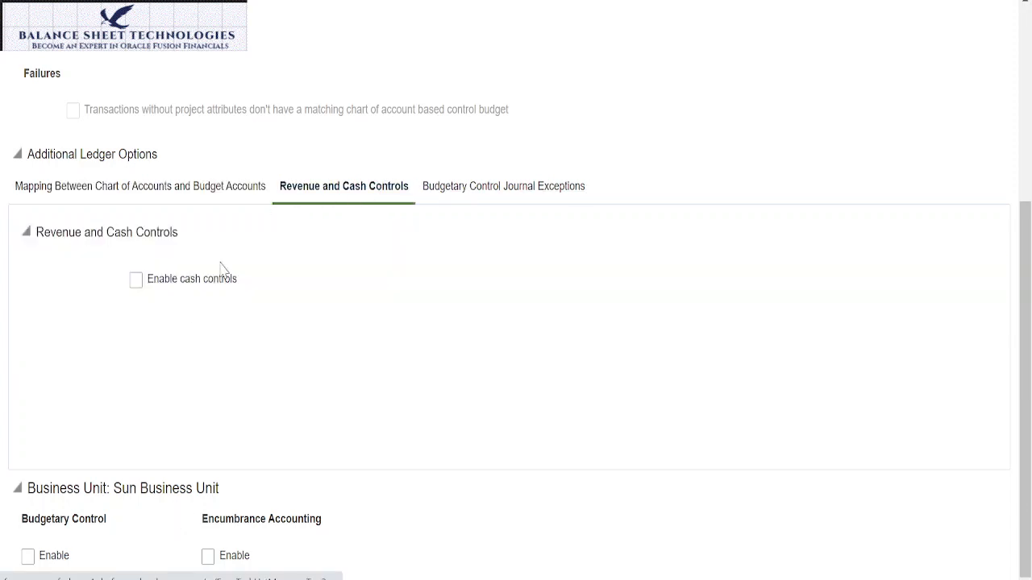
pyautogui.click(136, 284)
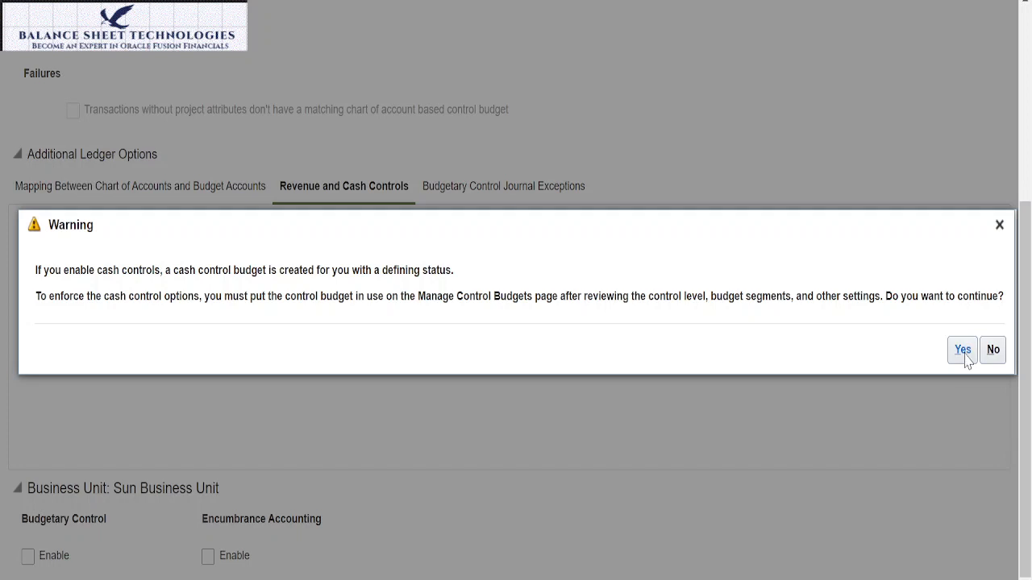
pyautogui.click(999, 226)
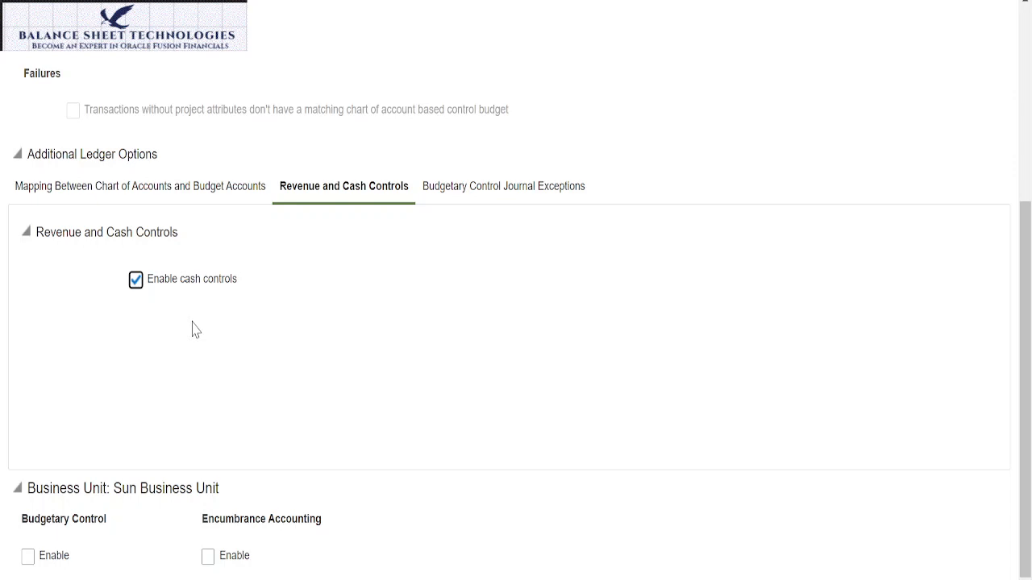
pyautogui.click(135, 280)
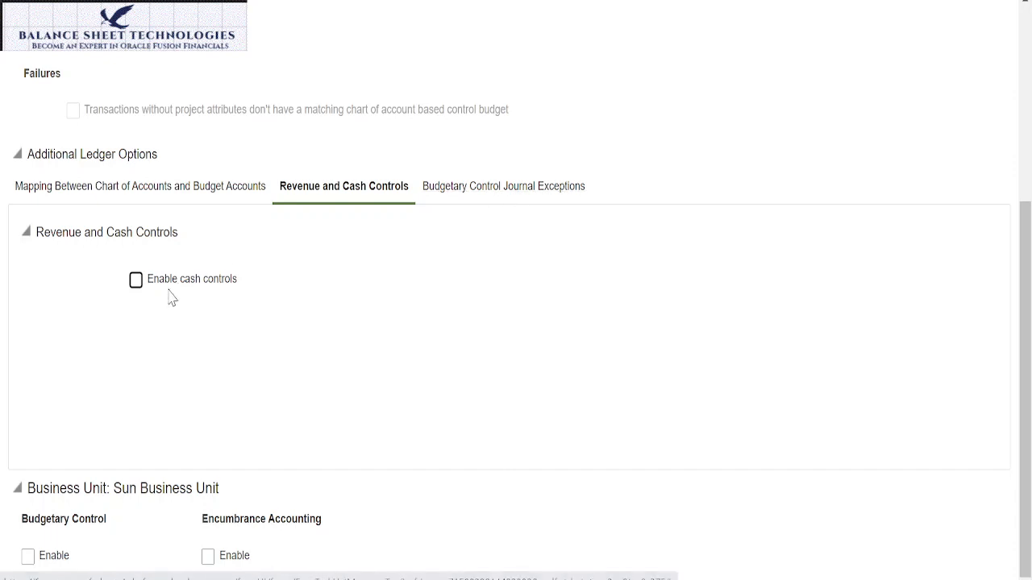
# Step: Examine the journal categories covered by the Receipt Accounting and Cost Accounting budgetary control journal exceptions
pyautogui.click(533, 186)
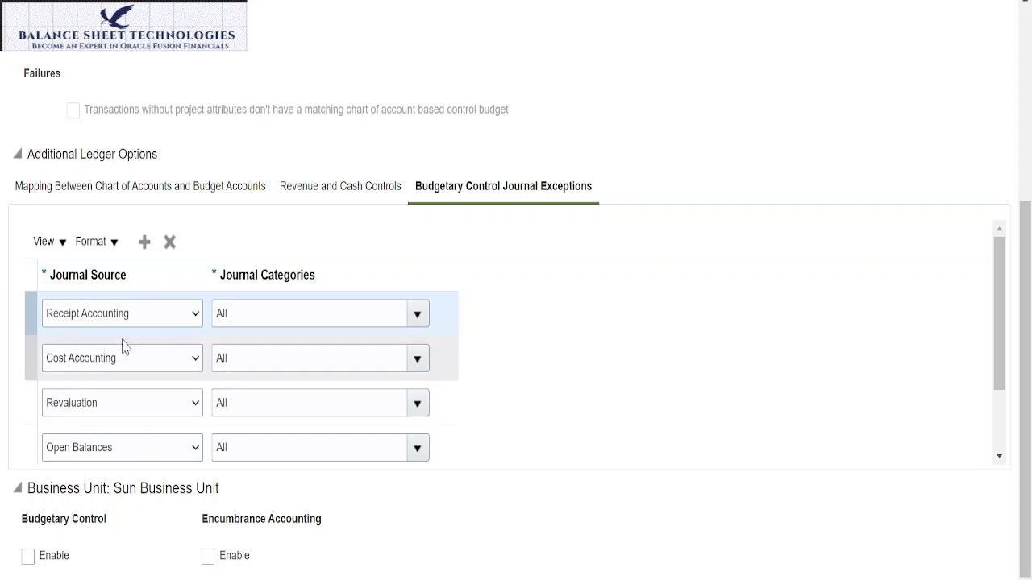
pyautogui.click(418, 316)
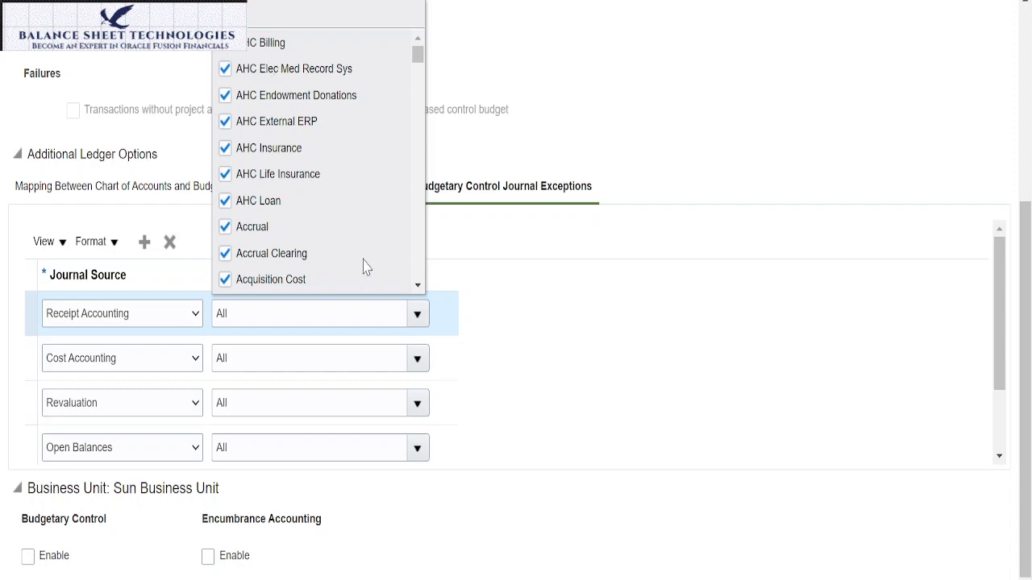
pyautogui.click(418, 289)
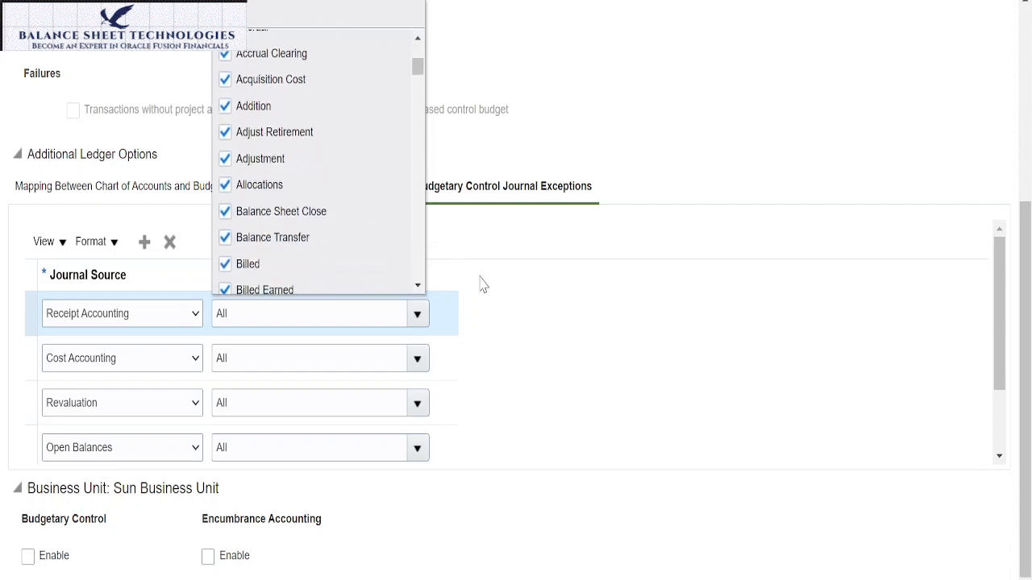
pyautogui.click(524, 266)
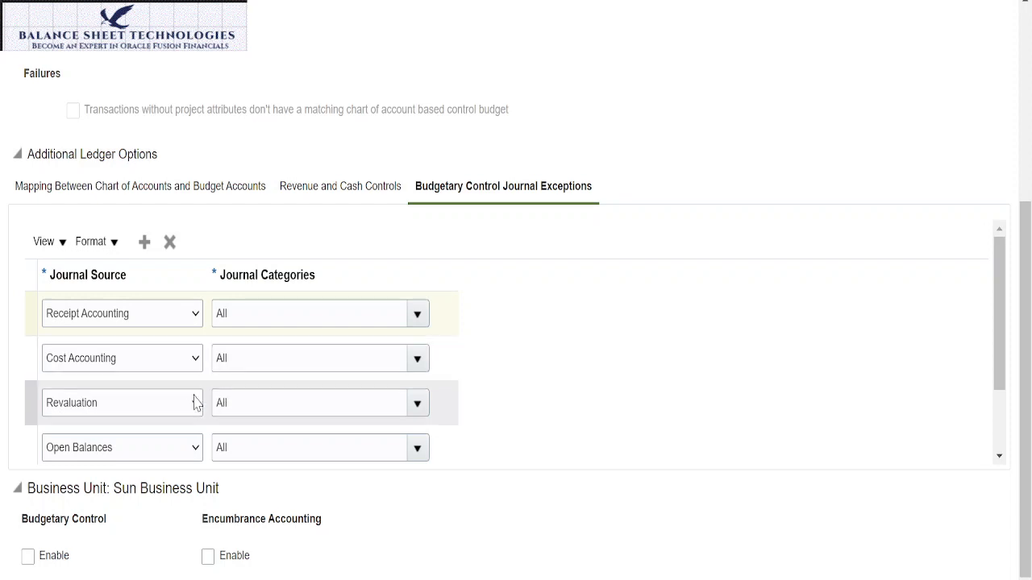
pyautogui.click(416, 360)
pyautogui.click(417, 358)
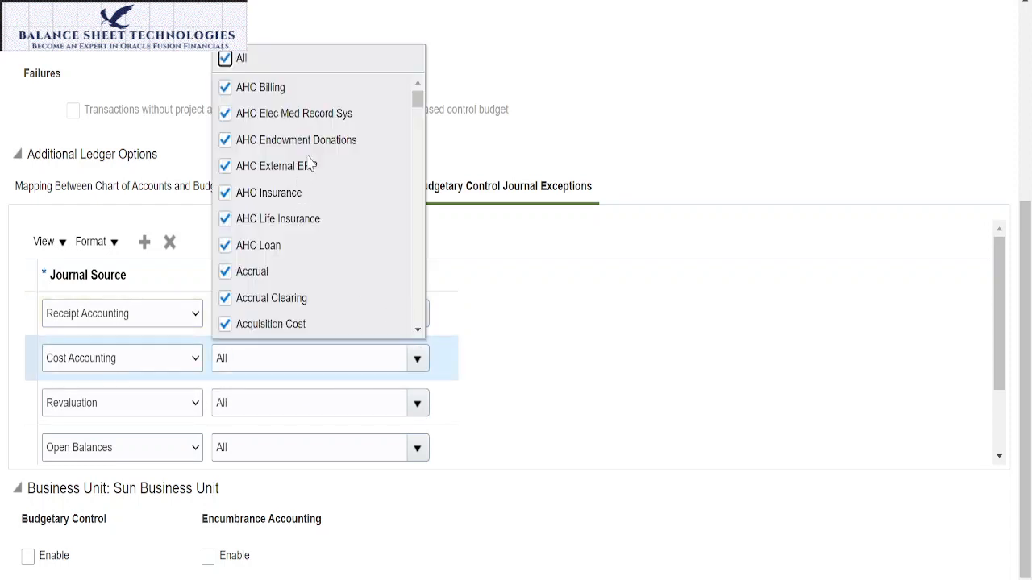
pyautogui.click(528, 253)
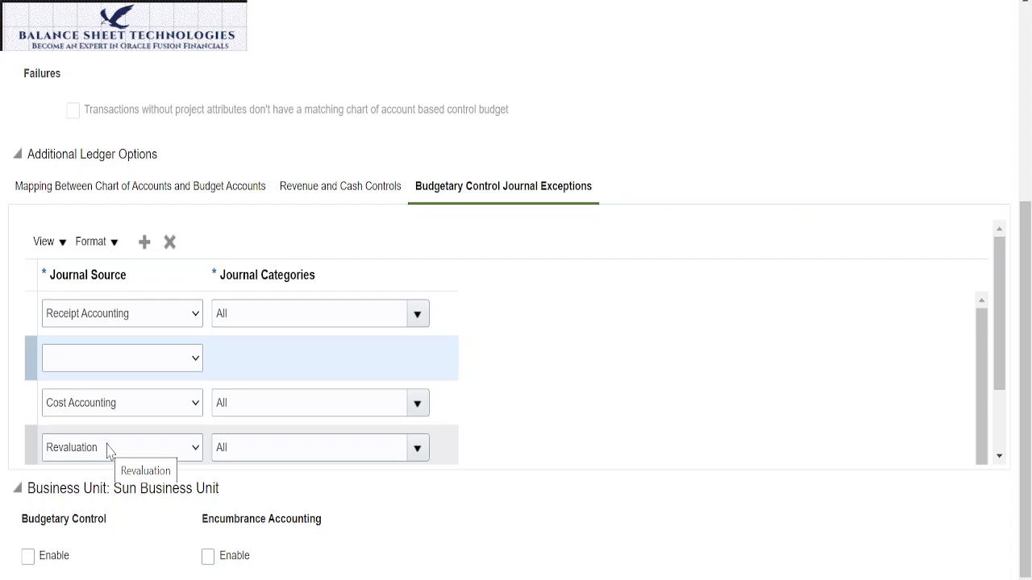
# Step: Try Closing Journal as the source of a new budgetary control journal exception, and delete that row
pyautogui.click(196, 359)
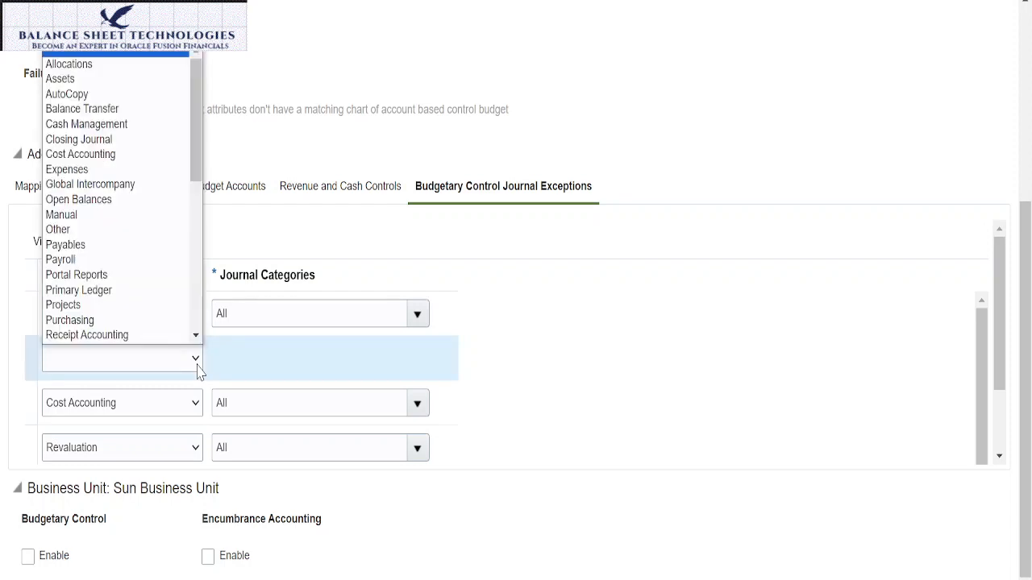
pyautogui.scroll(-1, 145, 234)
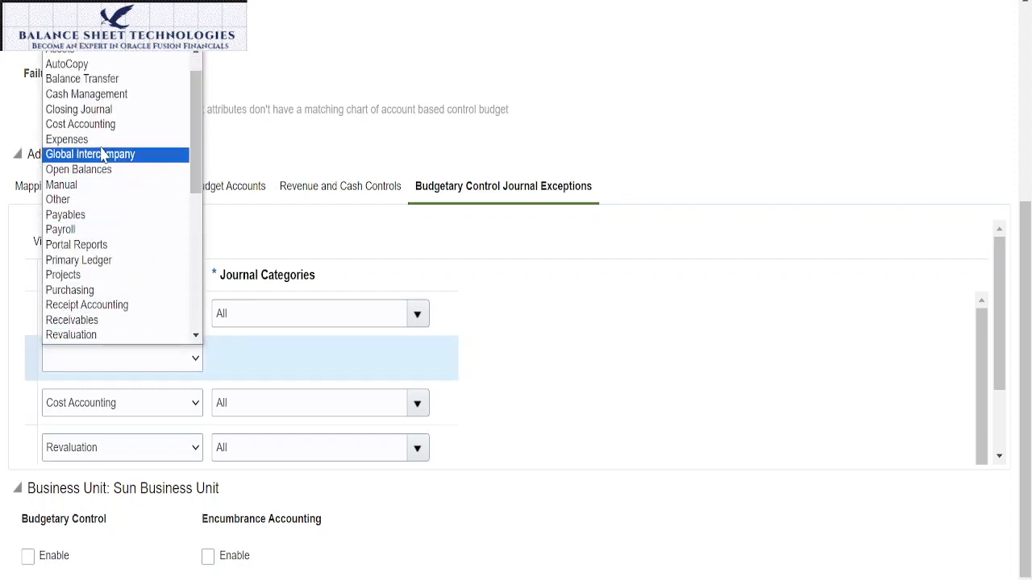
pyautogui.click(102, 111)
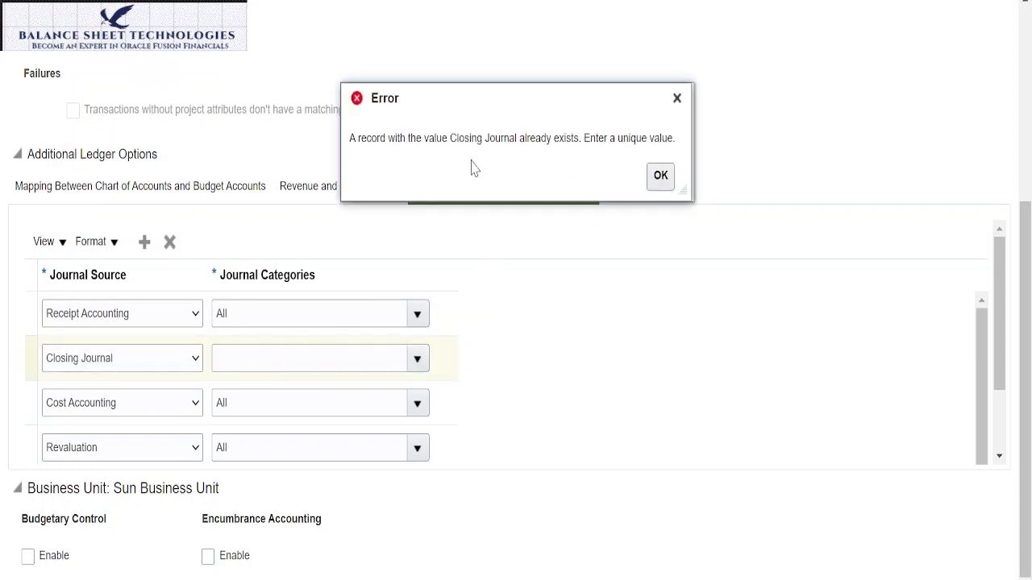
pyautogui.click(660, 178)
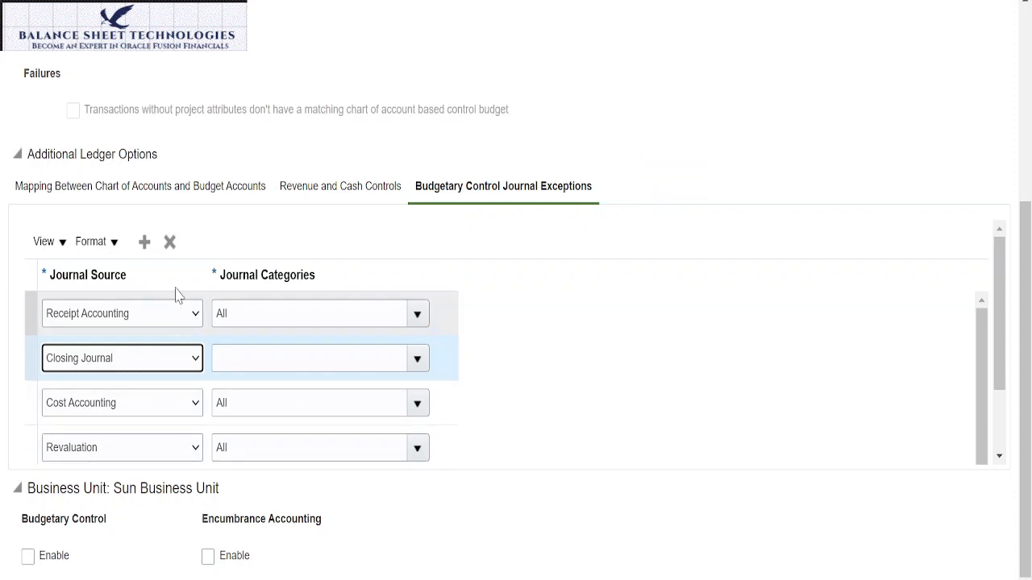
pyautogui.click(169, 242)
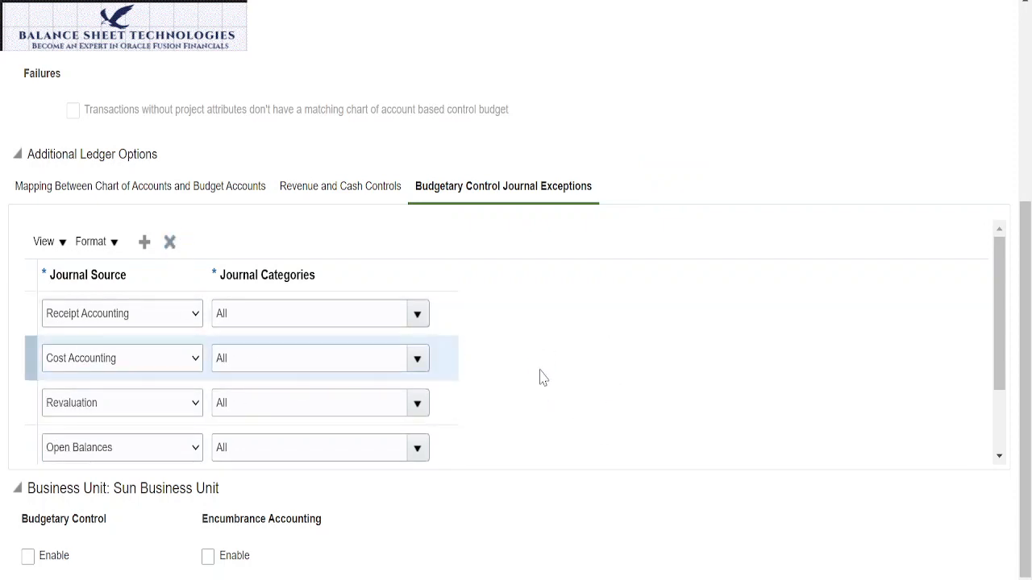
# Step: Delete the Receipt Accounting and Cost Accounting rows from the ledger's budgetary control journal exceptions
pyautogui.scroll(-2, 557, 369)
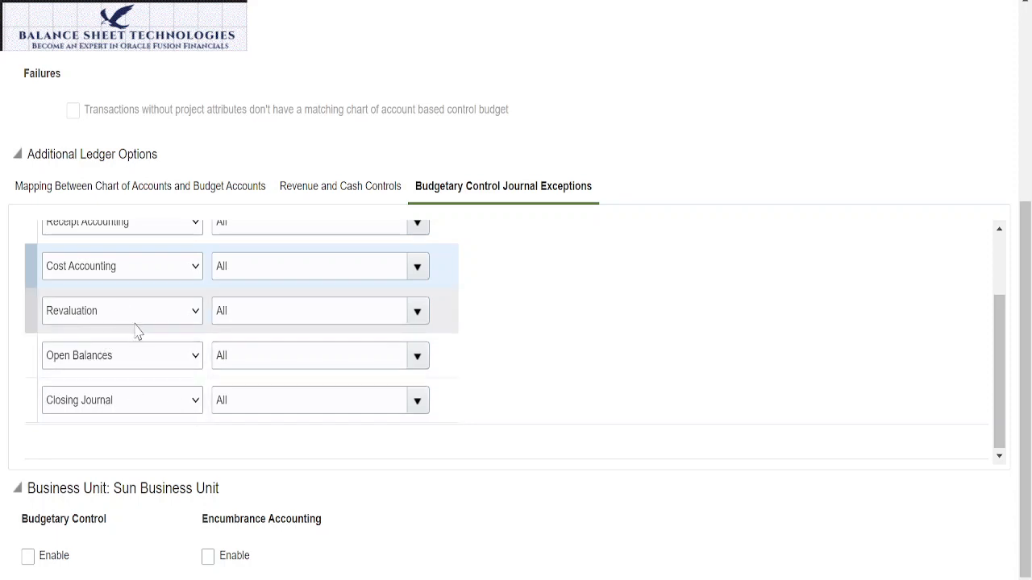
pyautogui.scroll(2, 137, 332)
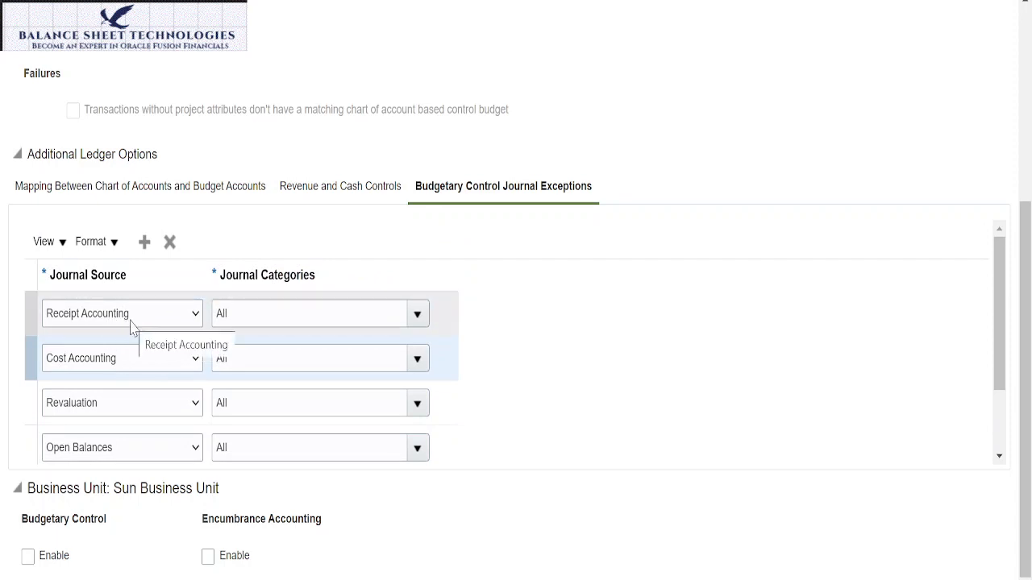
pyautogui.click(35, 309)
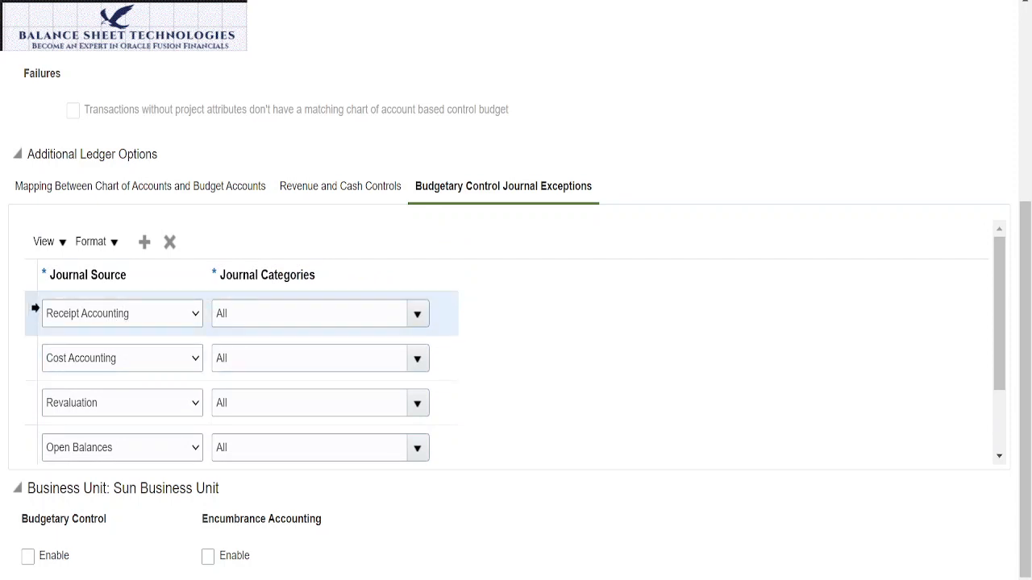
pyautogui.click(169, 241)
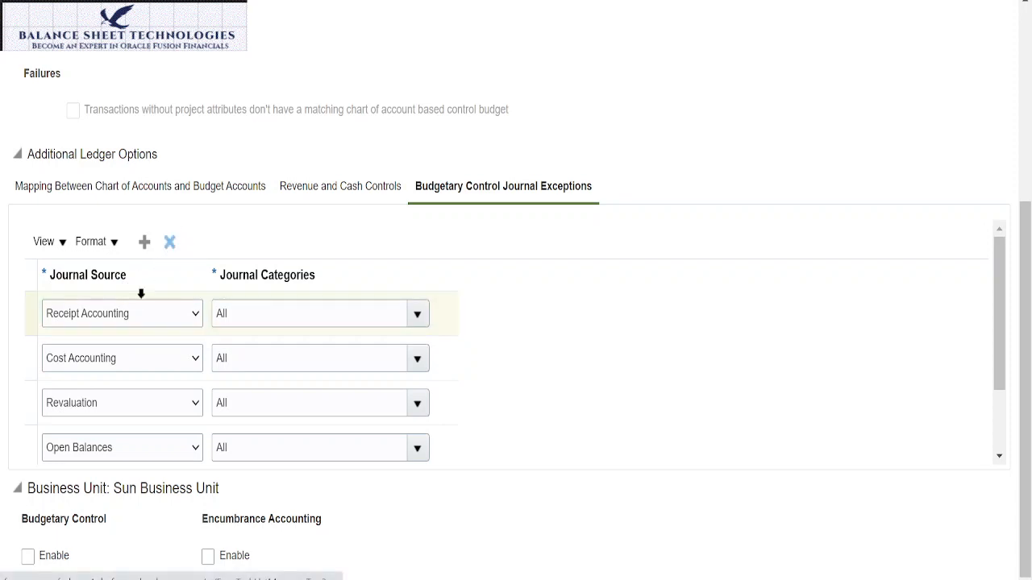
pyautogui.click(173, 242)
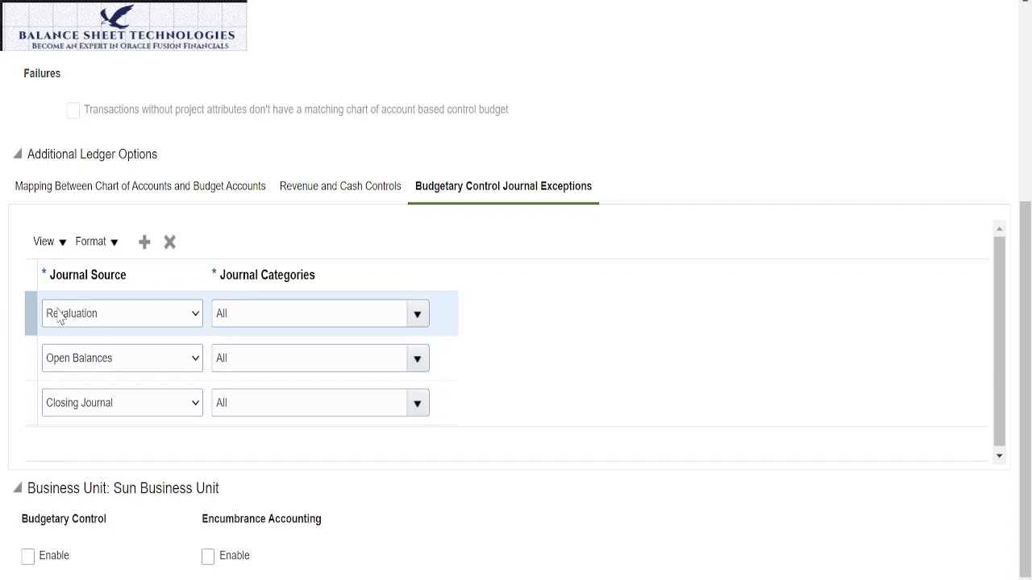
# Step: Enable both budgetary control and encumbrance accounting for Sun Business Unit
pyautogui.scroll(-1, 250, 443)
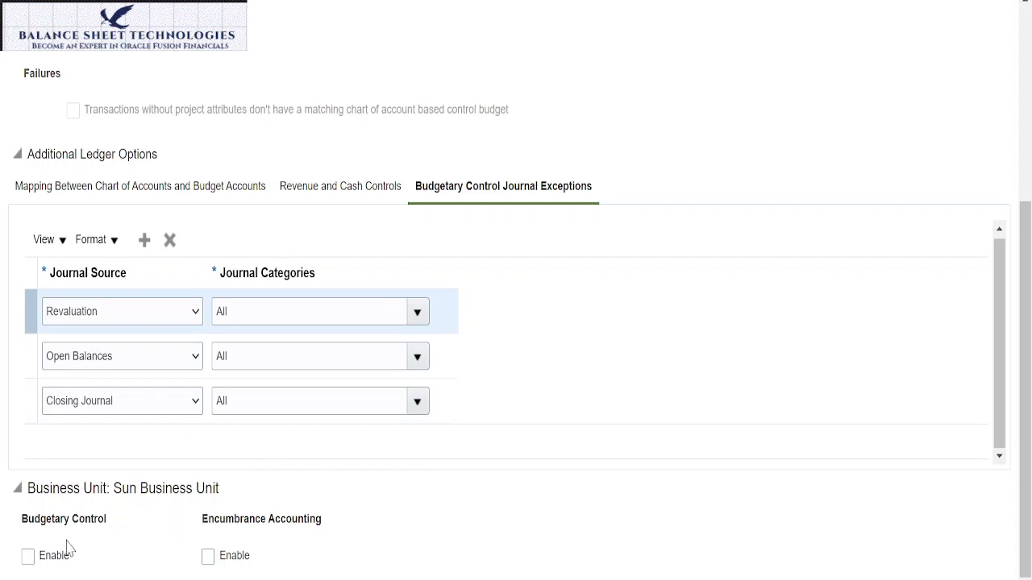
pyautogui.click(29, 562)
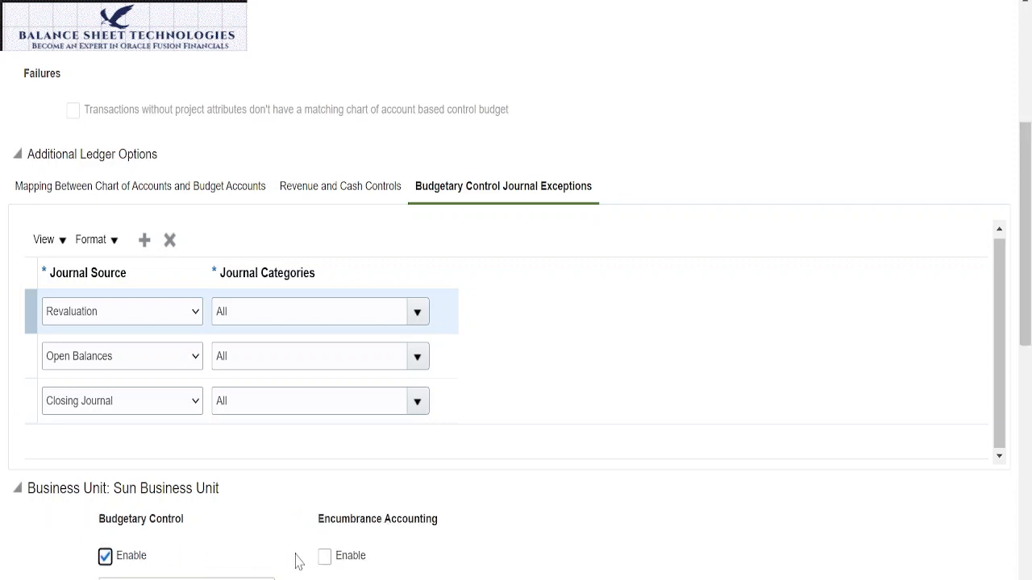
pyautogui.click(324, 555)
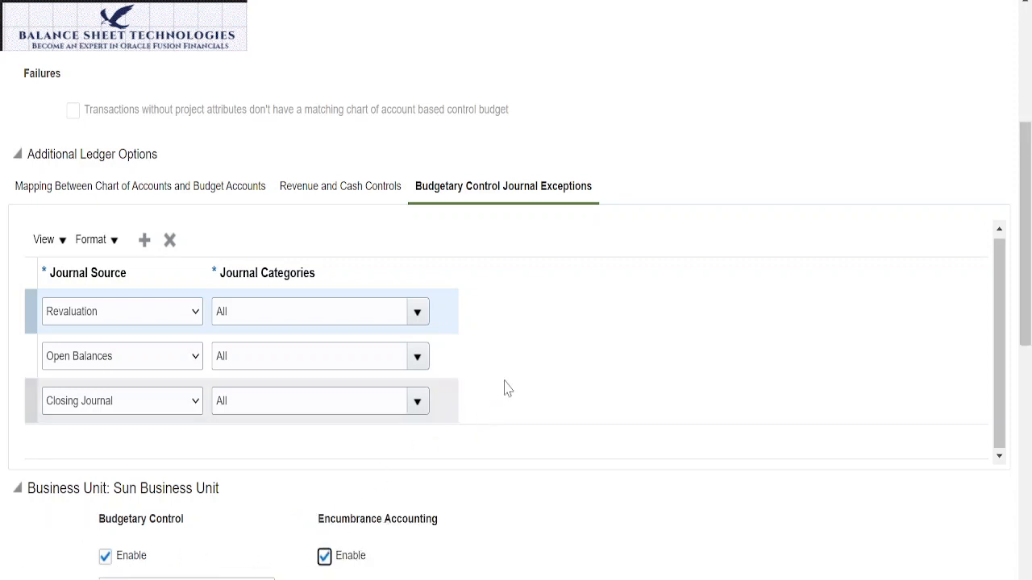
# Step: Examine the default date rule options for Sun Business Unit, keeping "Current transaction budget date"
pyautogui.scroll(-4, 505, 388)
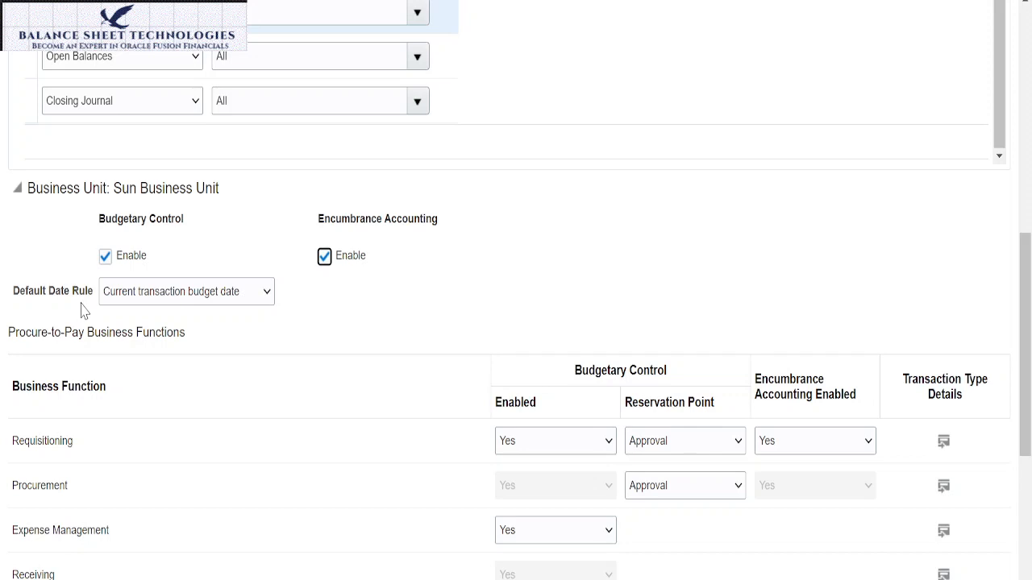
pyautogui.click(267, 292)
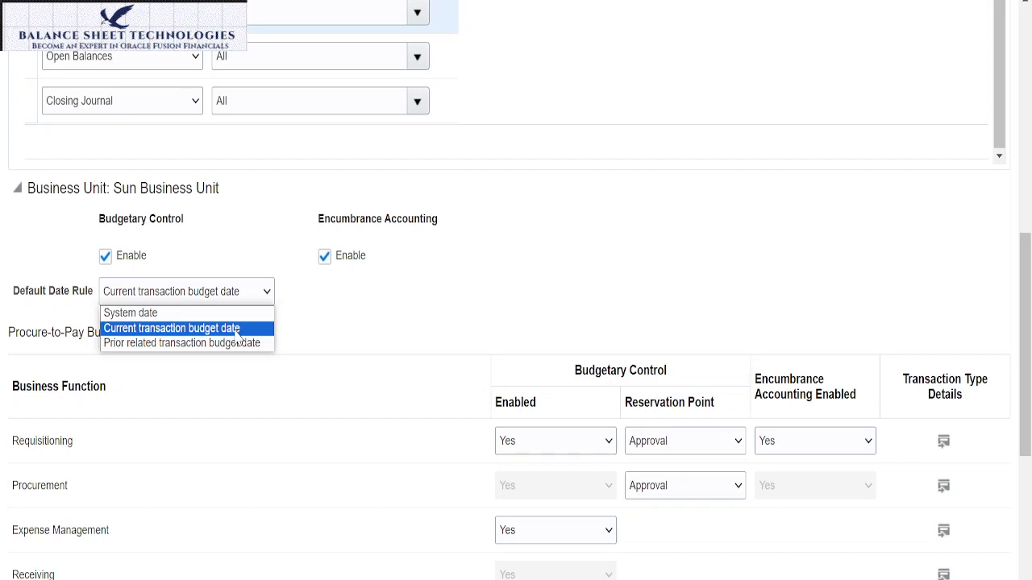
pyautogui.click(239, 329)
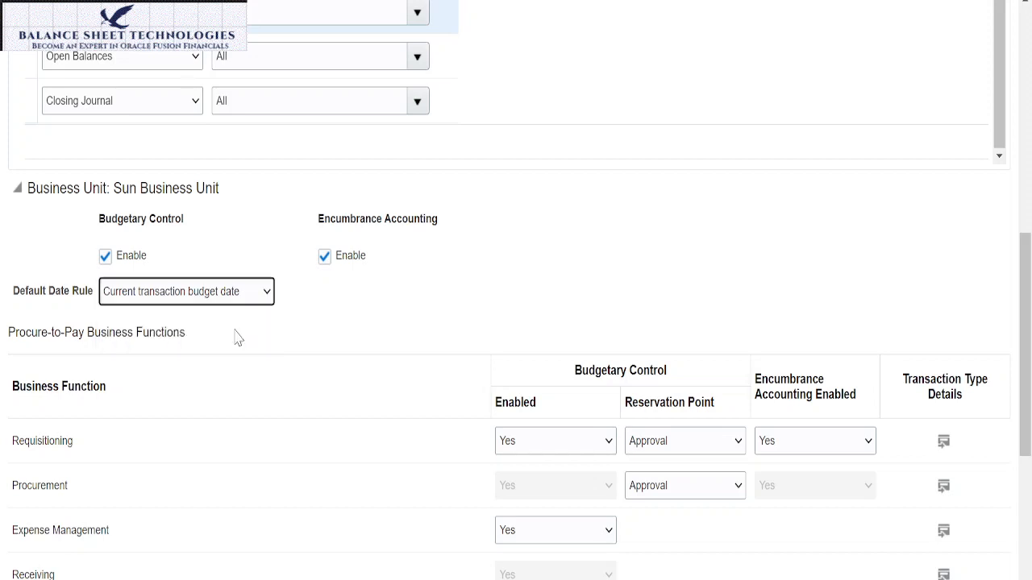
pyautogui.click(271, 298)
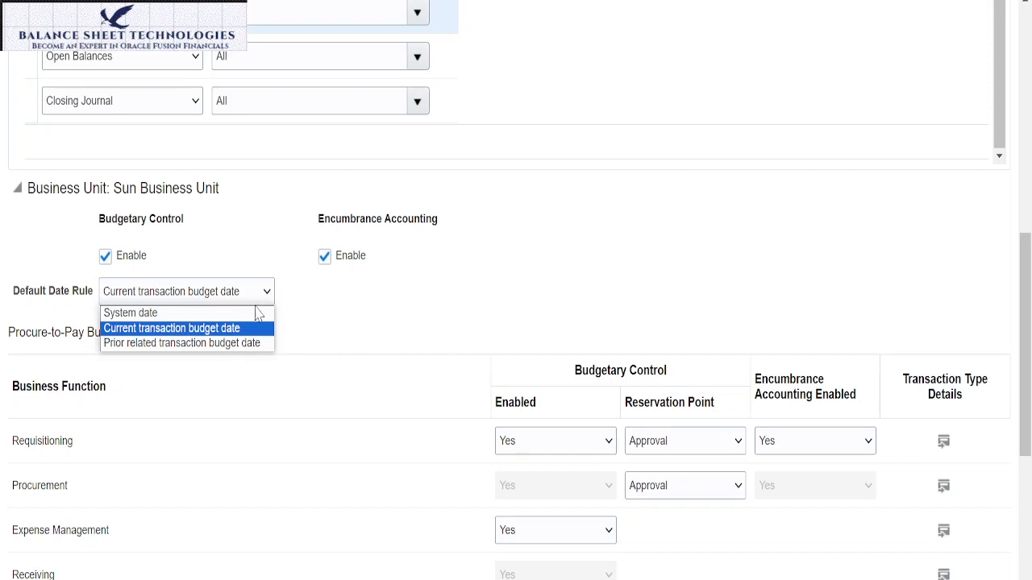
pyautogui.click(237, 331)
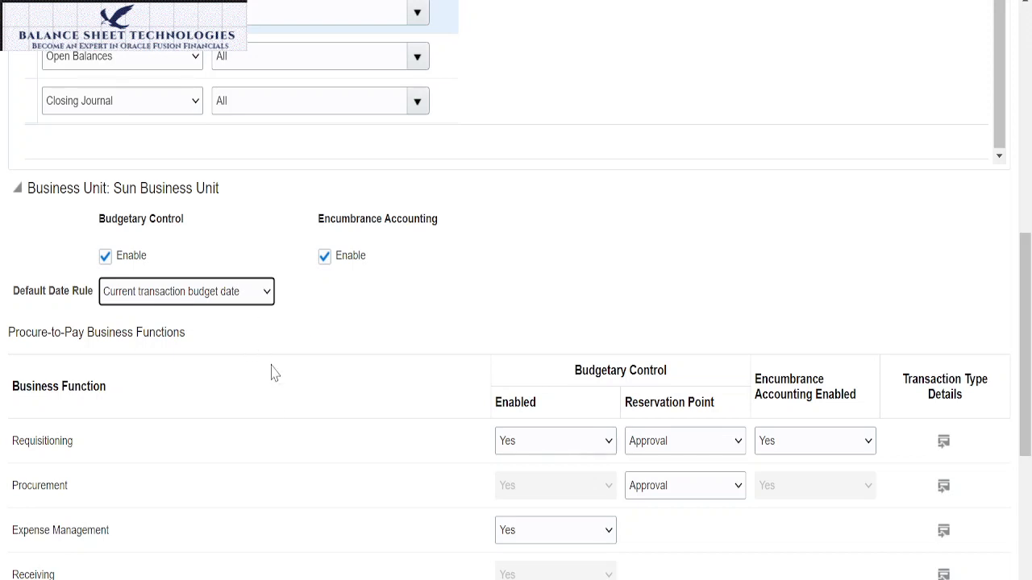
# Step: Set the budgetary control reservation point to Submission for both the Requisitioning and Procurement business functions
pyautogui.scroll(-3, 302, 411)
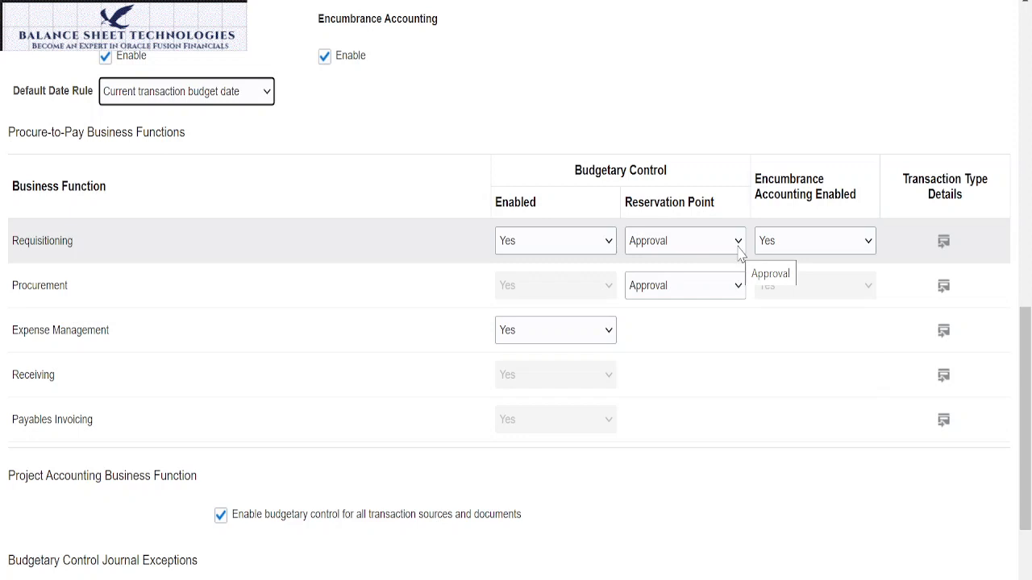
pyautogui.click(738, 242)
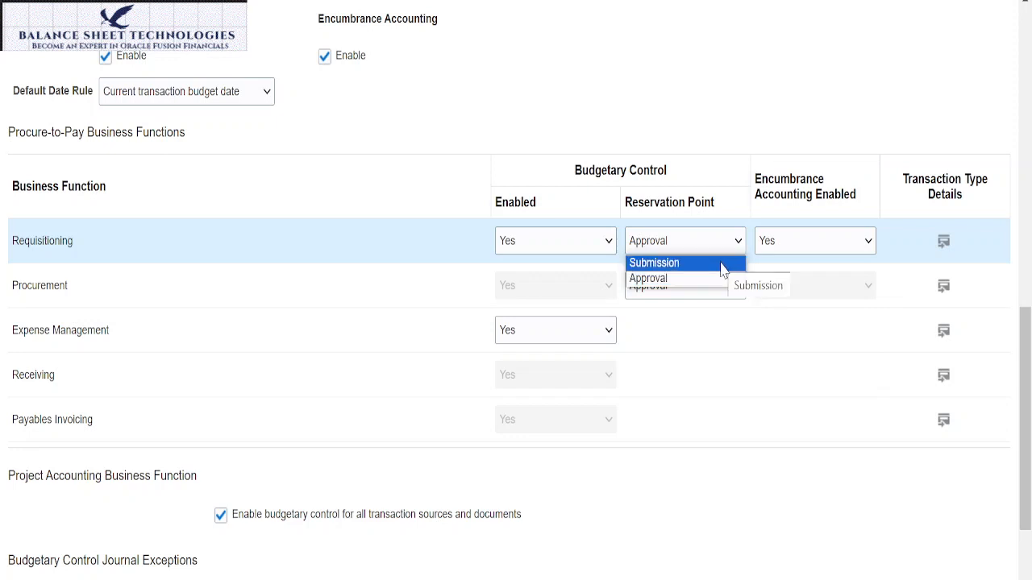
pyautogui.click(723, 270)
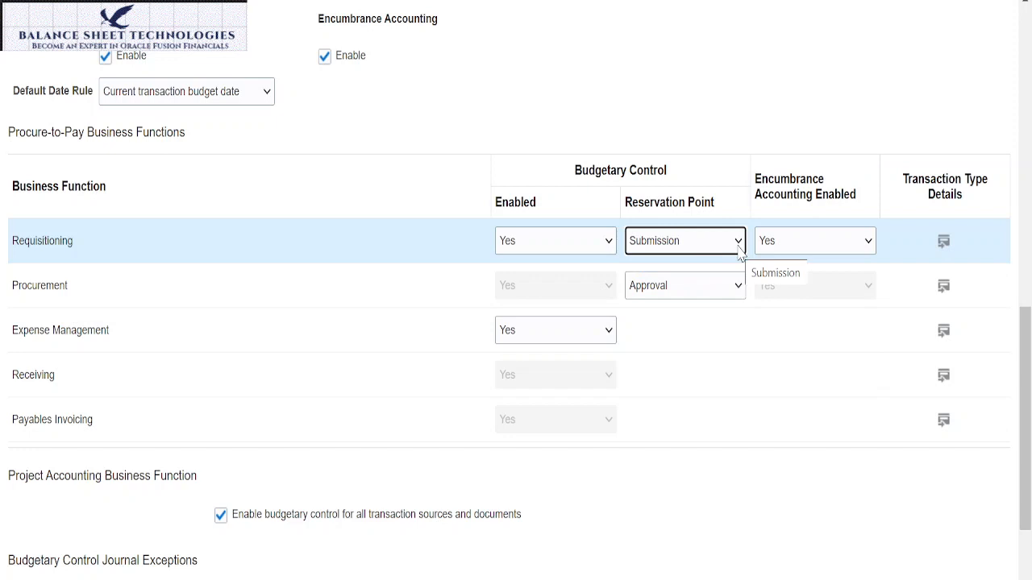
pyautogui.click(738, 246)
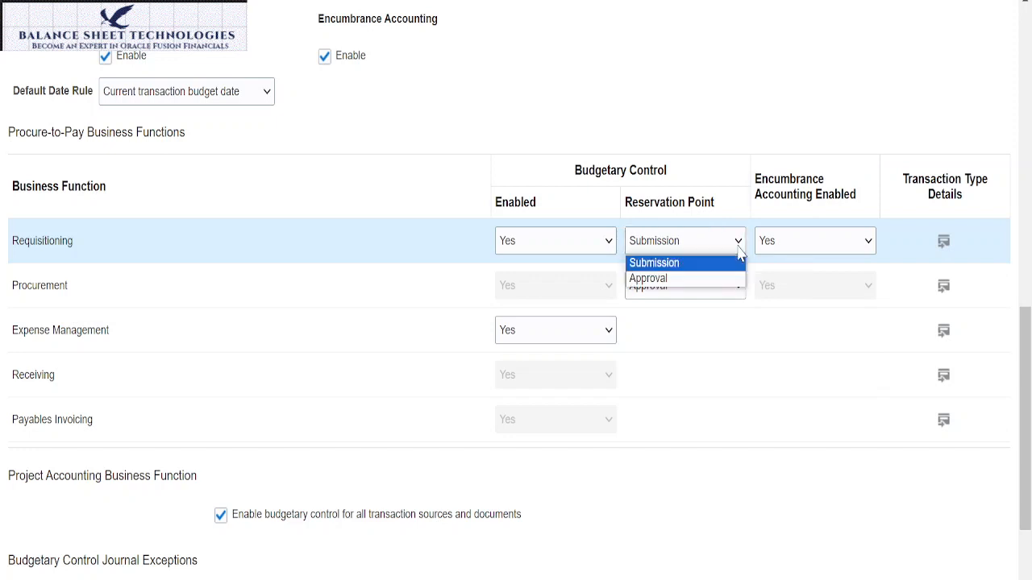
pyautogui.click(709, 264)
pyautogui.click(738, 287)
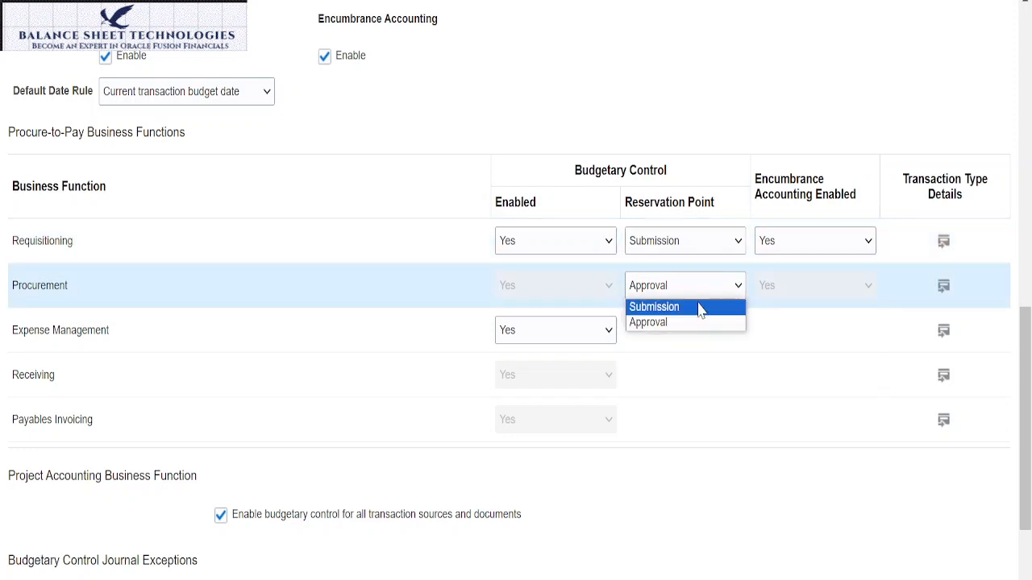
pyautogui.click(700, 308)
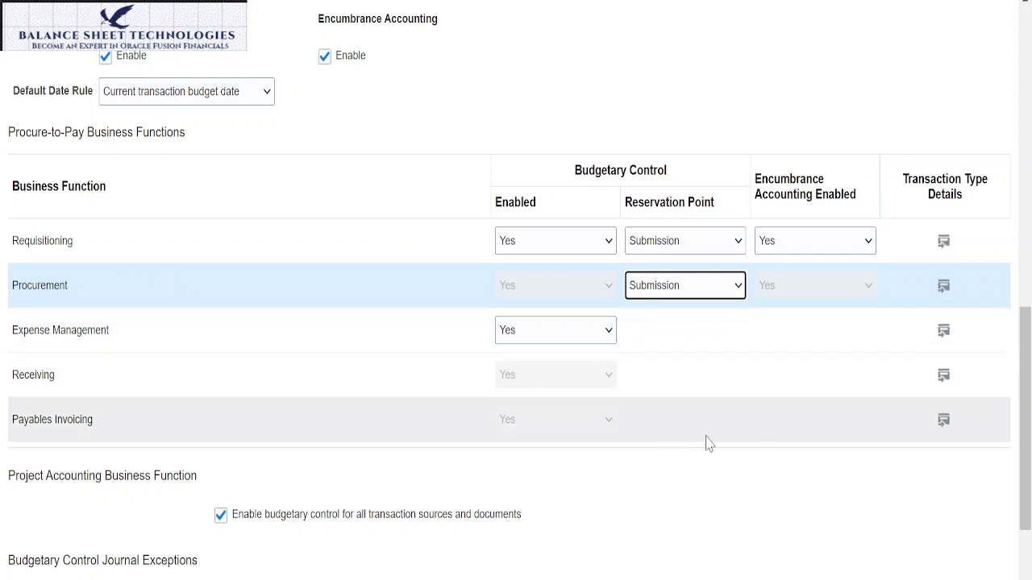
# Step: Examine the Requisitioning transaction type details and accept them with budgetary control and encumbrance accounting kept at Yes for every subtype
pyautogui.click(942, 244)
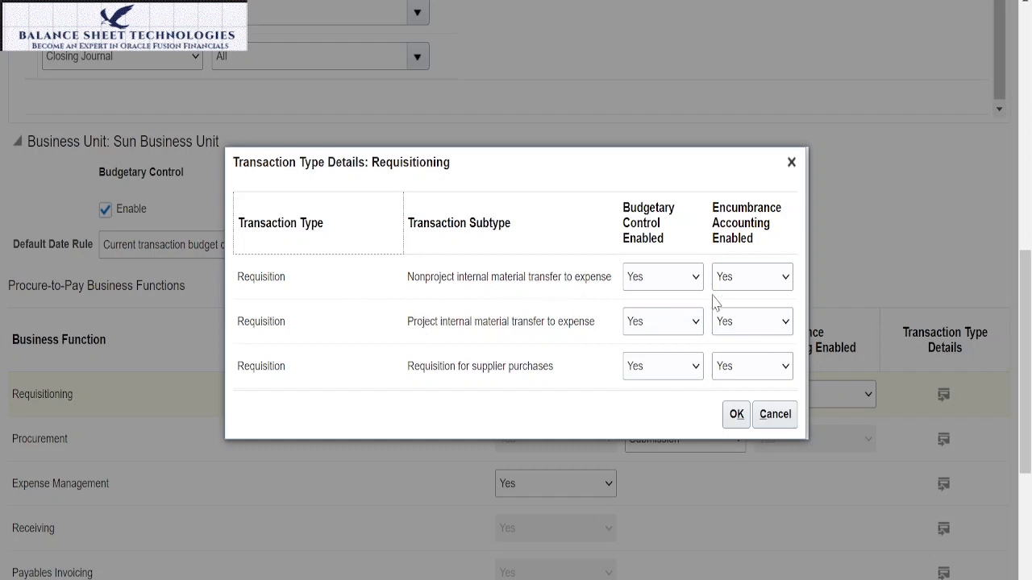
pyautogui.rightClick(419, 346)
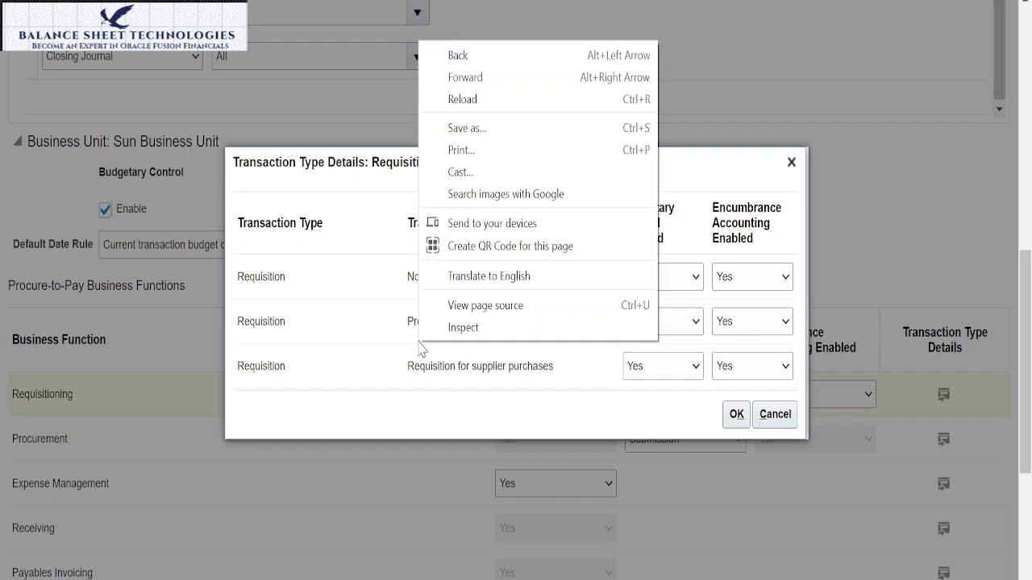
pyautogui.click(331, 413)
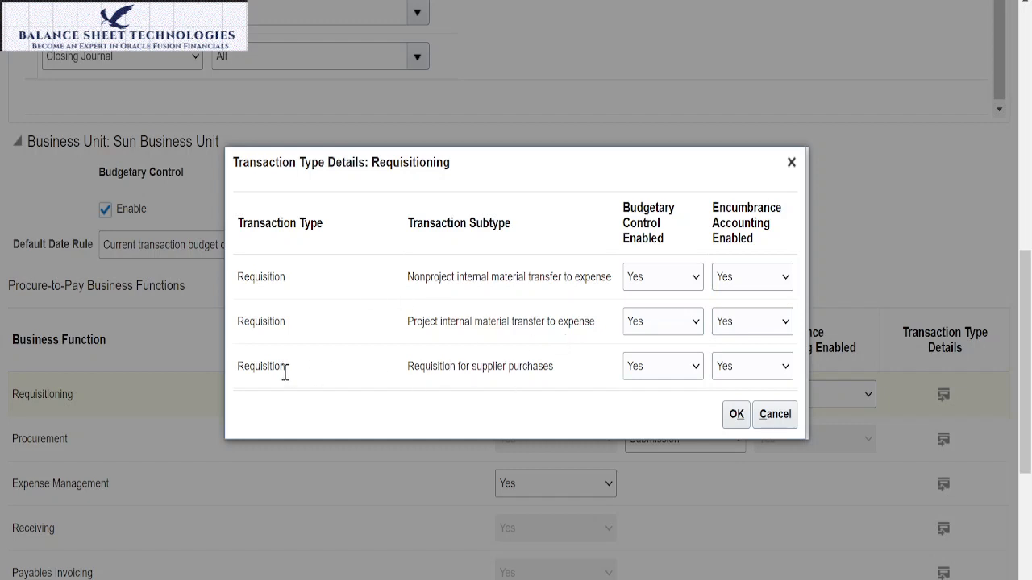
pyautogui.click(699, 280)
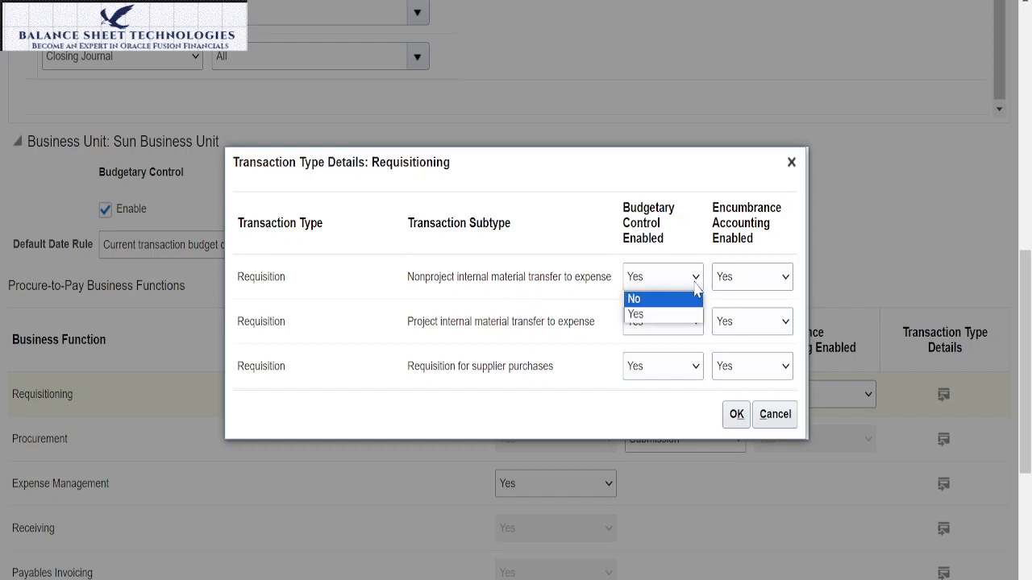
pyautogui.click(697, 282)
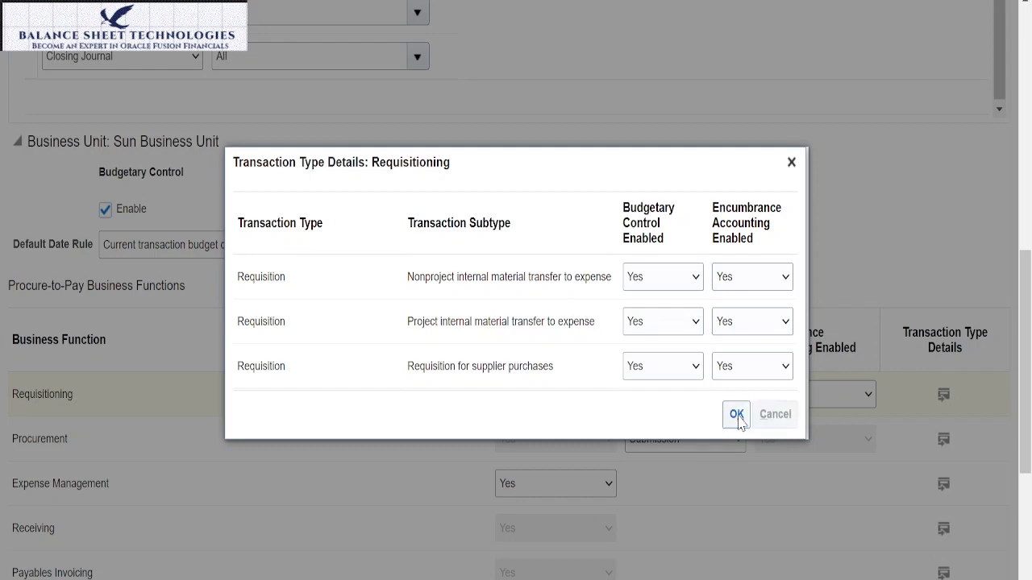
pyautogui.click(737, 416)
# Step: Add a project accounting budgetary control journal exception with transaction source External Payroll System and document Payroll
pyautogui.scroll(-3, 638, 269)
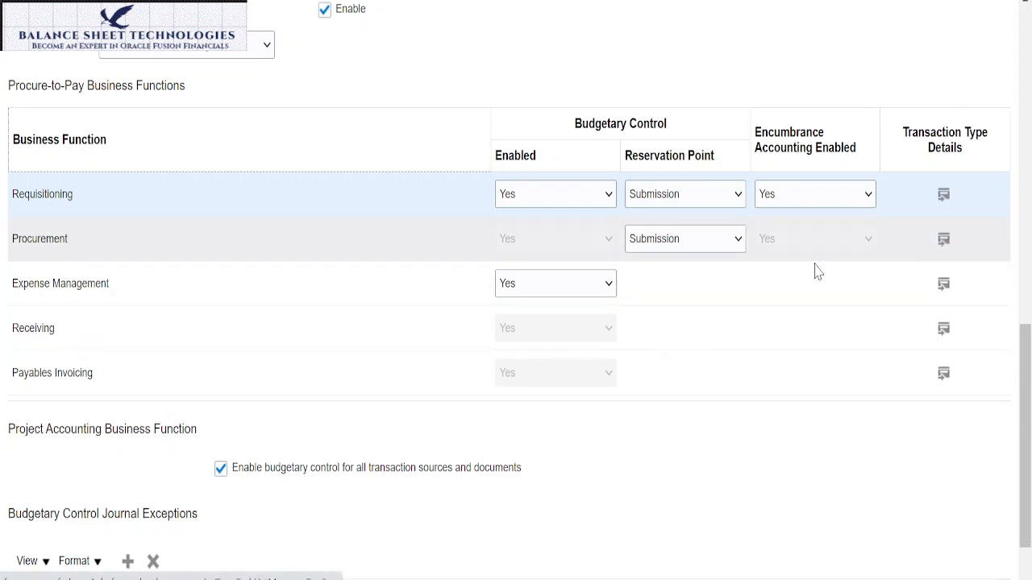
pyautogui.scroll(-1, 306, 355)
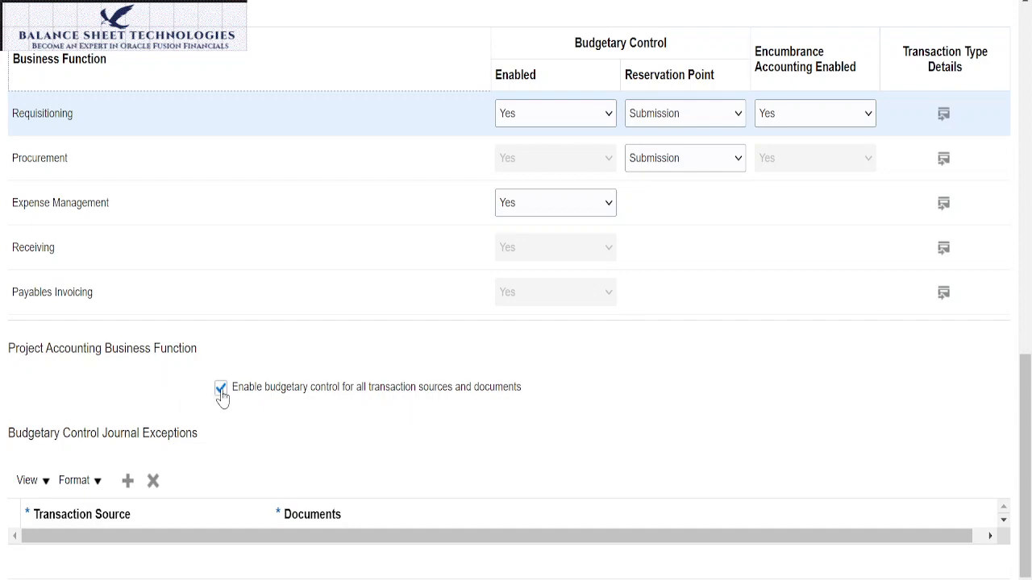
pyautogui.scroll(10, 313, 278)
pyautogui.scroll(3, 314, 286)
pyautogui.scroll(-13, 310, 298)
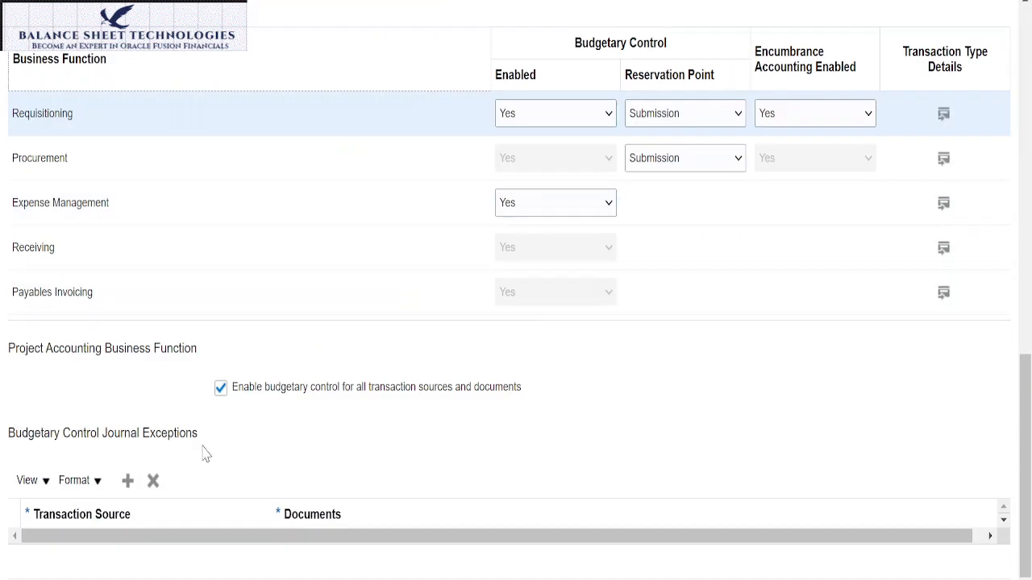
pyautogui.click(127, 482)
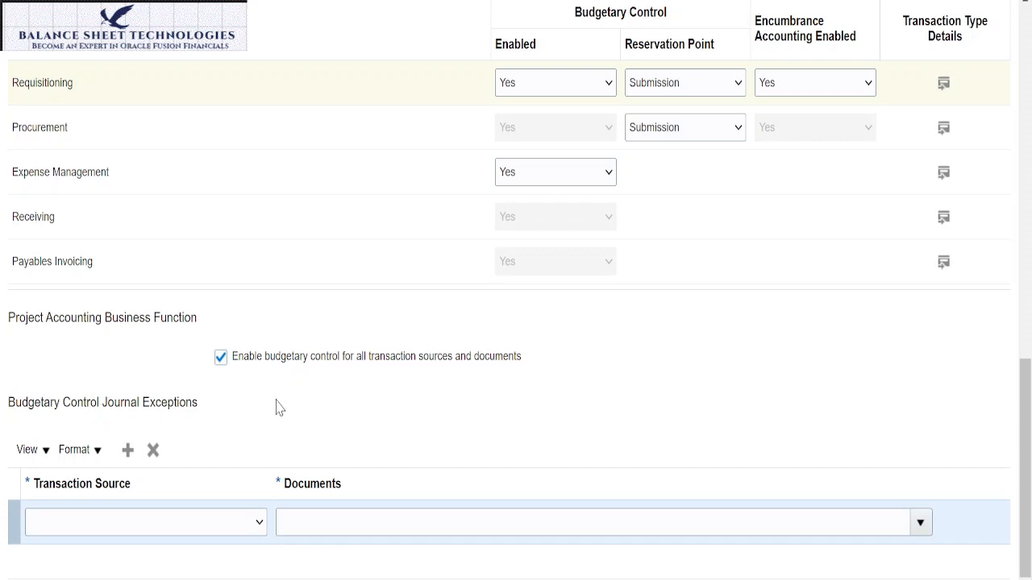
pyautogui.click(259, 523)
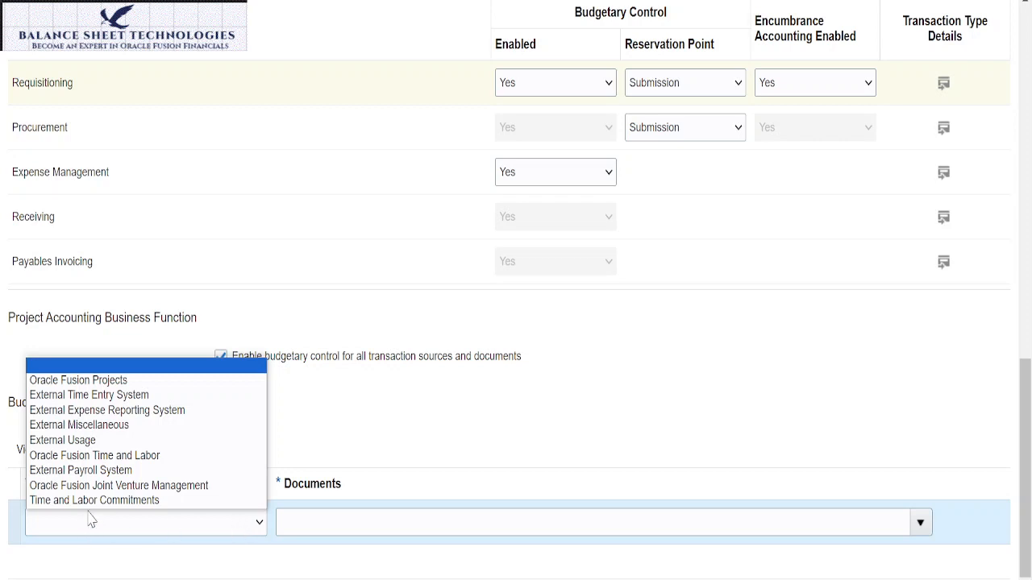
pyautogui.click(81, 470)
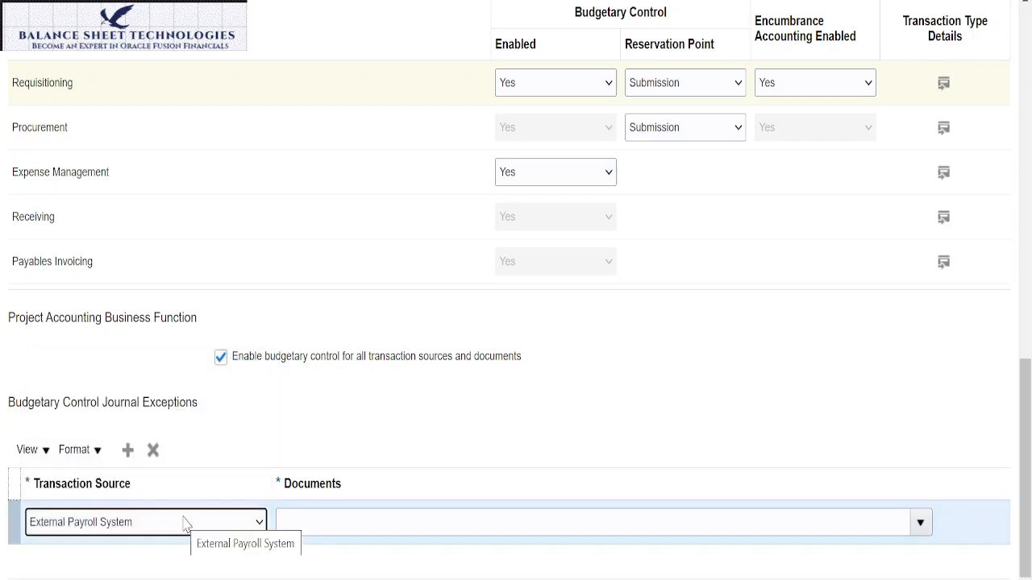
pyautogui.click(299, 524)
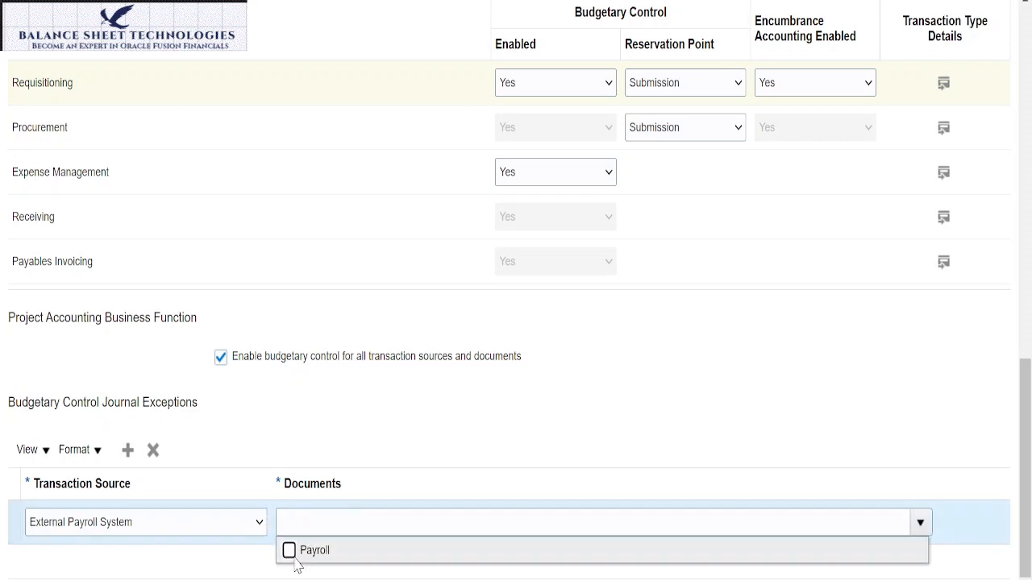
pyautogui.click(290, 550)
pyautogui.click(474, 471)
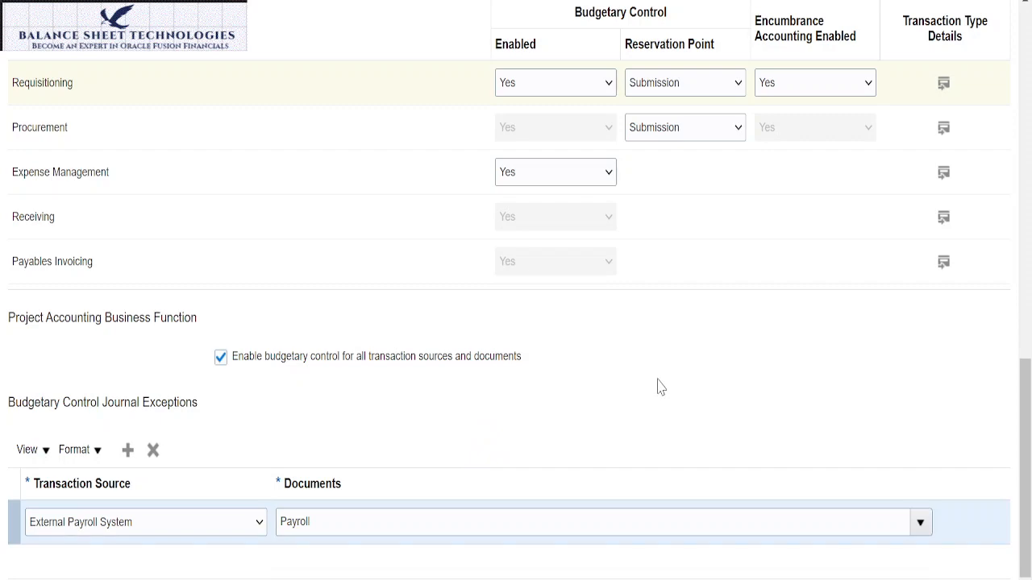
# Step: Review the budgetary control and encumbrance settings of Sun Primary Ledger and Sun Business Unit, including exceptions and business functions
pyautogui.scroll(8, 658, 389)
pyautogui.scroll(5, 658, 388)
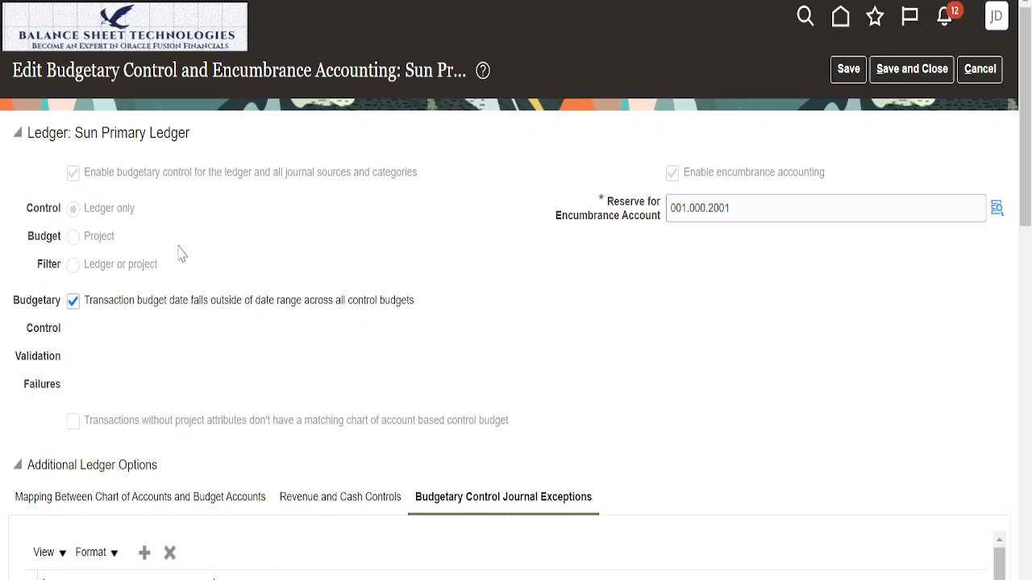
pyautogui.scroll(-3, 179, 253)
pyautogui.scroll(-4, 180, 251)
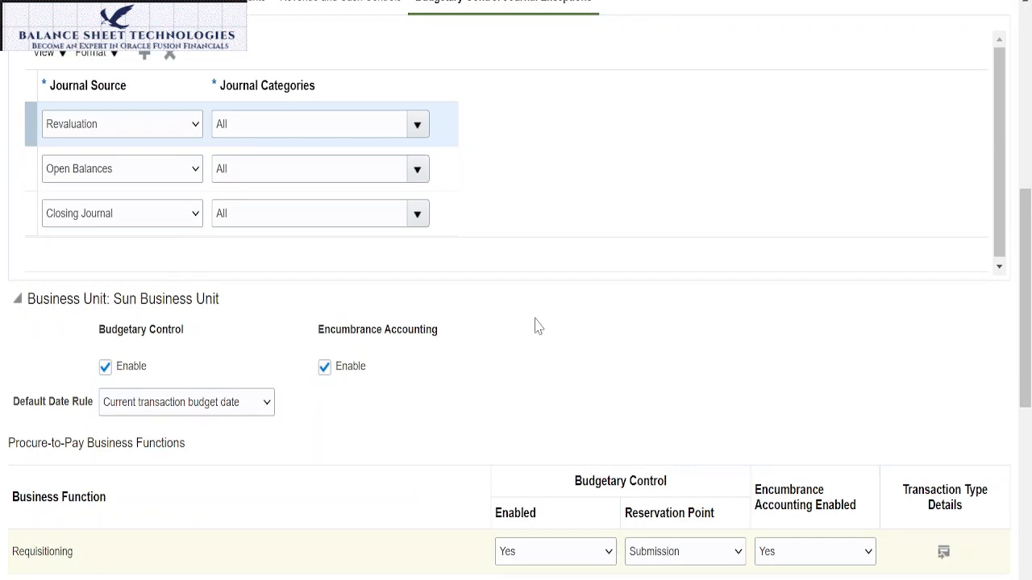
pyautogui.scroll(-5, 540, 325)
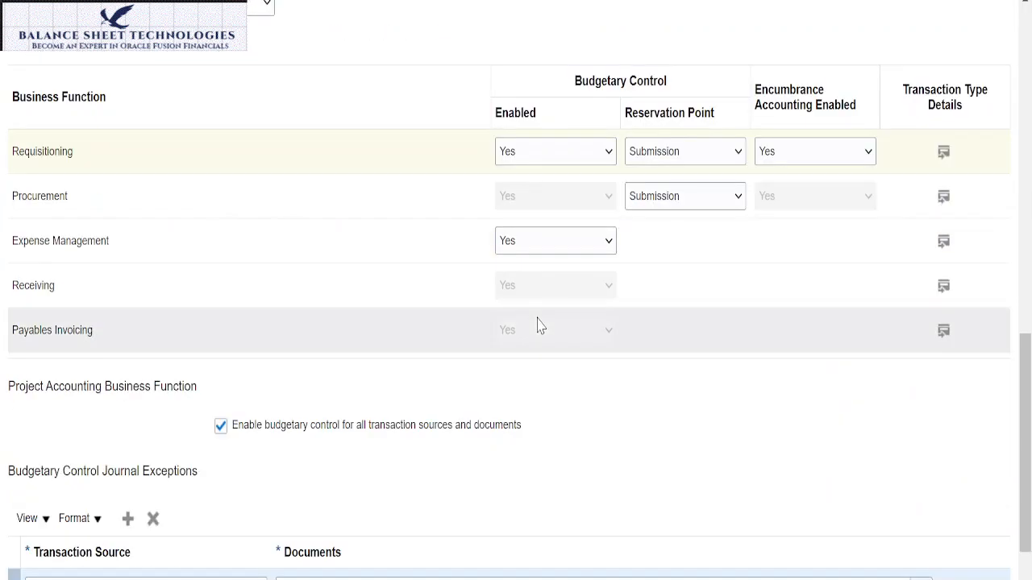
pyautogui.scroll(10, 379, 268)
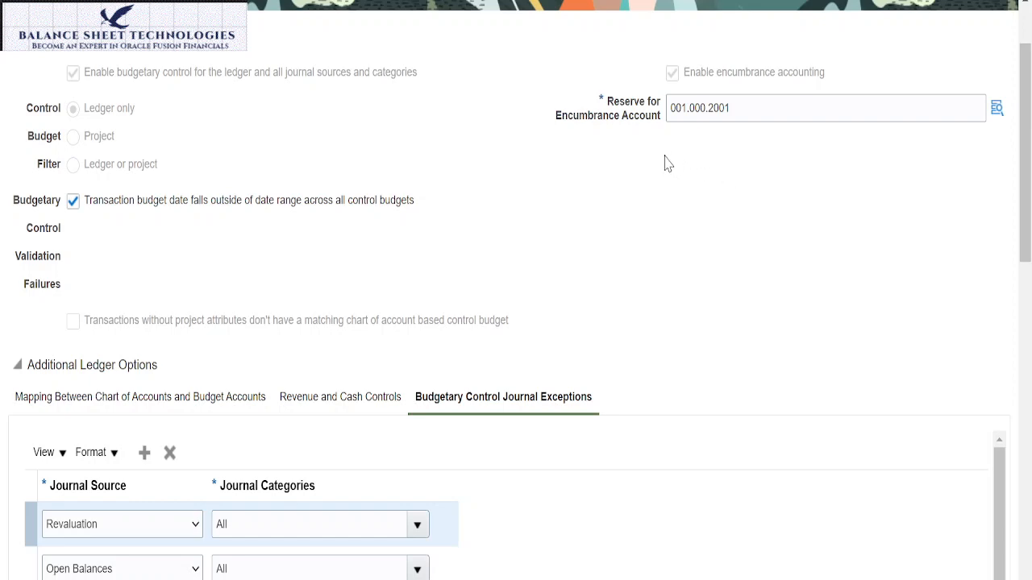
pyautogui.scroll(-5, 612, 192)
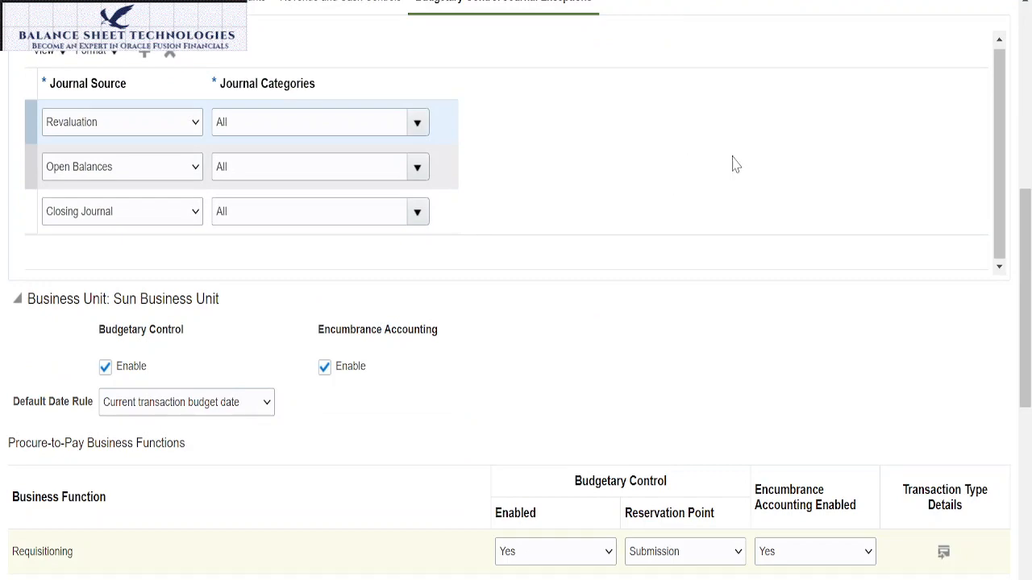
pyautogui.scroll(6, 713, 211)
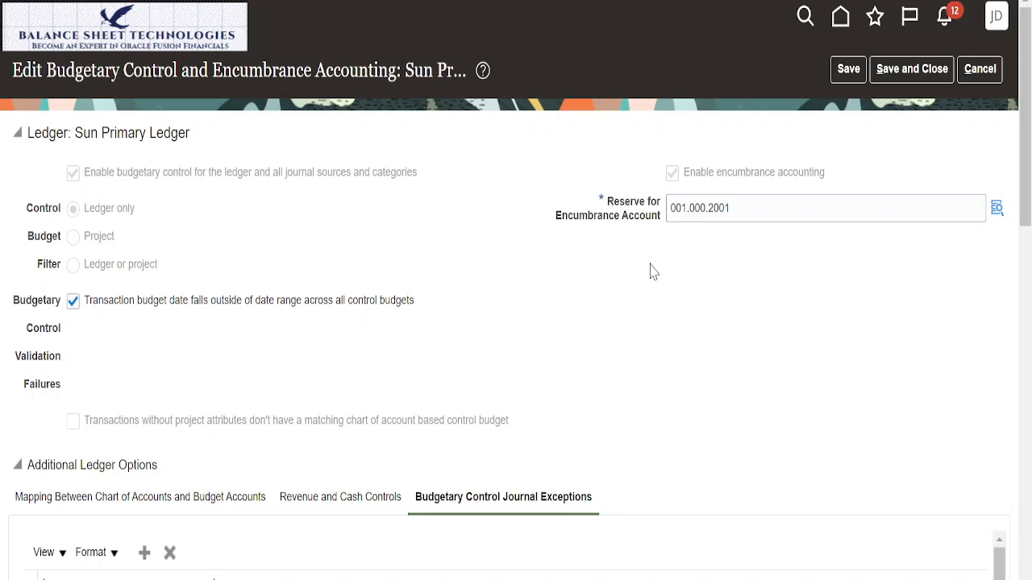
pyautogui.scroll(-10, 650, 269)
pyautogui.scroll(10, 778, 259)
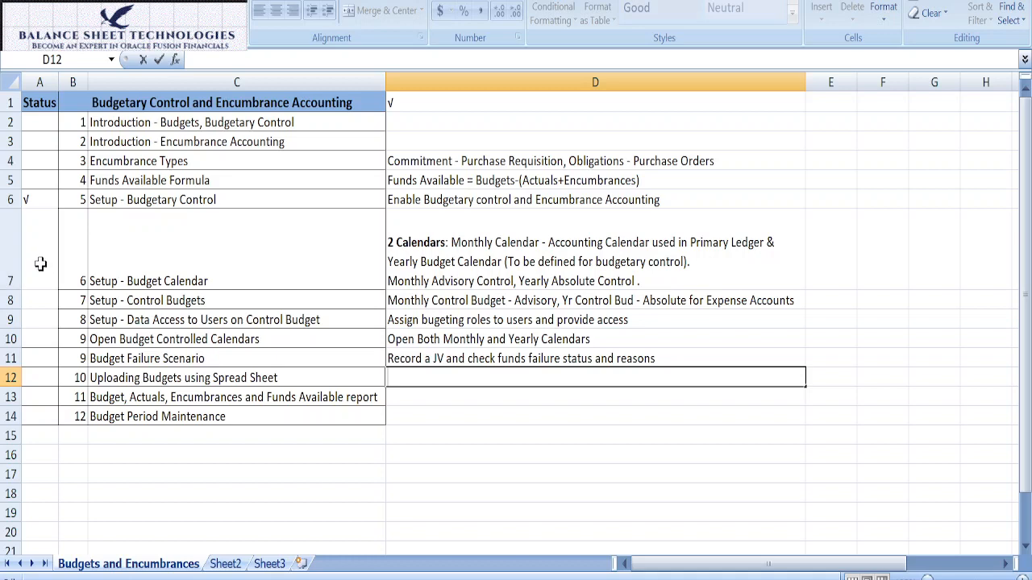
# Step: Examine the Setup - Budgetary Control status and the Setup - Budget Calendar notes in the Budgets and Encumbrances worksheet
pyautogui.click(179, 201)
pyautogui.click(30, 198)
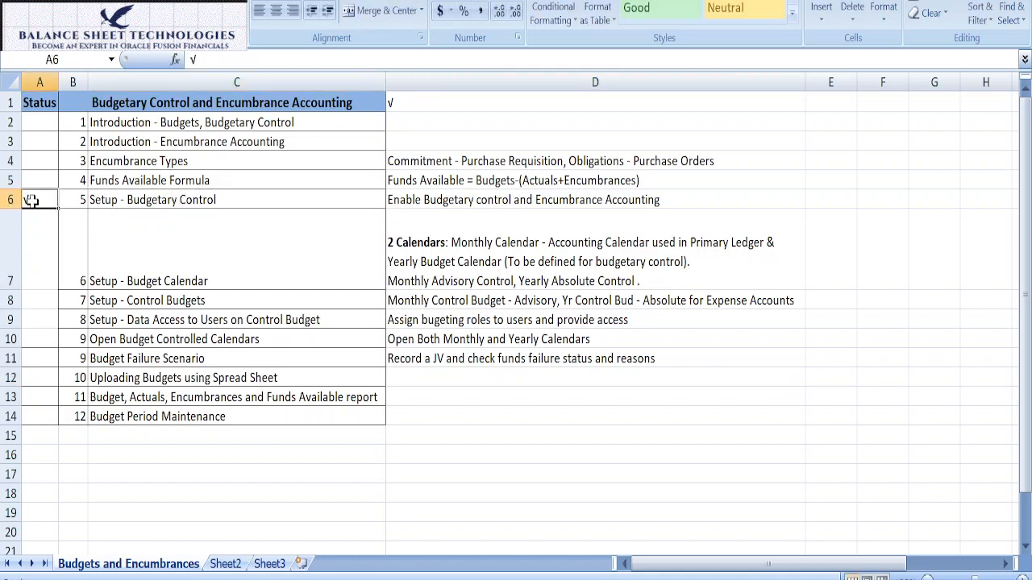
pyautogui.click(46, 265)
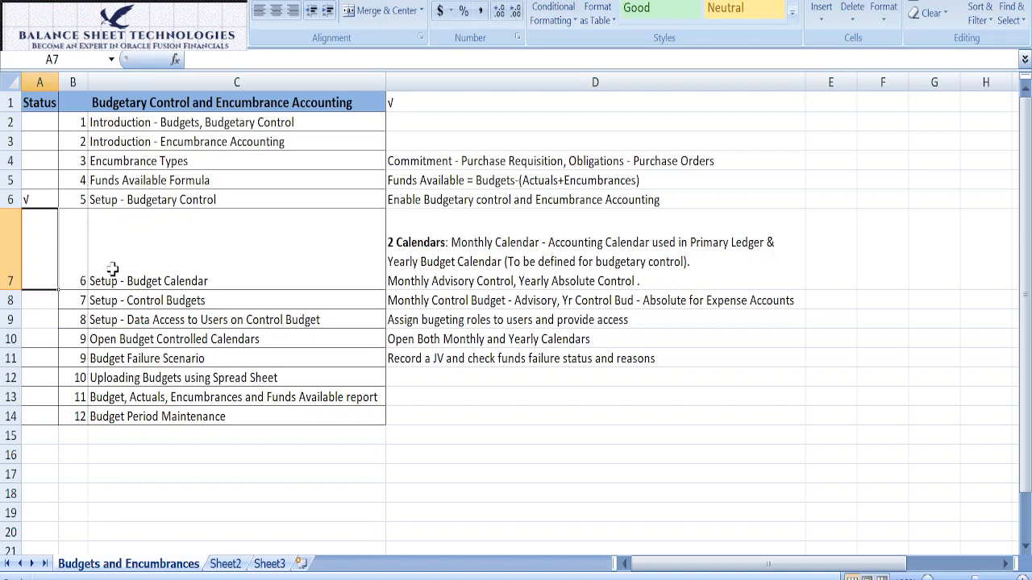
pyautogui.click(396, 266)
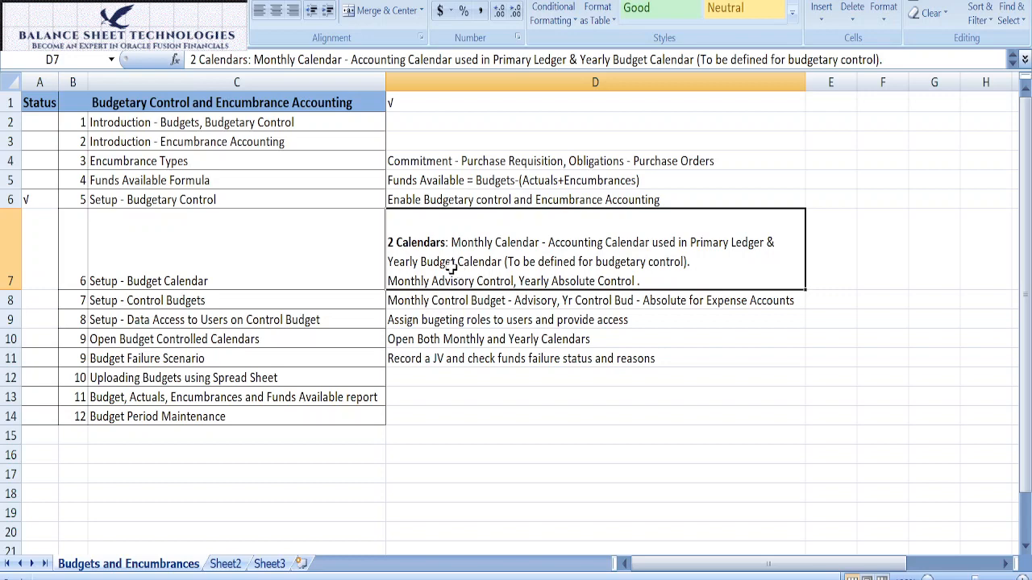
pyautogui.click(284, 271)
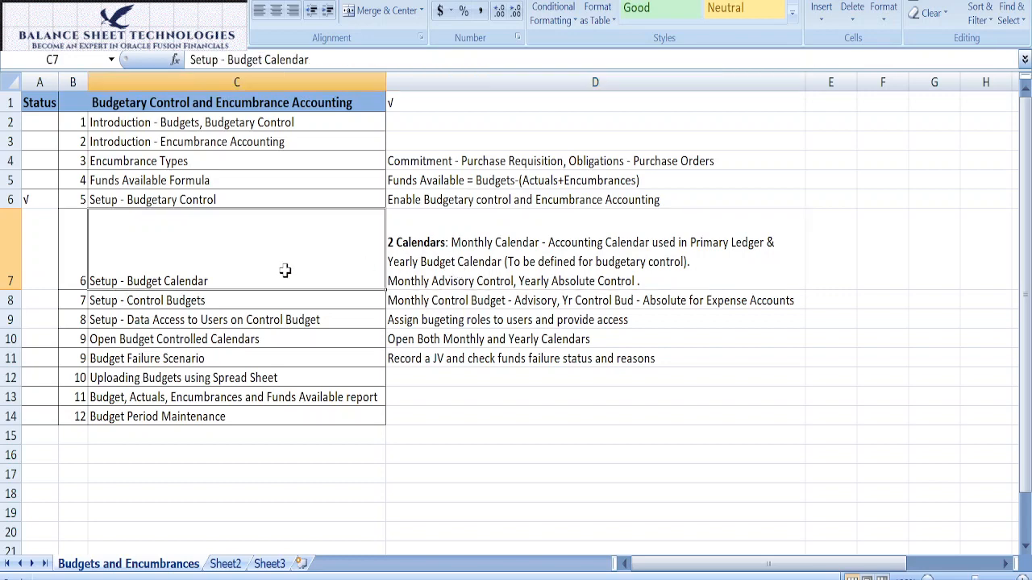
pyautogui.click(453, 288)
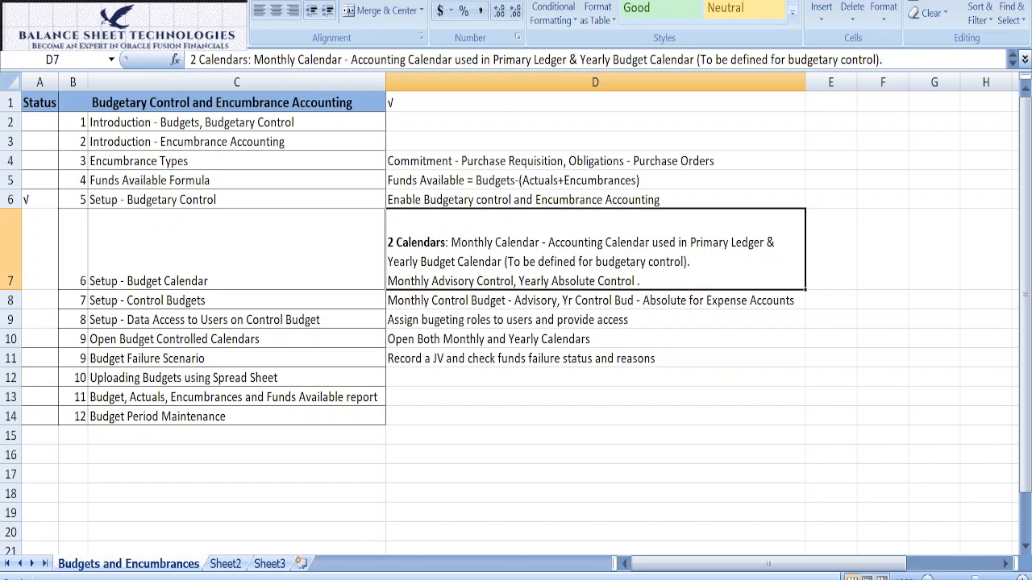
# Step: Switch back to Oracle Fusion's Financials setup, search the tasks for "Calendar" and open Manage Accounting Calendars
pyautogui.hotkey('alt', 'Tab')
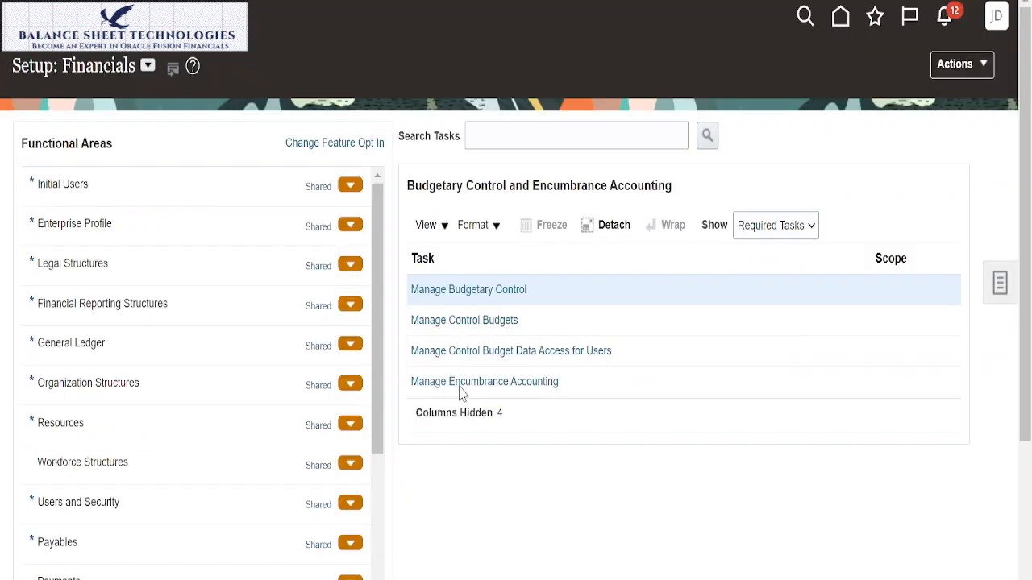
pyautogui.click(524, 135)
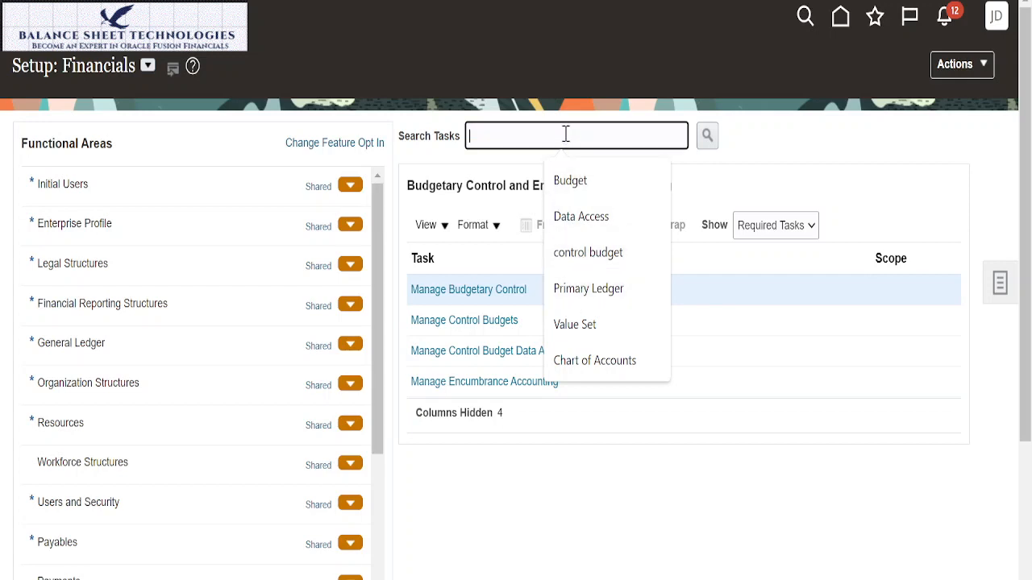
pyautogui.write('Calendar')
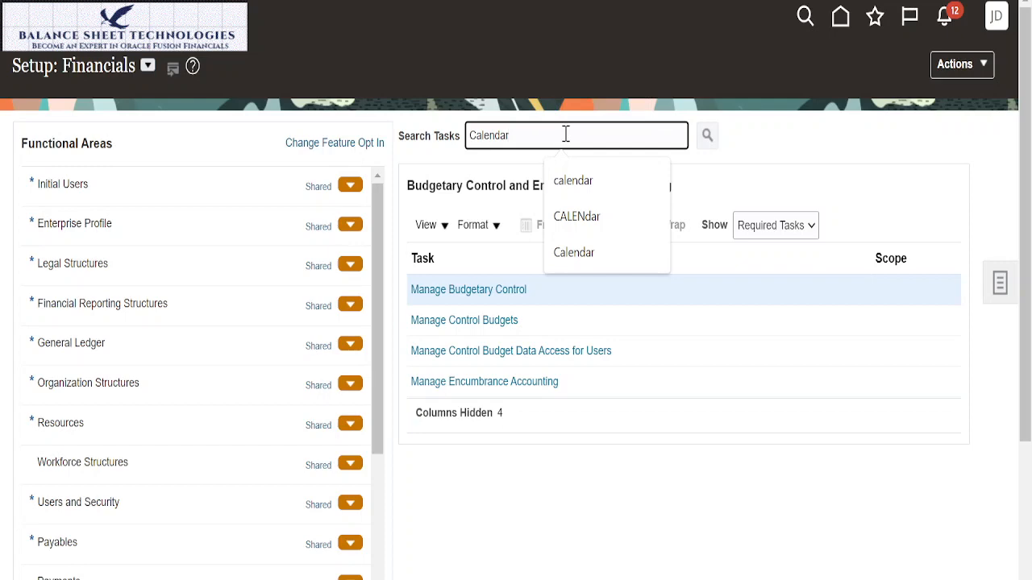
pyautogui.press('Return')
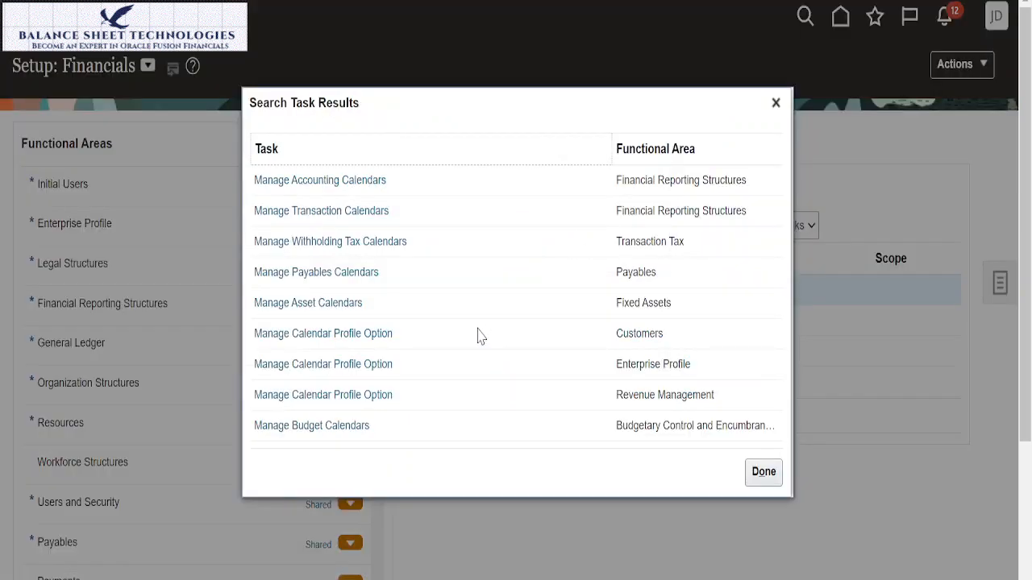
pyautogui.click(320, 427)
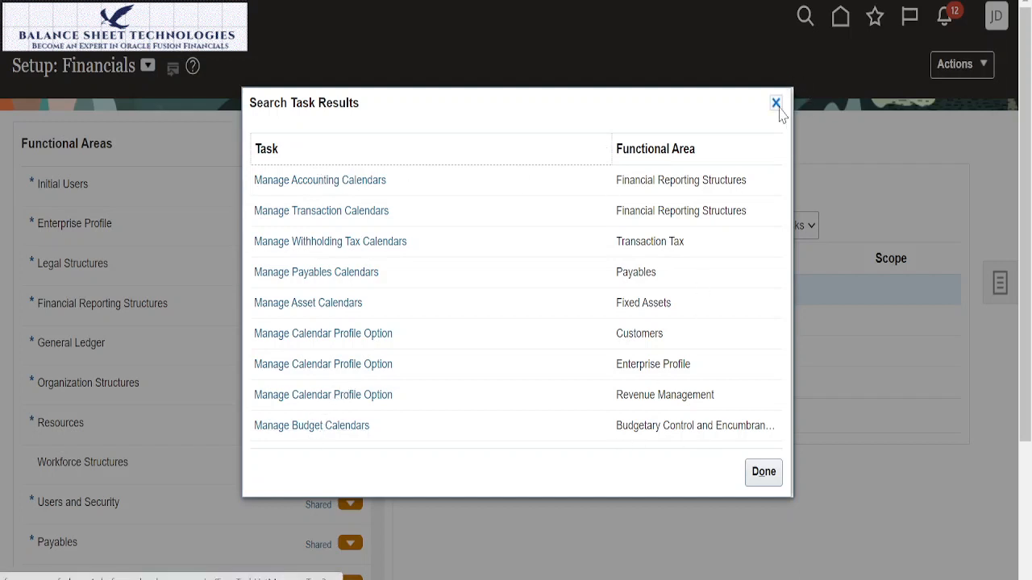
pyautogui.click(341, 180)
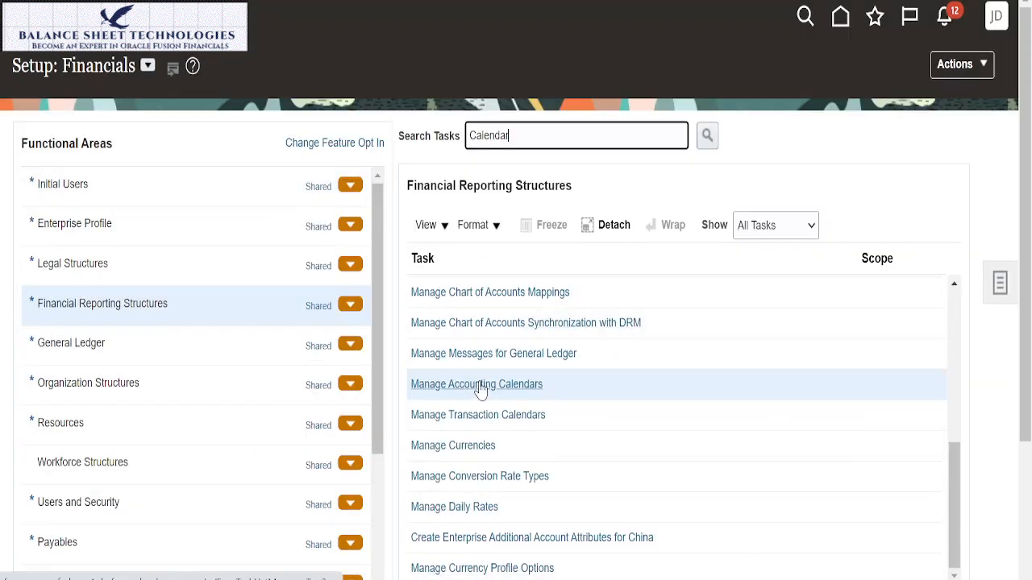
pyautogui.click(480, 385)
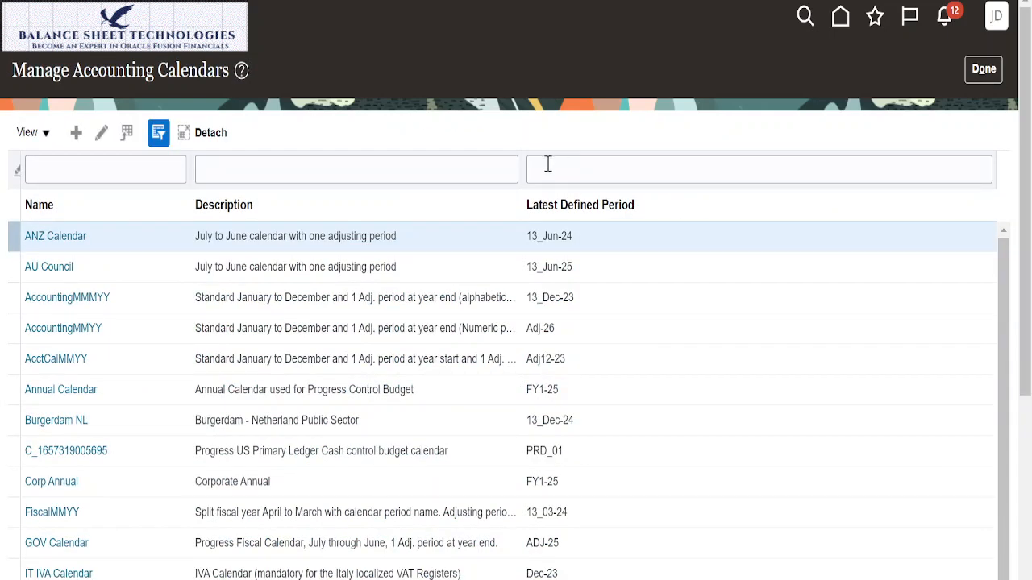
# Step: Filter the accounting calendars by the name "Sun" and open Sun Acct Cal
pyautogui.click(133, 171)
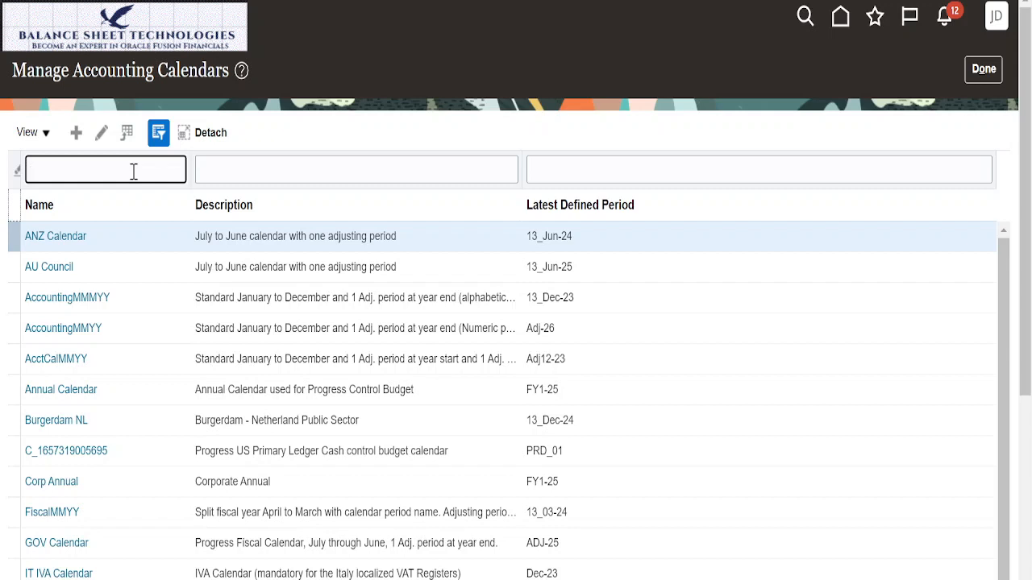
pyautogui.write('Sun')
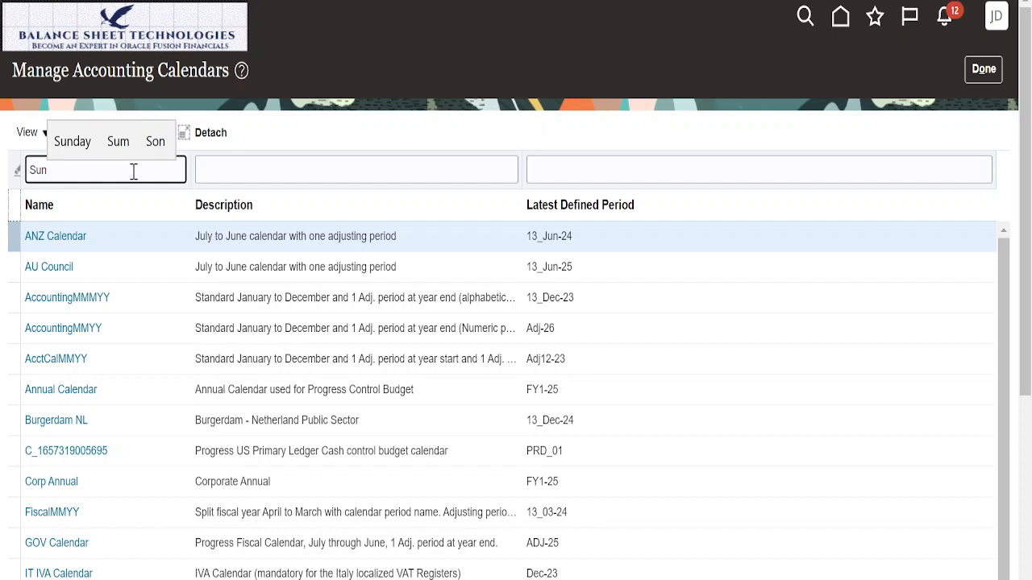
pyautogui.press('Return')
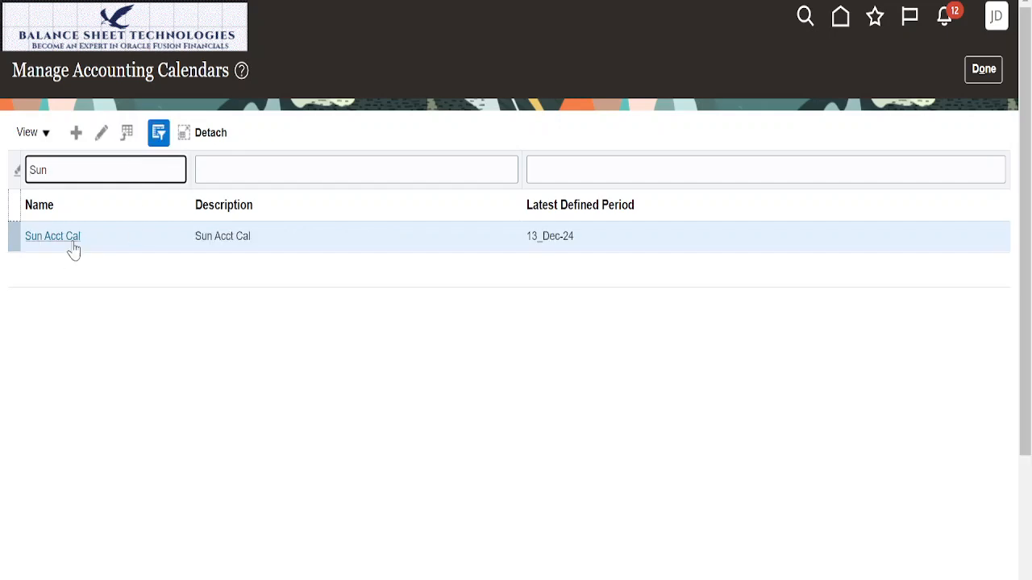
pyautogui.click(71, 245)
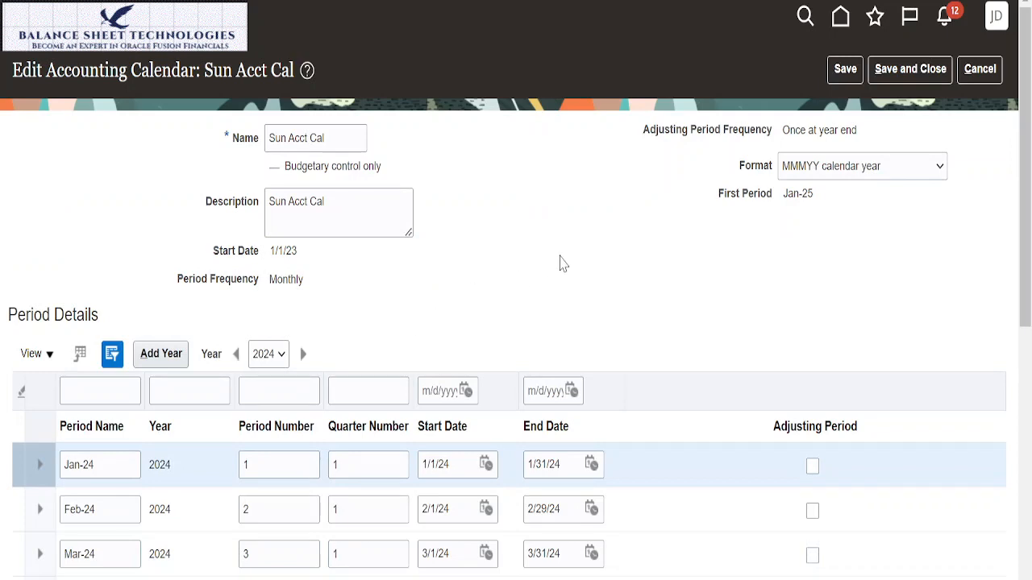
# Step: Examine the 2024 and 2023 periods of Sun Acct Cal, including the year-end adjusting periods, and leave the calendar without saving
pyautogui.scroll(-6, 564, 258)
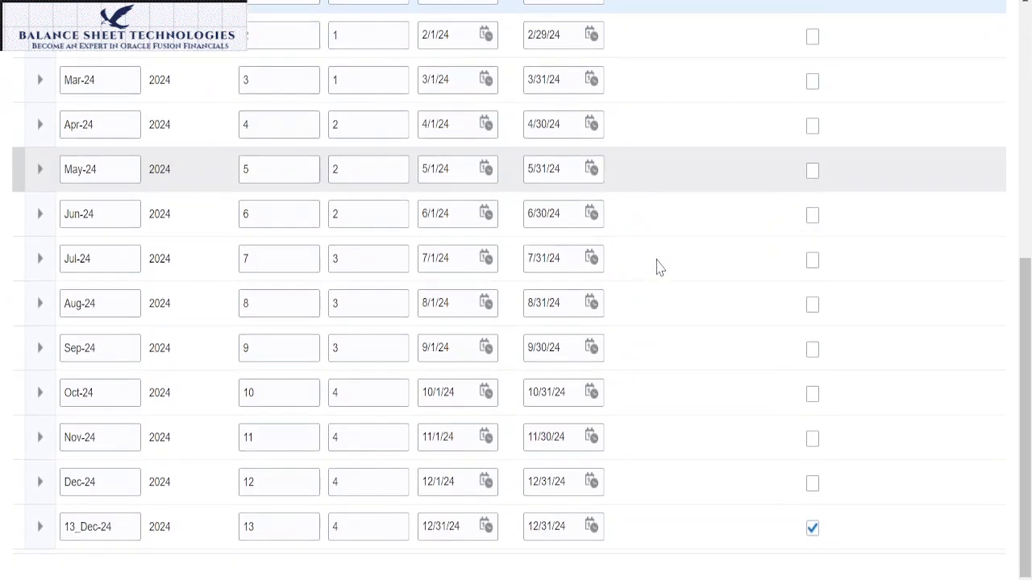
pyautogui.scroll(6, 657, 268)
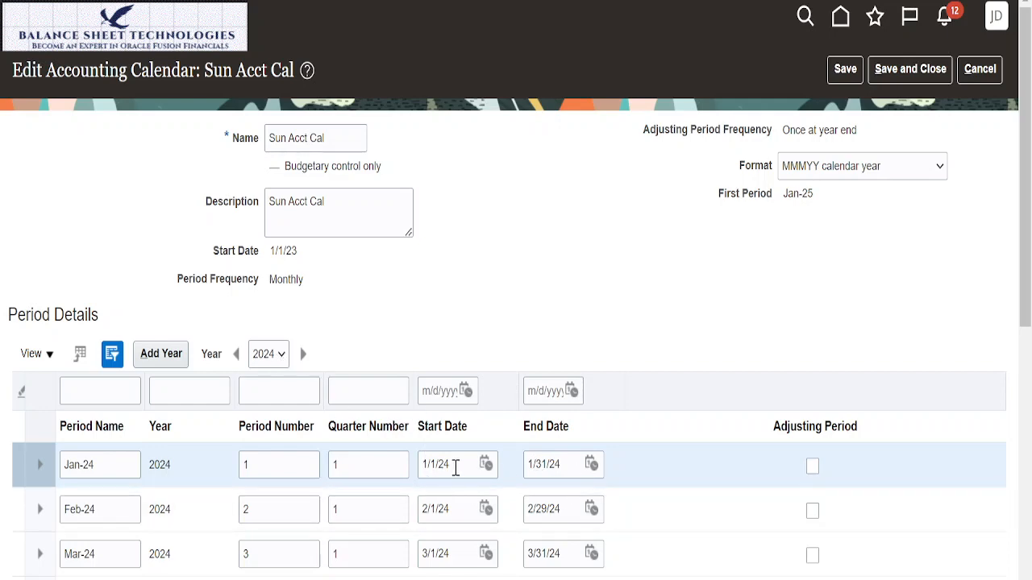
pyautogui.scroll(-6, 484, 484)
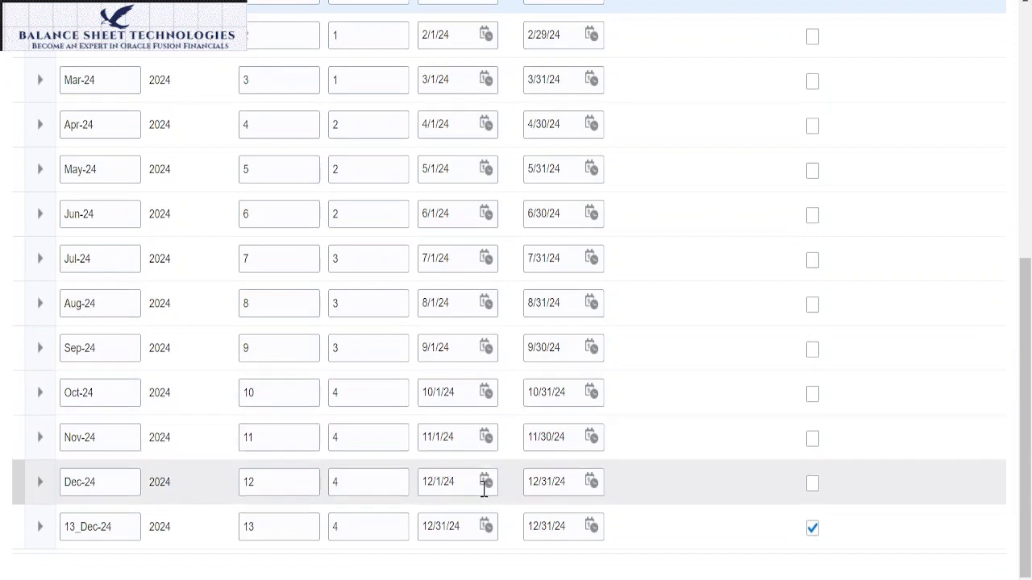
pyautogui.scroll(6, 541, 318)
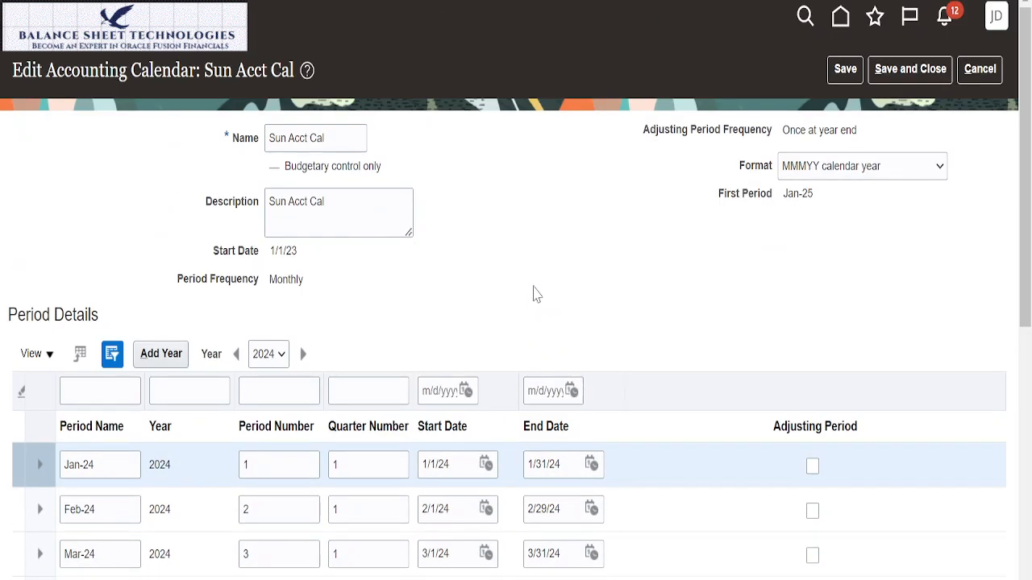
pyautogui.click(279, 358)
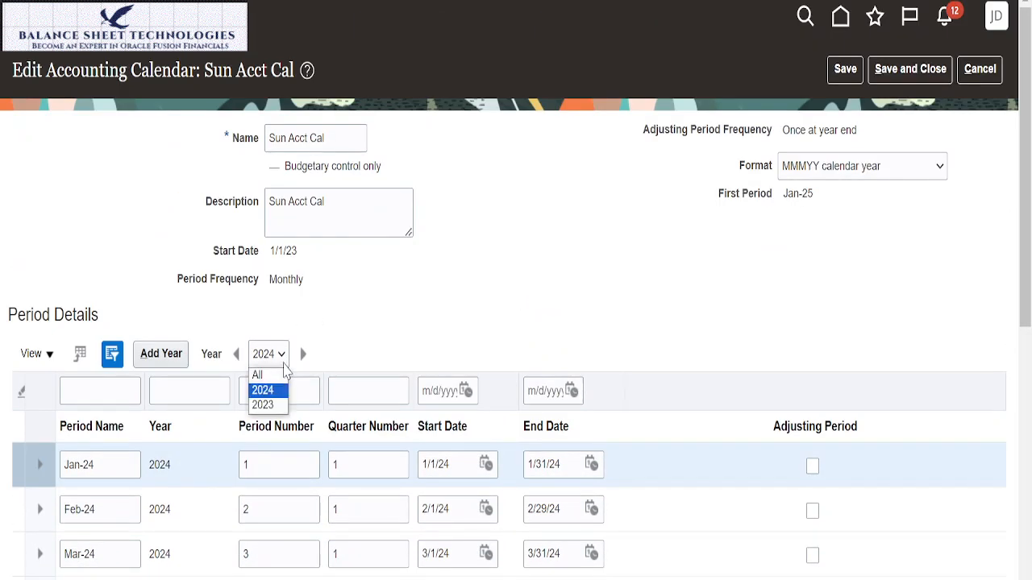
pyautogui.click(273, 404)
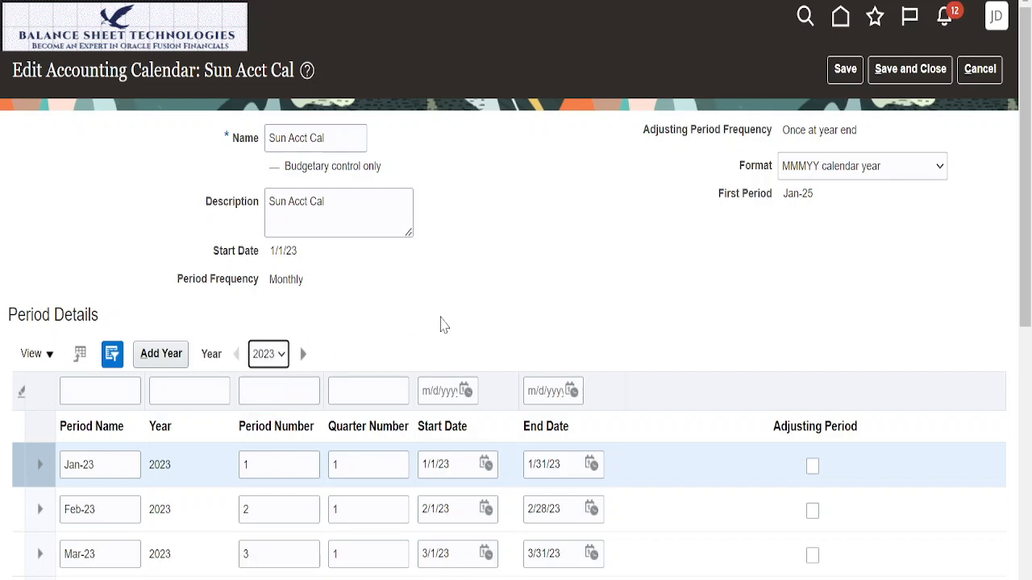
pyautogui.scroll(-4, 553, 276)
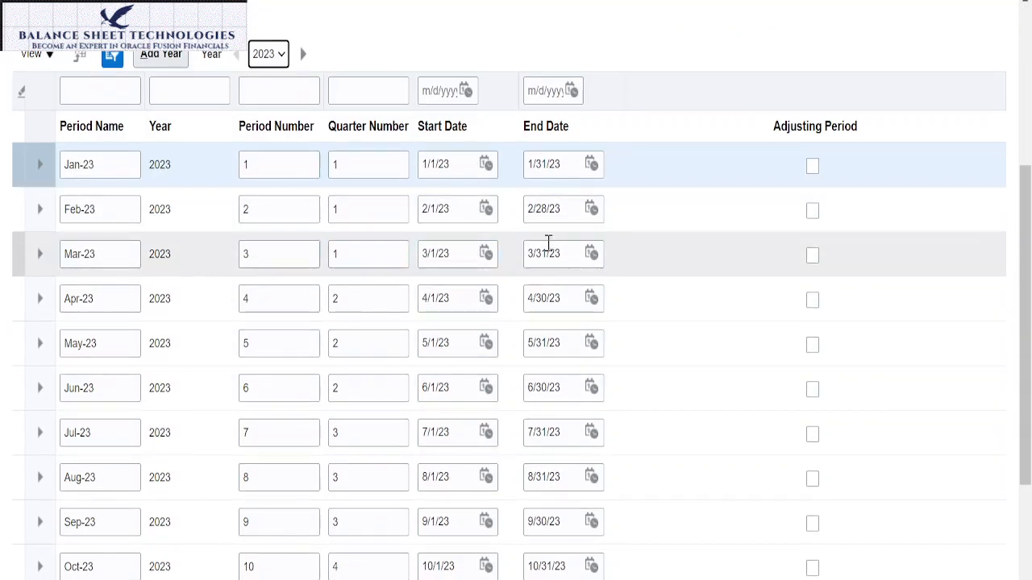
pyautogui.scroll(-3, 483, 306)
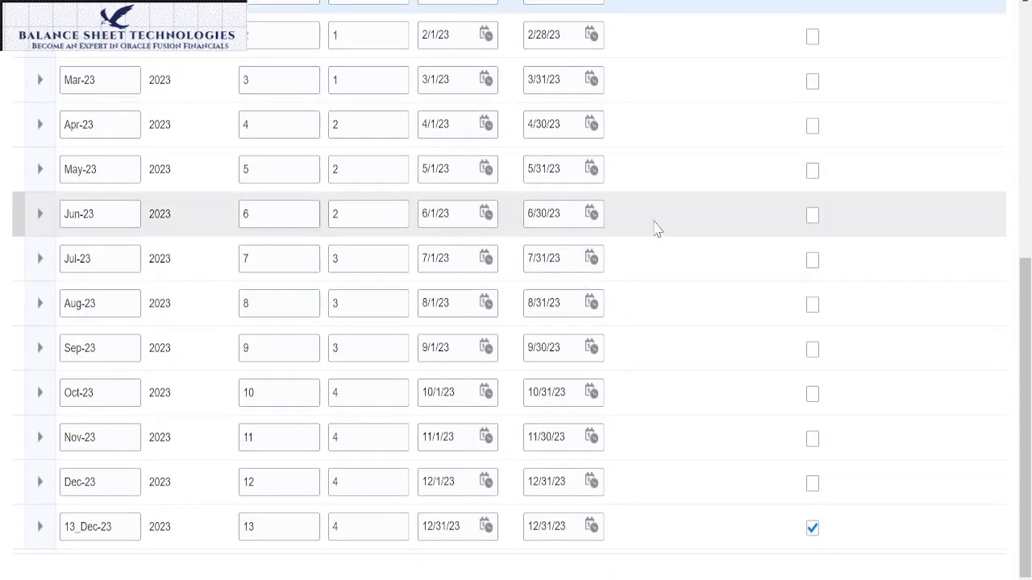
pyautogui.scroll(8, 657, 226)
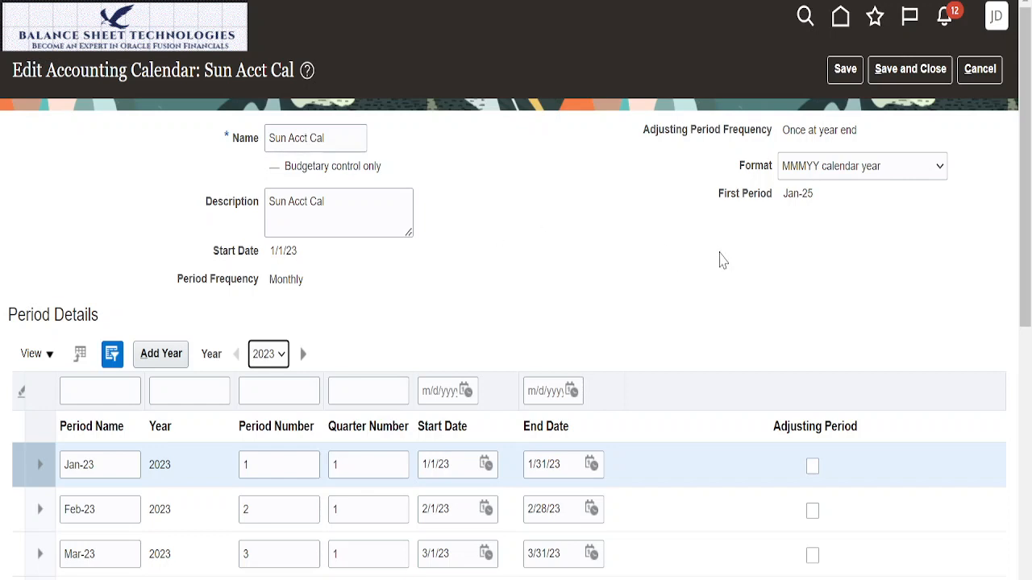
pyautogui.click(970, 78)
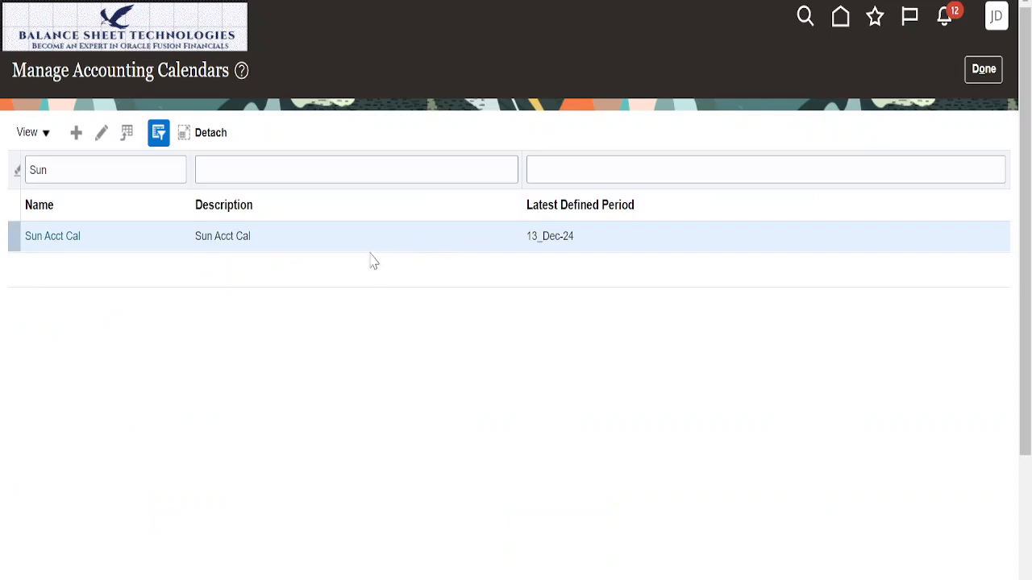
# Step: Start a new accounting calendar and name it Sun Yr Bud Cal
pyautogui.click(77, 137)
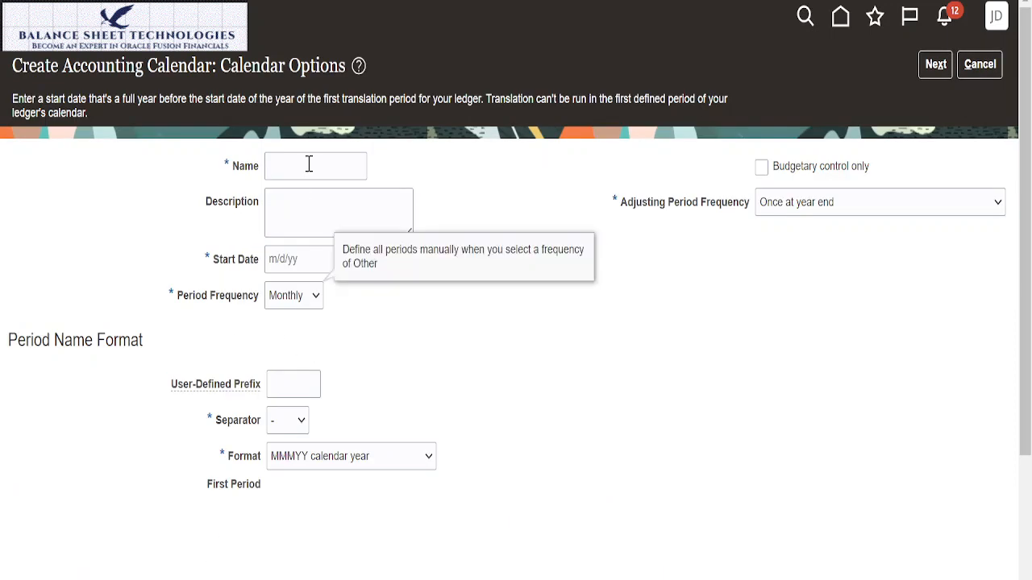
pyautogui.click(308, 164)
pyautogui.write('Sun ')
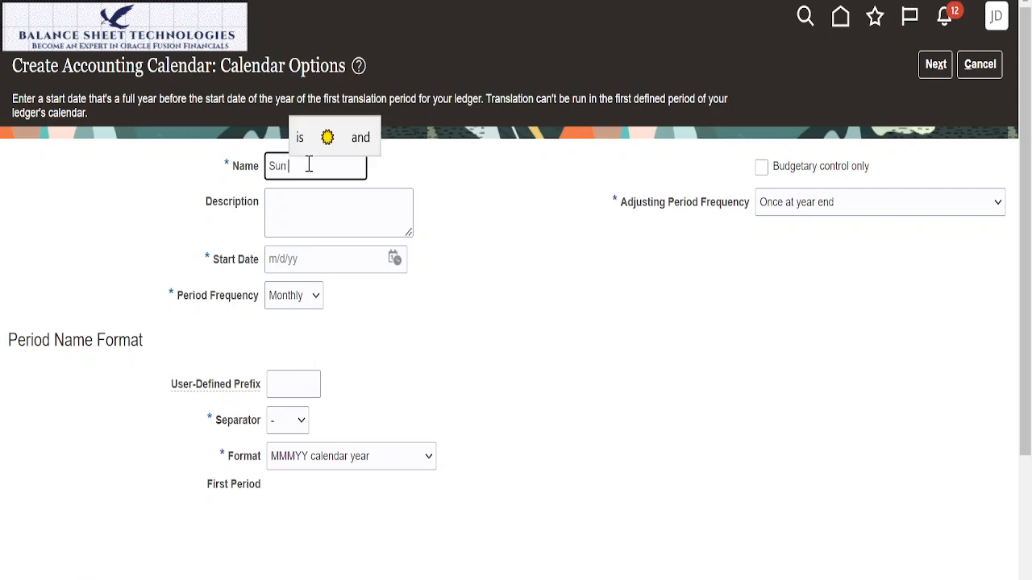
pyautogui.write('U')
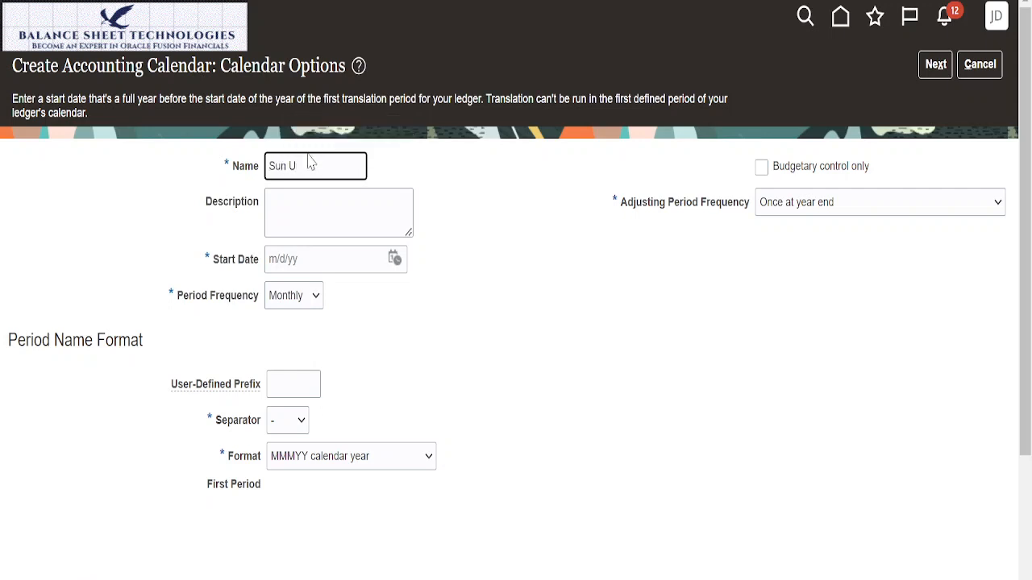
pyautogui.press('BackSpace')
pyautogui.write('Yr')
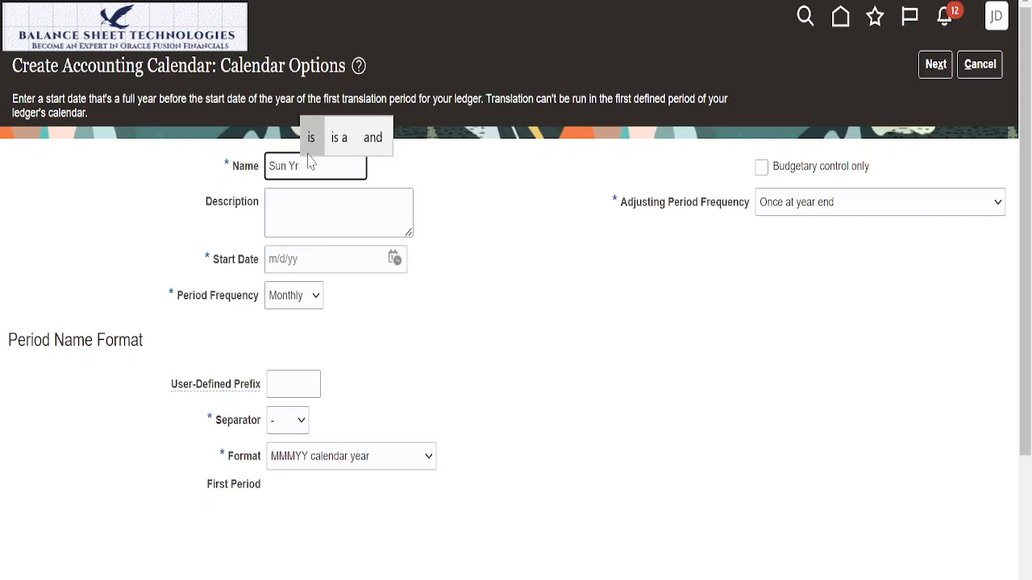
pyautogui.write('Budget ')
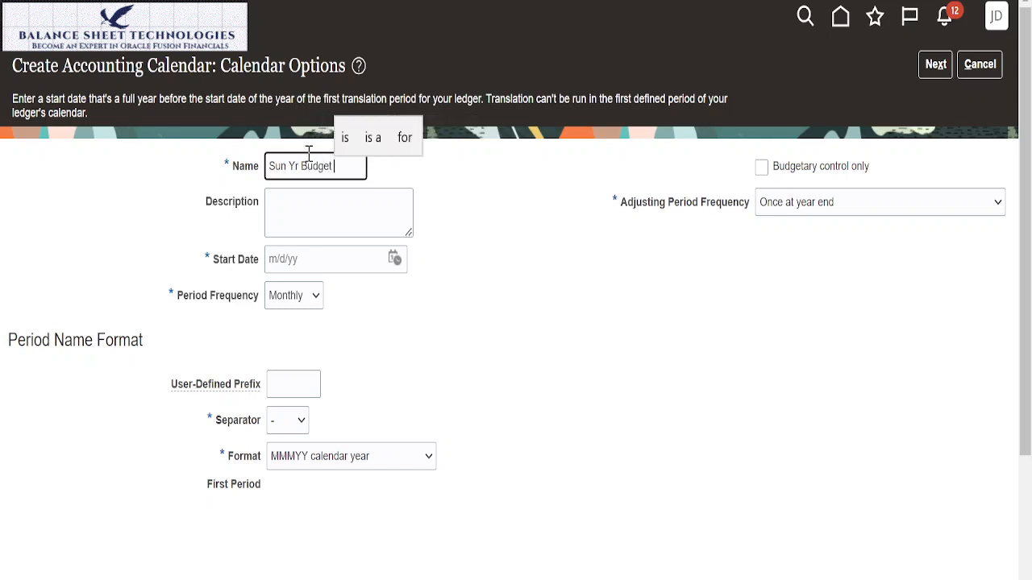
pyautogui.write('C')
pyautogui.press('BackSpace')
pyautogui.press('BackSpace')
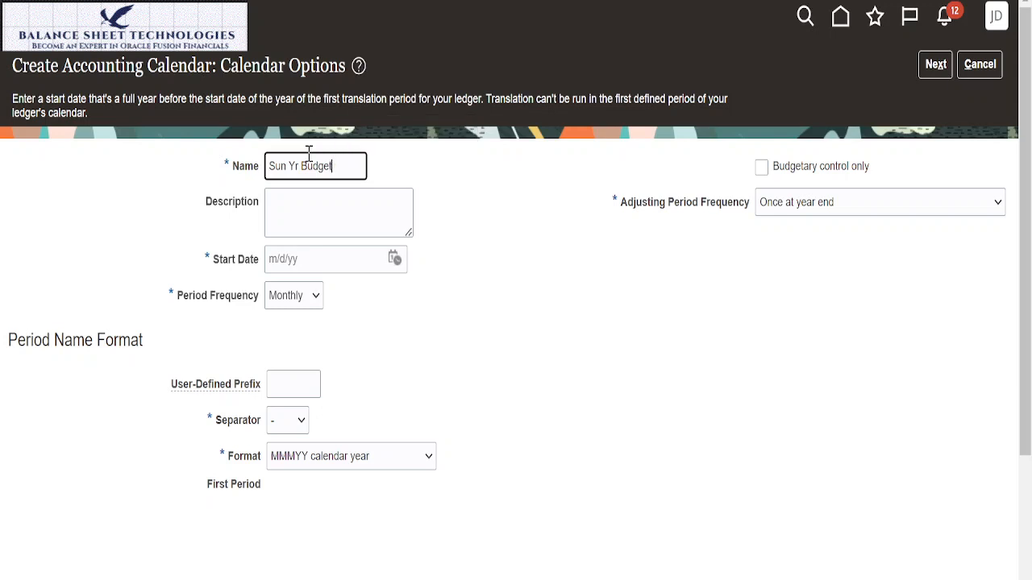
pyautogui.press('BackSpace')
pyautogui.write('Cal')
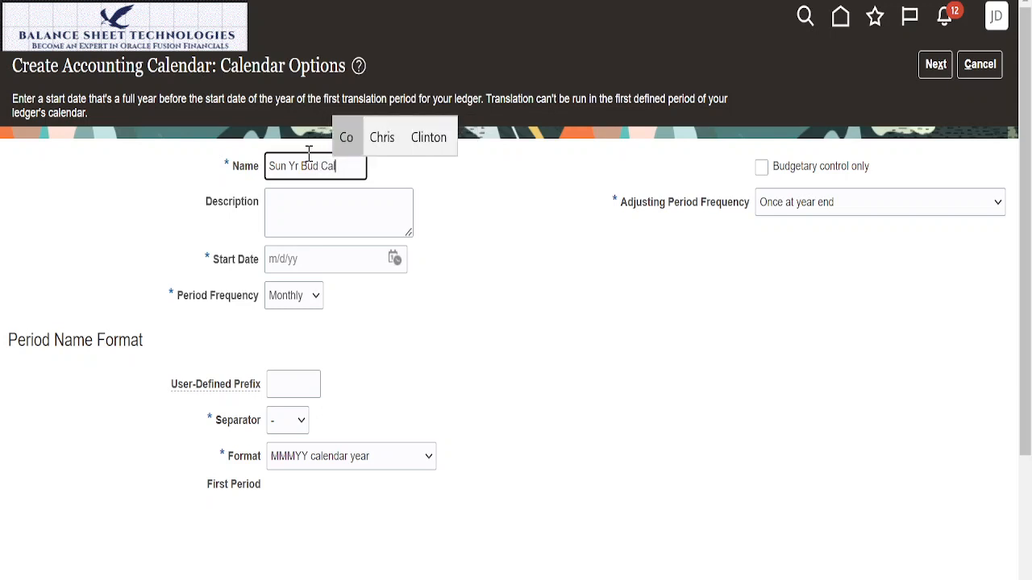
# Step: Fill in the new calendar's description as Sun Yearly Budget Calendar, based on a copy of its name
pyautogui.moveTo(349, 166); pyautogui.dragTo(246, 168)
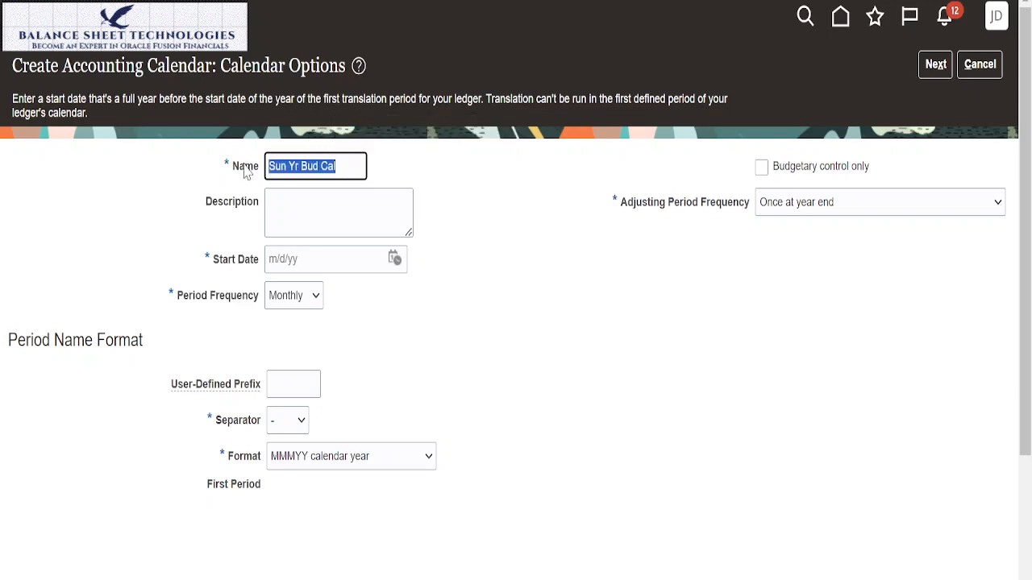
pyautogui.hotkey('ctrl', 'c')
pyautogui.click(278, 198)
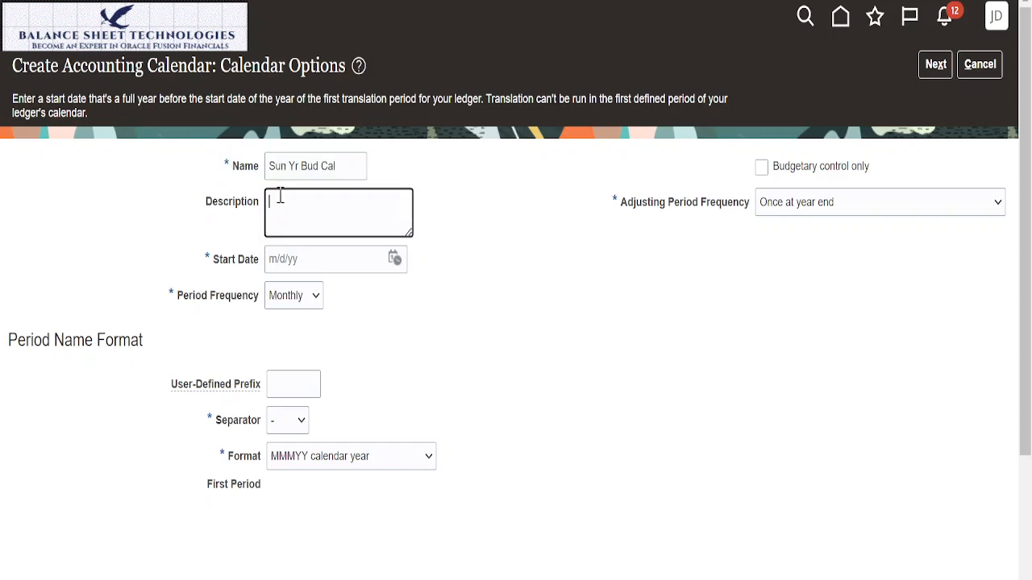
pyautogui.hotkey('ctrl', 'v')
pyautogui.write('ear')
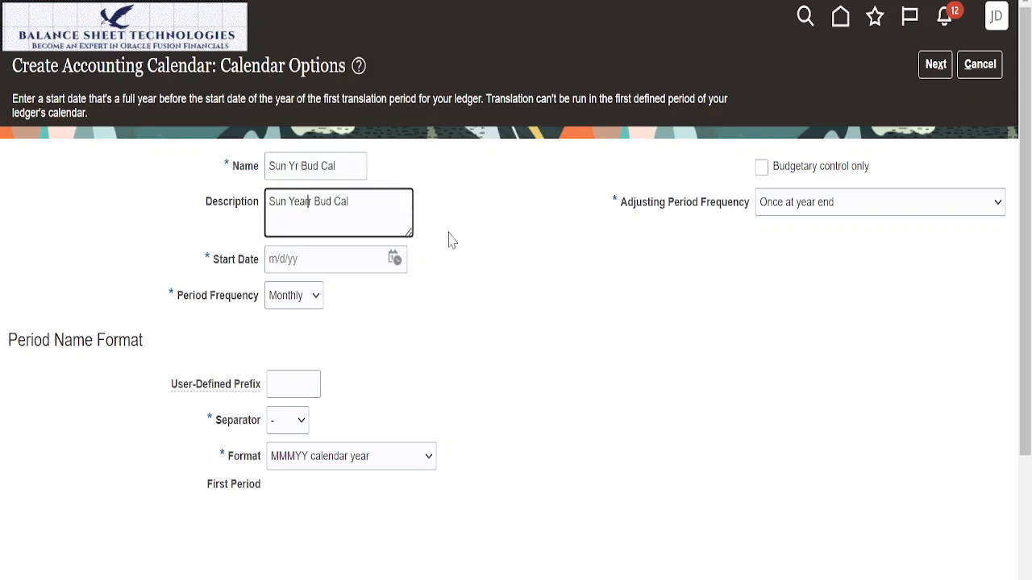
pyautogui.press('BackSpace')
pyautogui.write('ly Budget')
pyautogui.press('Right')
pyautogui.press('Right')
pyautogui.write('endar')
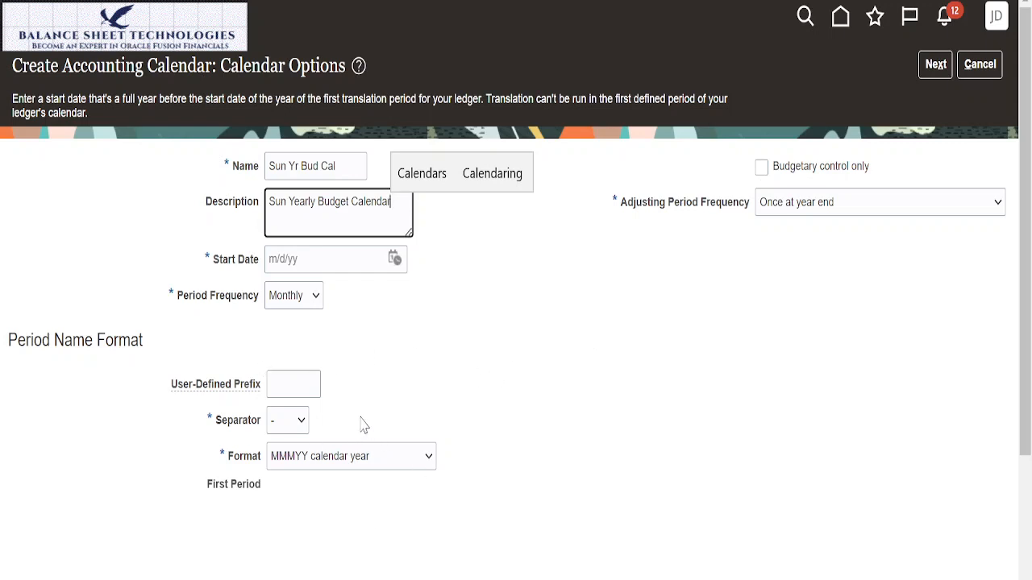
# Step: Restrict the new calendar to budgetary control only and set its number of periods to 1
pyautogui.click(762, 170)
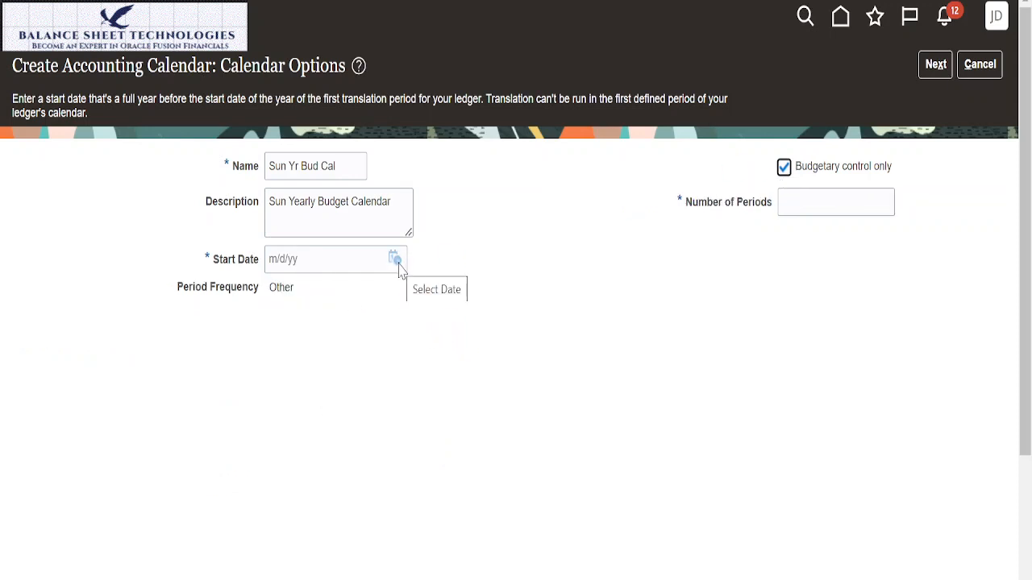
pyautogui.click(808, 205)
pyautogui.write('1')
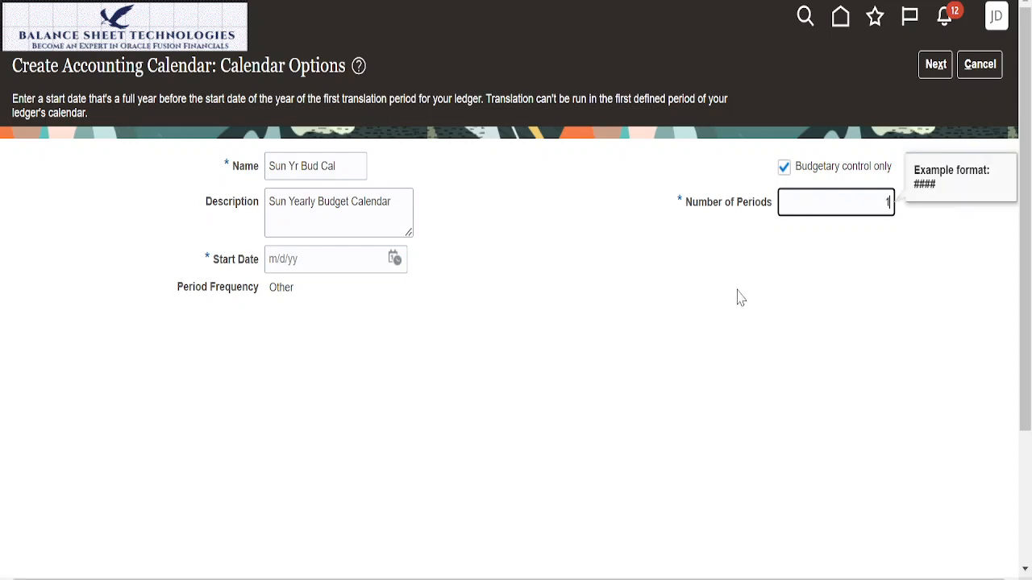
# Step: Set the new calendar's start date to 1/1/23
pyautogui.click(394, 258)
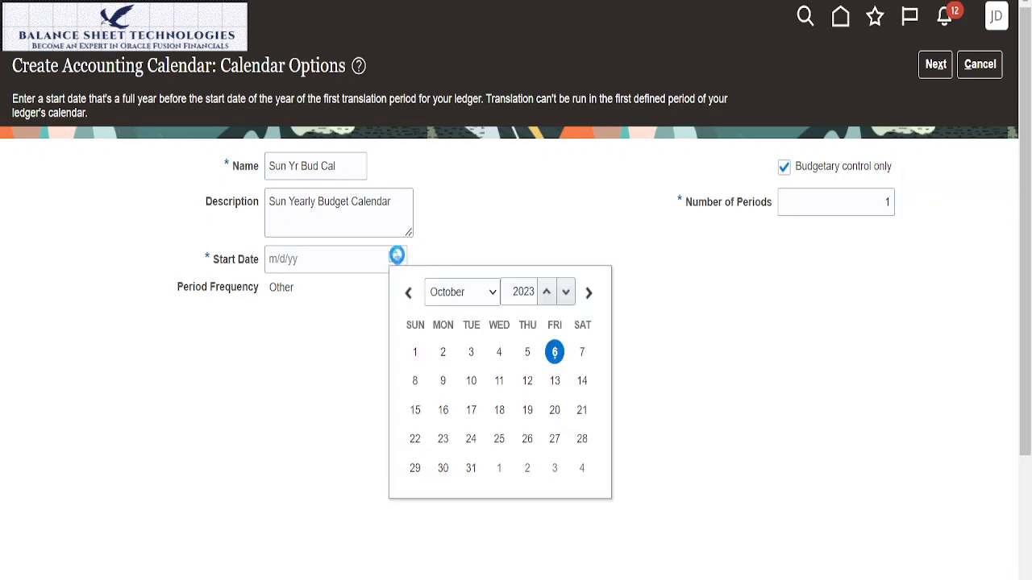
pyautogui.click(493, 293)
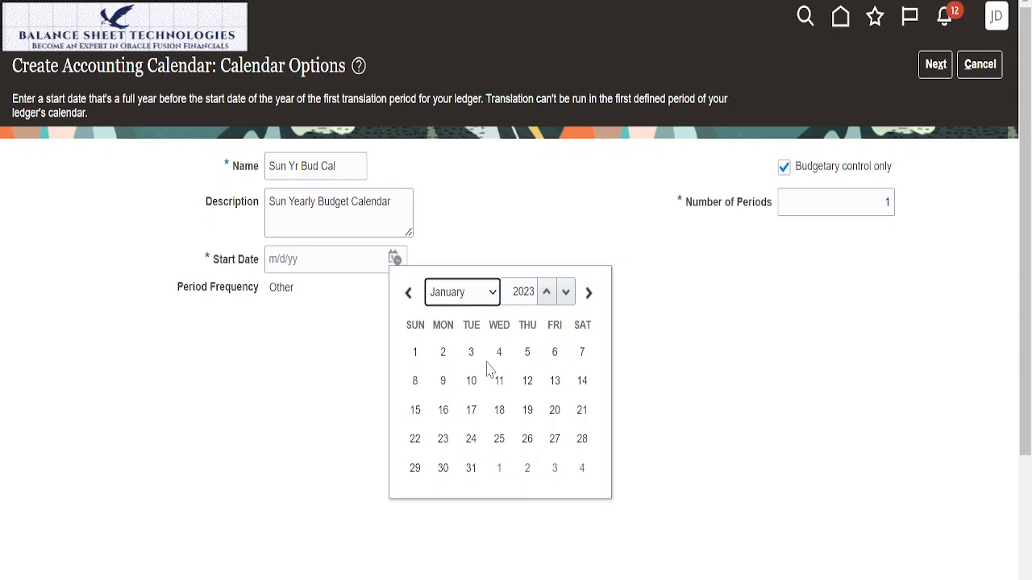
pyautogui.click(414, 352)
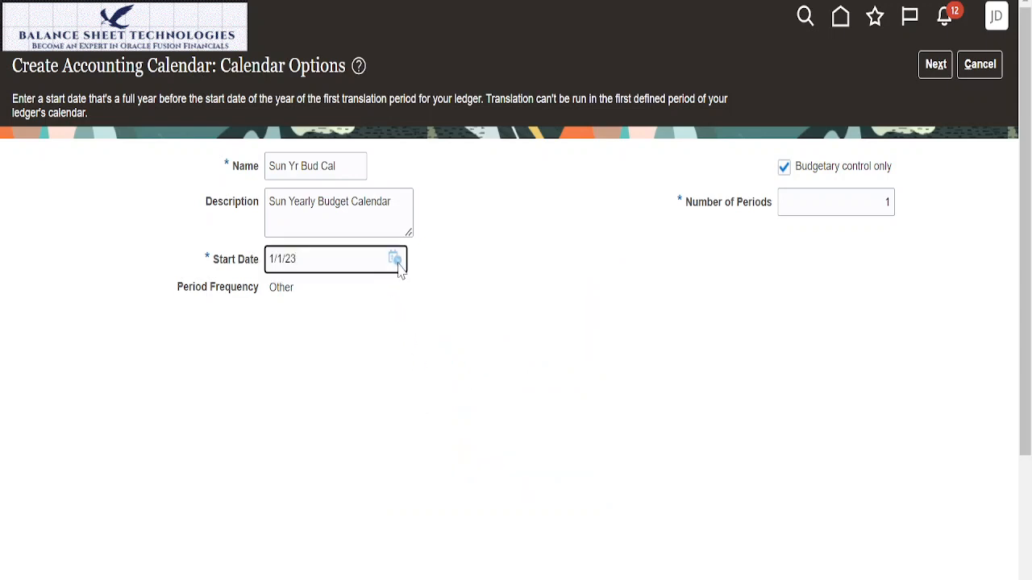
# Step: Change the new calendar's start date to 12/31/23 and continue to its period details
pyautogui.click(394, 258)
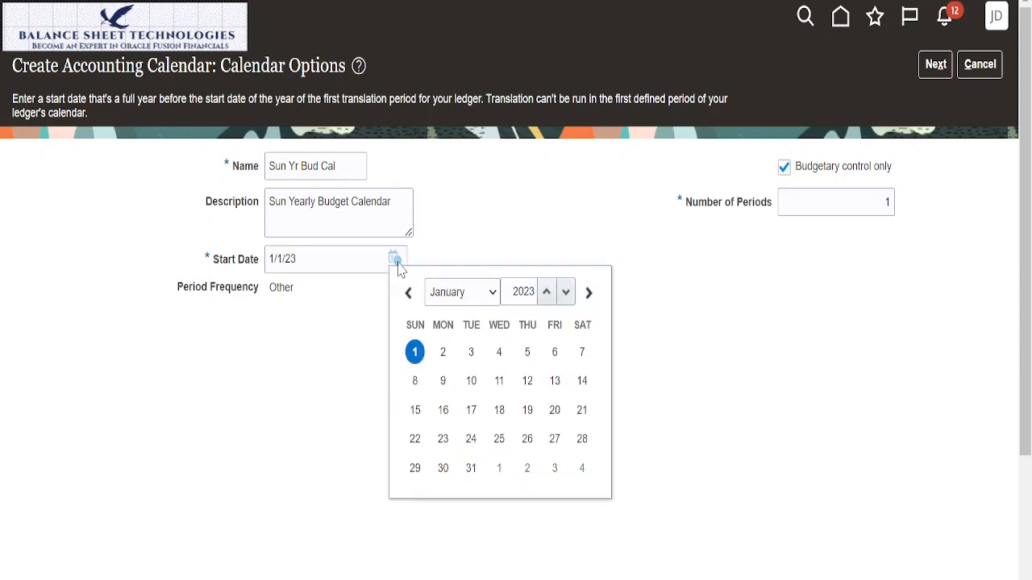
pyautogui.click(492, 292)
pyautogui.click(447, 479)
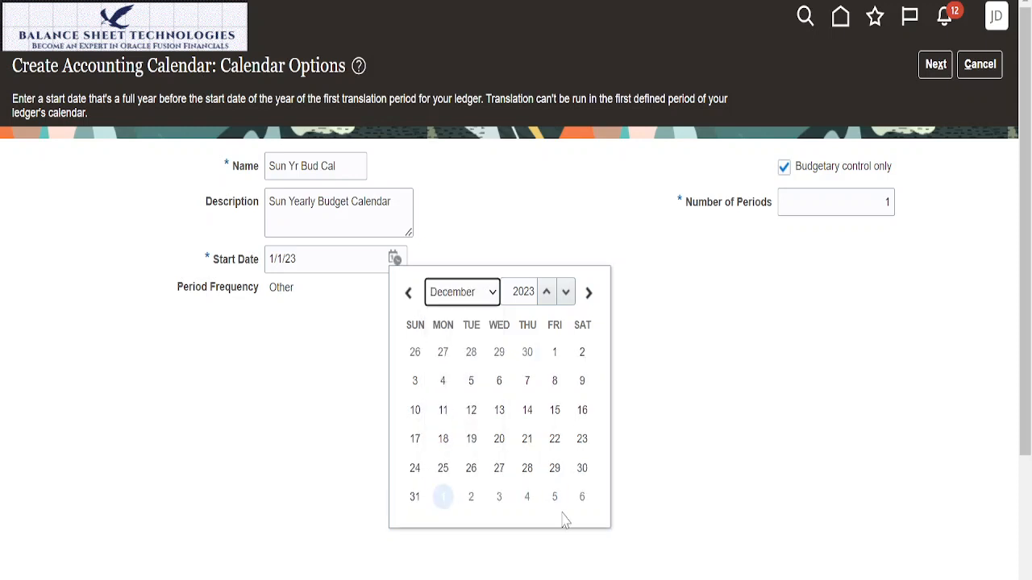
pyautogui.click(414, 493)
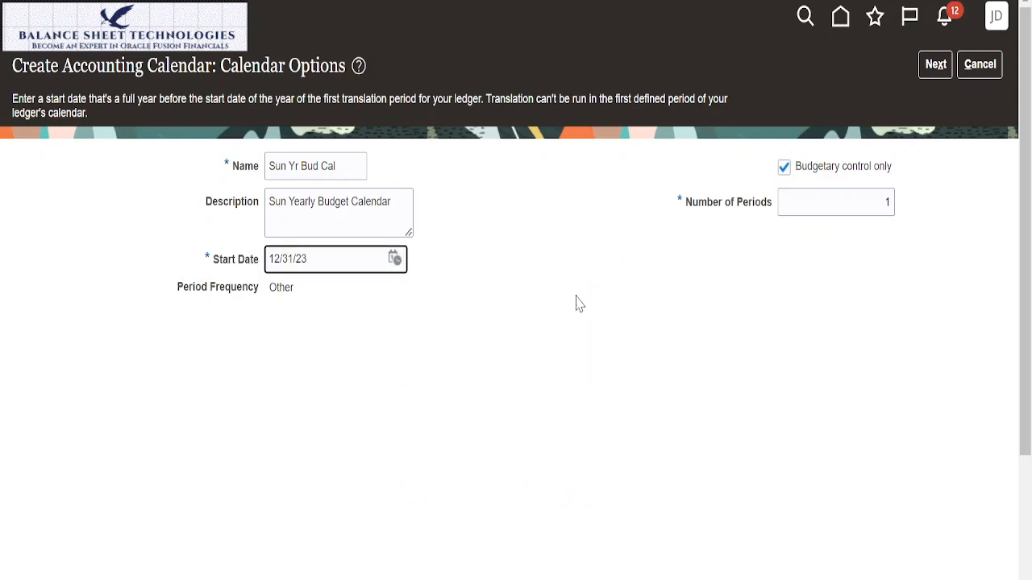
pyautogui.click(936, 68)
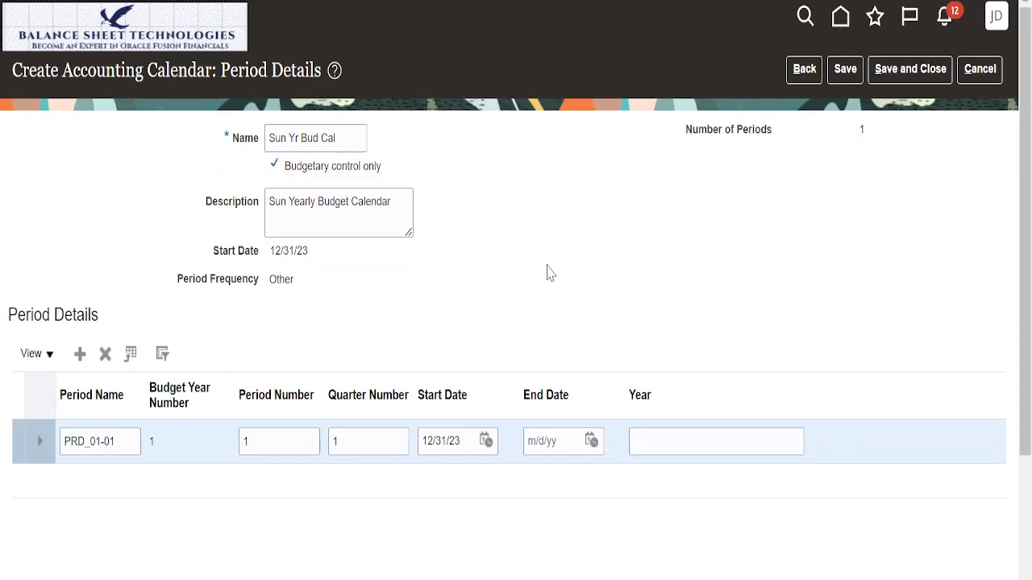
# Step: Set the single period's end date to 12/31/23 and its year to 2023
pyautogui.click(527, 443)
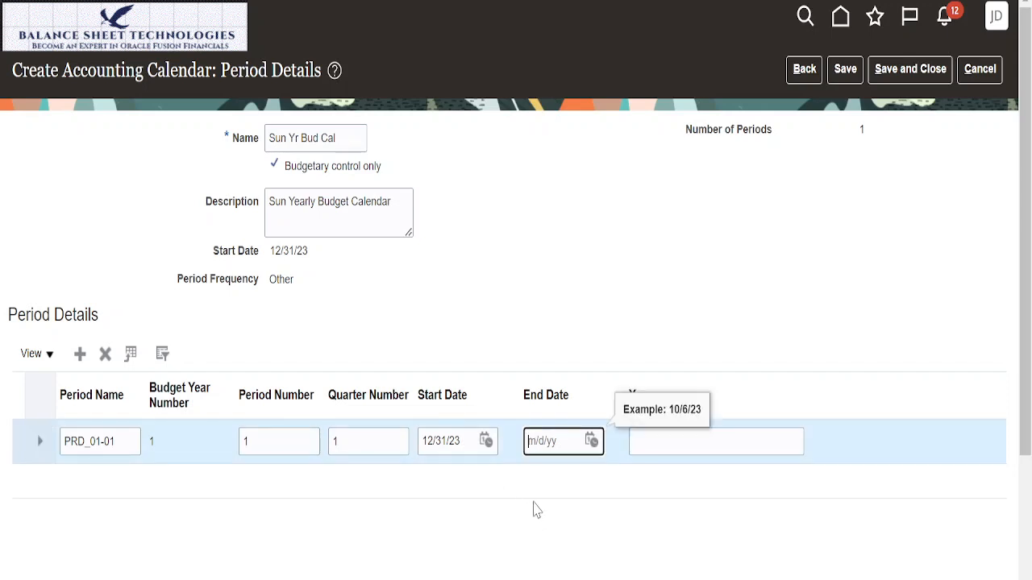
pyautogui.write('12/31/23')
pyautogui.press('Tab')
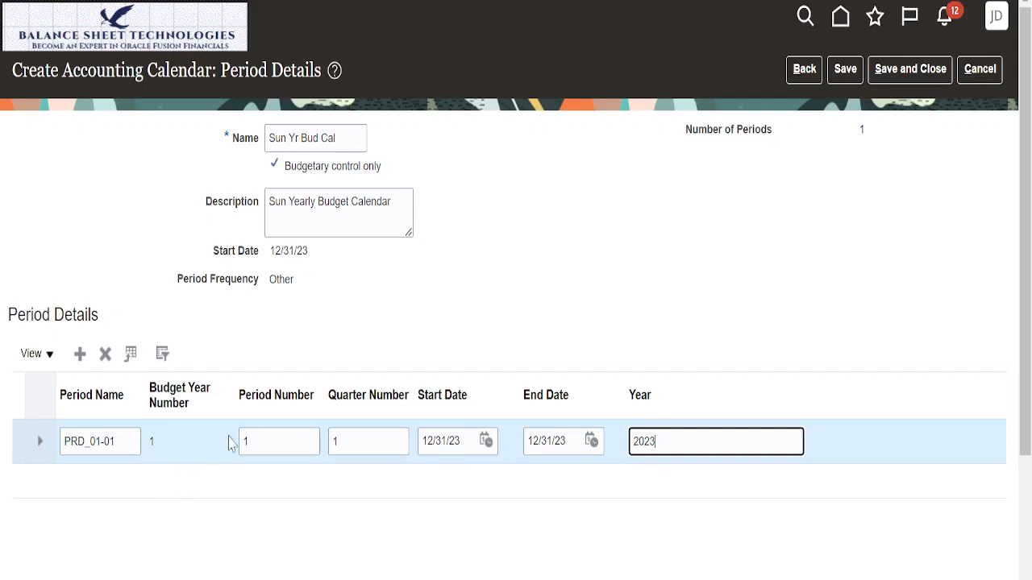
# Step: Rename the period as Sun Yr Bud Cal, then save and close the new budget calendar
pyautogui.click(258, 442)
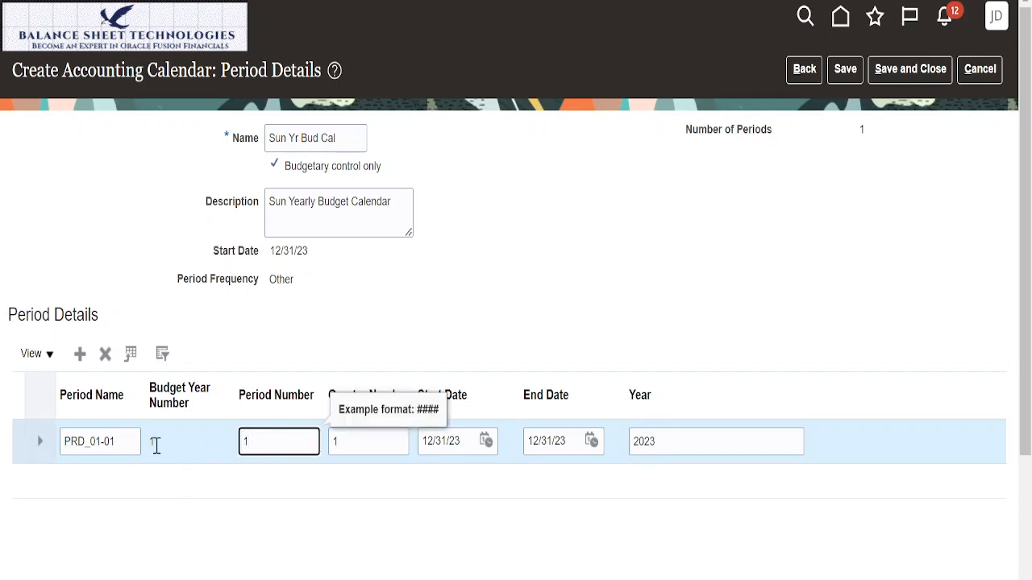
pyautogui.click(126, 443)
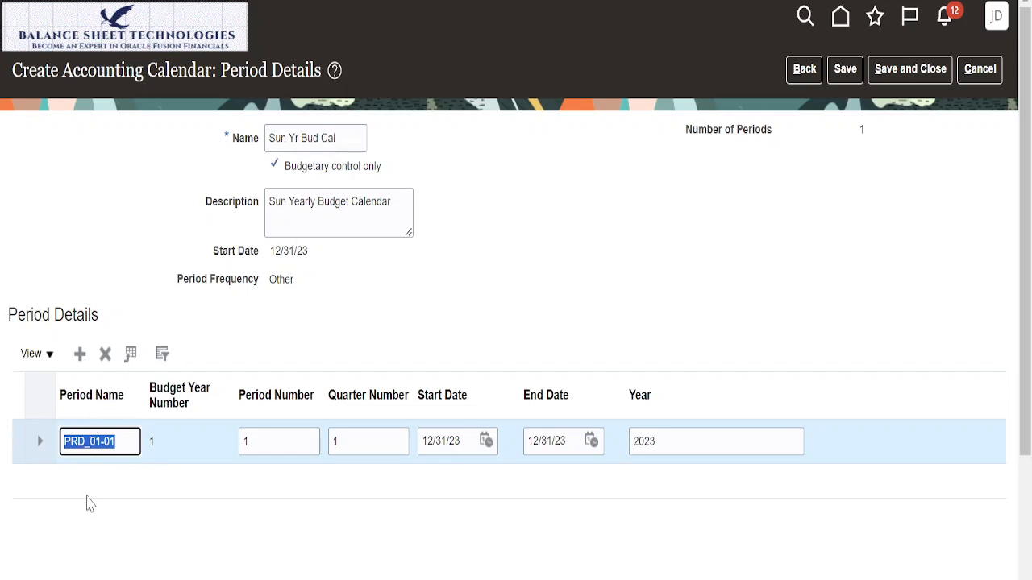
pyautogui.write('Sun ')
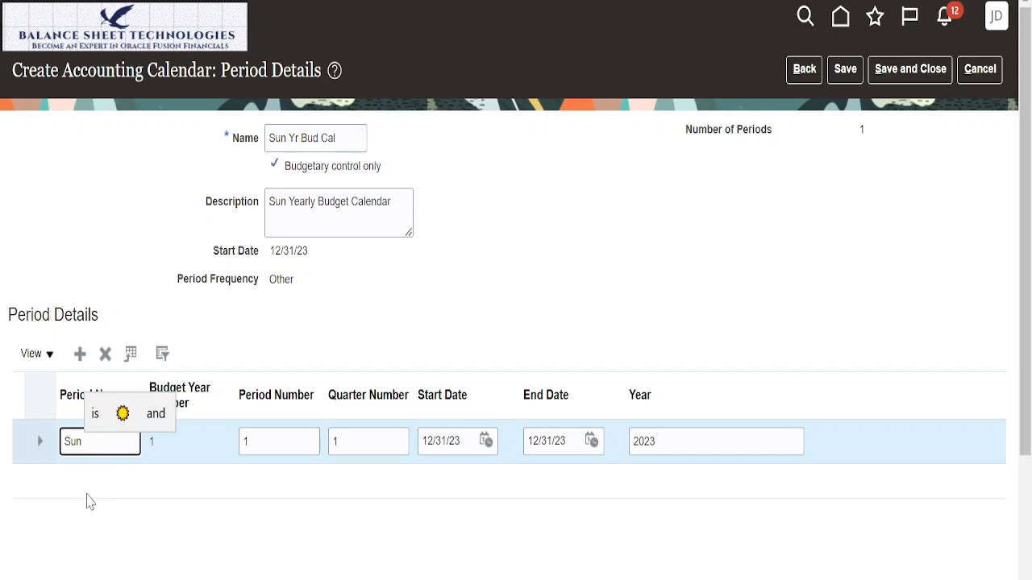
pyautogui.write('Y')
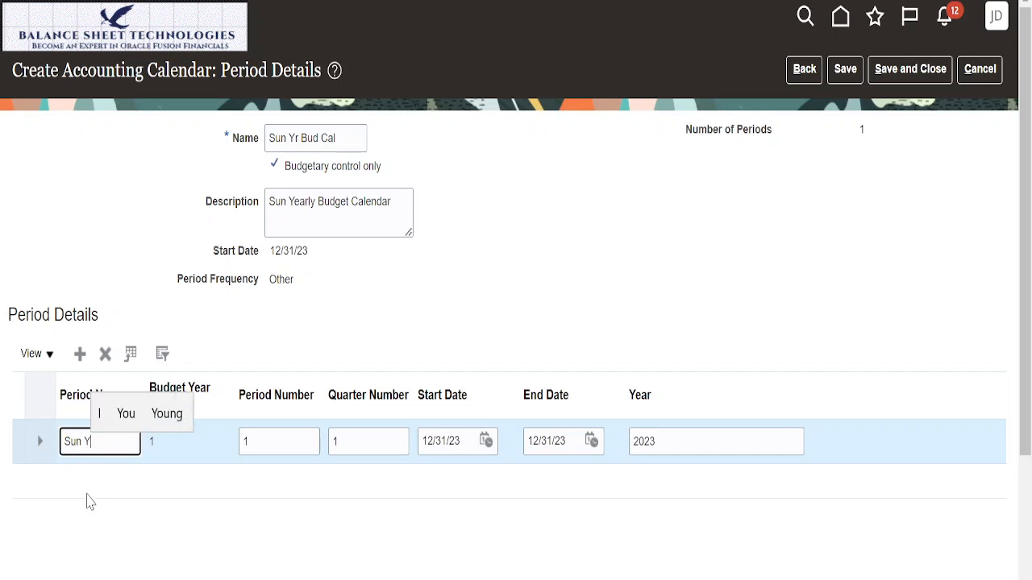
pyautogui.write('r Bud Cal')
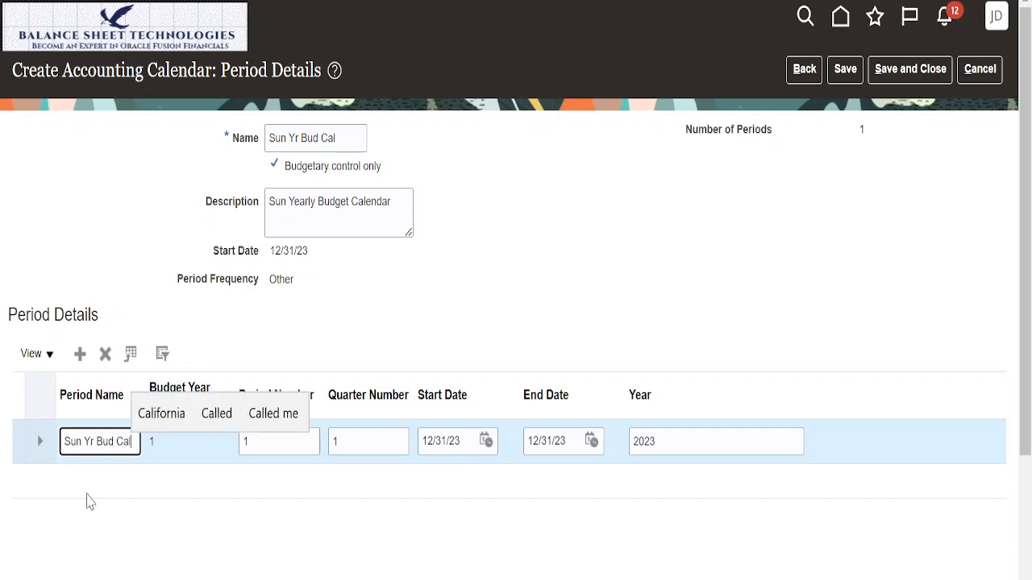
pyautogui.click(659, 197)
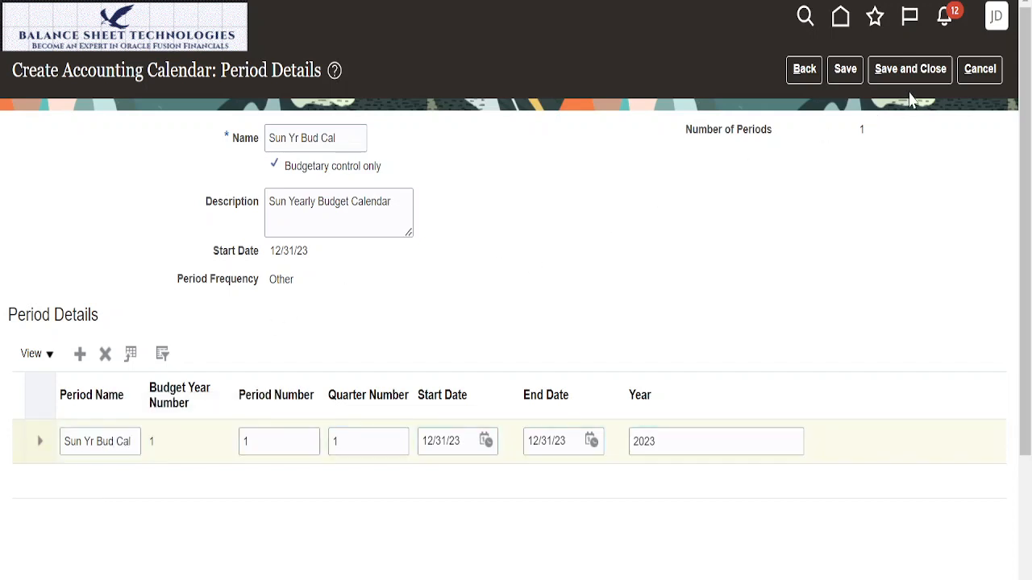
pyautogui.click(892, 74)
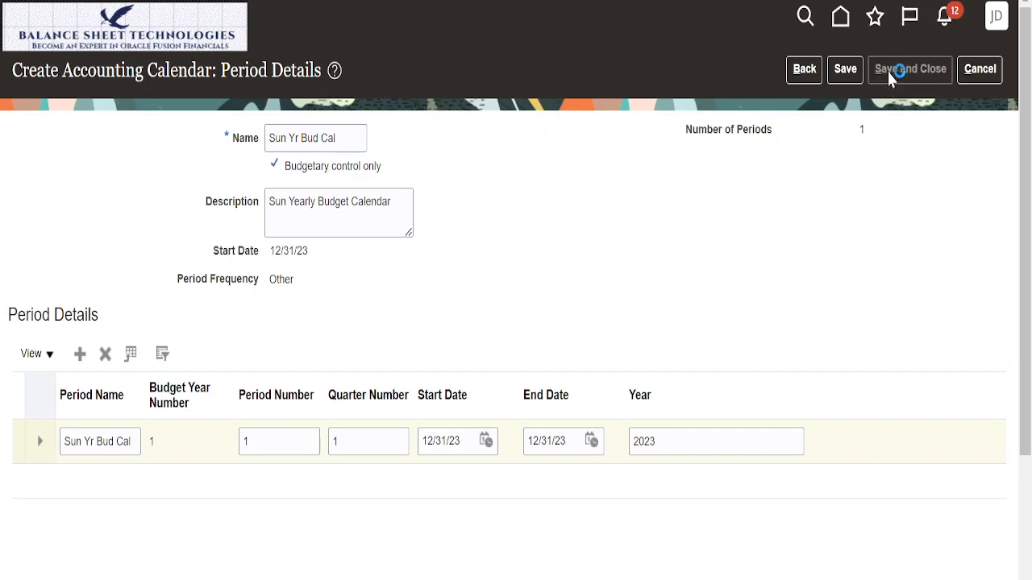
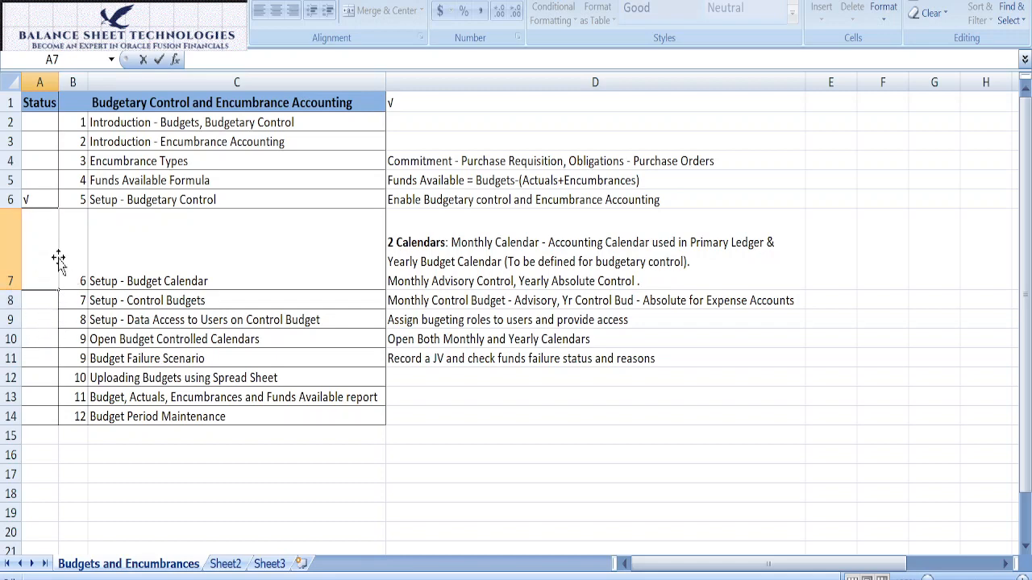
# Step: Mark Setup - Budget Calendar as completed by copying the √ from the Setup - Budgetary Control row into its Status cell
pyautogui.click(109, 281)
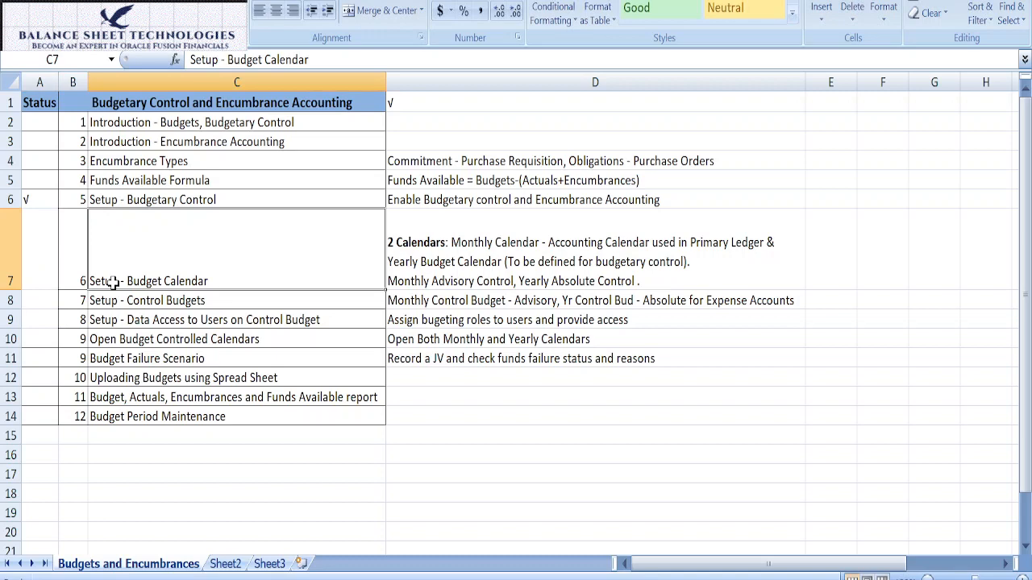
pyautogui.click(29, 199)
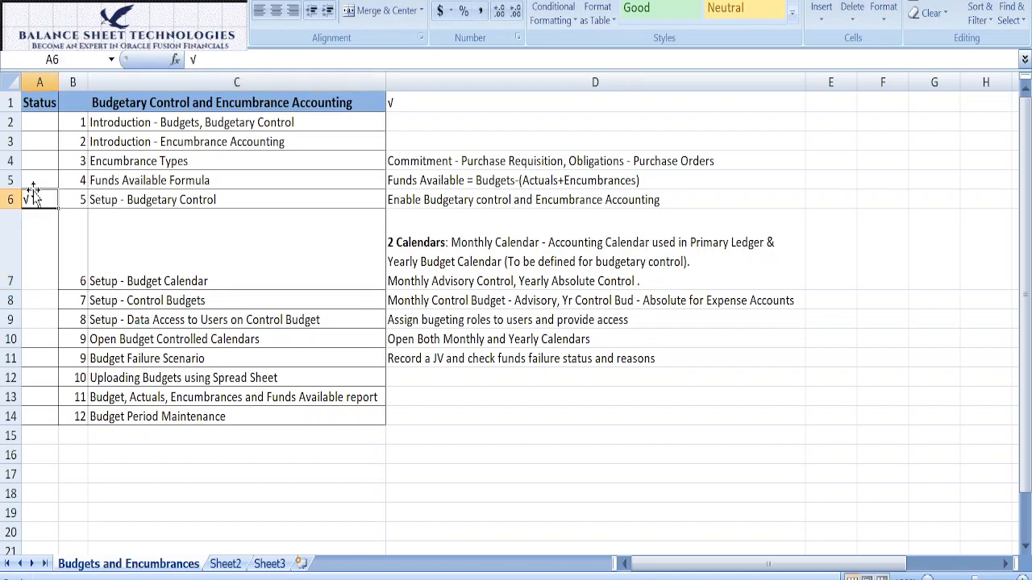
pyautogui.hotkey('ctrl', 'c')
pyautogui.click(37, 251)
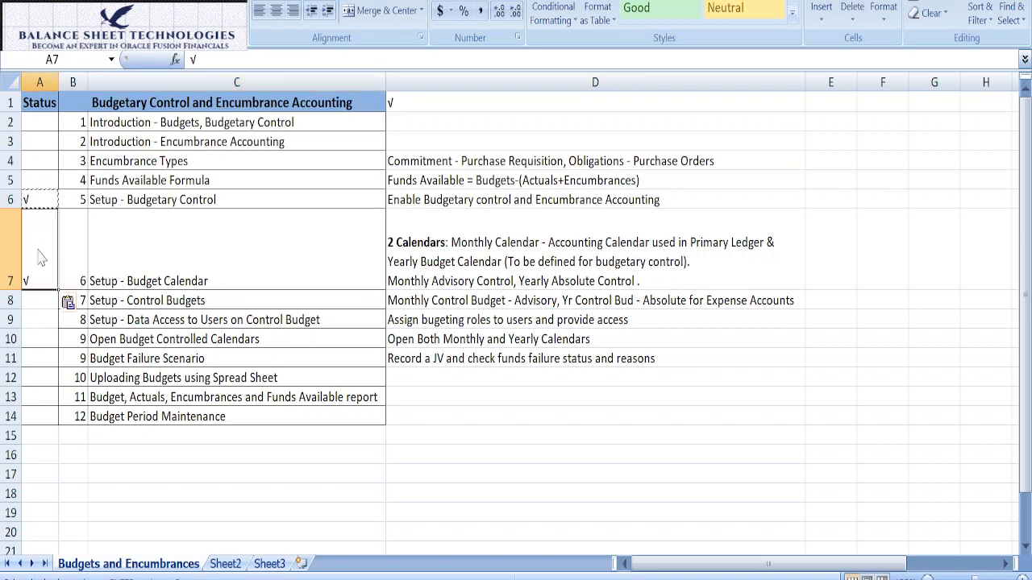
pyautogui.press('Return')
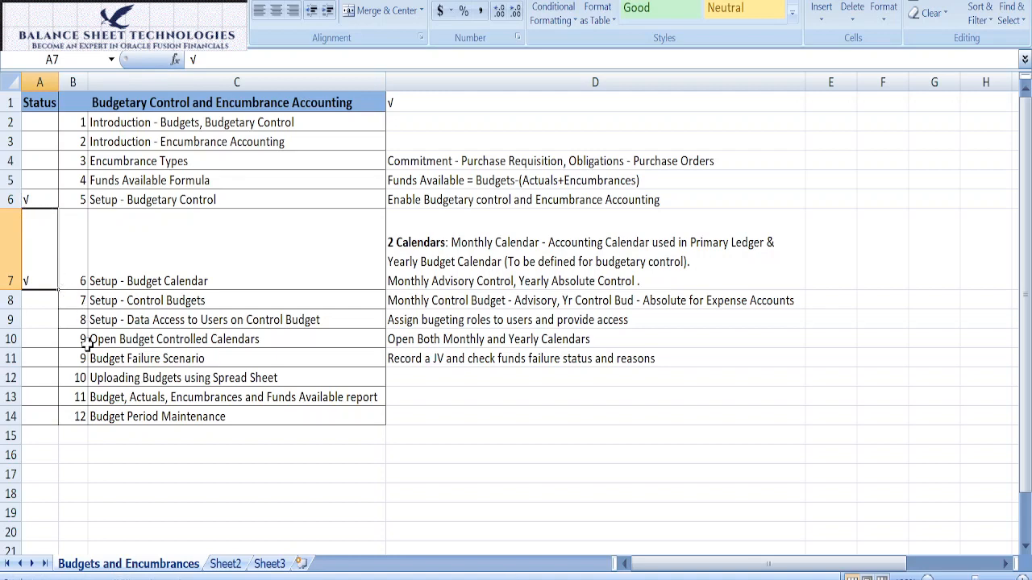
# Step: Check the Setup - Control Budgets item, switch to Oracle Fusion's Financials setup and start a new control budget under Manage Control Budgets
pyautogui.click(45, 300)
pyautogui.click(146, 306)
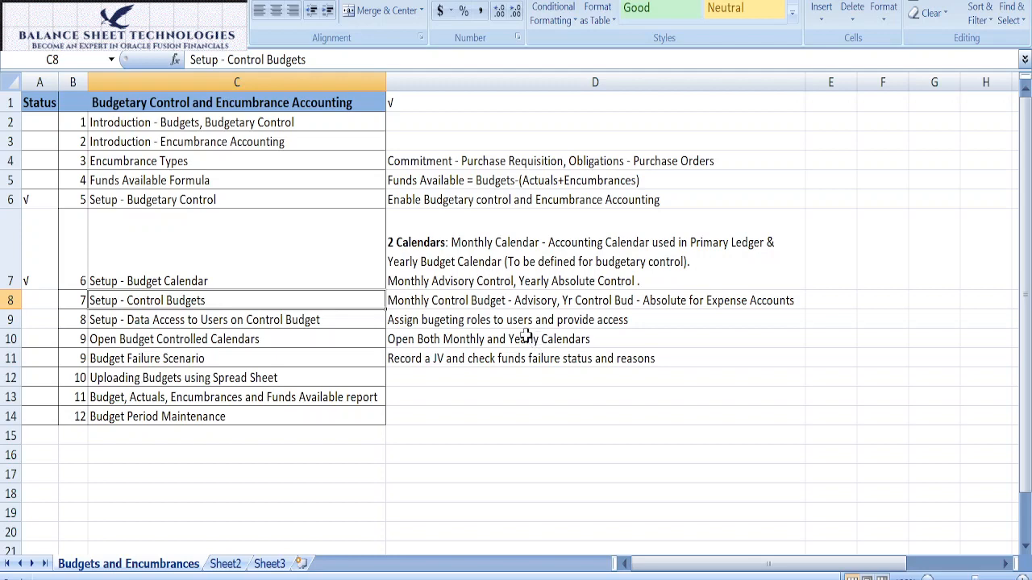
pyautogui.click(487, 307)
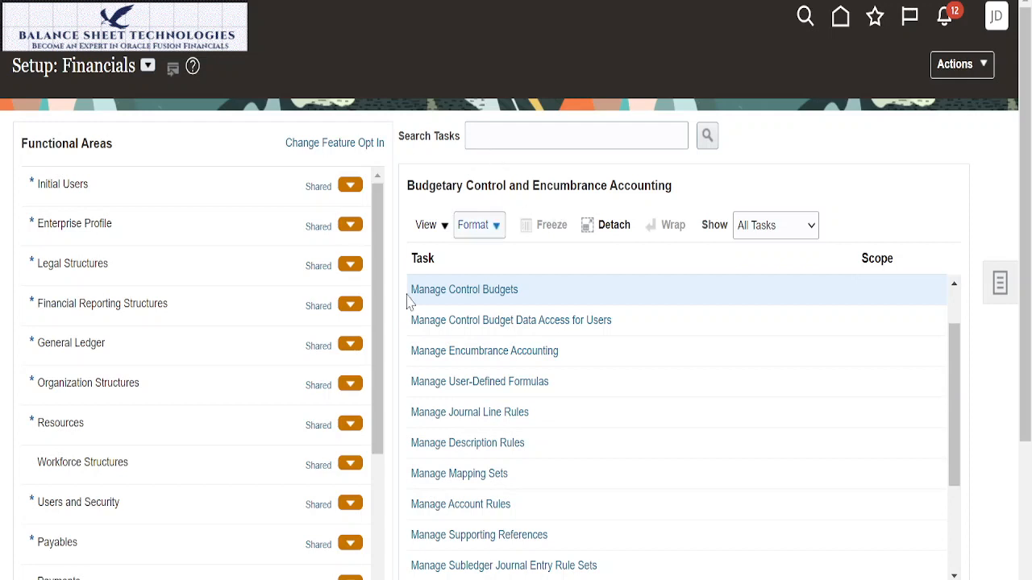
pyautogui.click(528, 137)
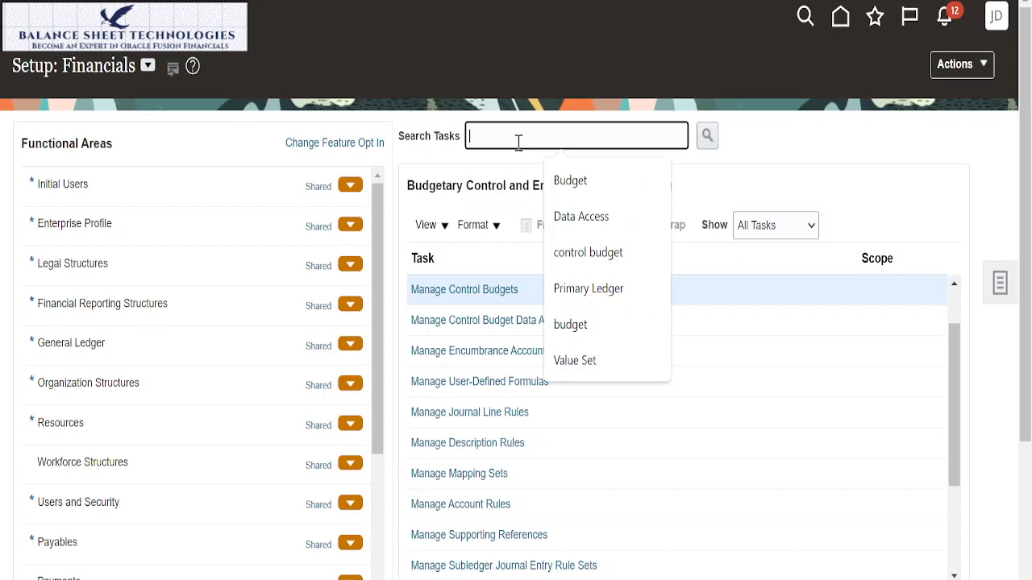
pyautogui.click(456, 295)
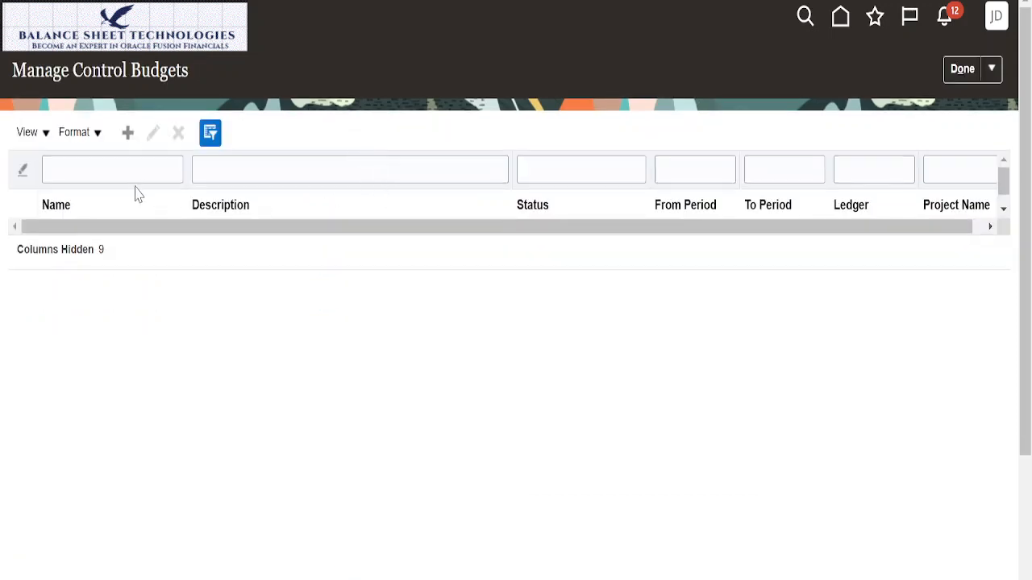
pyautogui.click(127, 132)
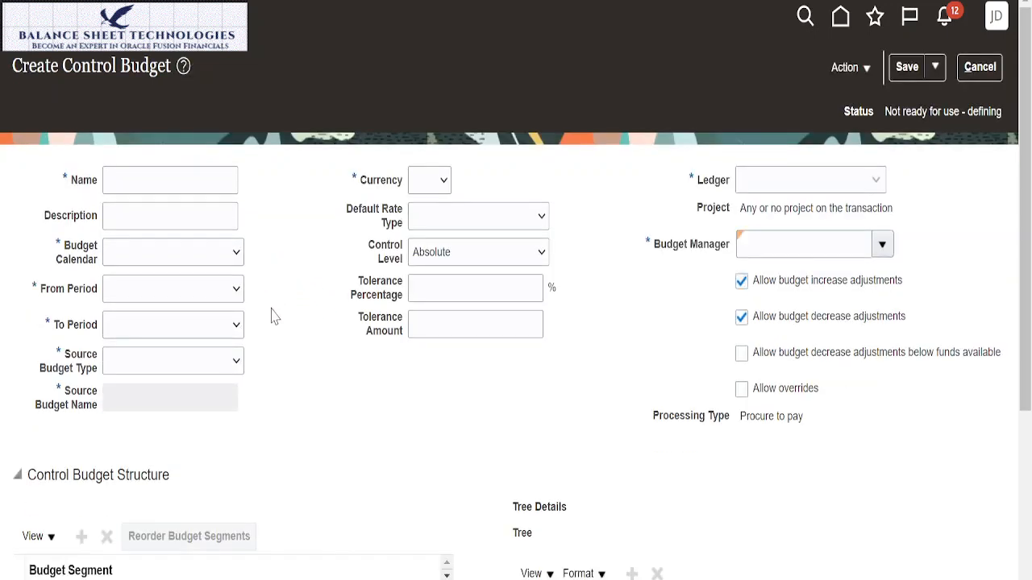
# Step: Name the new control budget Sun Monthly Control Budget
pyautogui.click(167, 181)
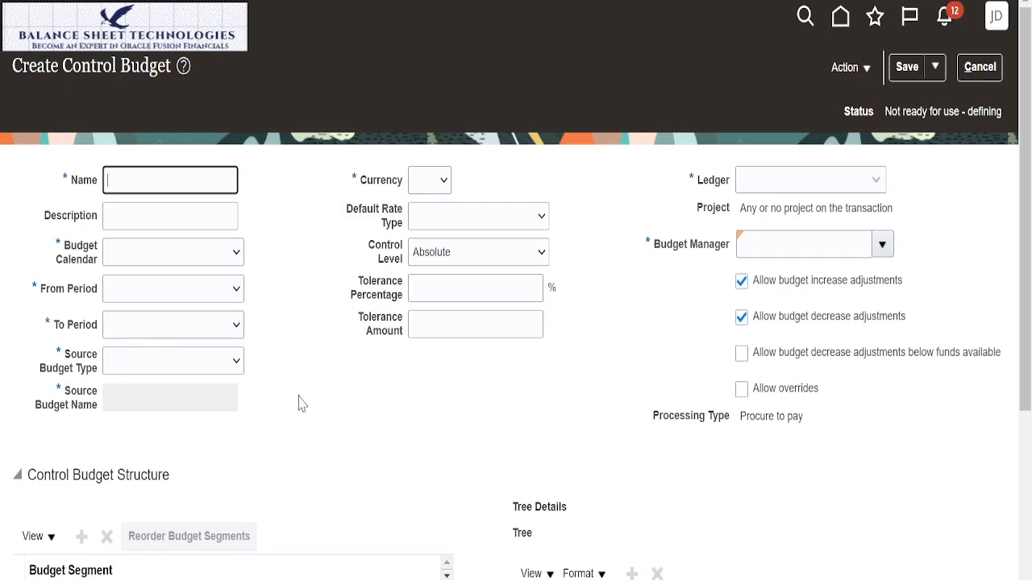
pyautogui.scroll(-1, 307, 395)
pyautogui.scroll(-3, 307, 395)
pyautogui.scroll(-1, 306, 395)
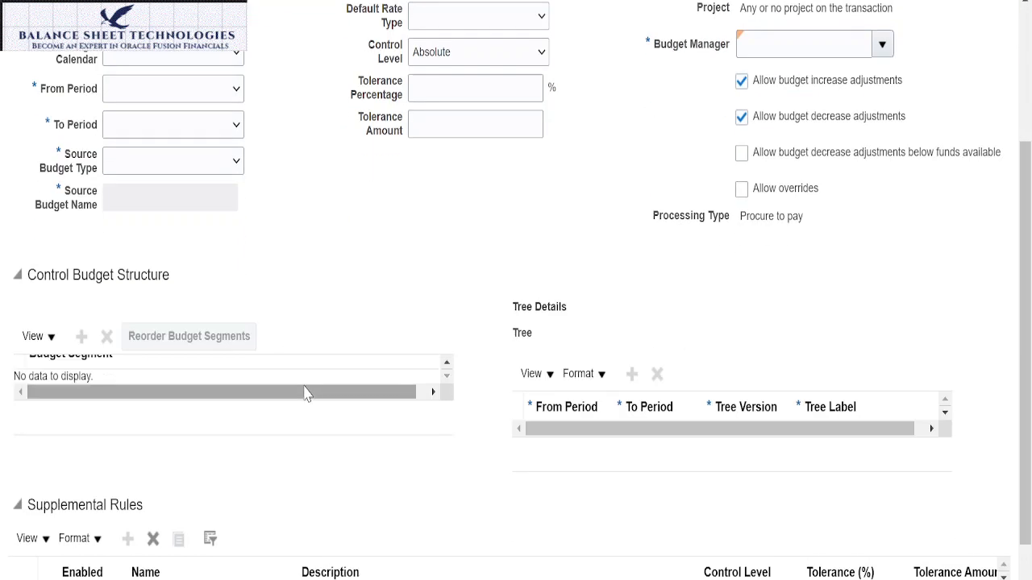
pyautogui.scroll(1, 306, 394)
pyautogui.scroll(3, 339, 350)
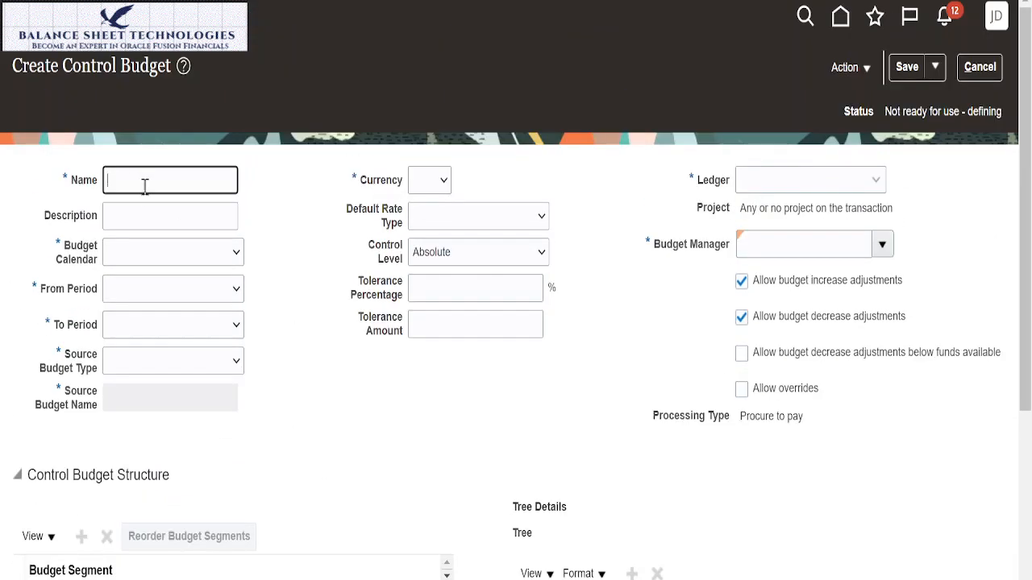
pyautogui.write('un Mon')
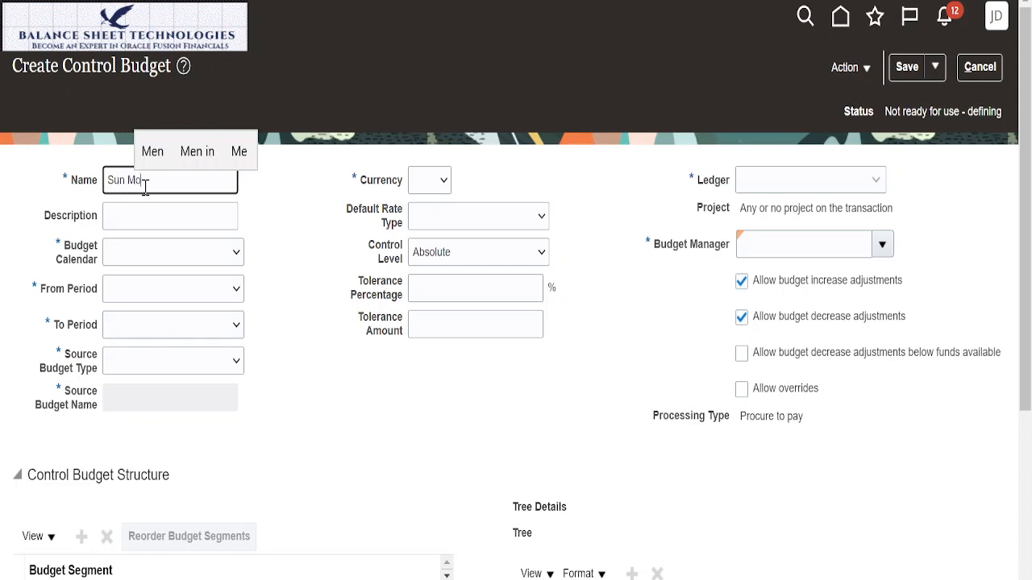
pyautogui.write('thly COn')
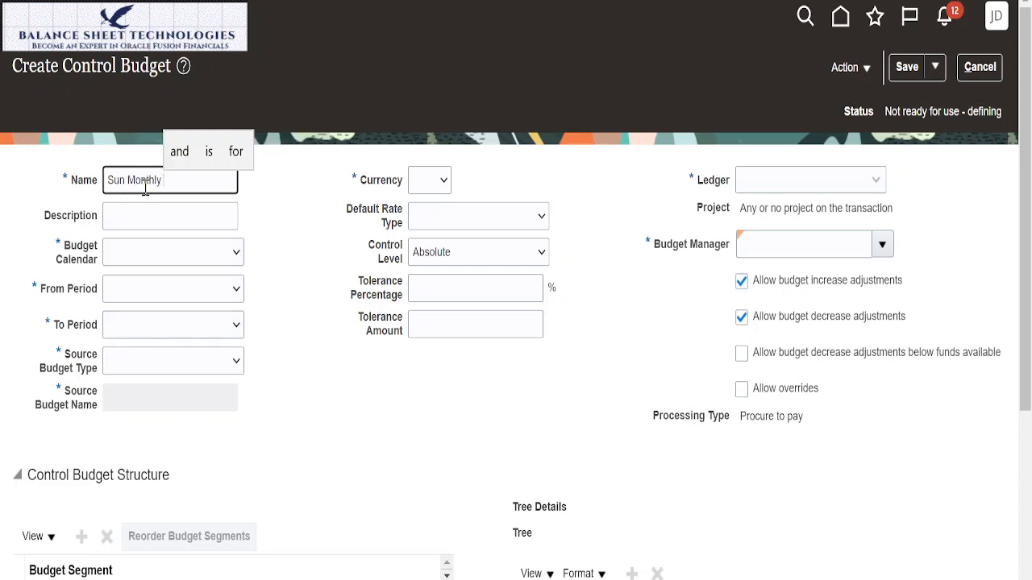
pyautogui.press('BackSpace')
pyautogui.press('BackSpace')
pyautogui.write('on')
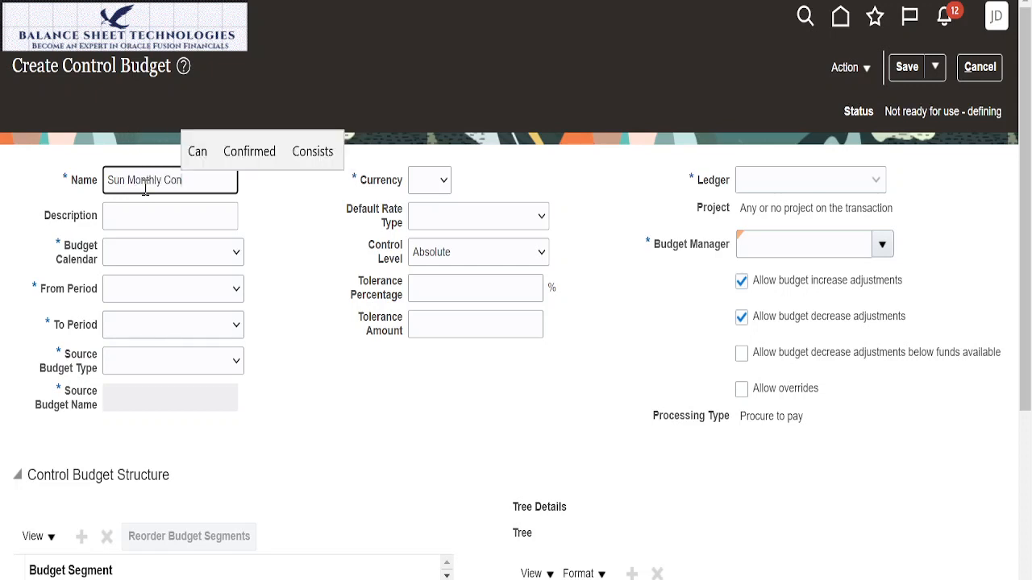
pyautogui.write('trol ')
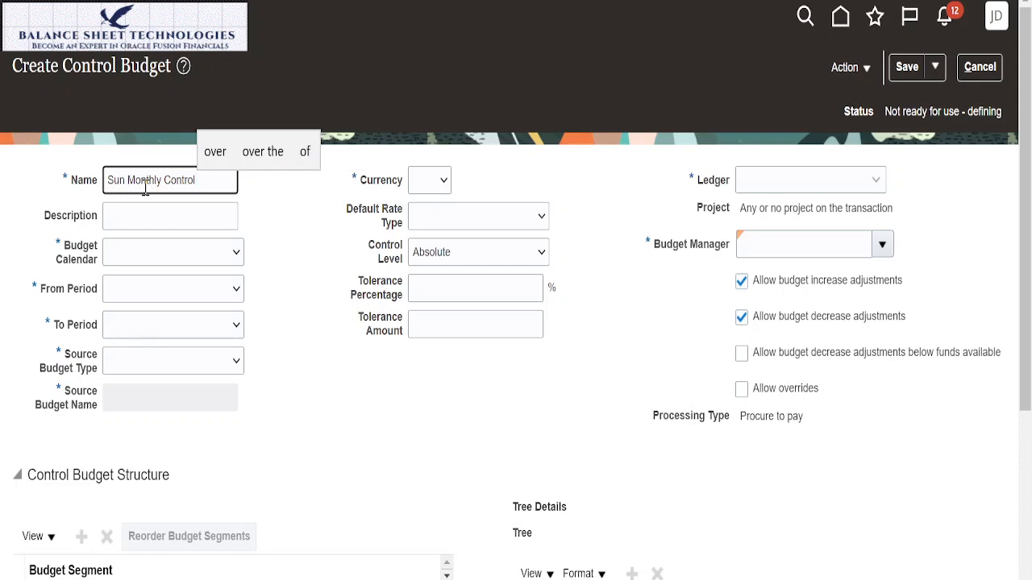
pyautogui.write('Bd')
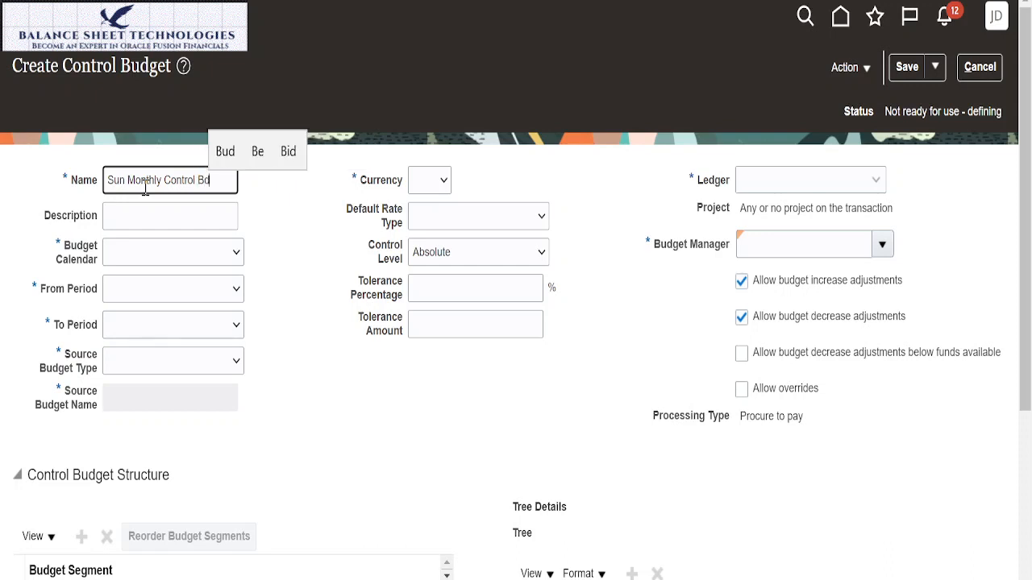
pyautogui.press('BackSpace')
pyautogui.write('u')
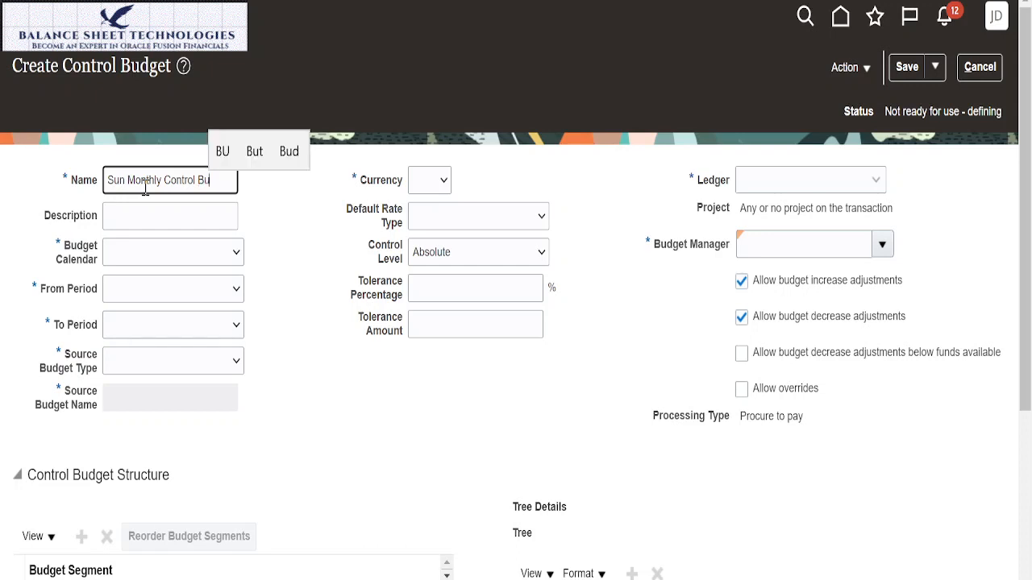
pyautogui.write('dget')
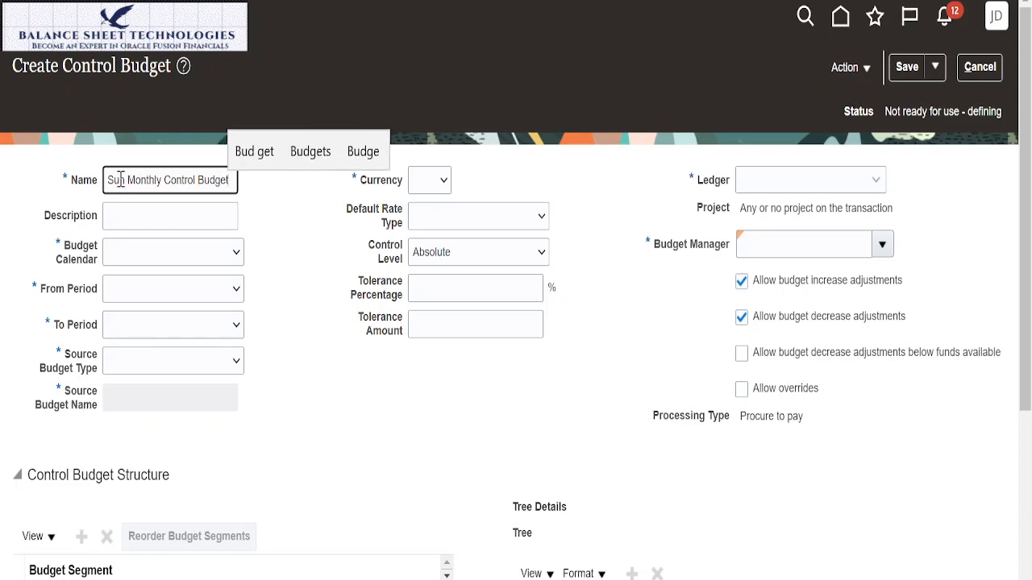
# Step: Copy the control budget's name into its description
pyautogui.moveTo(108, 179); pyautogui.dragTo(229, 203)
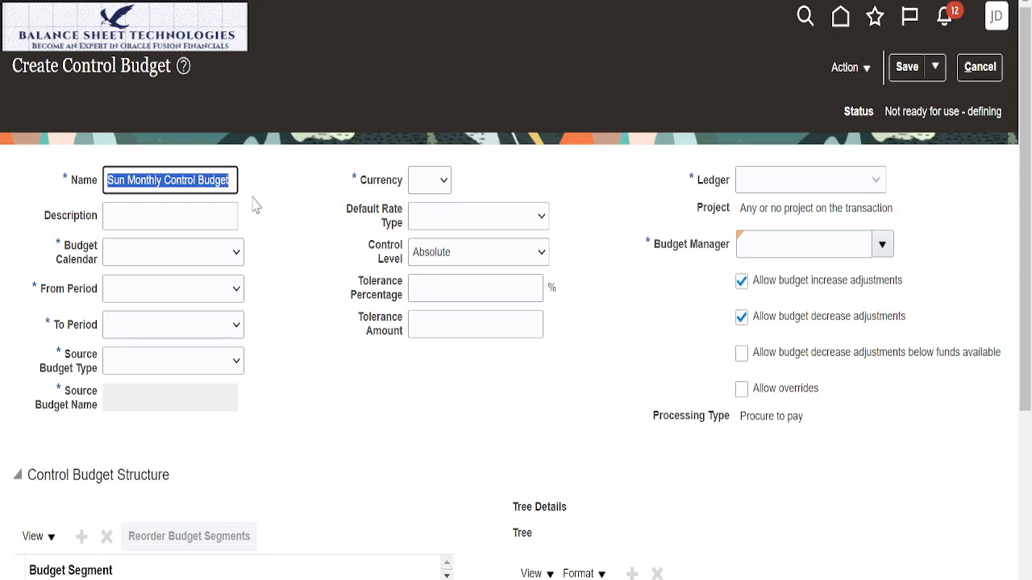
pyautogui.click(201, 217)
pyautogui.hotkey('ctrl', 'v')
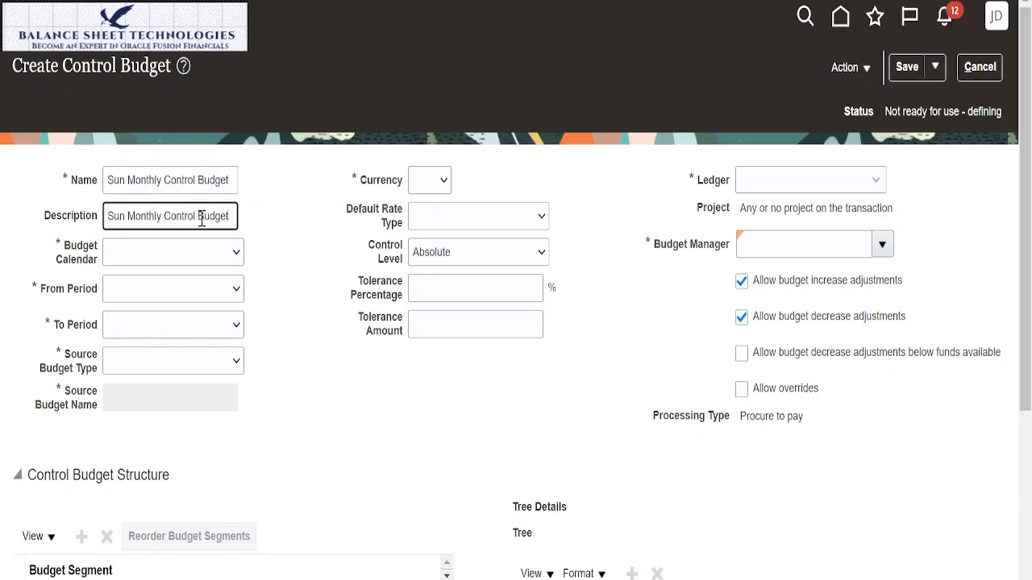
# Step: Assign Sun Acct Cal as the control budget's budget calendar
pyautogui.click(237, 256)
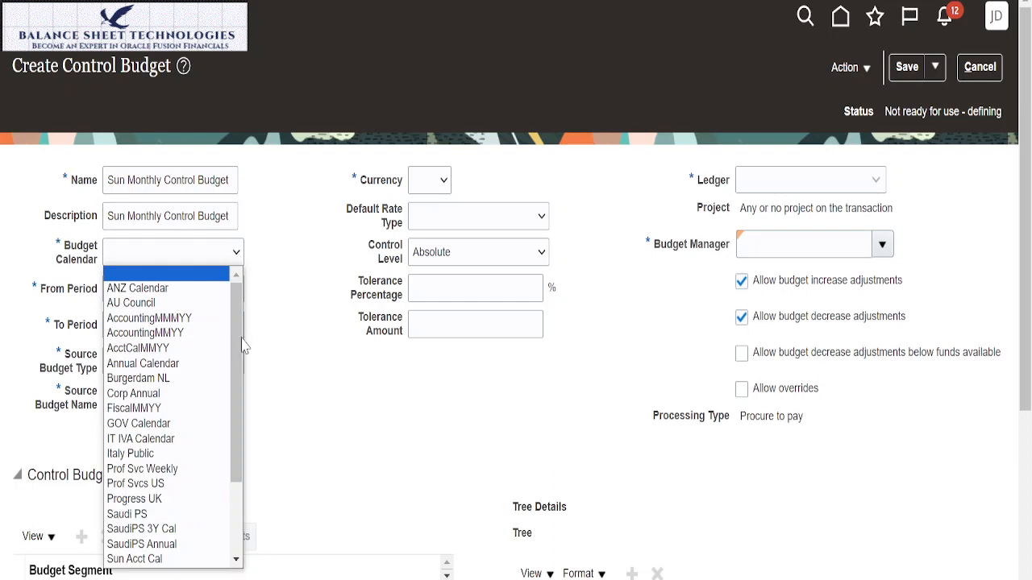
pyautogui.scroll(-3, 239, 448)
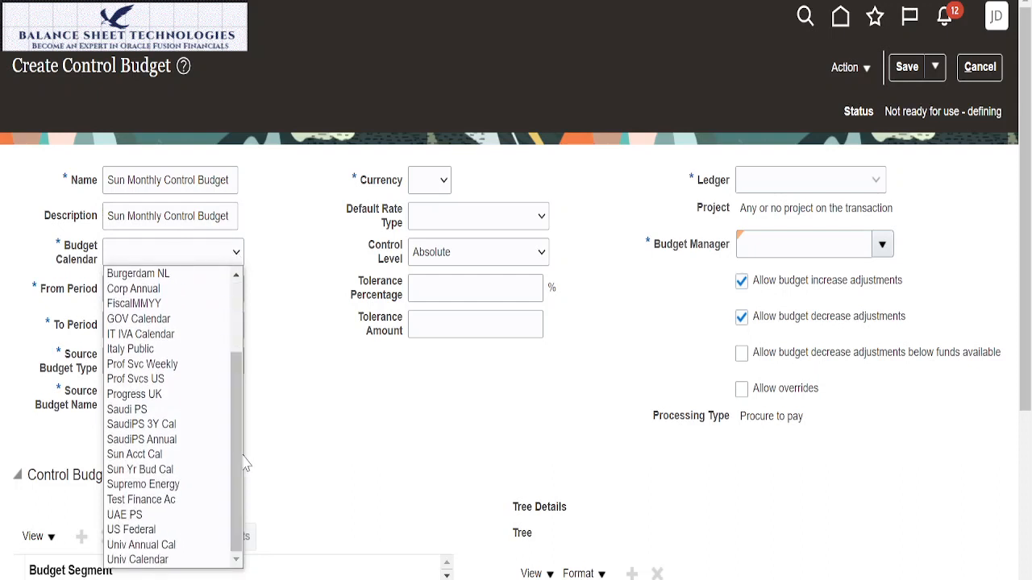
pyautogui.scroll(3, 246, 455)
pyautogui.moveTo(241, 464); pyautogui.dragTo(239, 532)
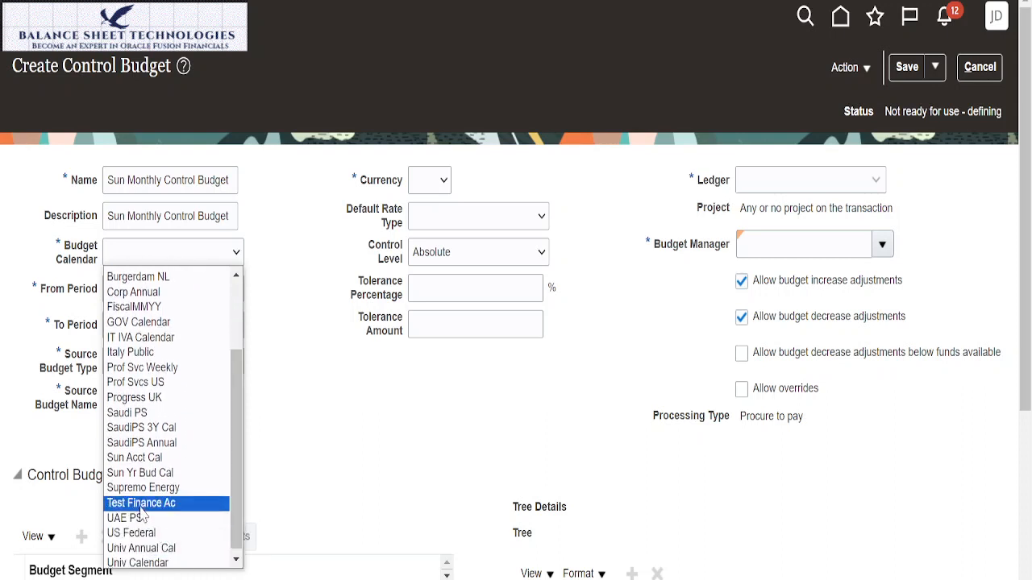
pyautogui.click(134, 457)
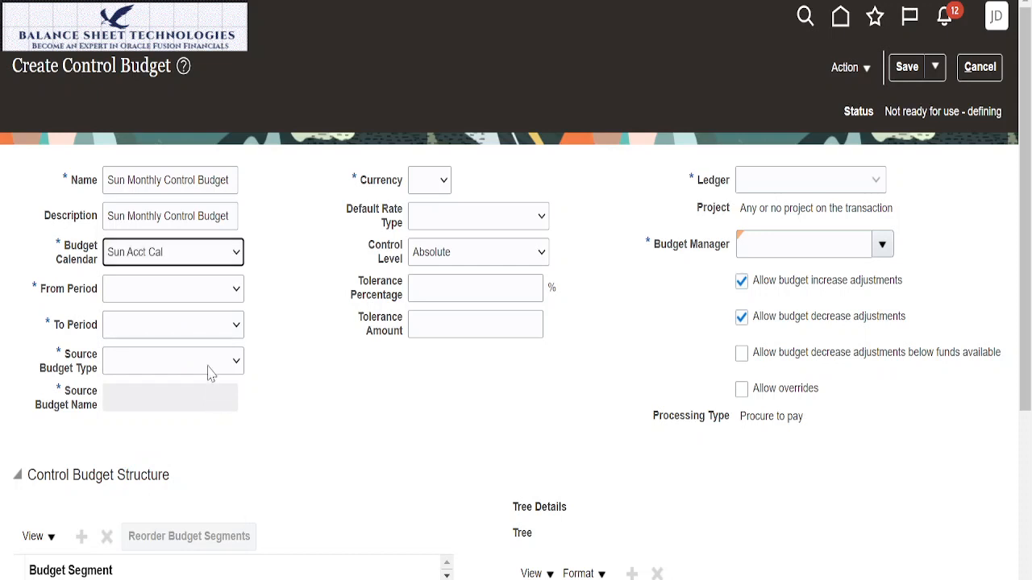
# Step: Set the control budget's period range from Jan-23 to Dec-24 and its source budget type to Other
pyautogui.click(241, 296)
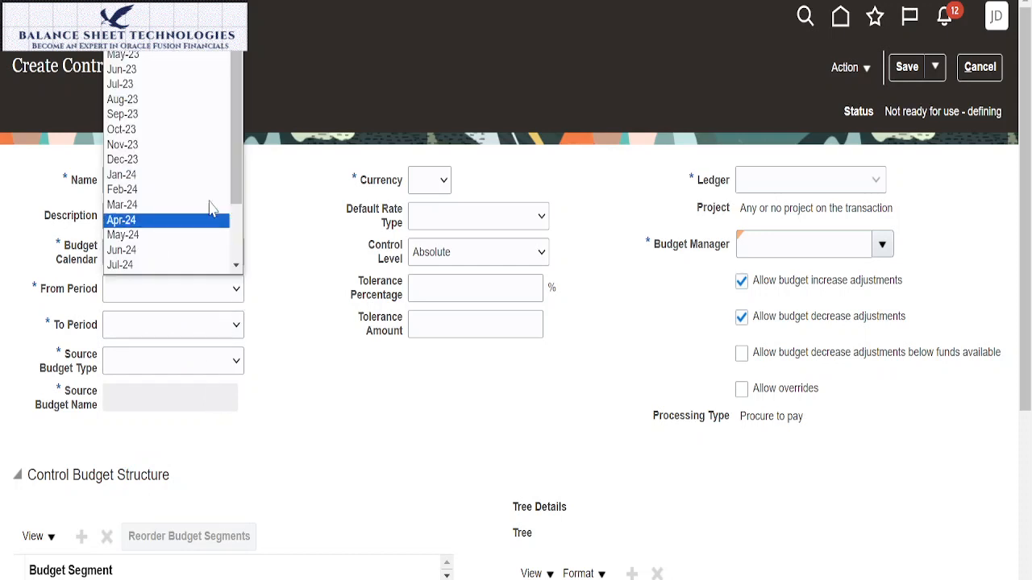
pyautogui.click(135, 2)
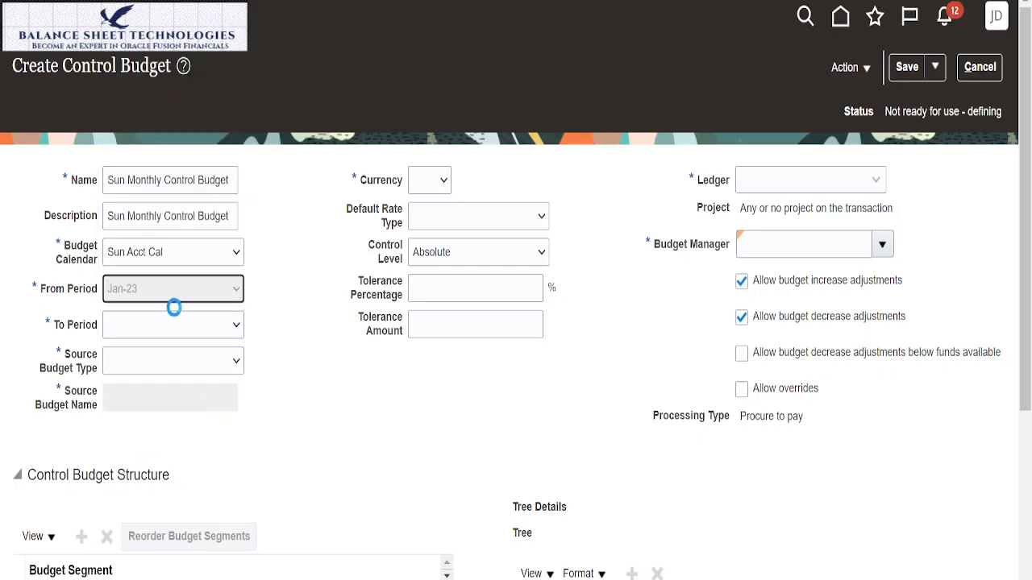
pyautogui.click(238, 329)
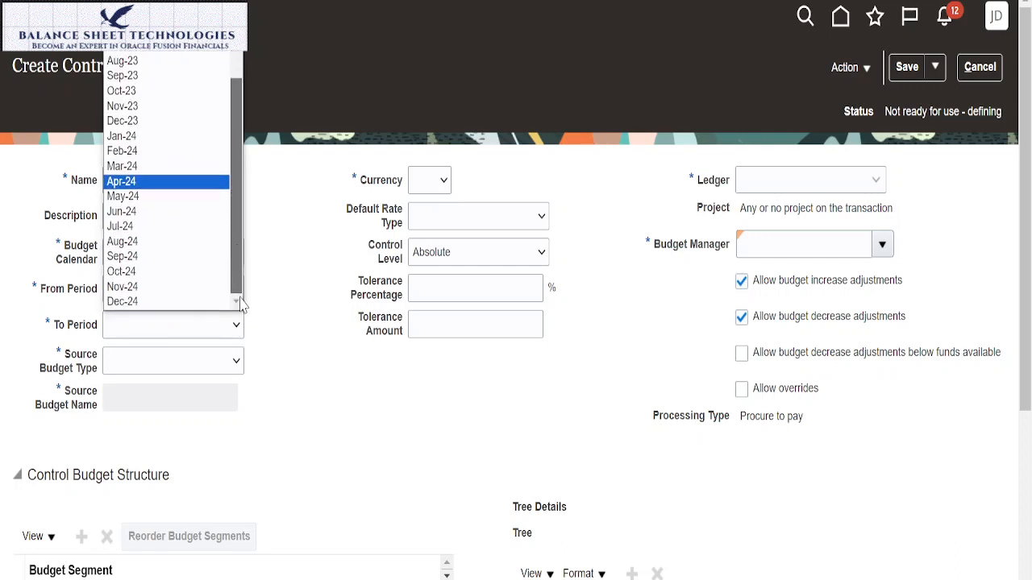
pyautogui.click(176, 301)
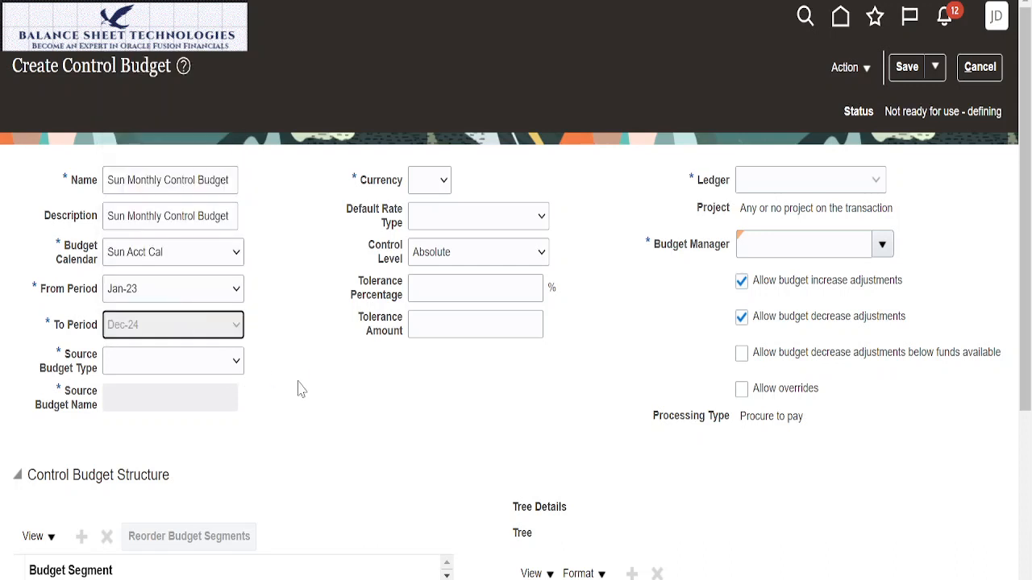
pyautogui.click(239, 363)
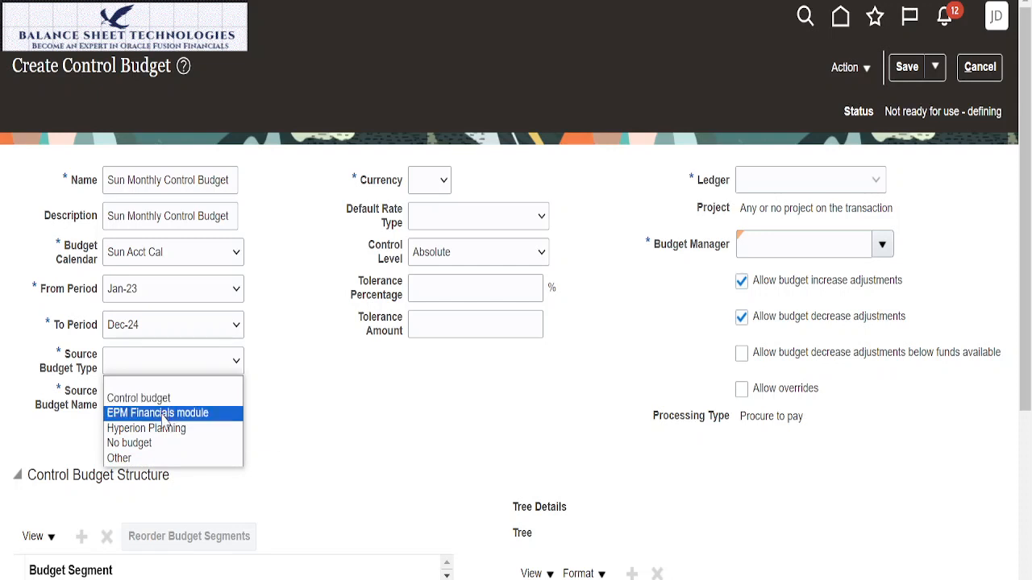
pyautogui.click(138, 457)
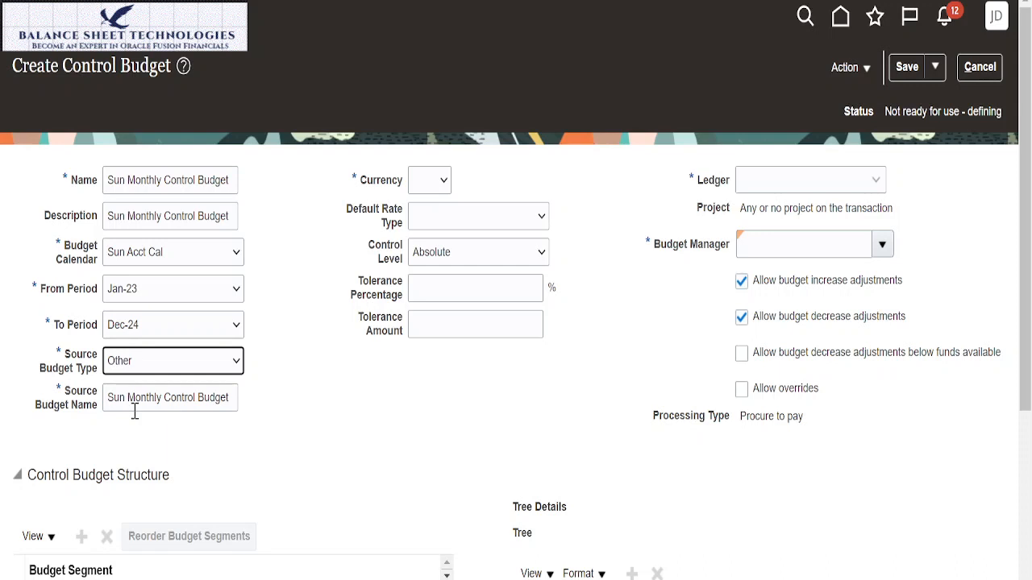
# Step: Set the control budget's currency to USD and its default rate type to Corporate
pyautogui.click(443, 186)
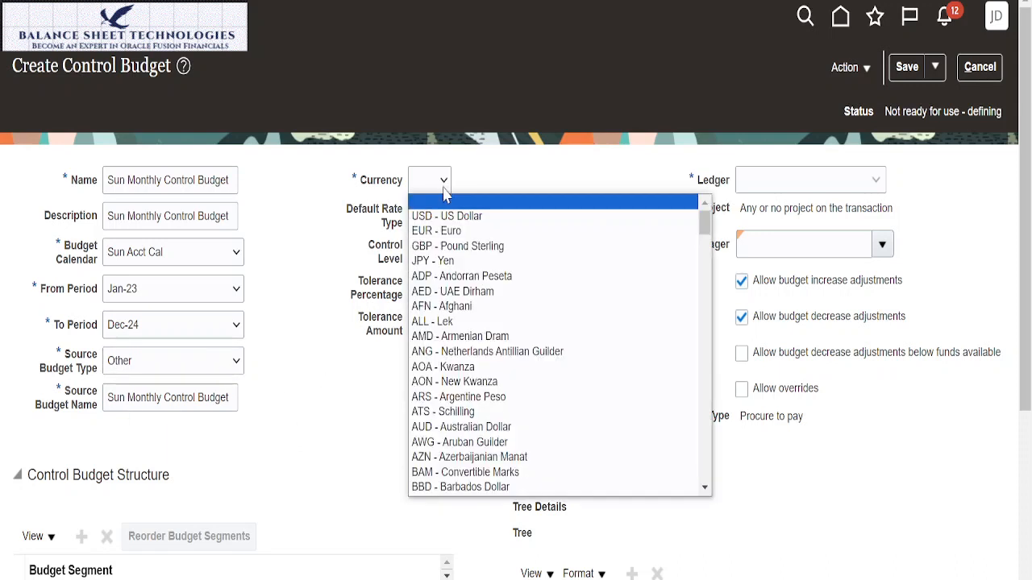
pyautogui.click(441, 216)
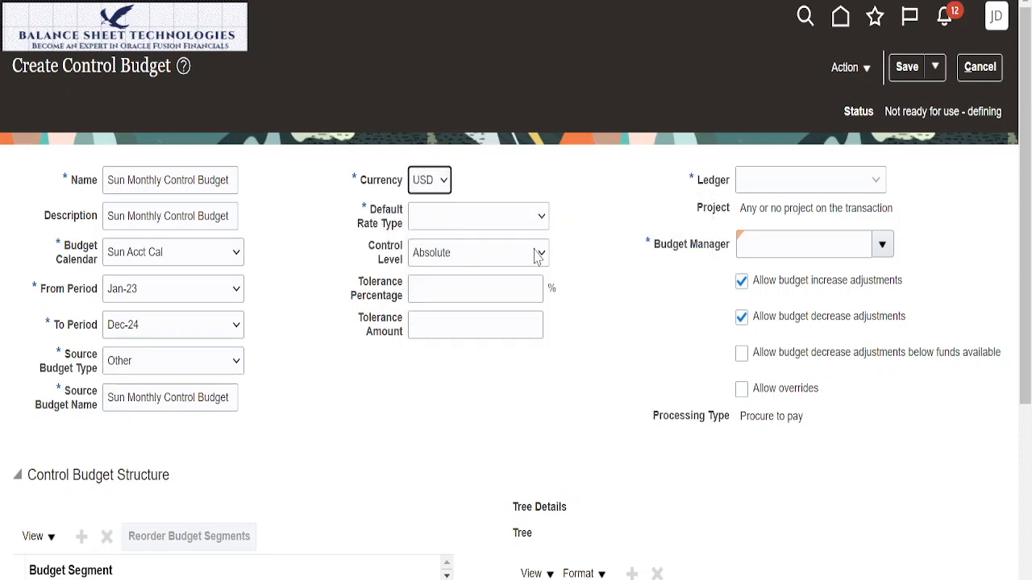
pyautogui.click(545, 221)
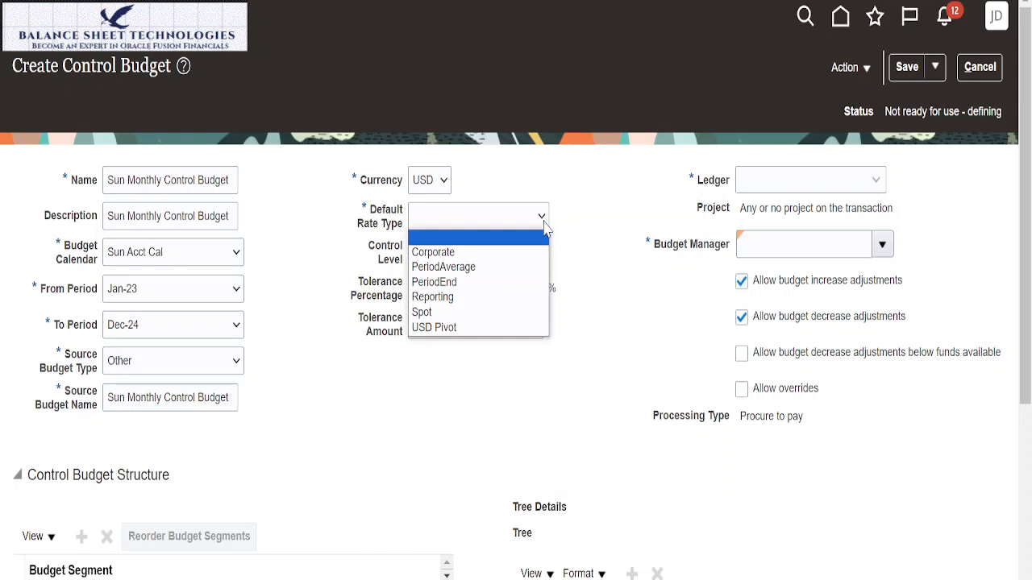
pyautogui.click(486, 255)
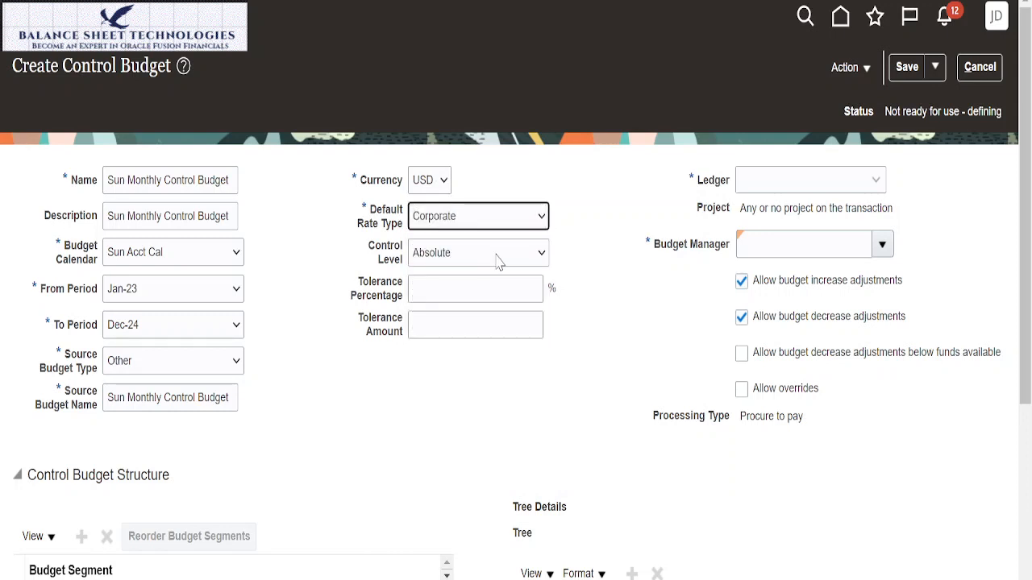
# Step: Set the control budget's control level to Advisory and assign Sun Primary Ledger as its ledger
pyautogui.click(497, 262)
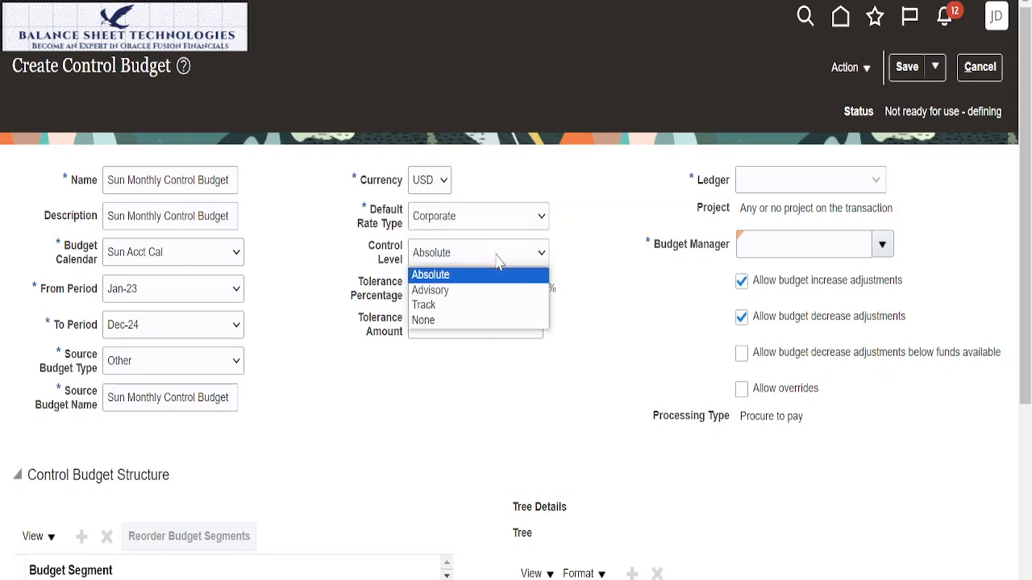
pyautogui.click(437, 289)
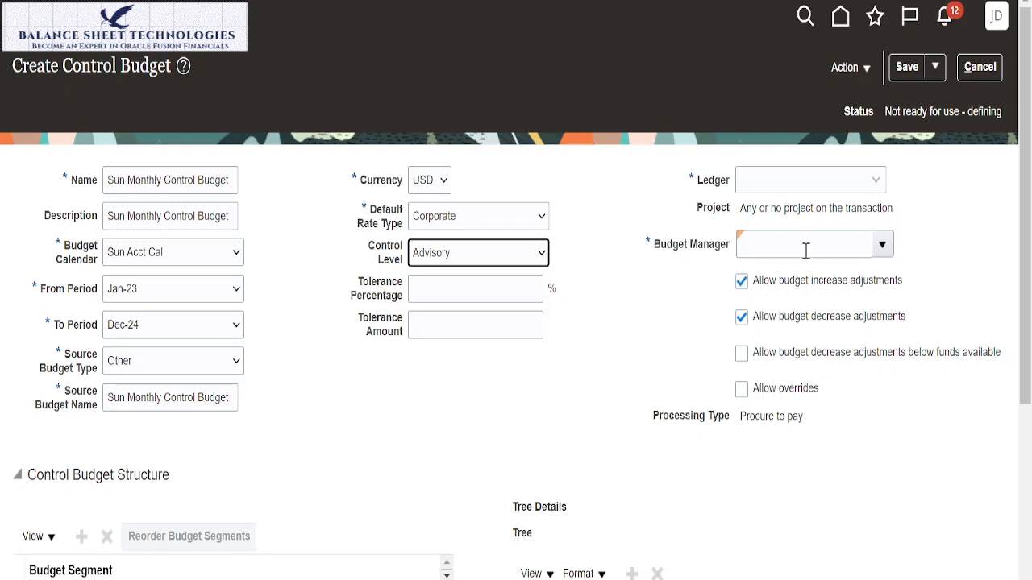
pyautogui.click(875, 181)
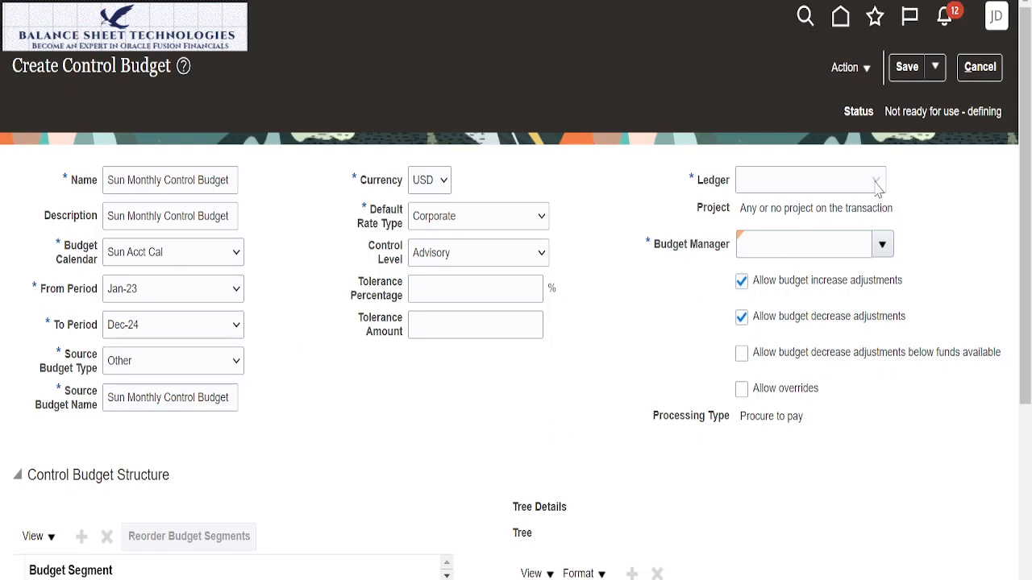
pyautogui.click(814, 181)
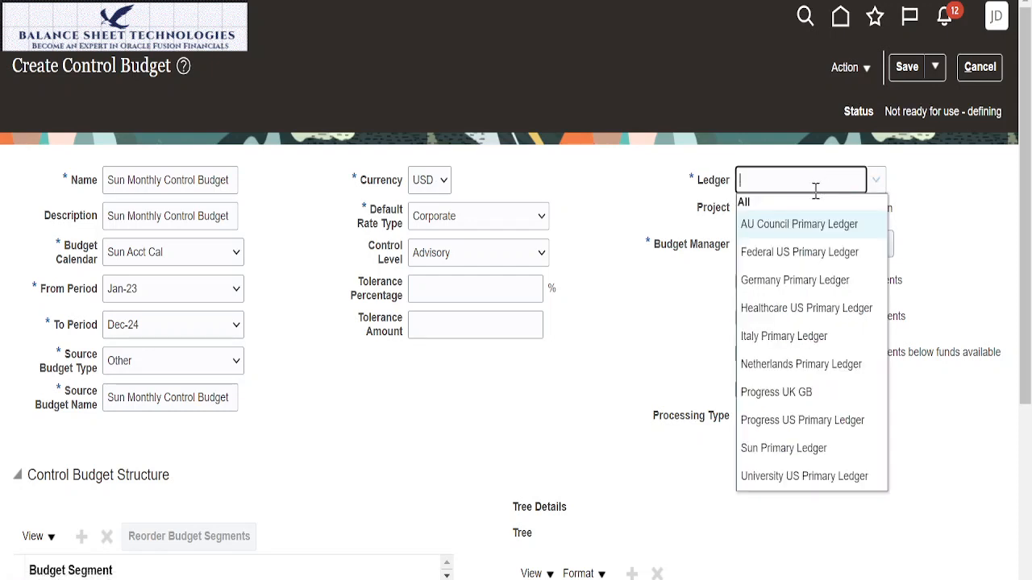
pyautogui.click(798, 450)
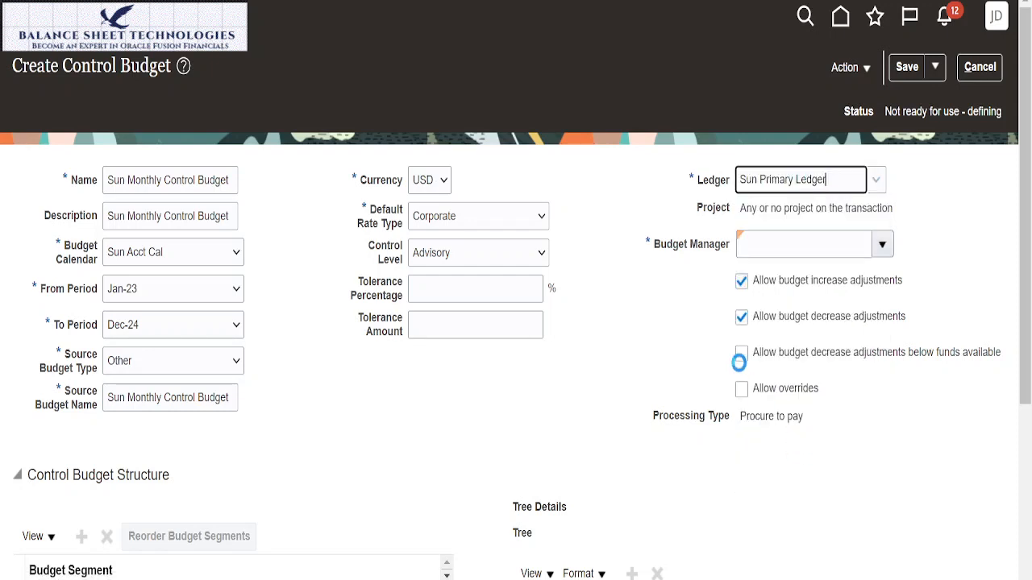
# Step: Assign the budget manager and set the control budget's tolerances to 5 percent and an amount of 100
pyautogui.click(881, 244)
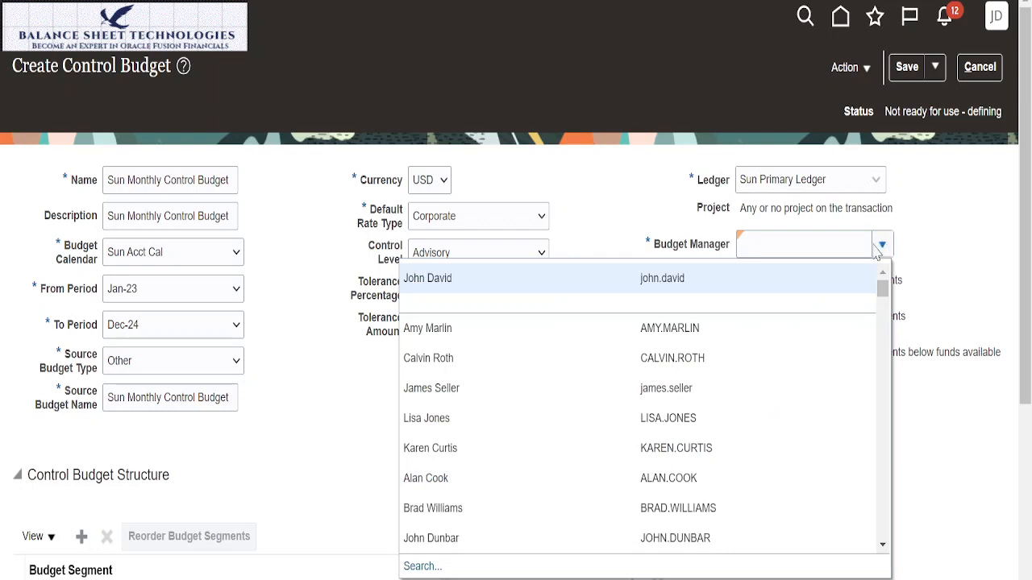
pyautogui.click(667, 278)
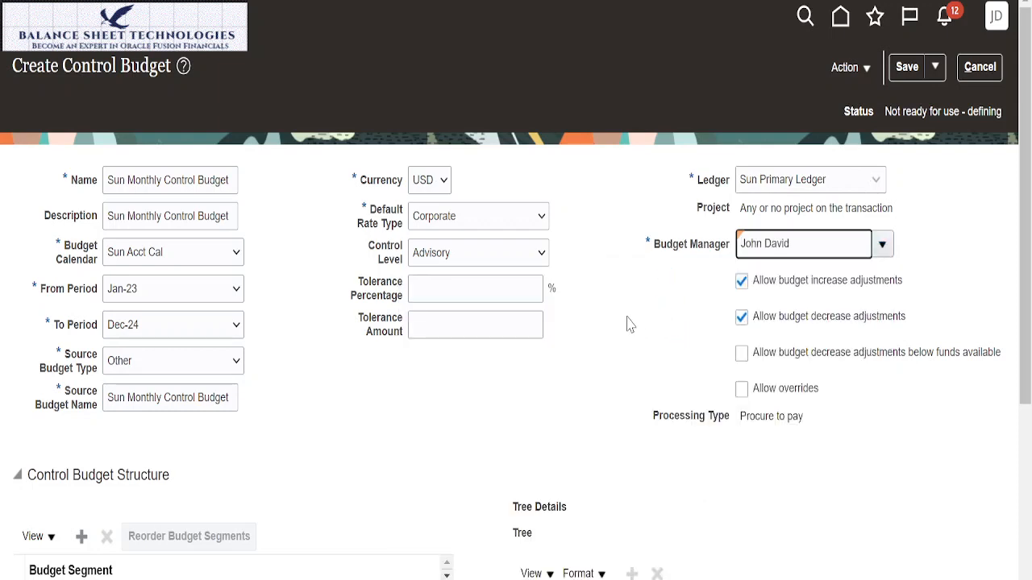
pyautogui.click(470, 287)
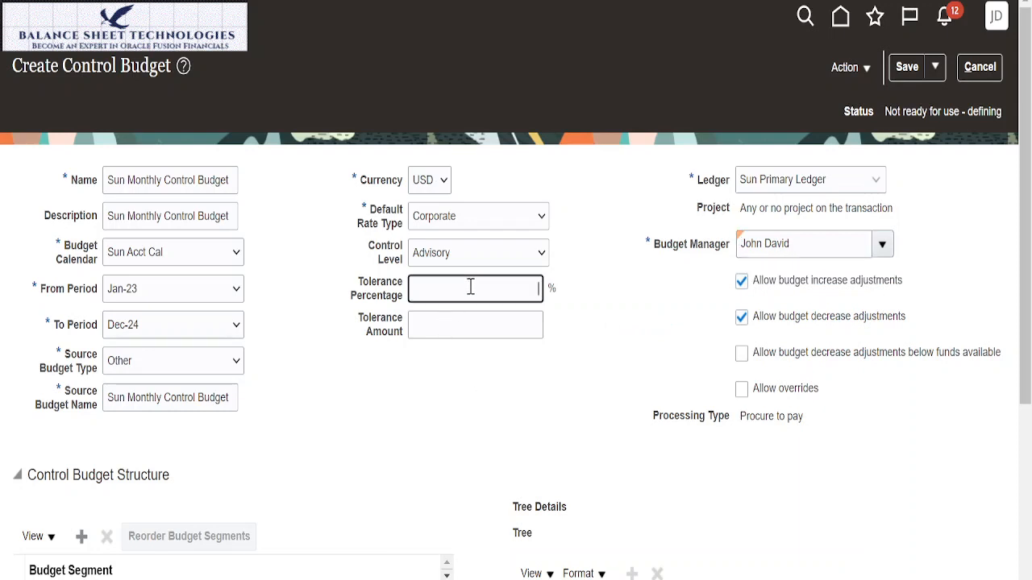
pyautogui.write('5')
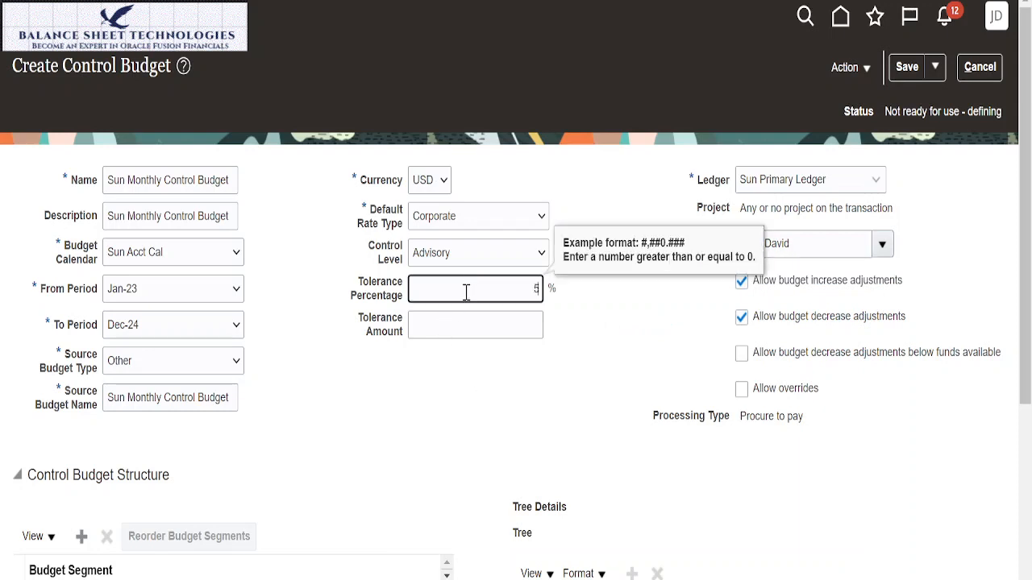
pyautogui.click(475, 325)
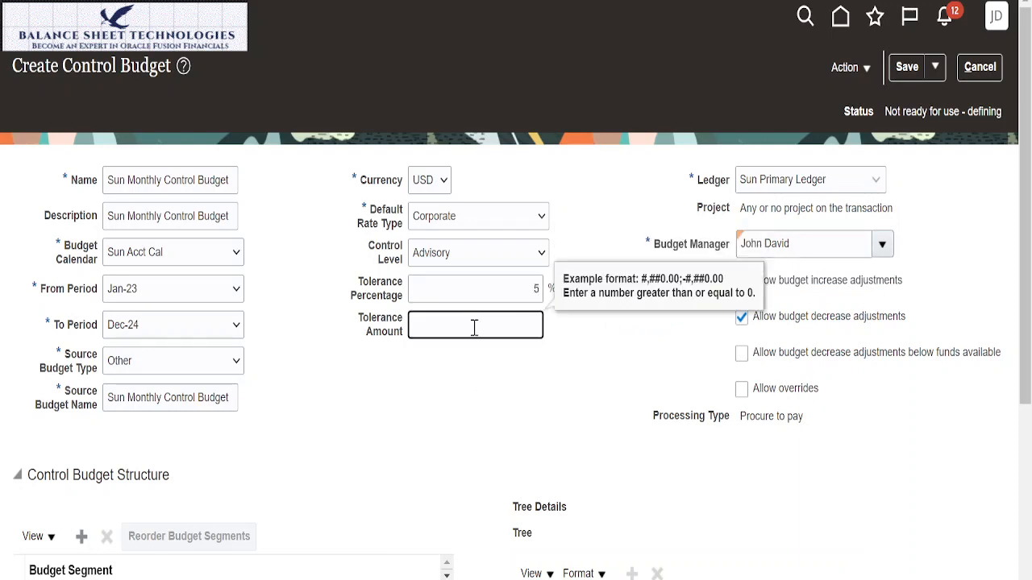
pyautogui.write('100')
pyautogui.click(540, 407)
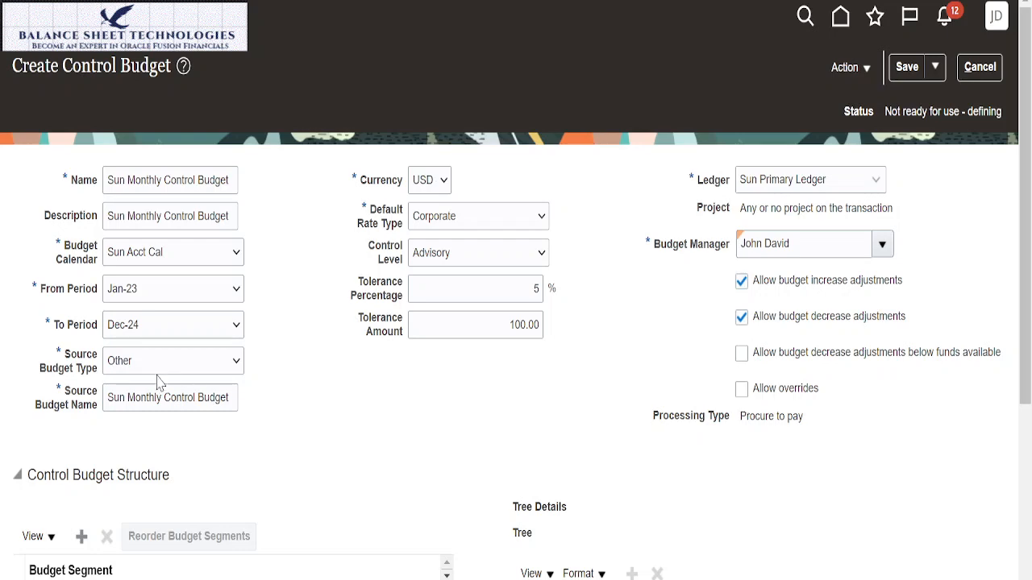
# Step: Add Sun Companies, Sun Department and Sun Accounts, in that order, as budget segments of the control budget structure
pyautogui.scroll(-5, 202, 380)
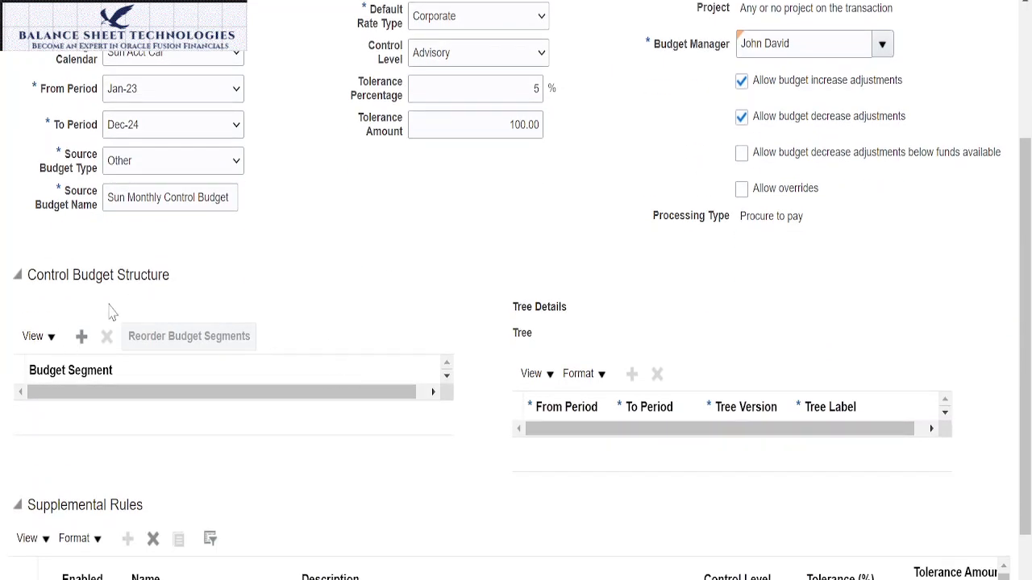
pyautogui.click(81, 336)
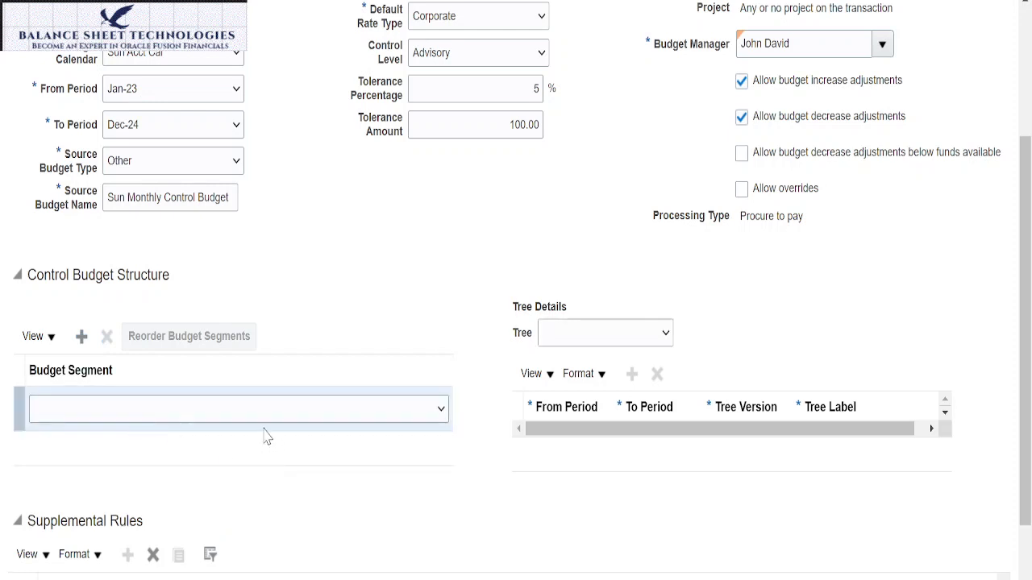
pyautogui.click(441, 411)
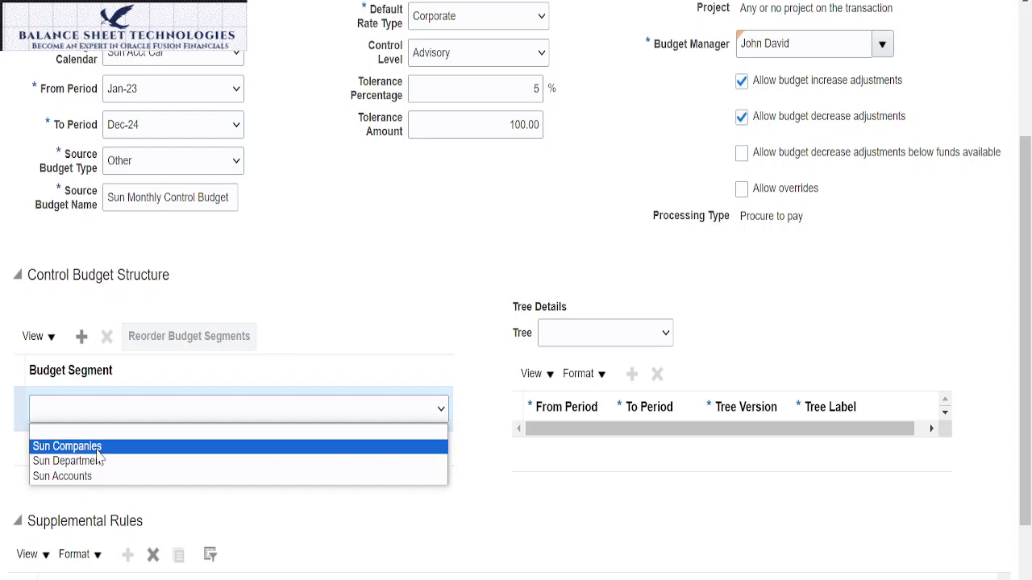
pyautogui.click(97, 451)
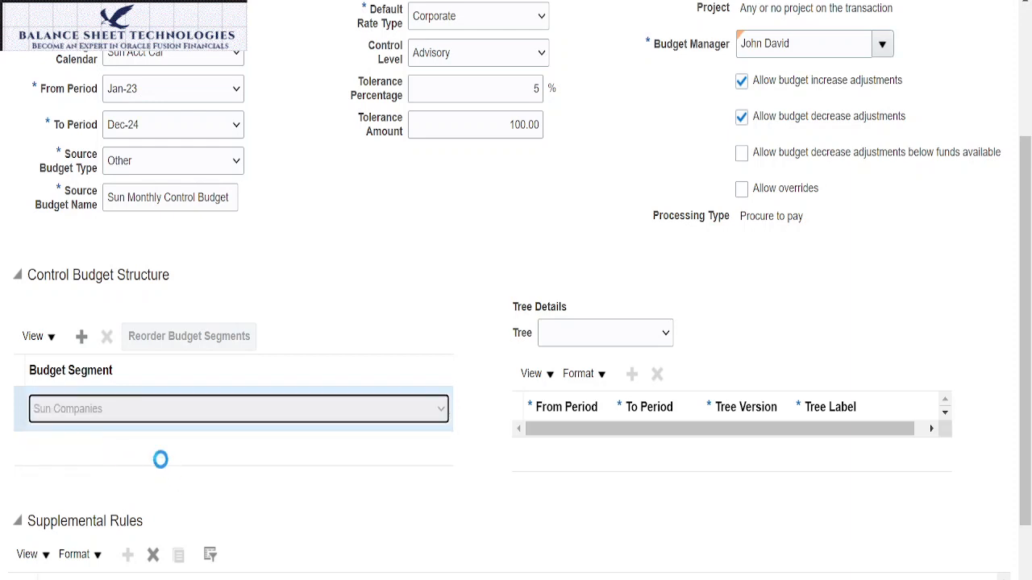
pyautogui.click(83, 338)
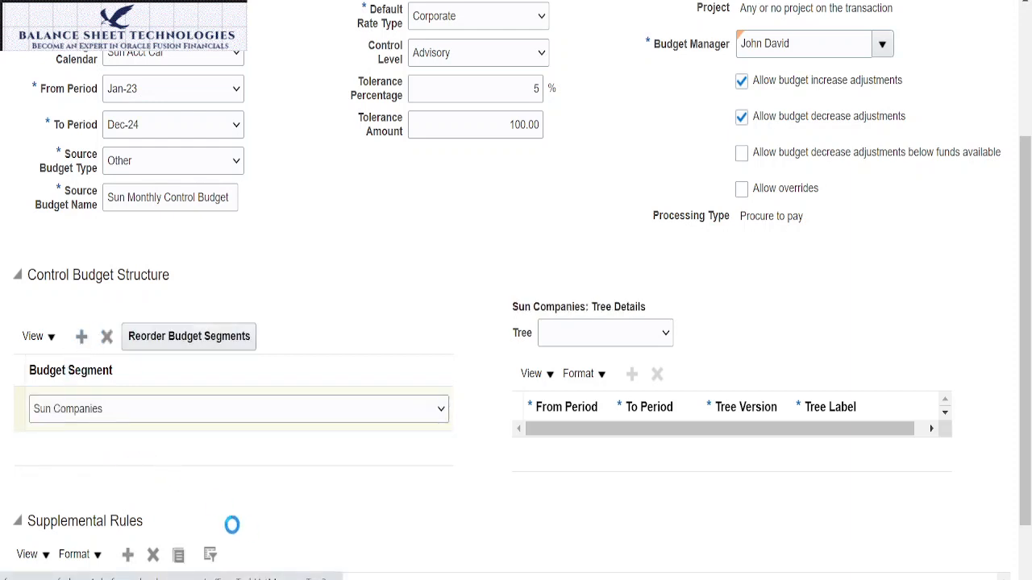
pyautogui.click(436, 455)
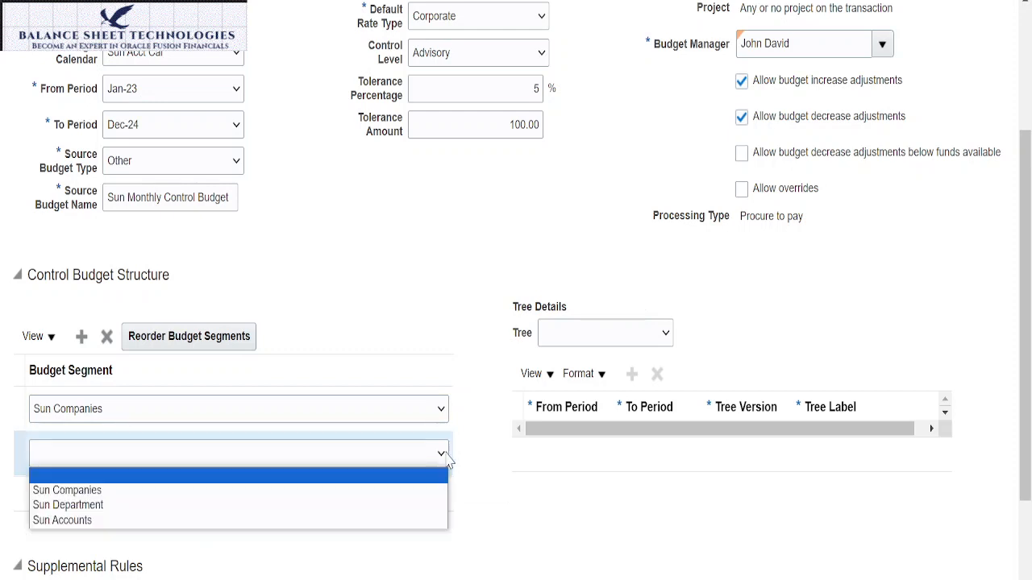
pyautogui.click(120, 501)
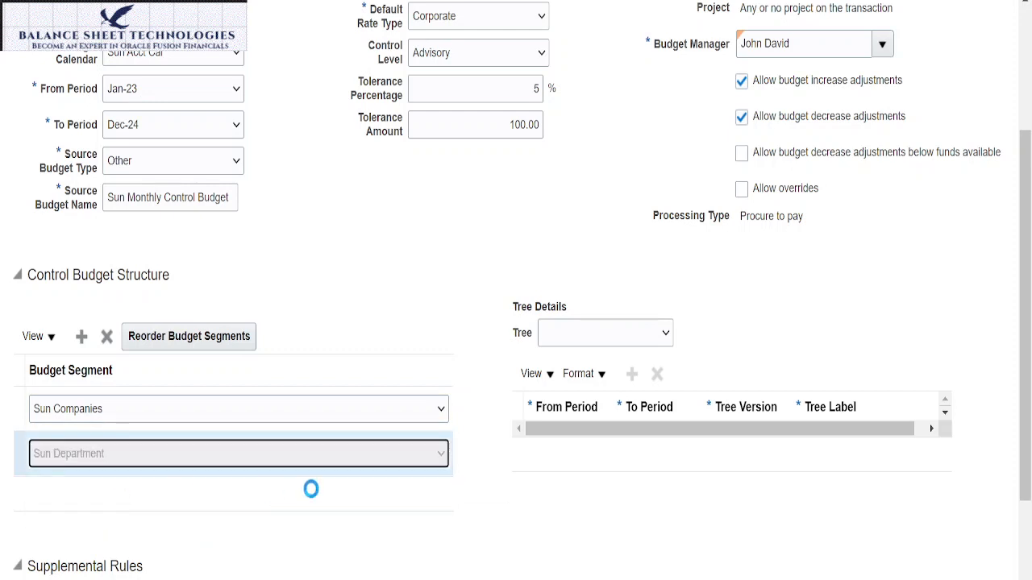
pyautogui.click(389, 484)
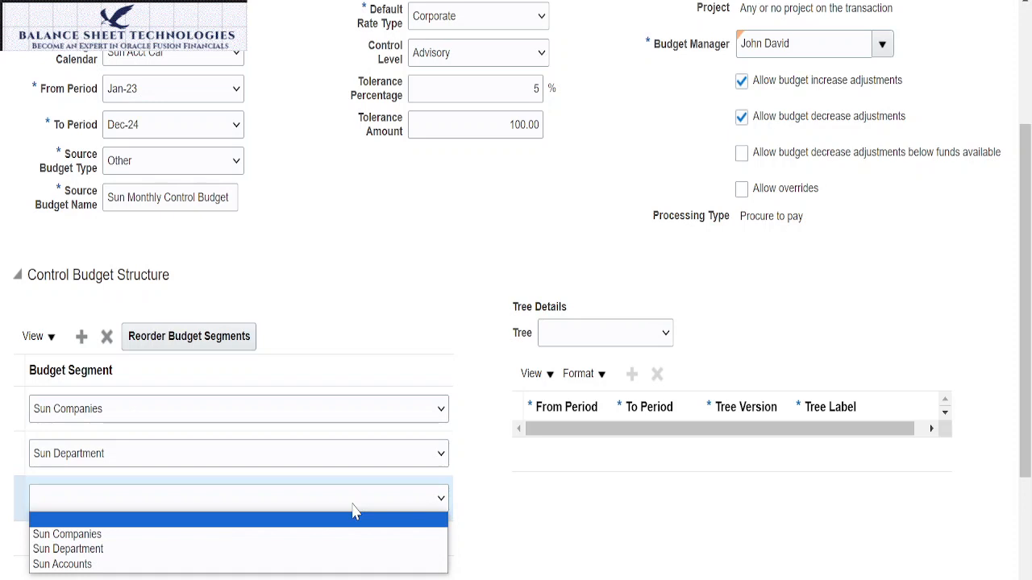
pyautogui.click(95, 565)
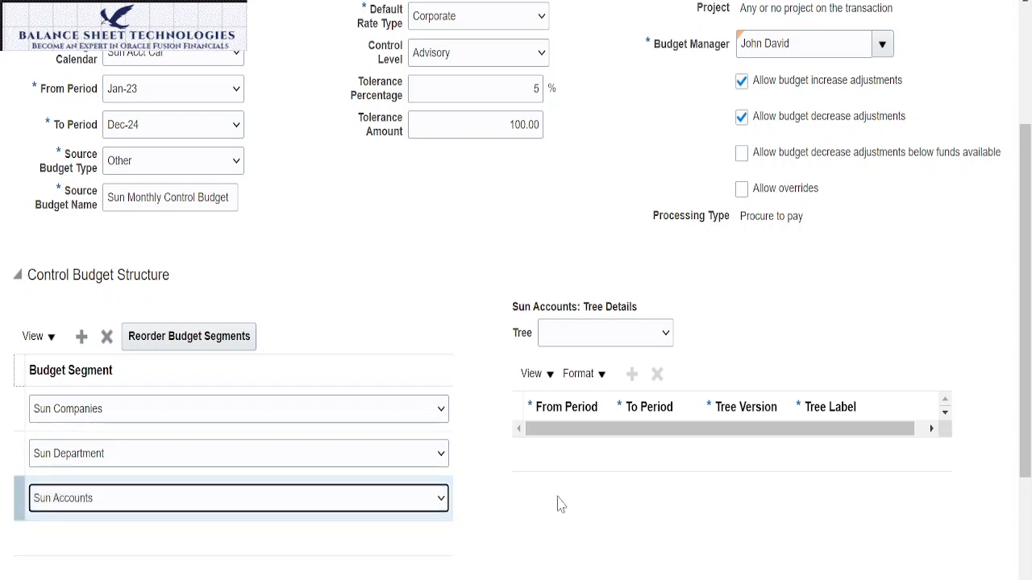
# Step: Review the control budget's header settings, budget segments, tree details and supplemental rules section
pyautogui.scroll(-3, 359, 221)
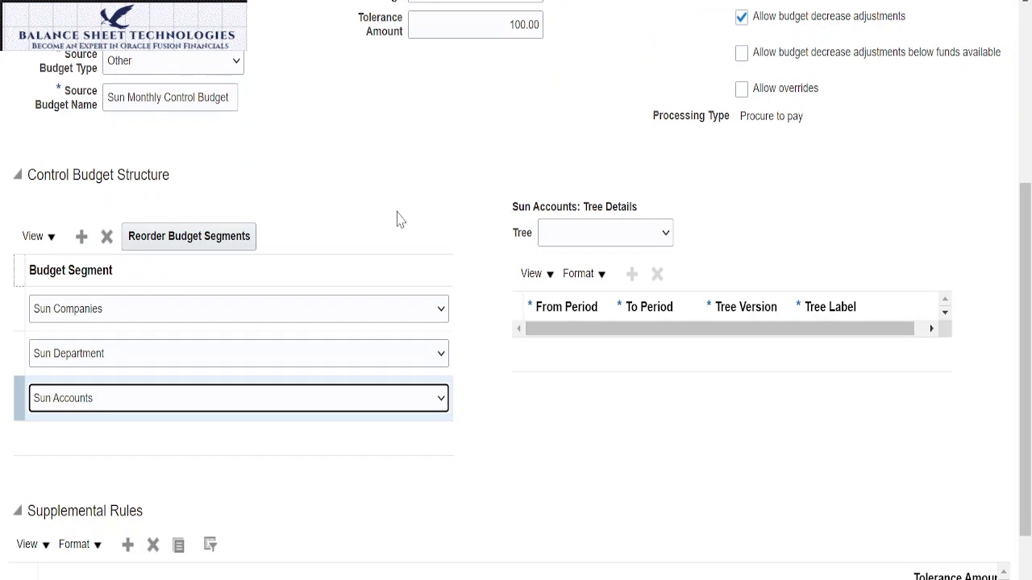
pyautogui.scroll(-2, 399, 218)
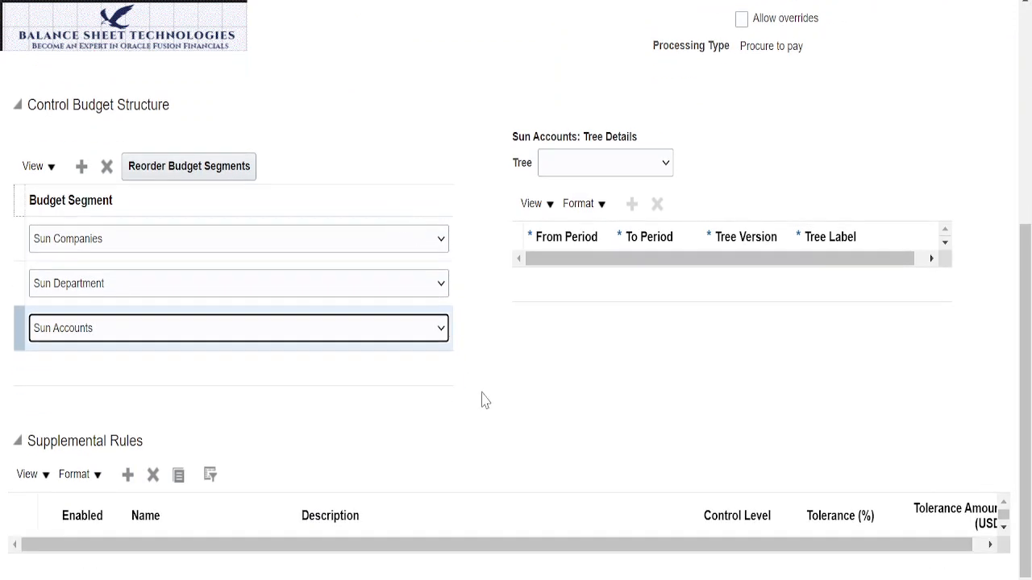
pyautogui.scroll(3, 669, 345)
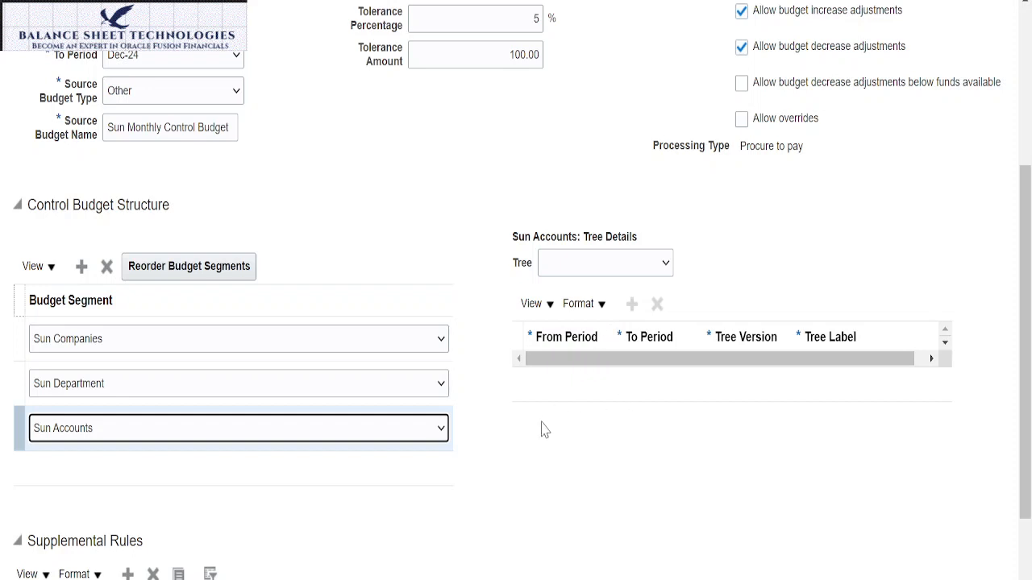
pyautogui.scroll(-1, 562, 401)
pyautogui.scroll(-1, 563, 396)
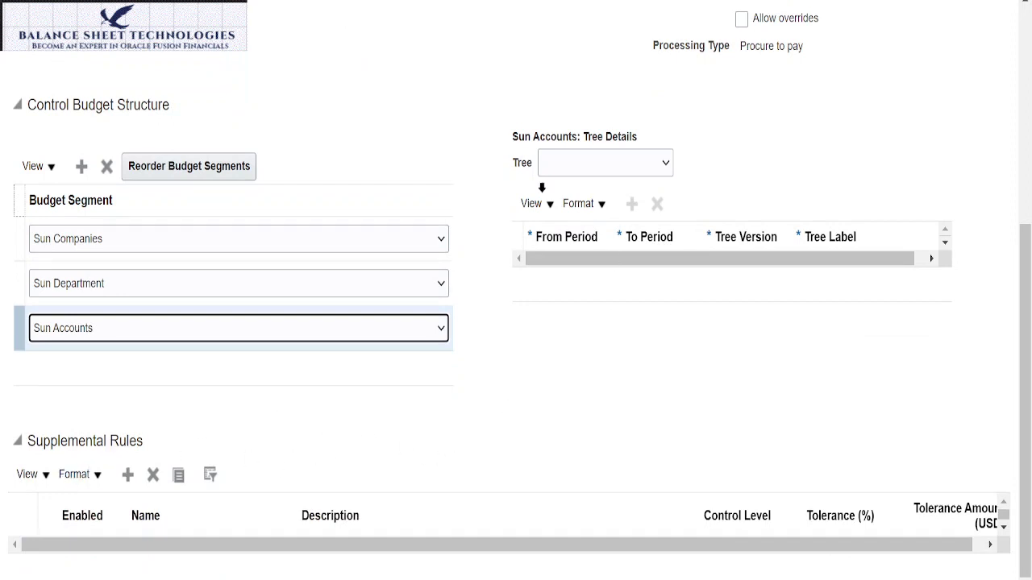
pyautogui.scroll(5, 500, 371)
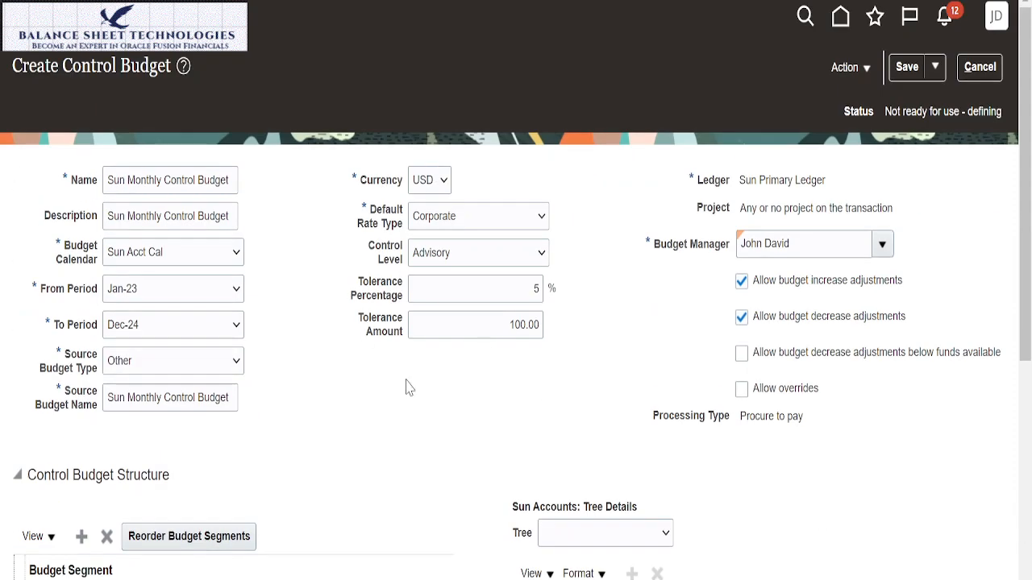
pyautogui.scroll(-5, 437, 330)
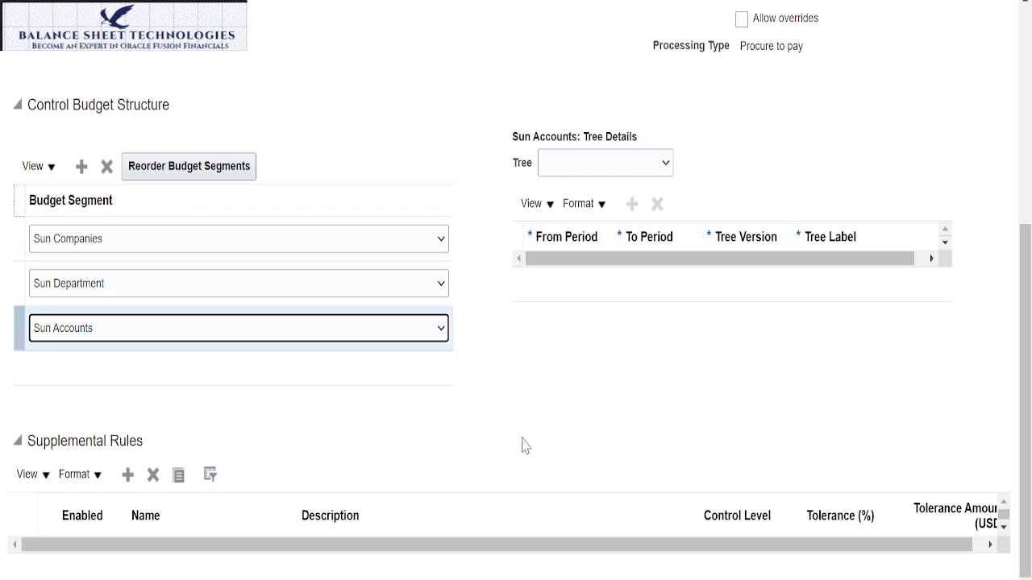
pyautogui.scroll(5, 588, 415)
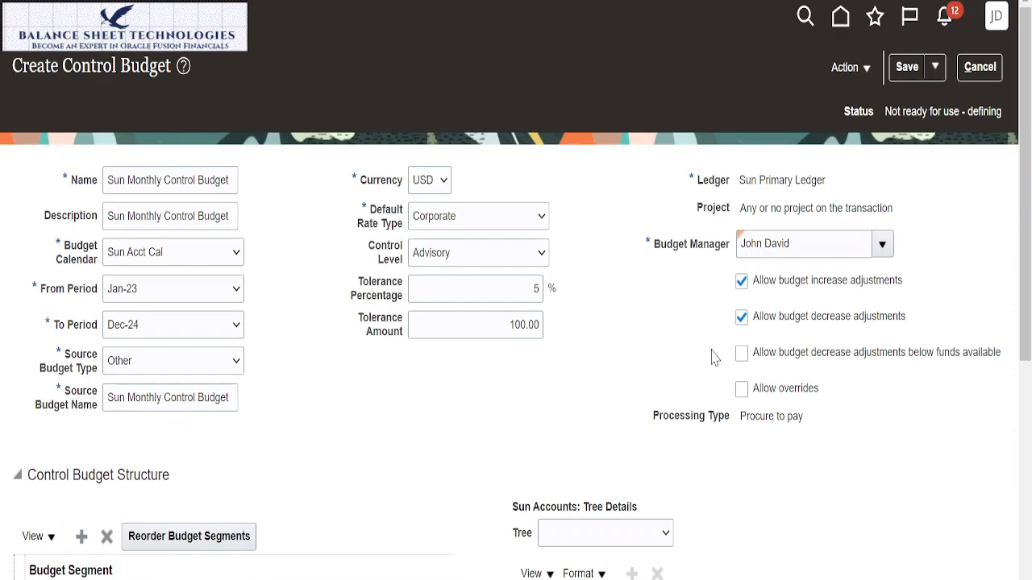
# Step: Save the Sun Monthly Control Budget and submit it for preparation for use, accepting the transaction control warning
pyautogui.click(909, 69)
pyautogui.click(870, 74)
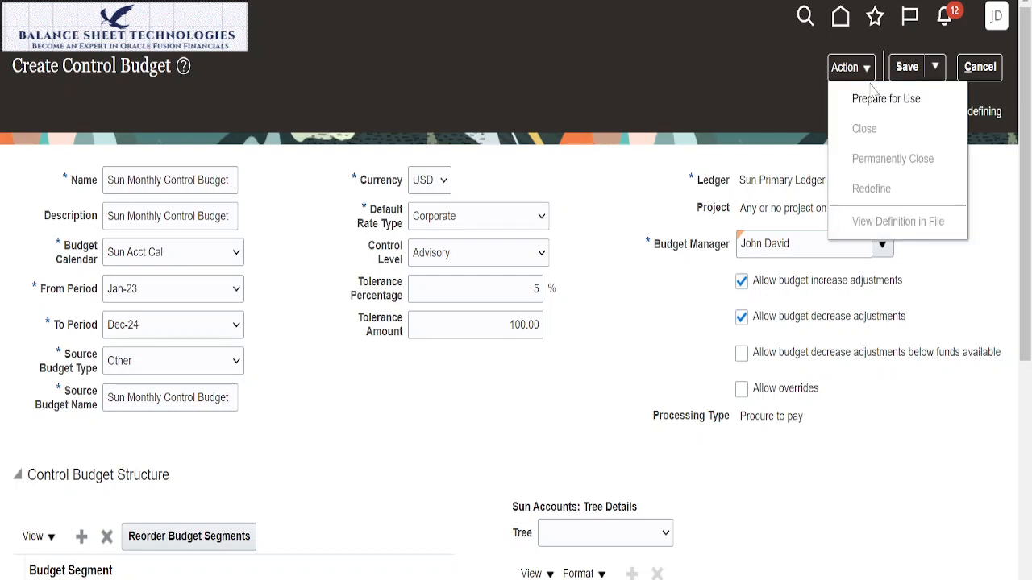
pyautogui.click(871, 105)
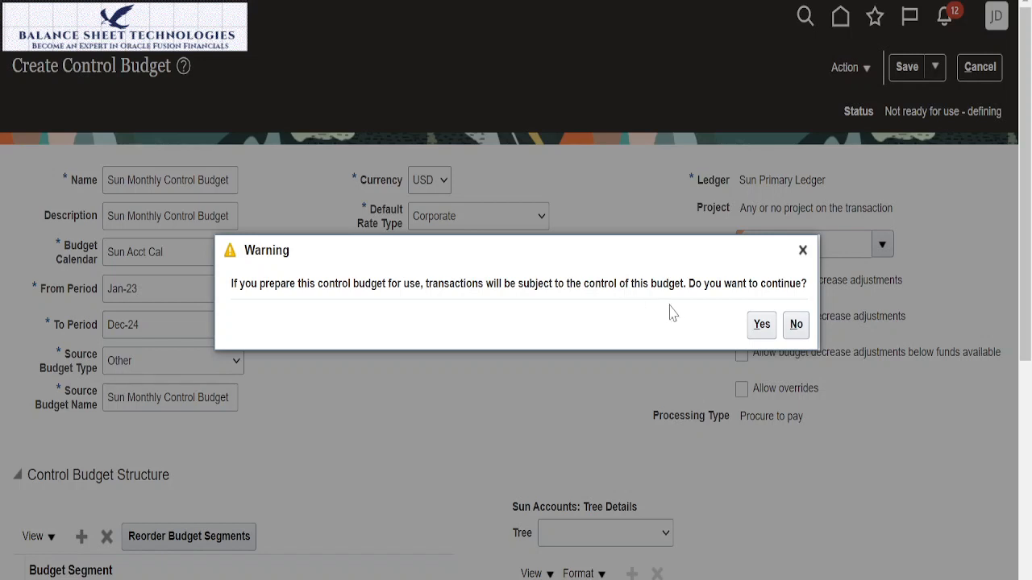
pyautogui.click(762, 325)
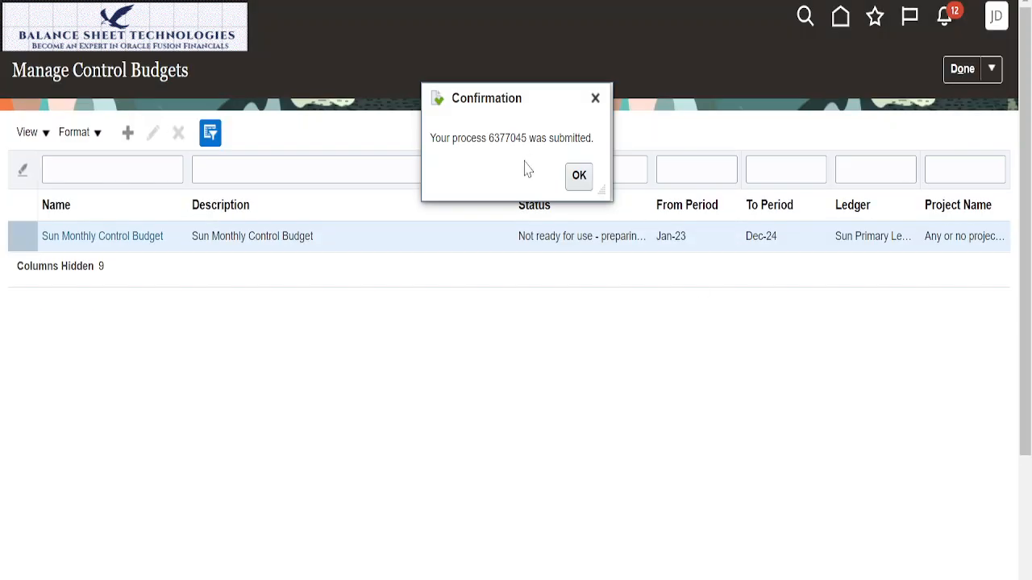
# Step: Copy the submitted process number from the confirmation message and dismiss the message
pyautogui.moveTo(488, 135); pyautogui.dragTo(526, 137)
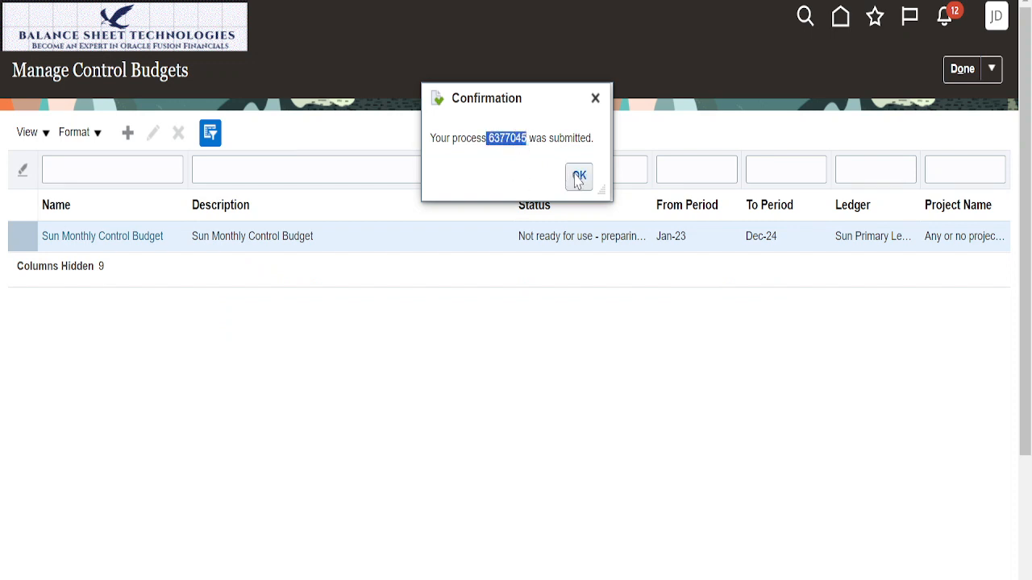
pyautogui.rightClick(513, 137)
pyautogui.click(552, 153)
pyautogui.click(579, 177)
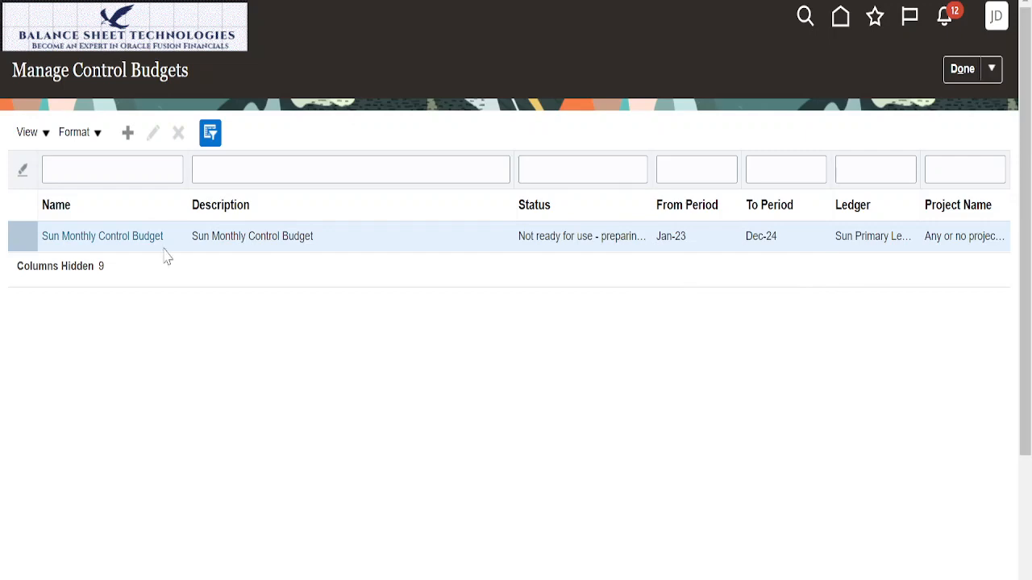
# Step: Examine the Sun Monthly Control Budget's definition and status, and return to the list of control budgets
pyautogui.click(136, 239)
pyautogui.click(137, 239)
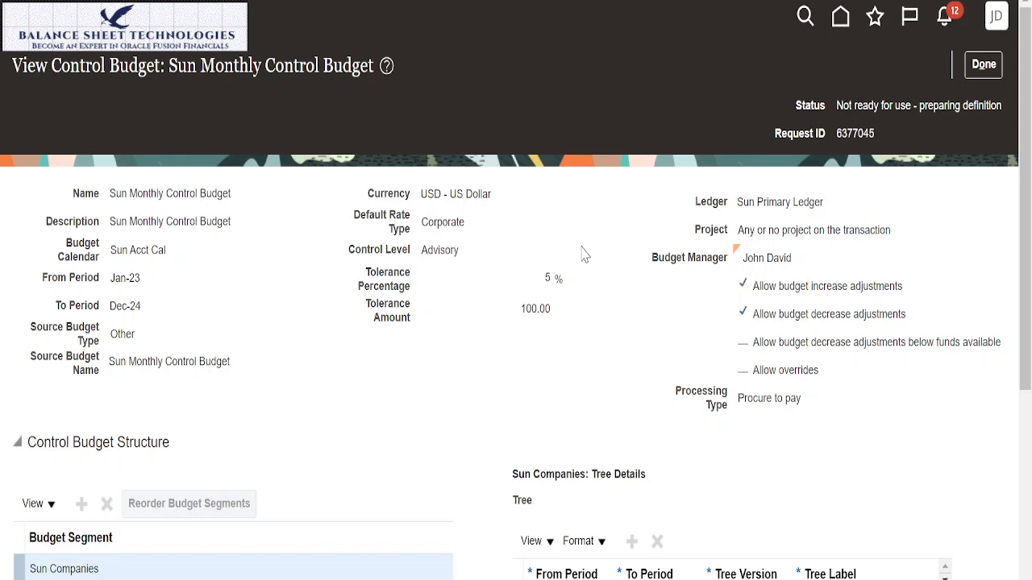
pyautogui.click(985, 66)
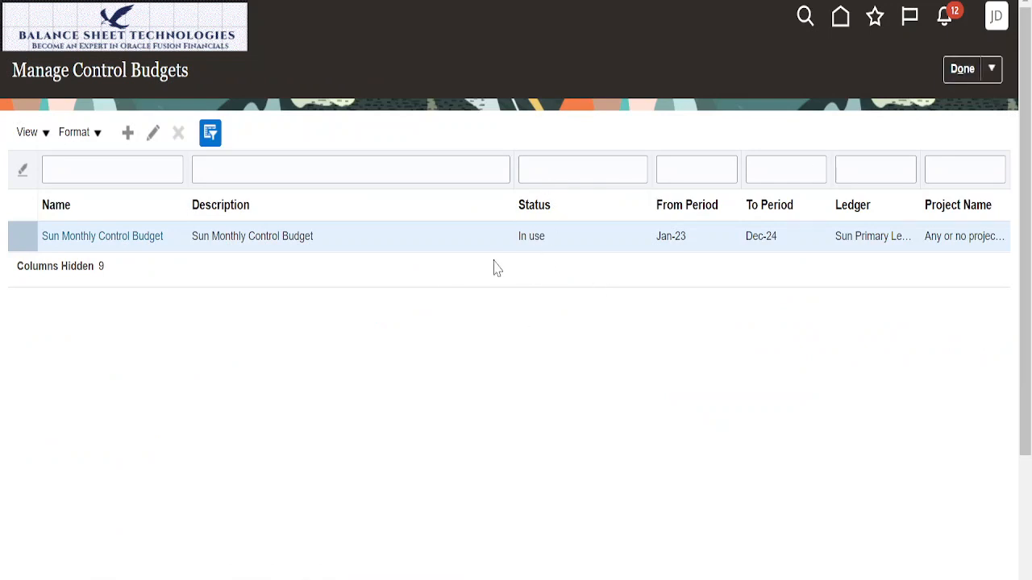
# Step: Create a new control budget and name it Sun Yearly Control Budget
pyautogui.click(133, 140)
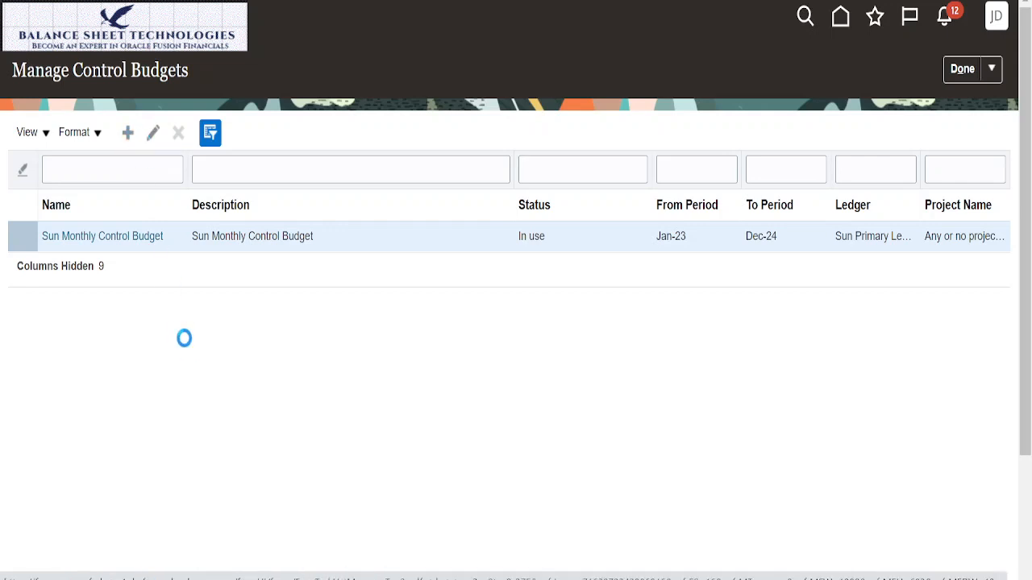
pyautogui.click(140, 182)
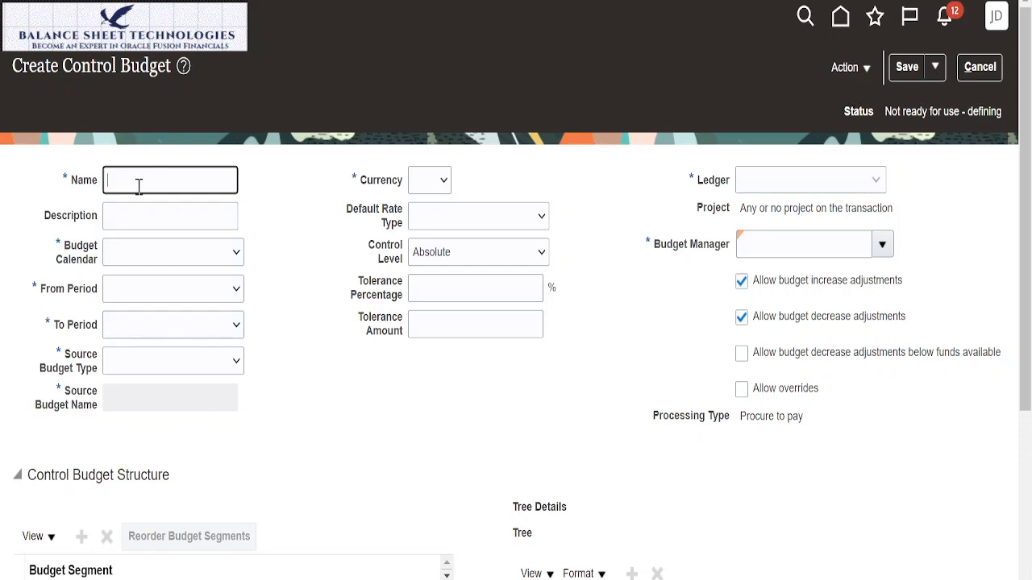
pyautogui.write('Sun')
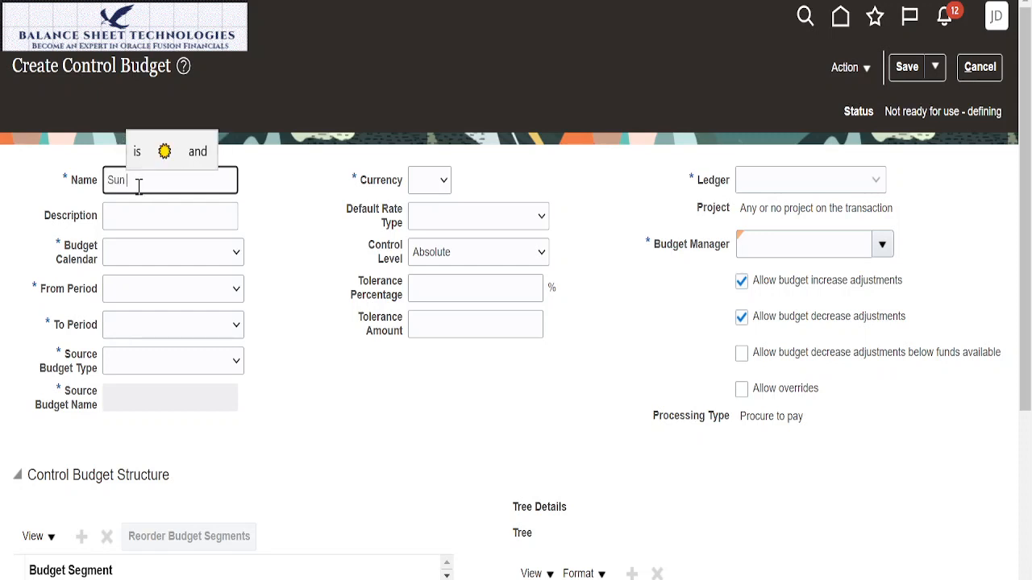
pyautogui.write(' Yr')
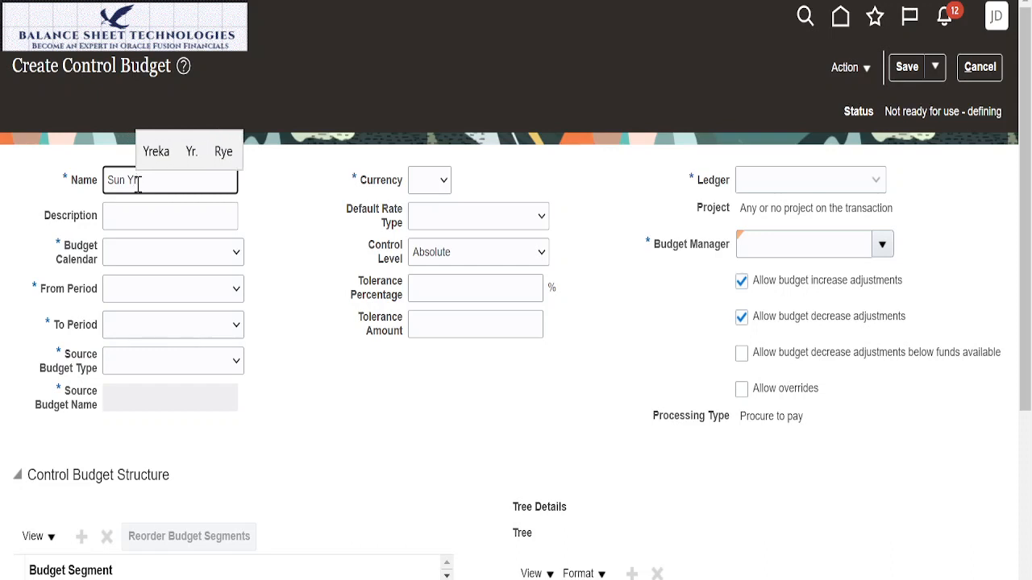
pyautogui.press('BackSpace')
pyautogui.write('early ')
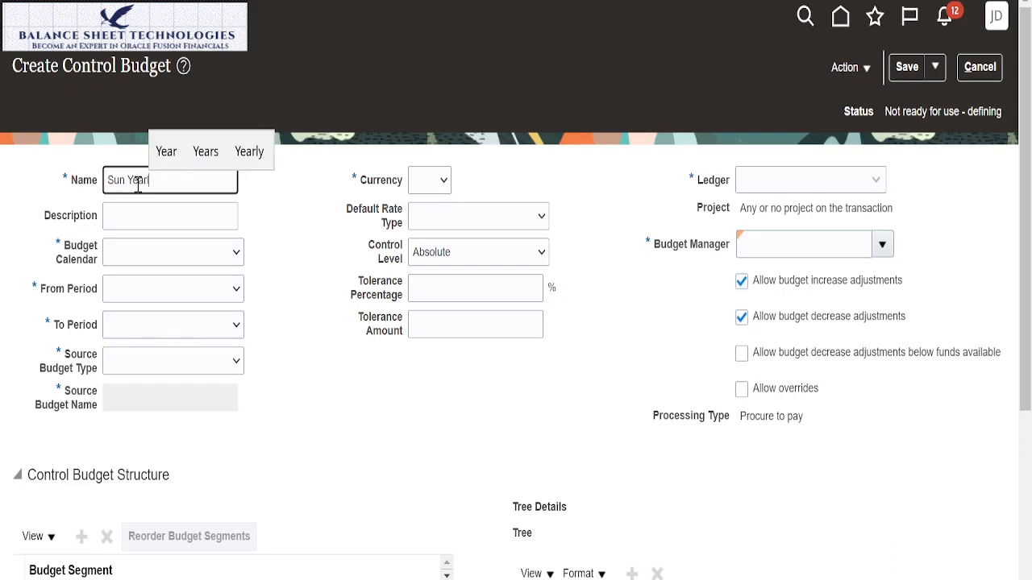
pyautogui.write('C')
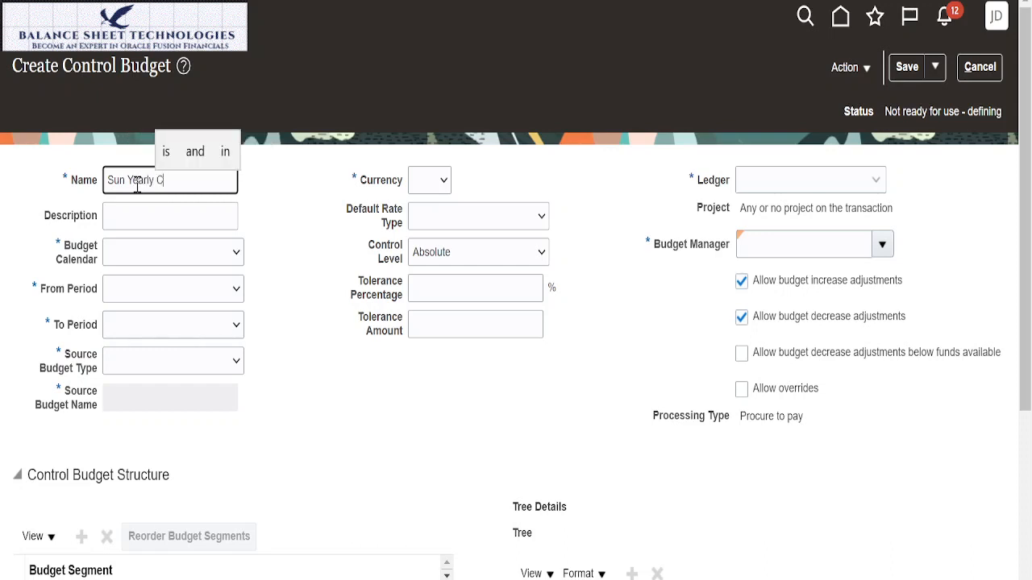
pyautogui.write('ontrol Bud')
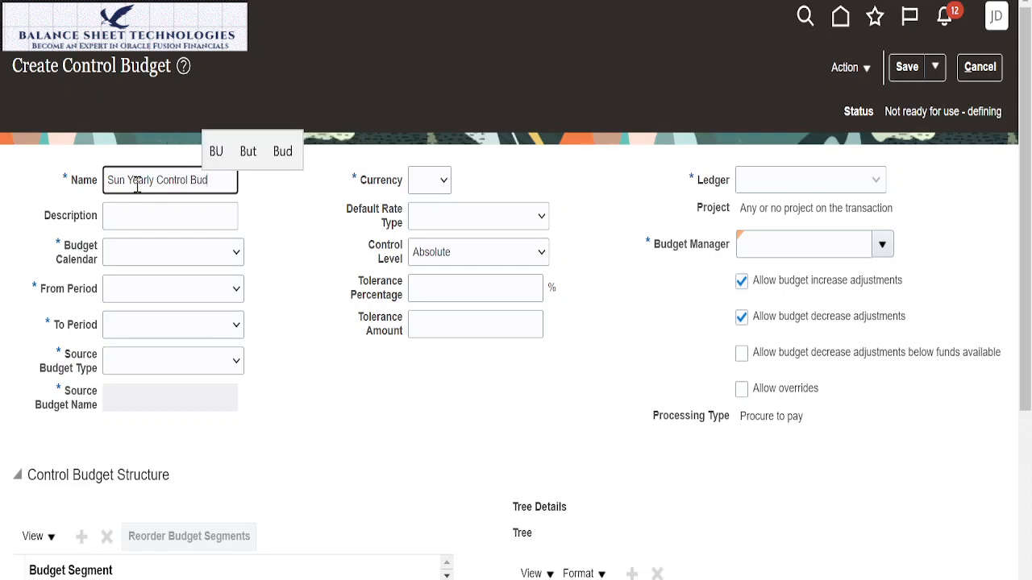
pyautogui.write('get')
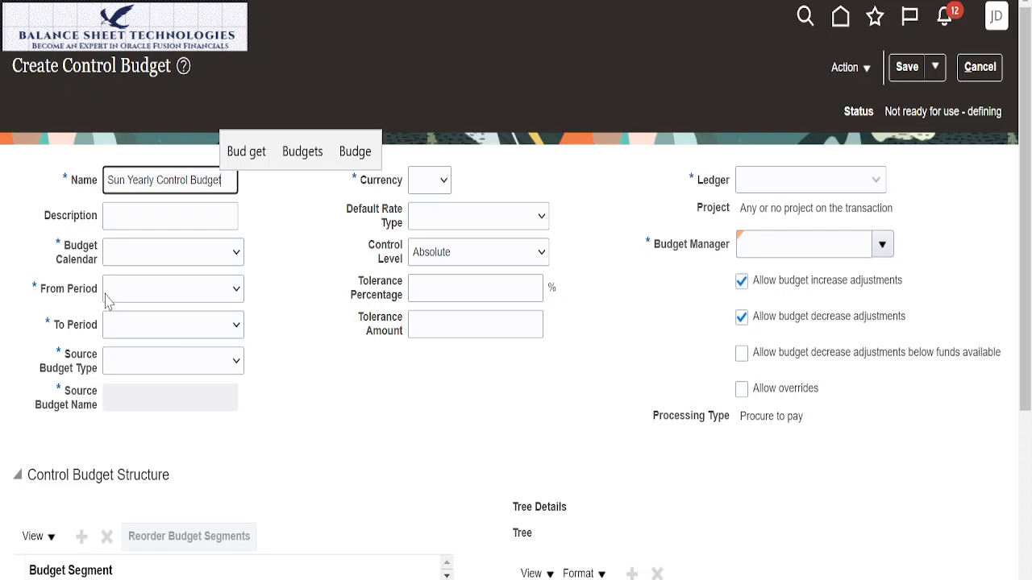
# Step: Copy the control budget's name into its description as Sun Yearly Control Budget
pyautogui.hotkey('ctrl', 'f')
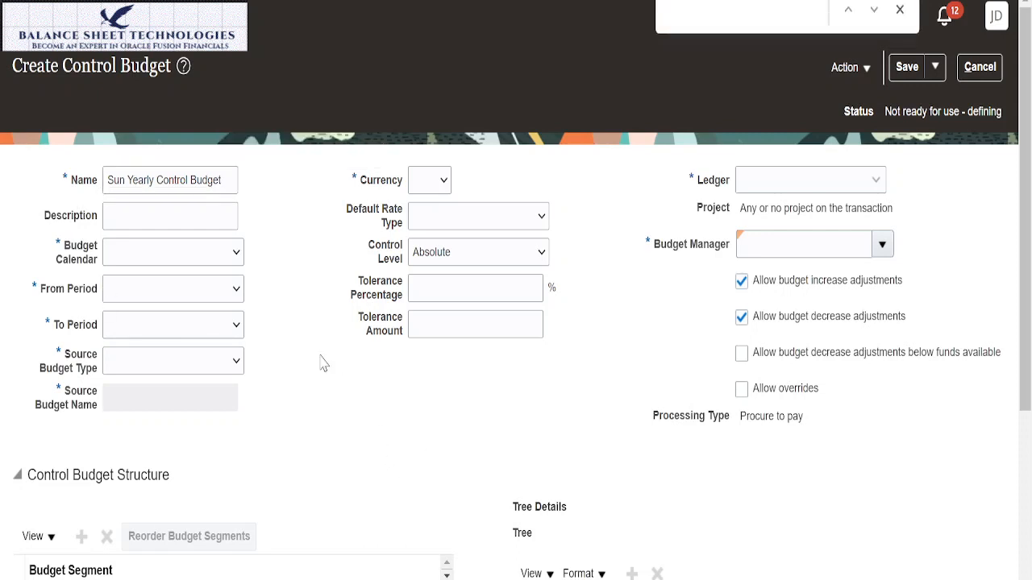
pyautogui.press('Escape')
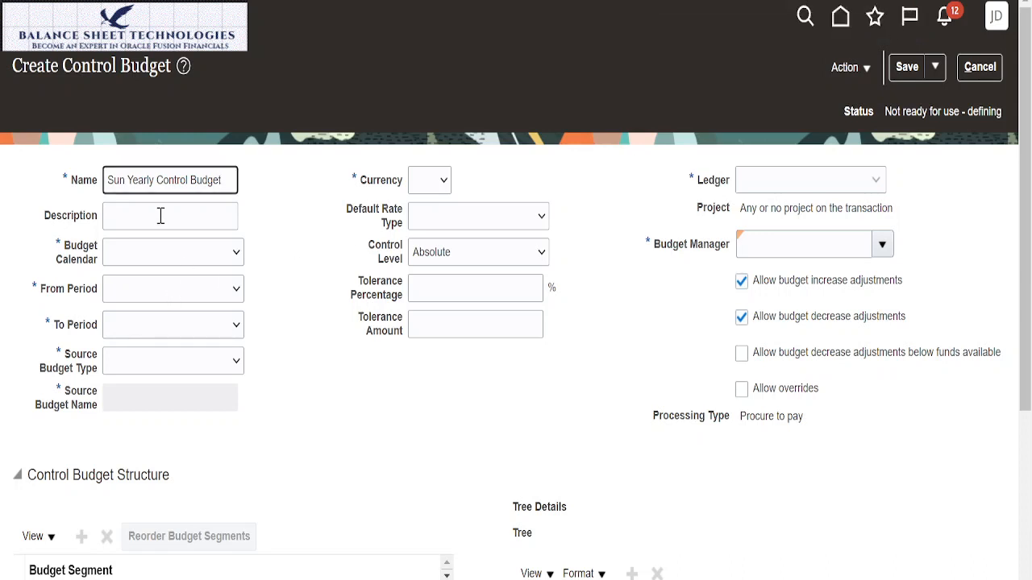
pyautogui.moveTo(222, 179); pyautogui.dragTo(5, 157)
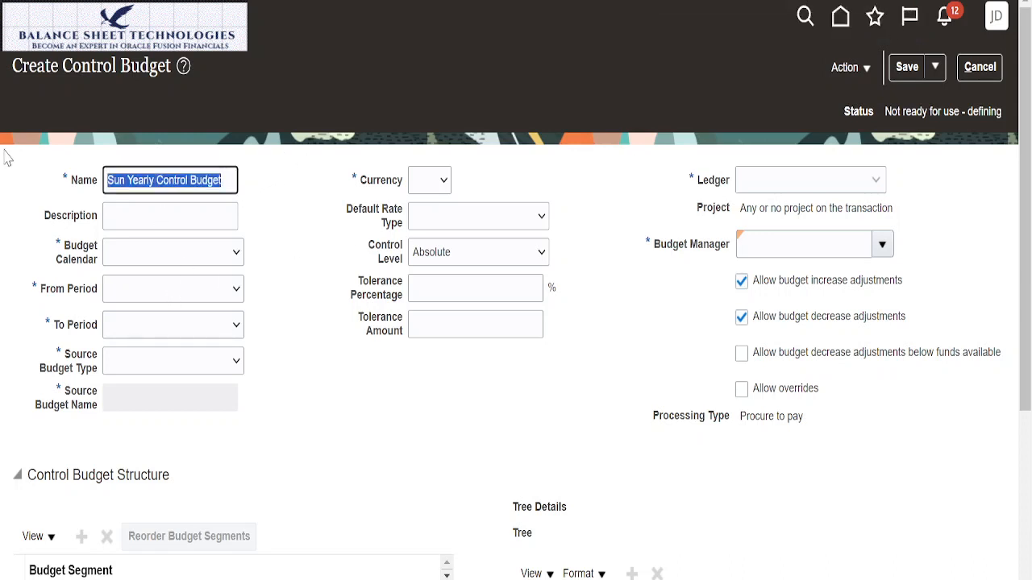
pyautogui.click(154, 216)
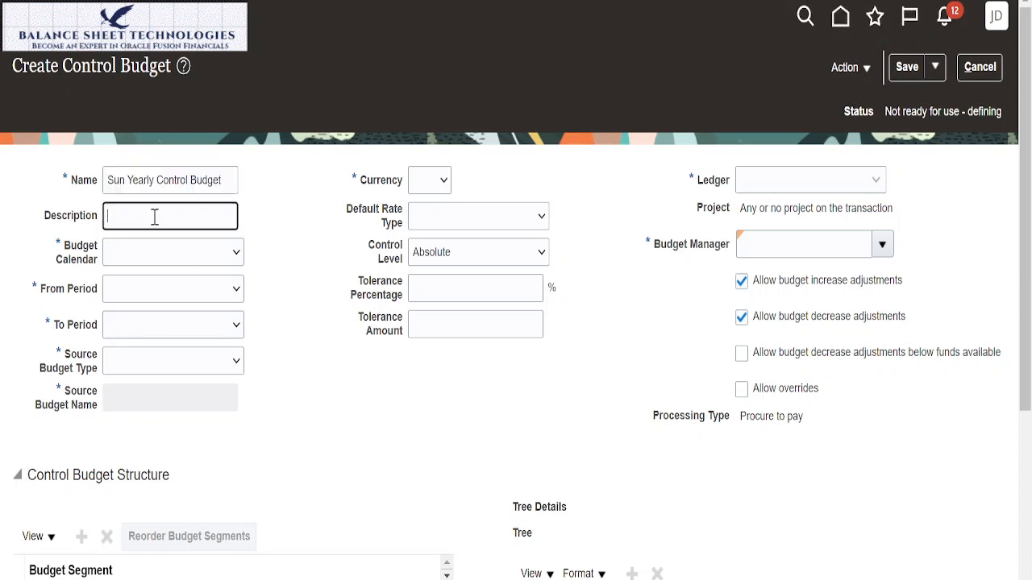
pyautogui.hotkey('ctrl', 'v')
# Step: Set the budget calendar to Sun Yr Bud Cal and use Sun Yr Bud Cal as both the from and to period
pyautogui.click(235, 253)
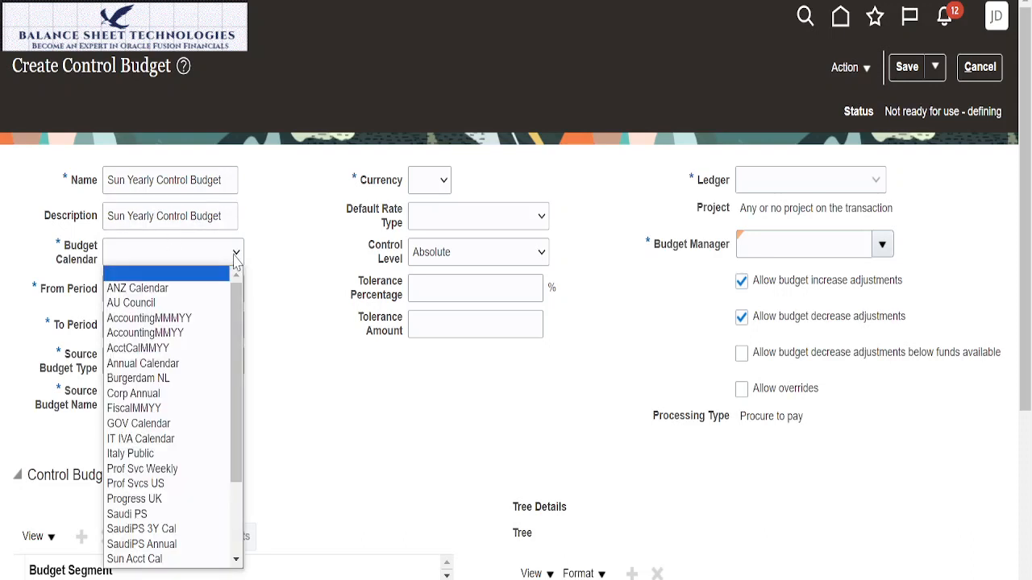
pyautogui.moveTo(238, 435); pyautogui.dragTo(240, 458)
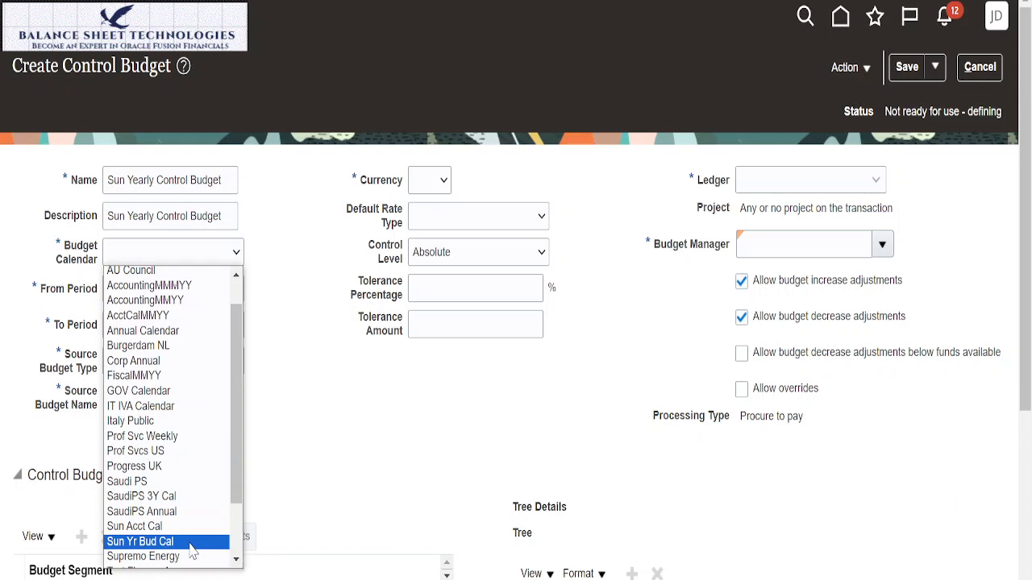
pyautogui.click(191, 544)
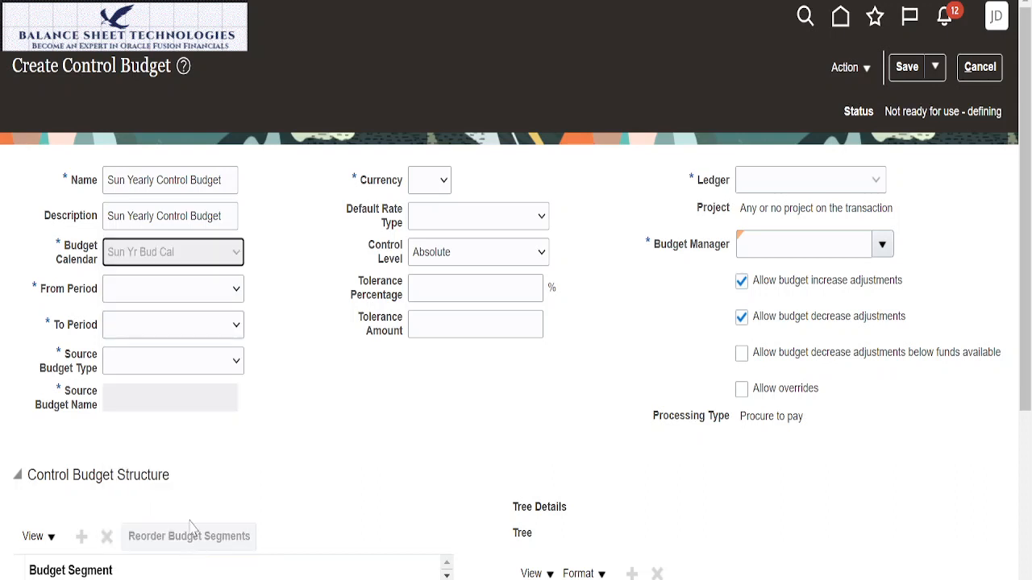
pyautogui.click(237, 297)
pyautogui.click(207, 329)
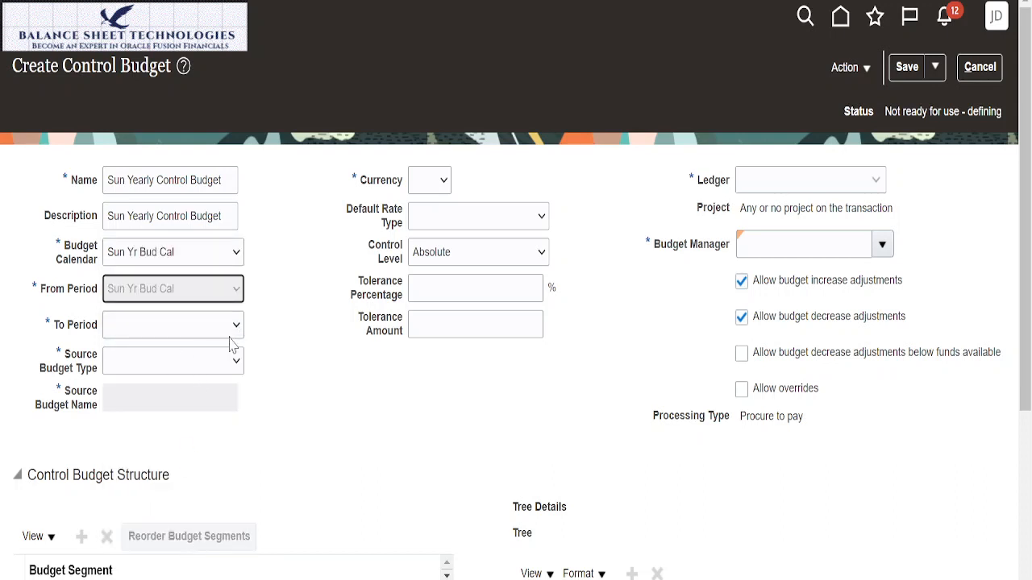
pyautogui.click(237, 337)
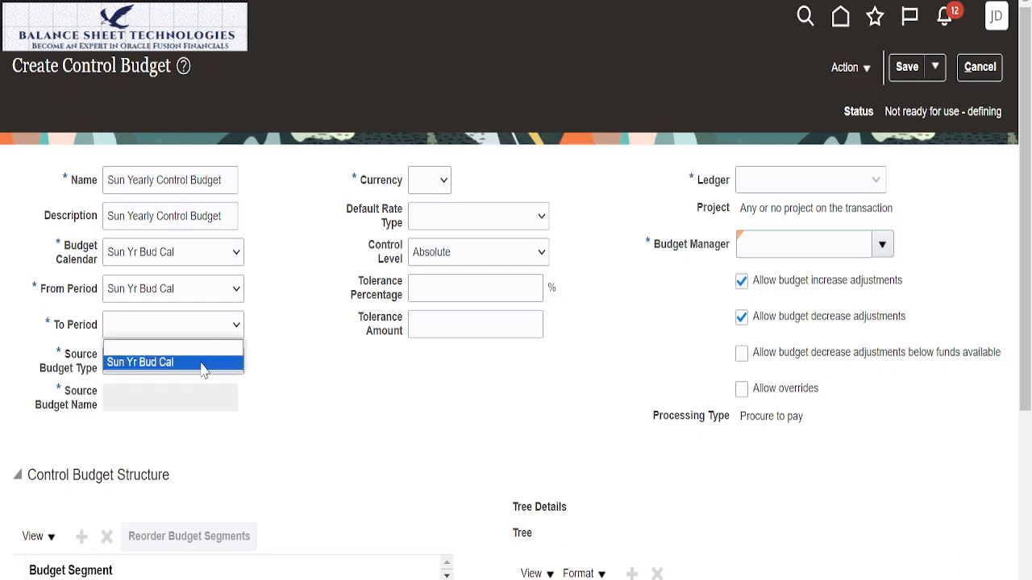
pyautogui.click(205, 364)
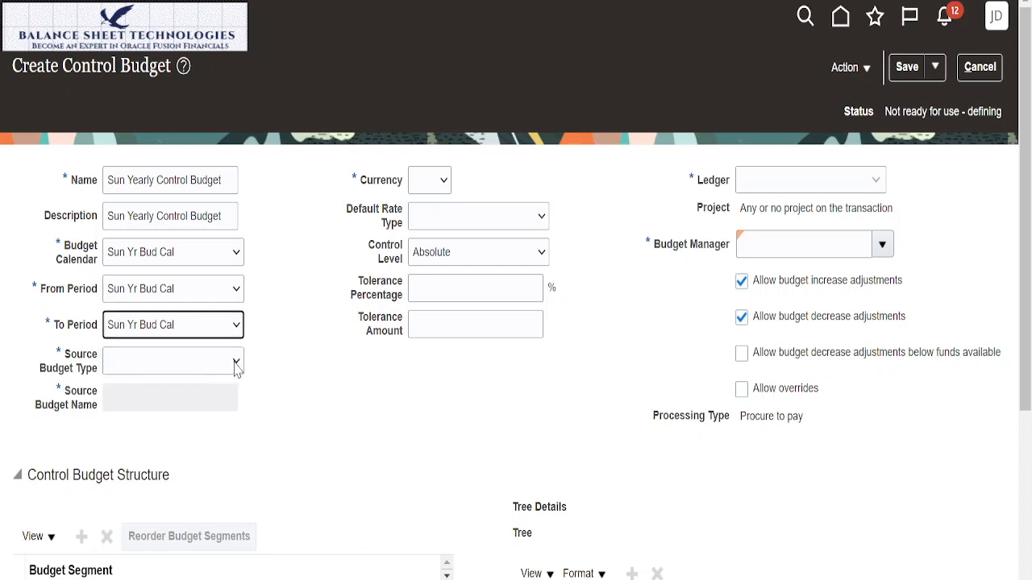
# Step: Set the source budget type to Control budget and choose Sun Monthly Control Budget as the source budget
pyautogui.click(236, 365)
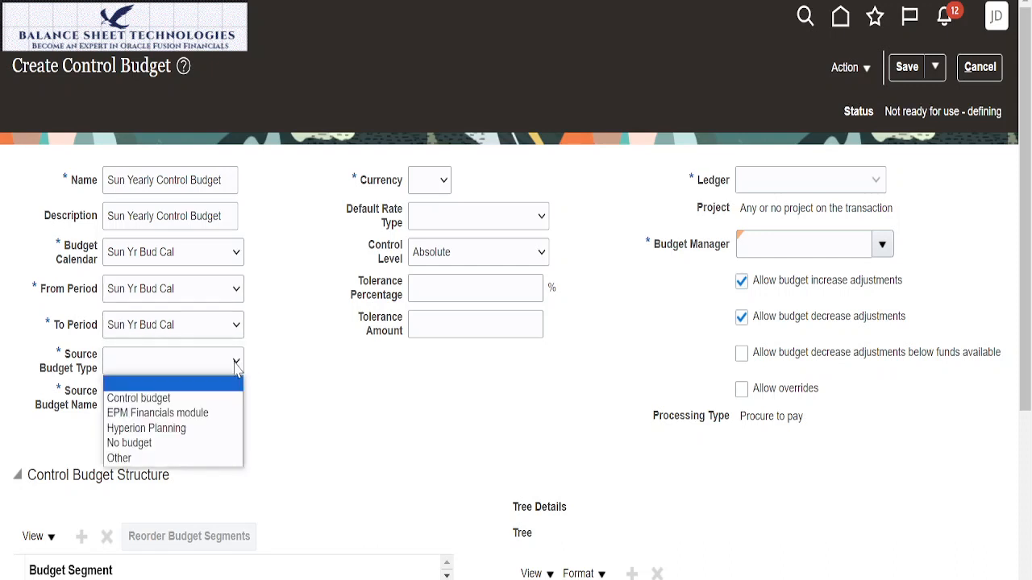
pyautogui.click(193, 399)
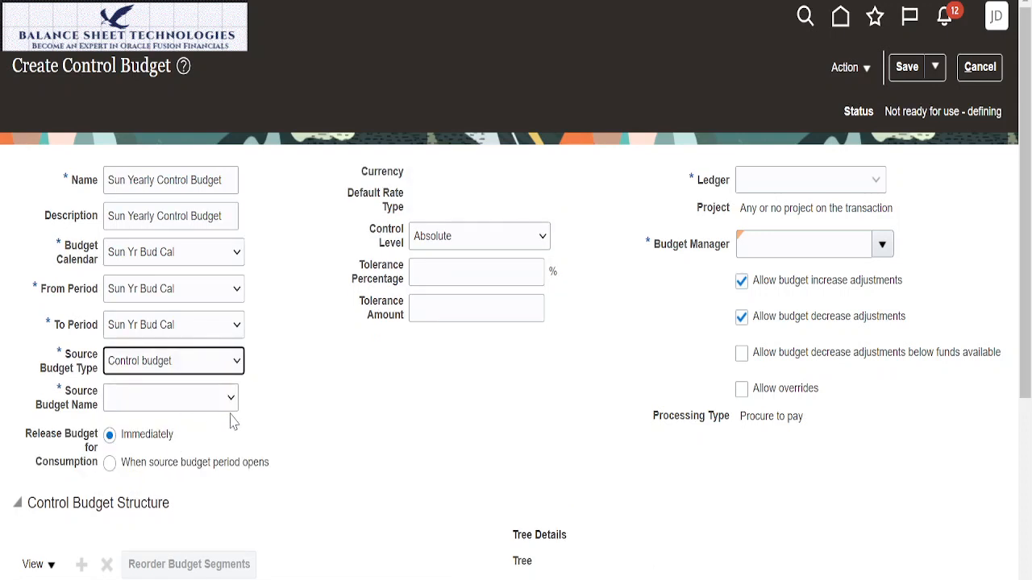
pyautogui.click(233, 407)
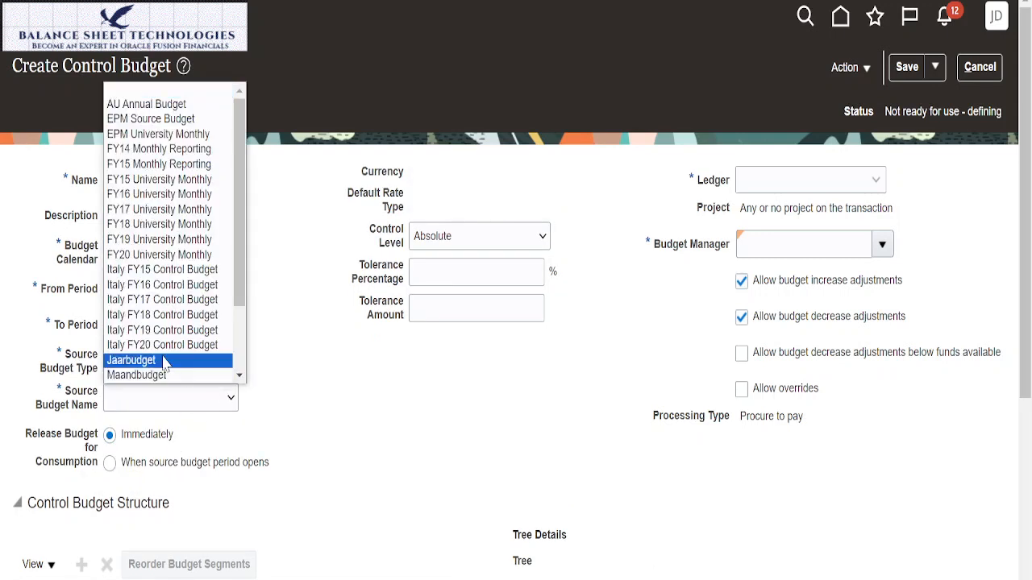
pyautogui.moveTo(244, 288); pyautogui.dragTo(249, 372)
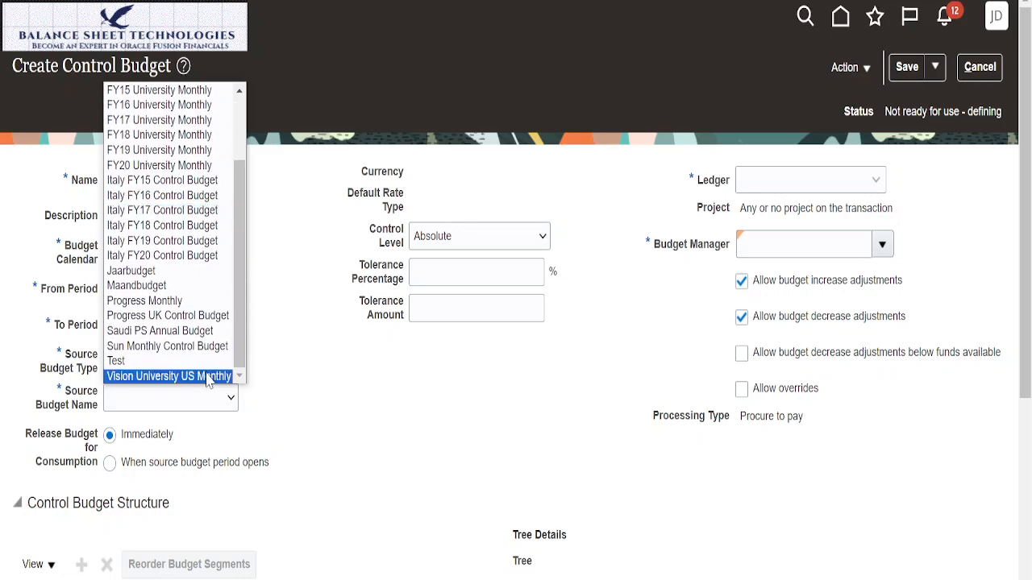
pyautogui.click(189, 346)
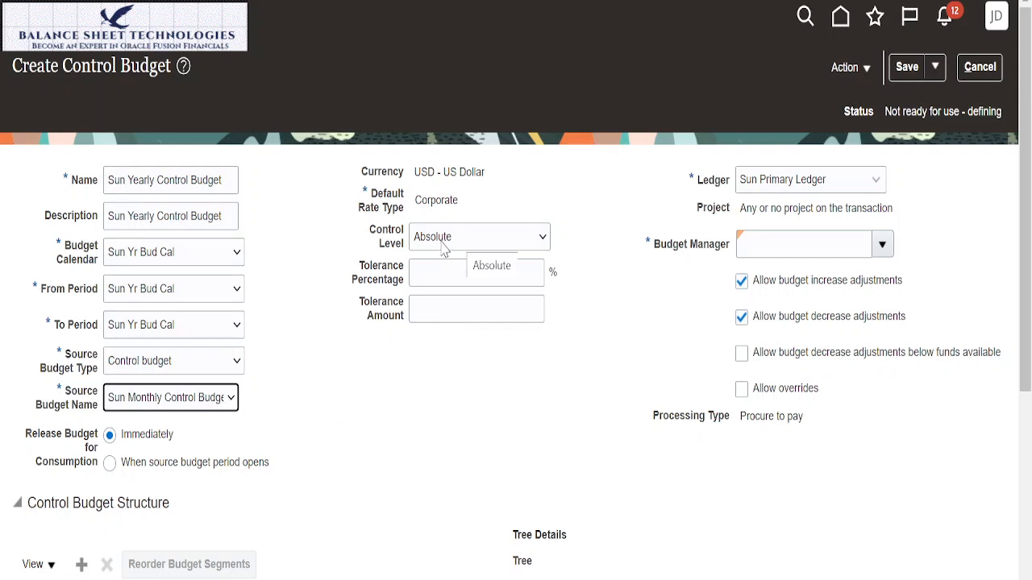
# Step: Keep the Absolute control level with a 5% tolerance and a tolerance amount of 100, and assign the budget manager
pyautogui.click(541, 239)
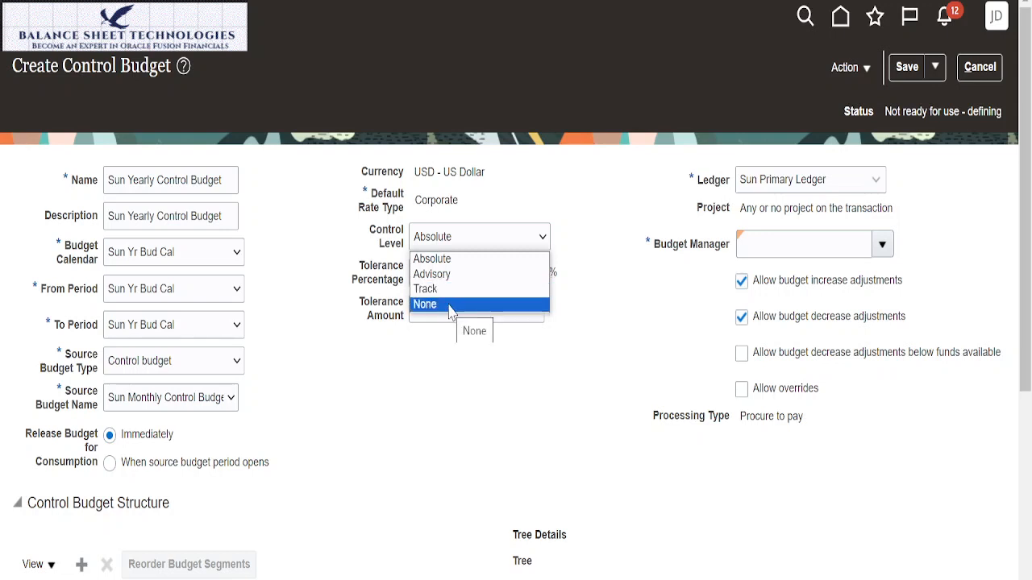
pyautogui.click(429, 375)
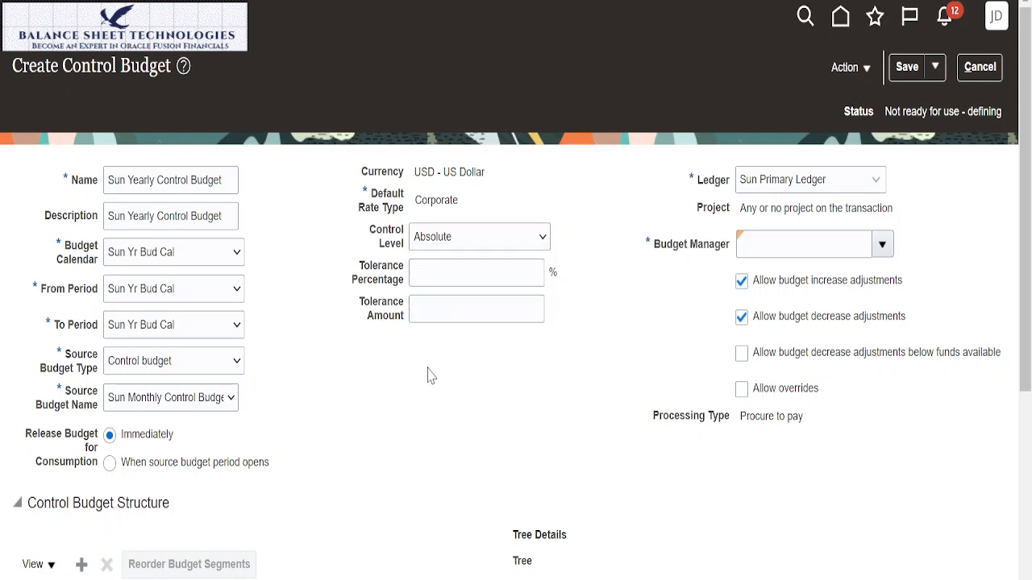
pyautogui.click(517, 275)
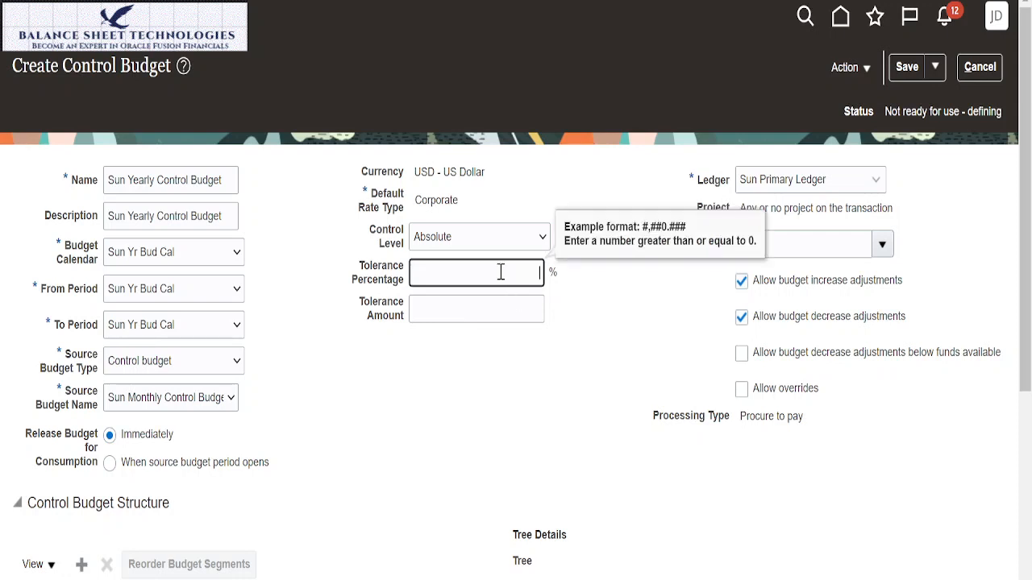
pyautogui.click(499, 315)
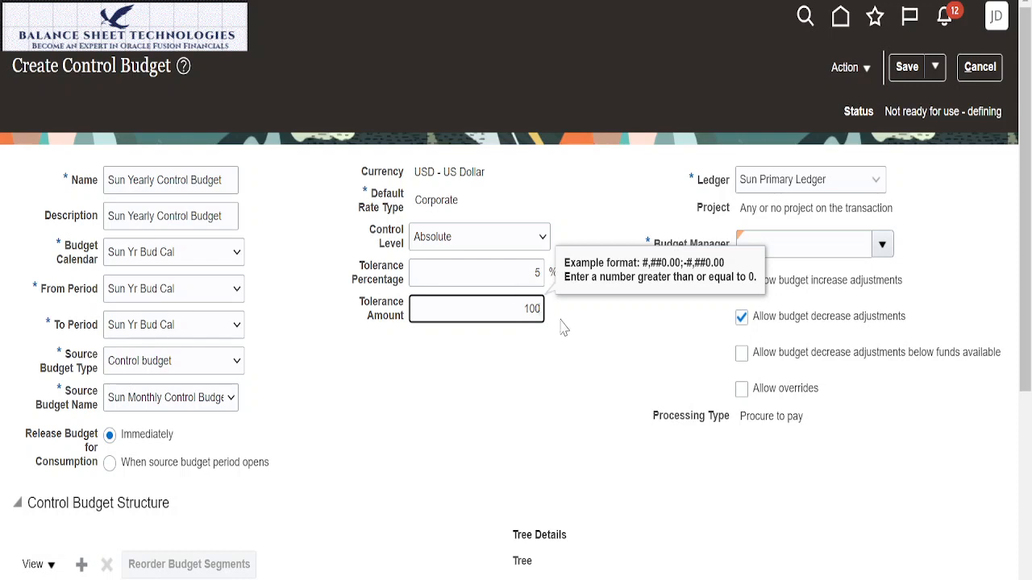
pyautogui.press('Tab')
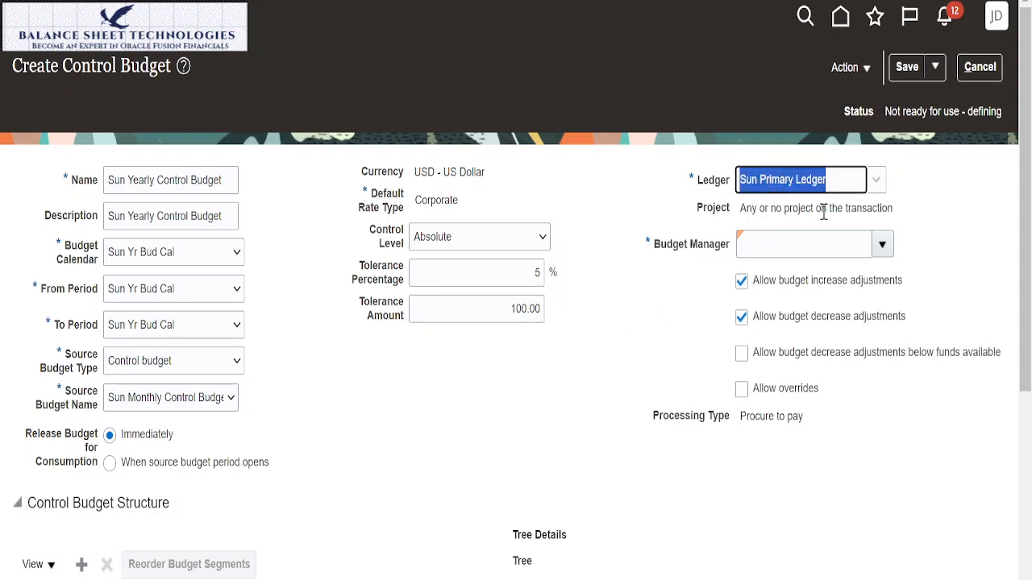
pyautogui.click(882, 244)
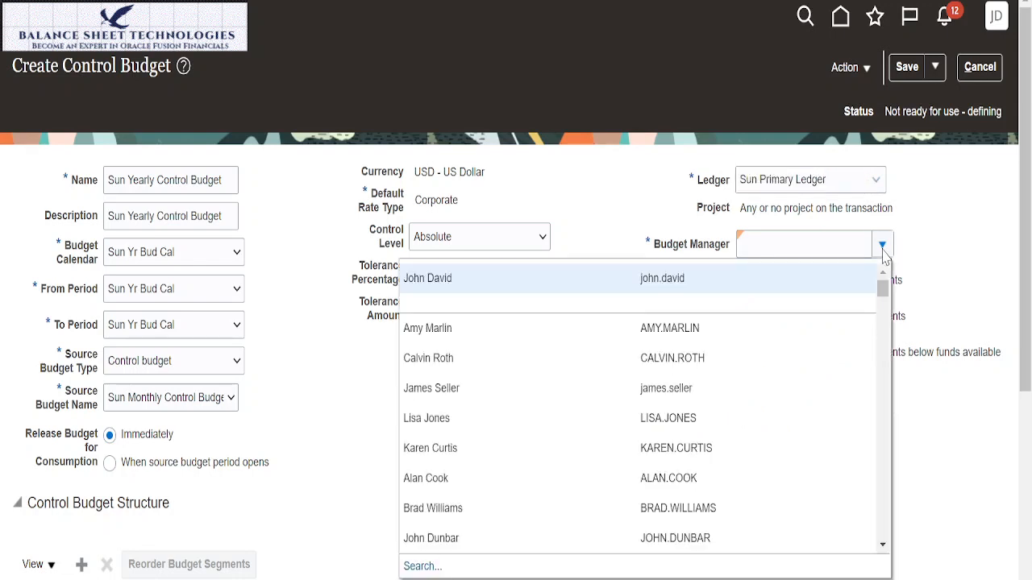
pyautogui.click(447, 278)
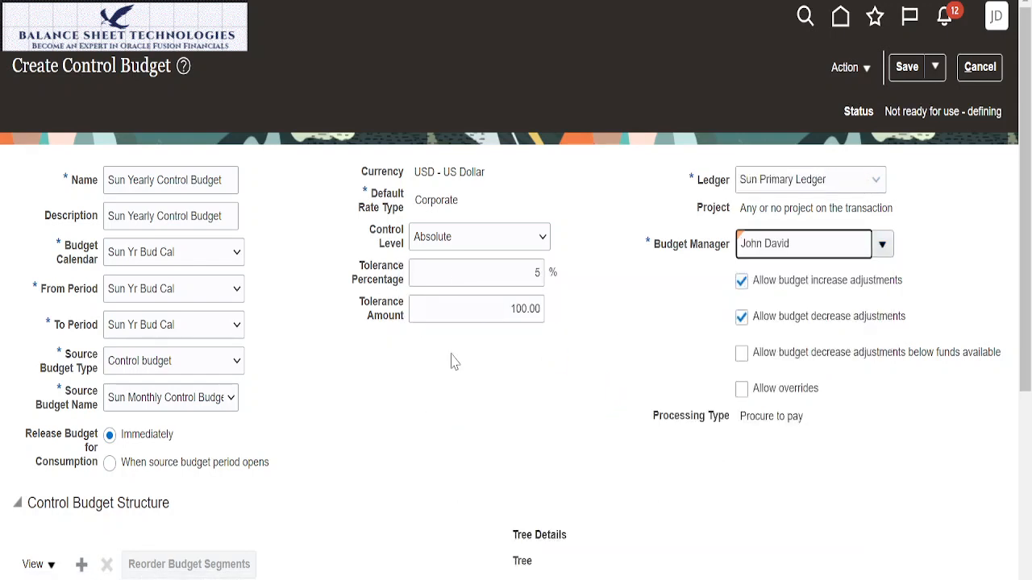
# Step: Add Sun Companies and Sun Department as budget segments in the control budget structure
pyautogui.scroll(-4, 345, 417)
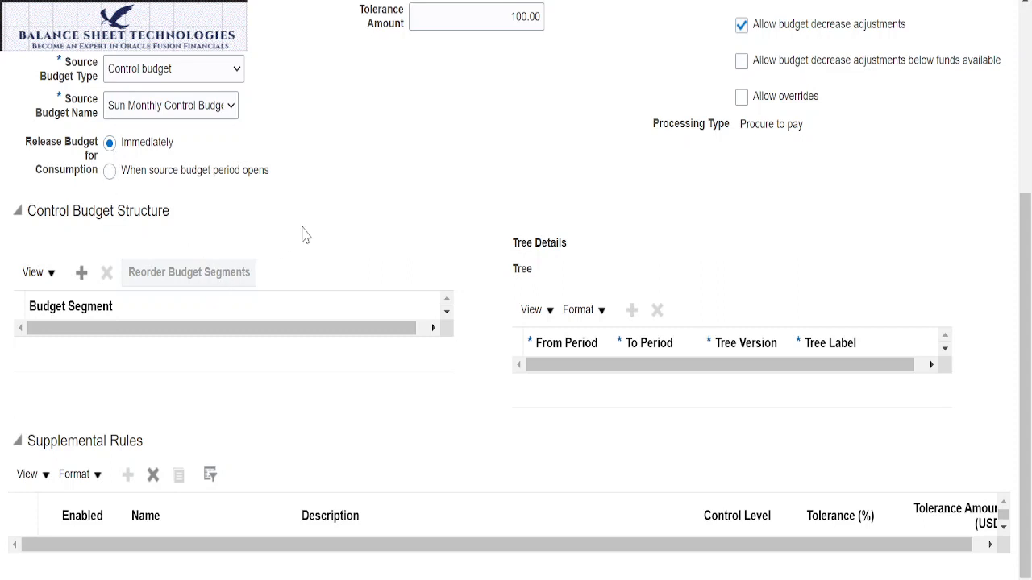
pyautogui.click(81, 271)
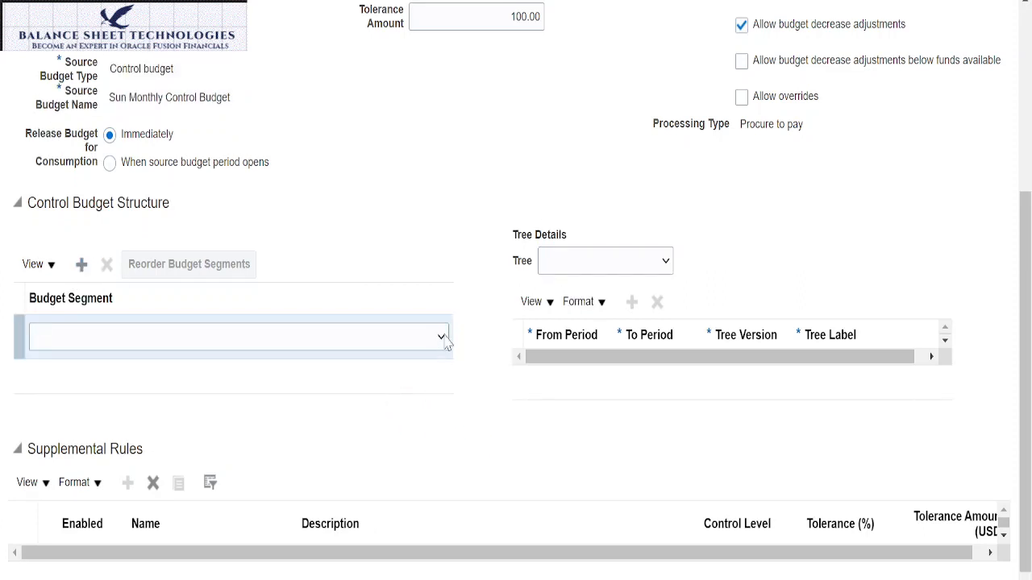
pyautogui.click(441, 337)
pyautogui.click(90, 374)
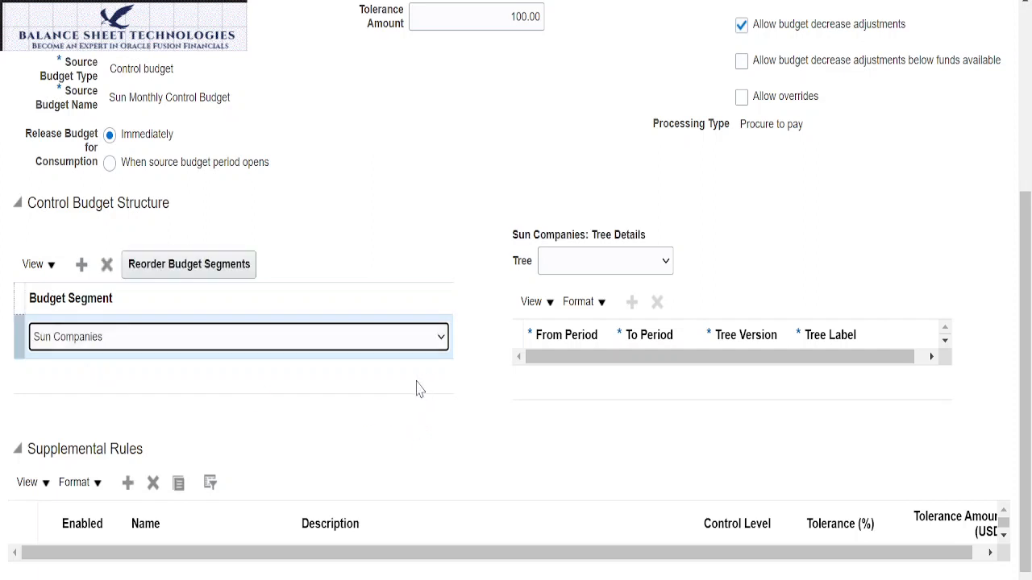
pyautogui.click(82, 266)
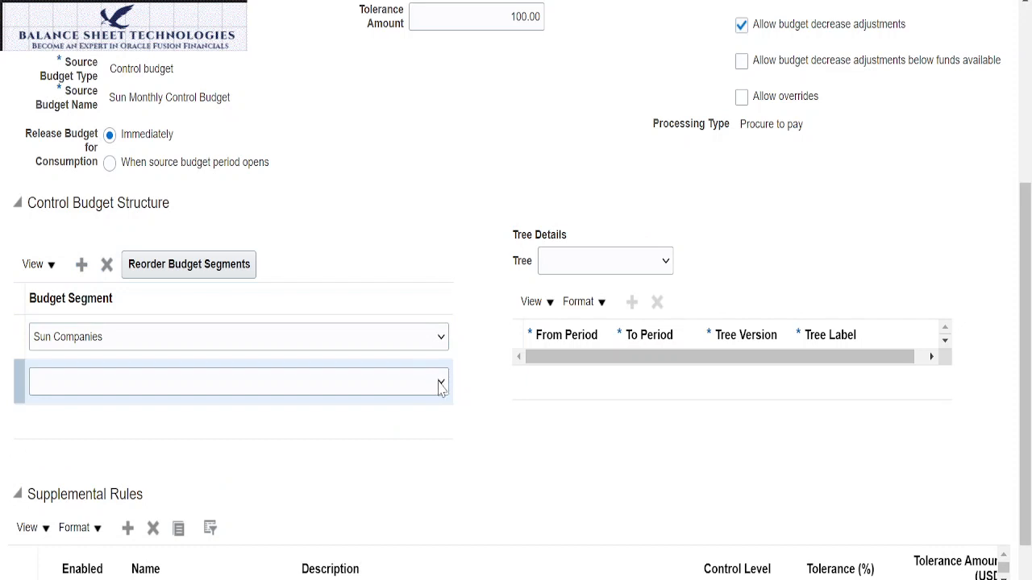
pyautogui.click(440, 383)
pyautogui.click(137, 433)
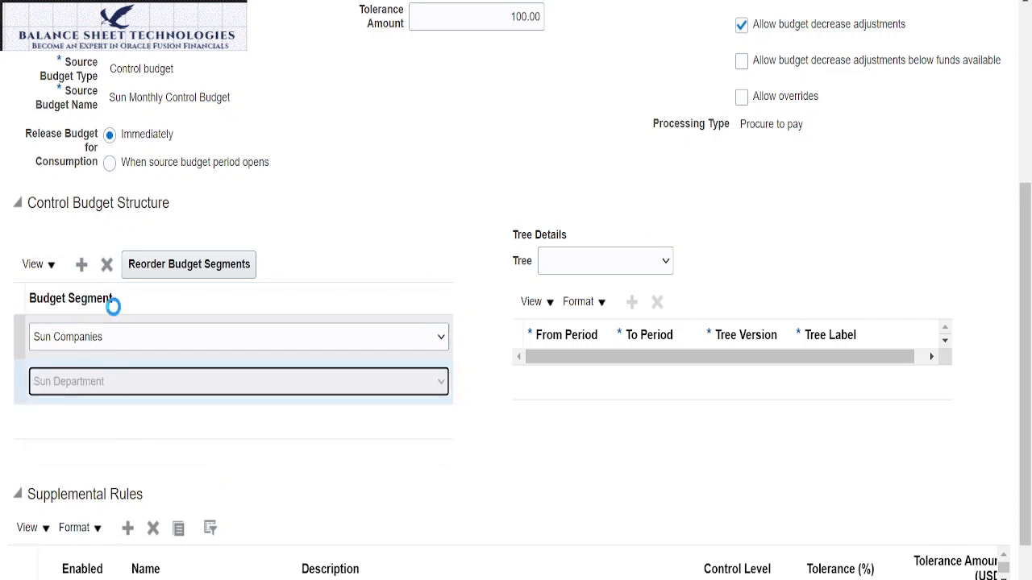
# Step: Add Sun Accounts as the third budget segment in the control budget structure
pyautogui.click(83, 269)
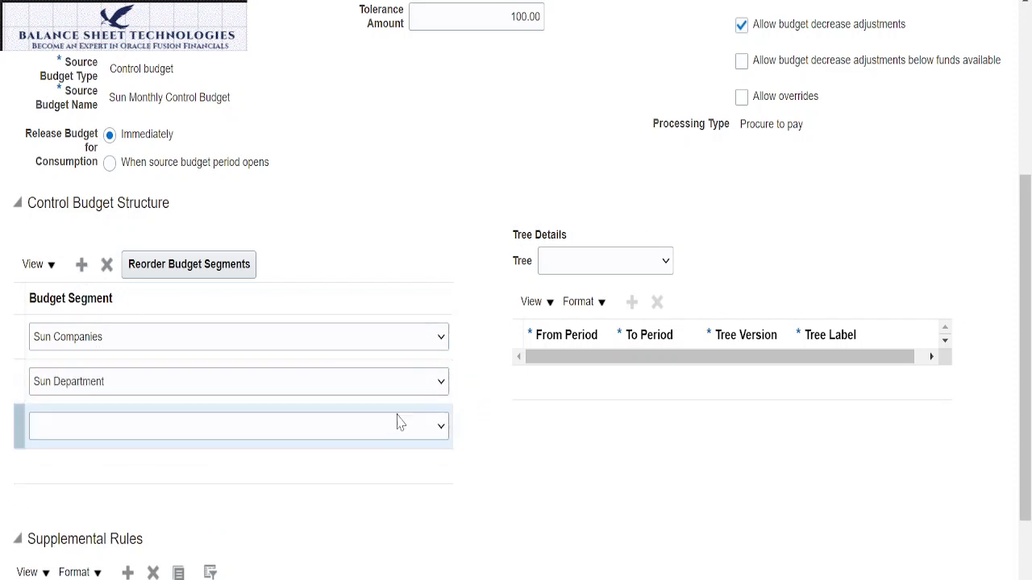
pyautogui.click(442, 429)
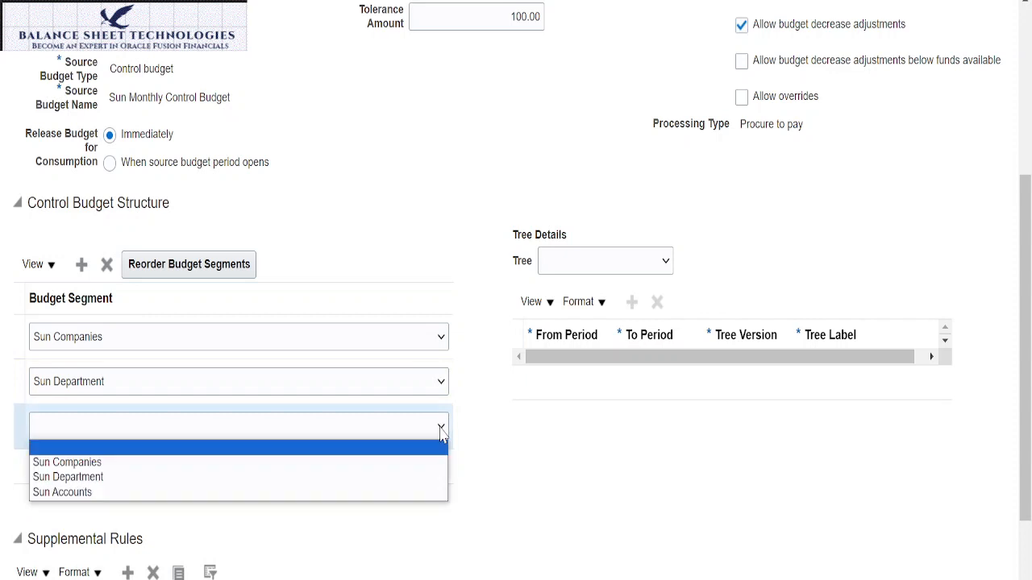
pyautogui.click(189, 493)
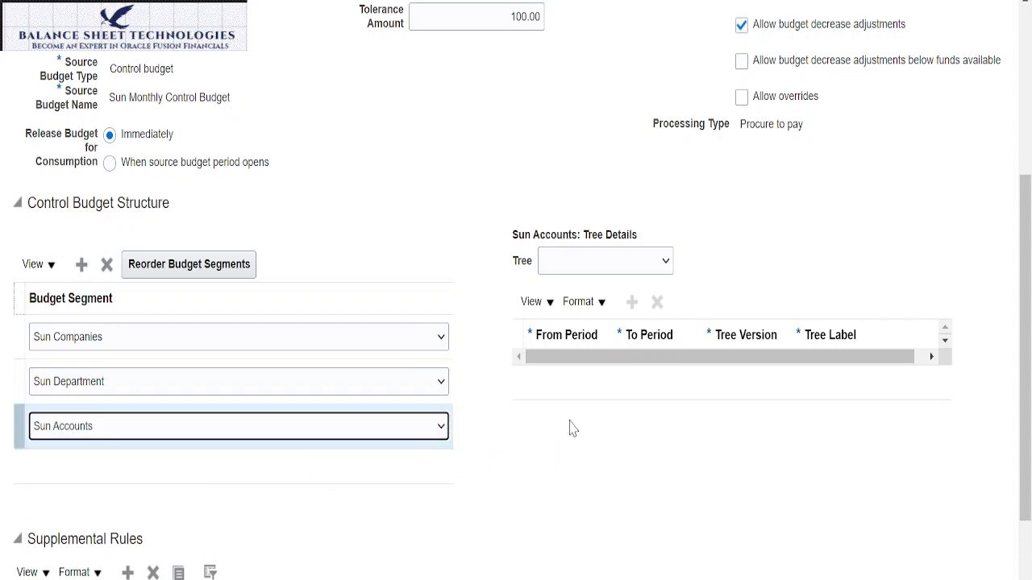
# Step: Create a supplemental rule named "Sun Bud Rule to eliminate Account types other than Expense accounts"
pyautogui.scroll(-1, 532, 439)
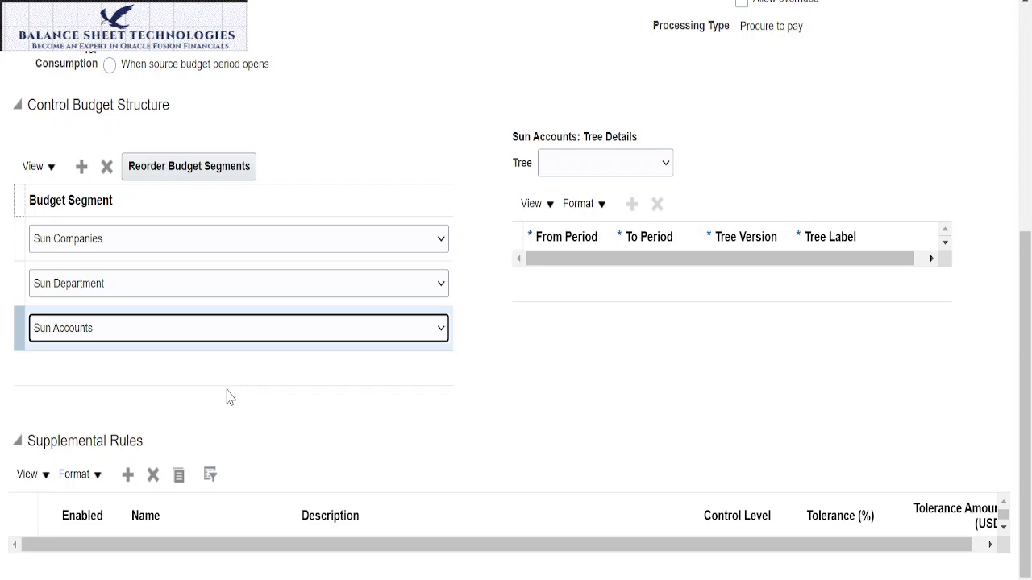
pyautogui.click(129, 477)
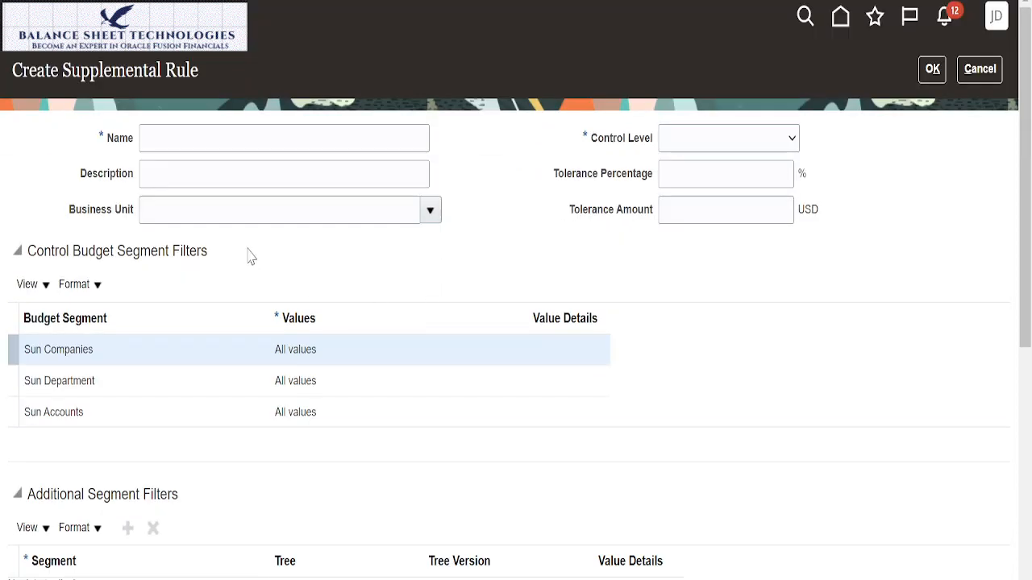
pyautogui.click(226, 147)
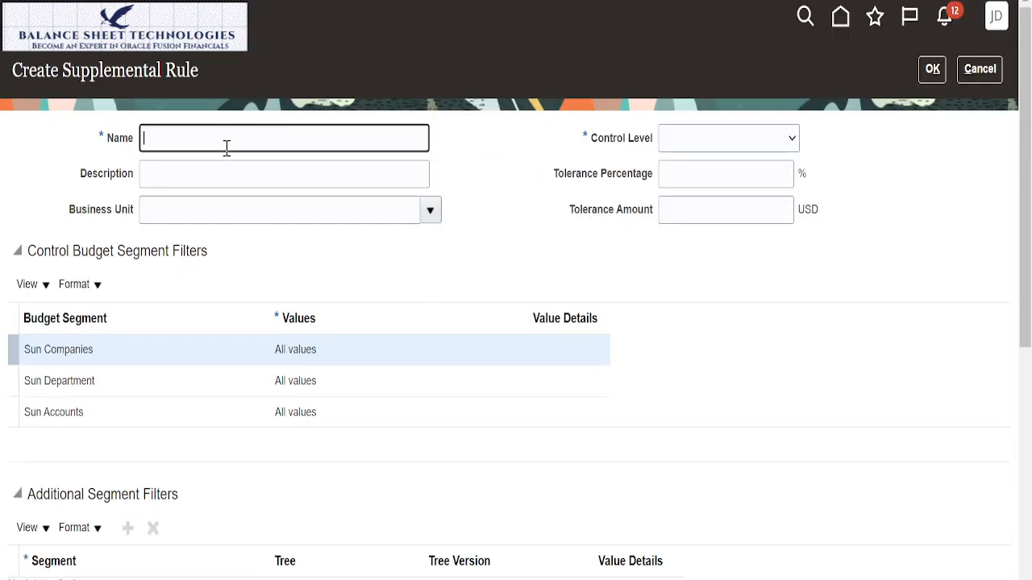
pyautogui.write('Sun Bu')
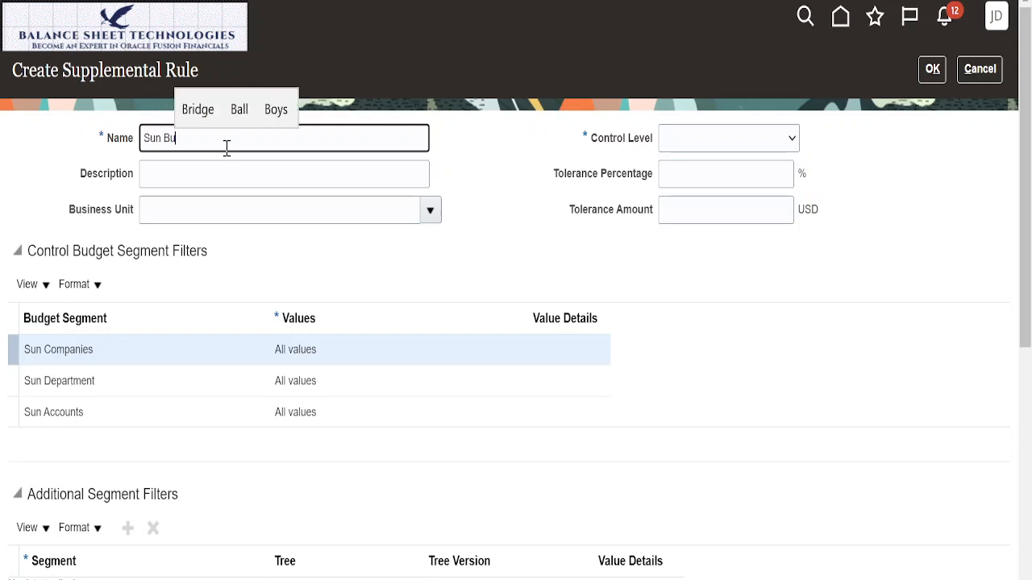
pyautogui.write('d Rule')
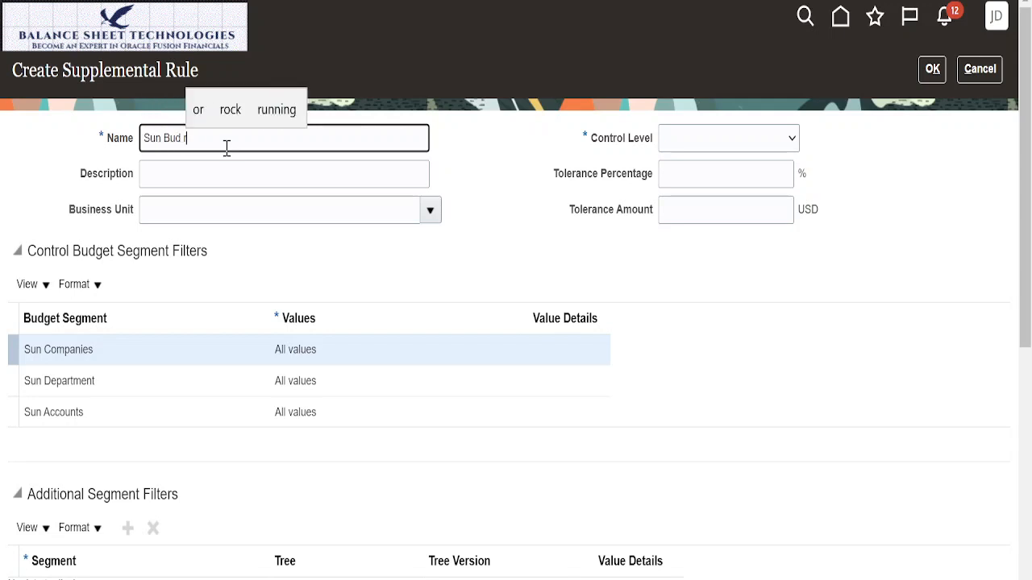
pyautogui.write(' to ')
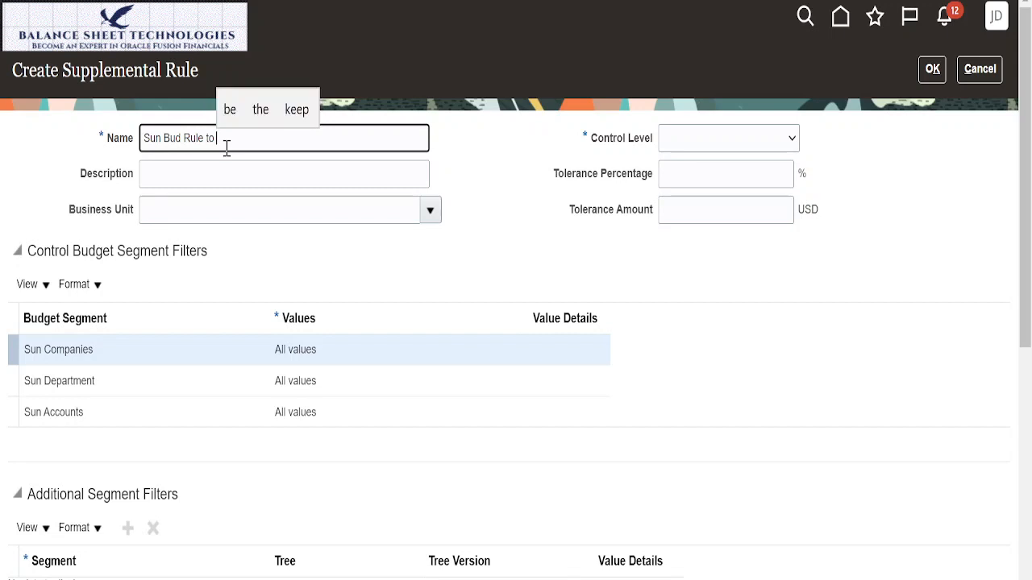
pyautogui.write('elimi')
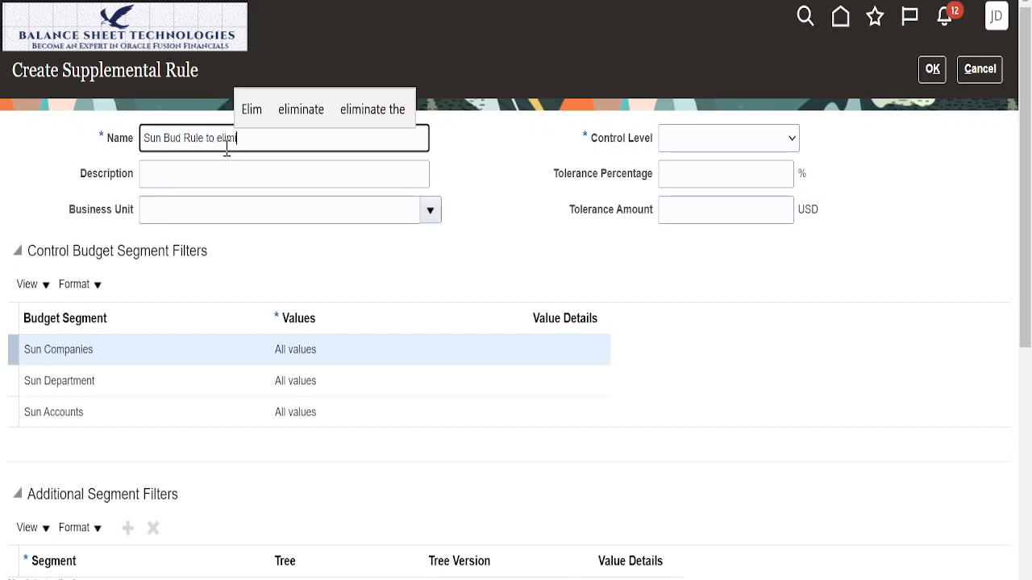
pyautogui.write('nate ')
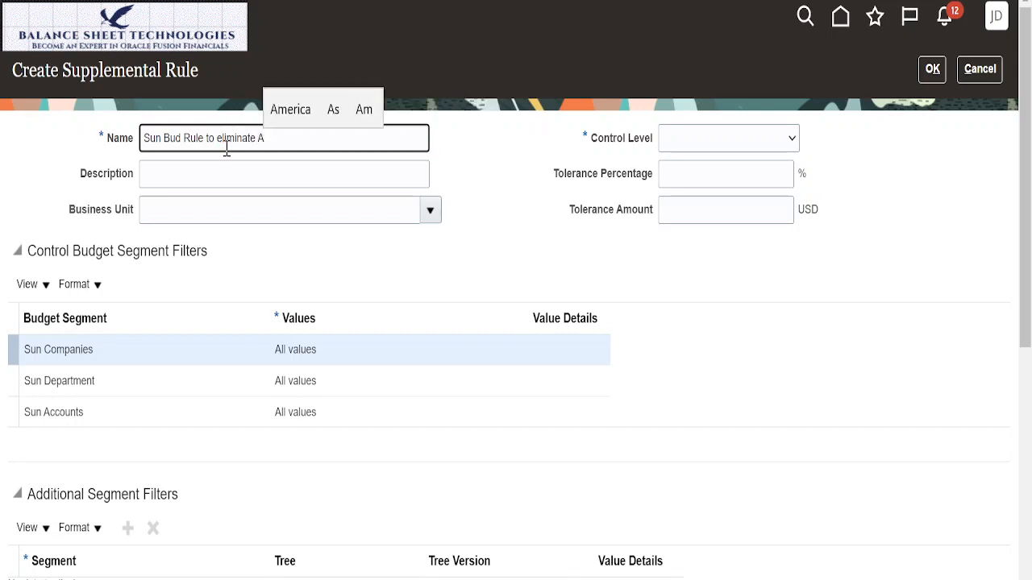
pyautogui.write('Acc')
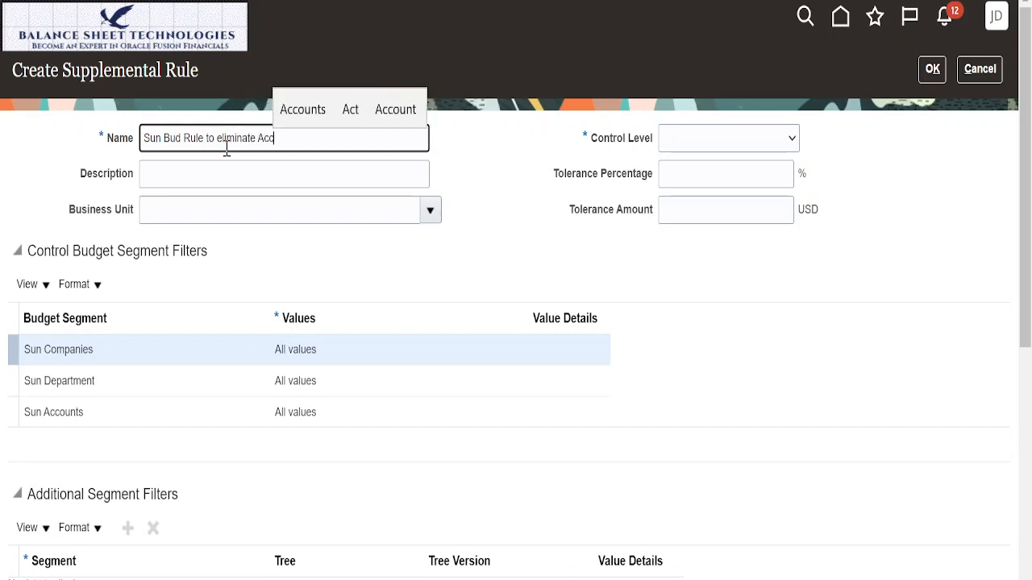
pyautogui.write('ount typ')
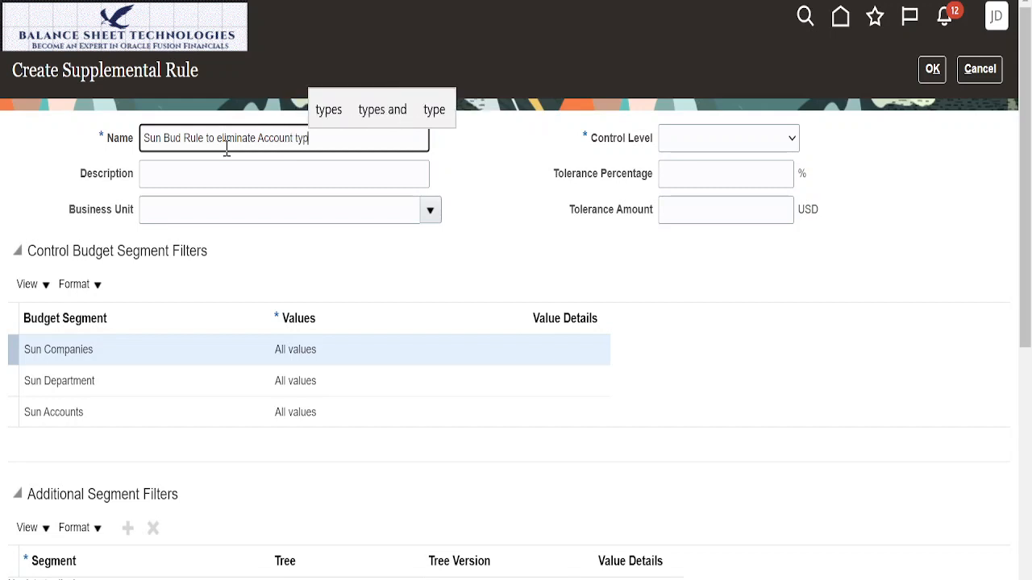
pyautogui.write('es other than ')
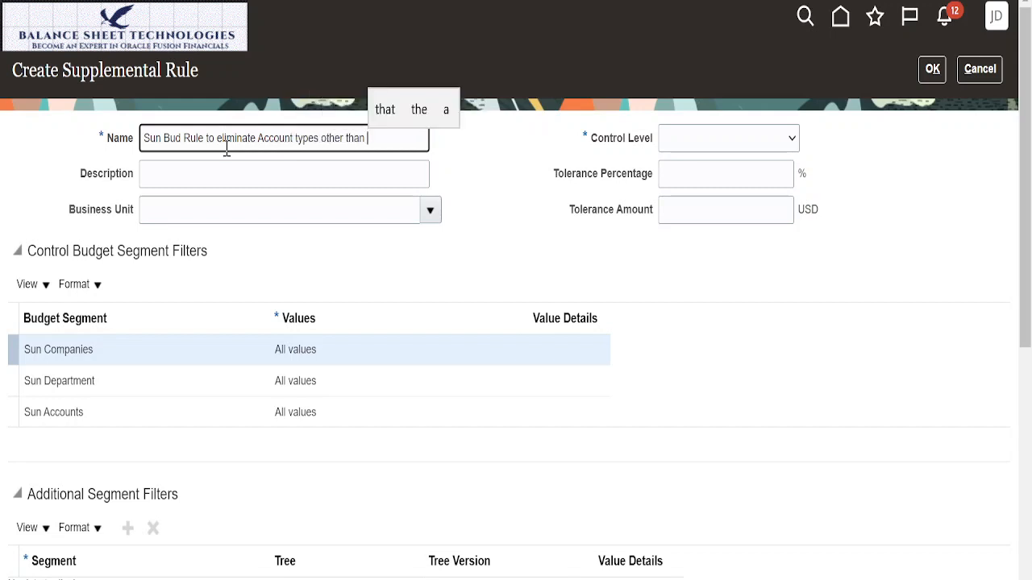
pyautogui.write('W')
pyautogui.press('BackSpace')
pyautogui.write('Expsn')
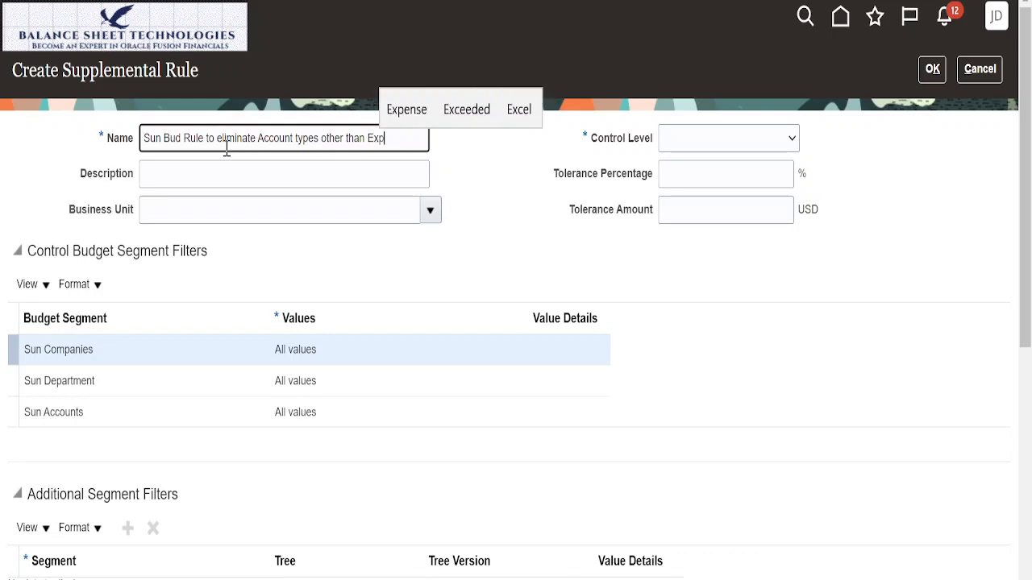
pyautogui.press('BackSpace')
pyautogui.press('BackSpace')
pyautogui.write('ense ')
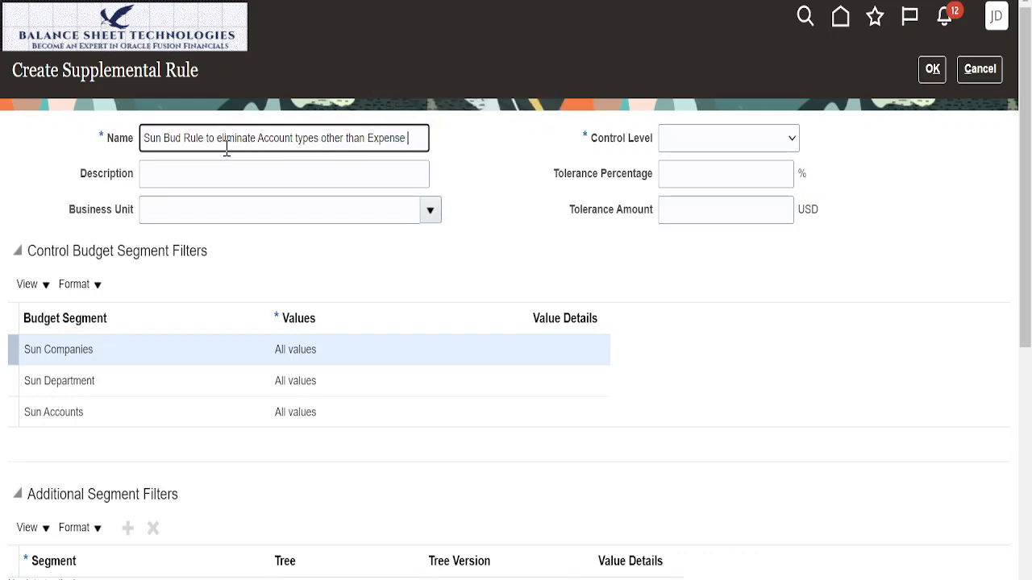
pyautogui.write('accounts')
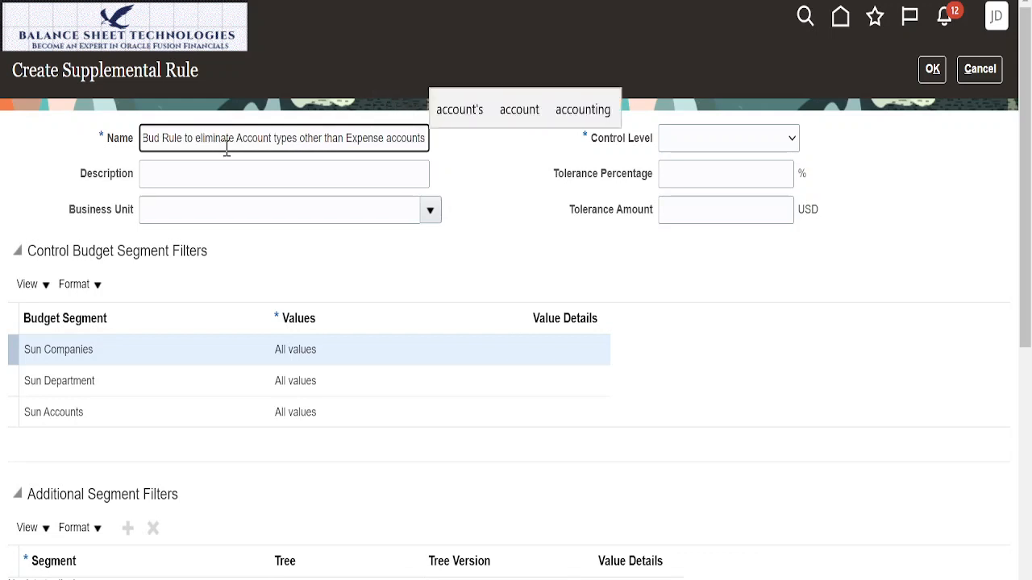
# Step: Copy the supplemental rule's name into its description
pyautogui.tripleClick(210, 132)
pyautogui.hotkey('ctrl', 'c')
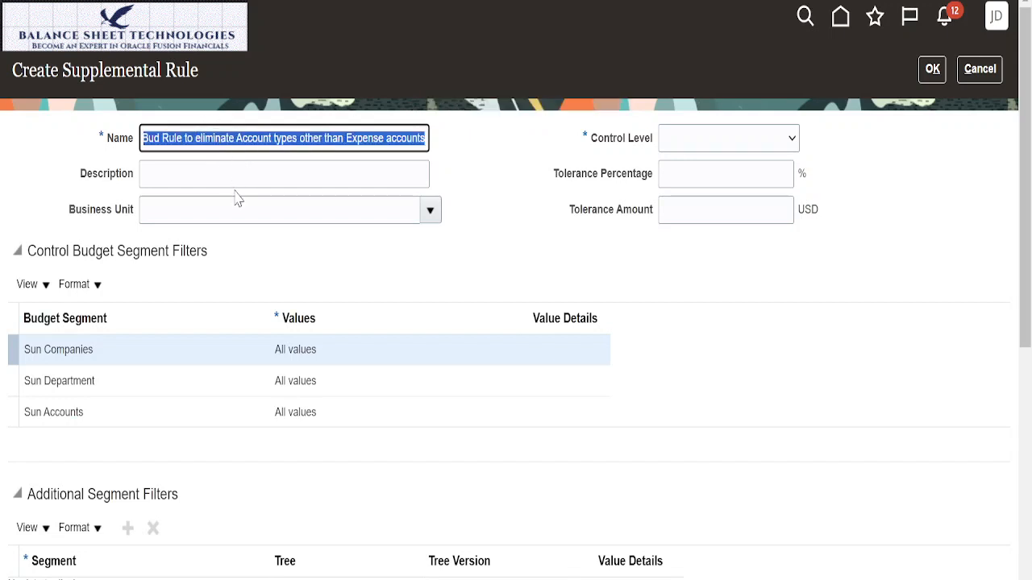
pyautogui.click(238, 178)
pyautogui.hotkey('ctrl', 'v')
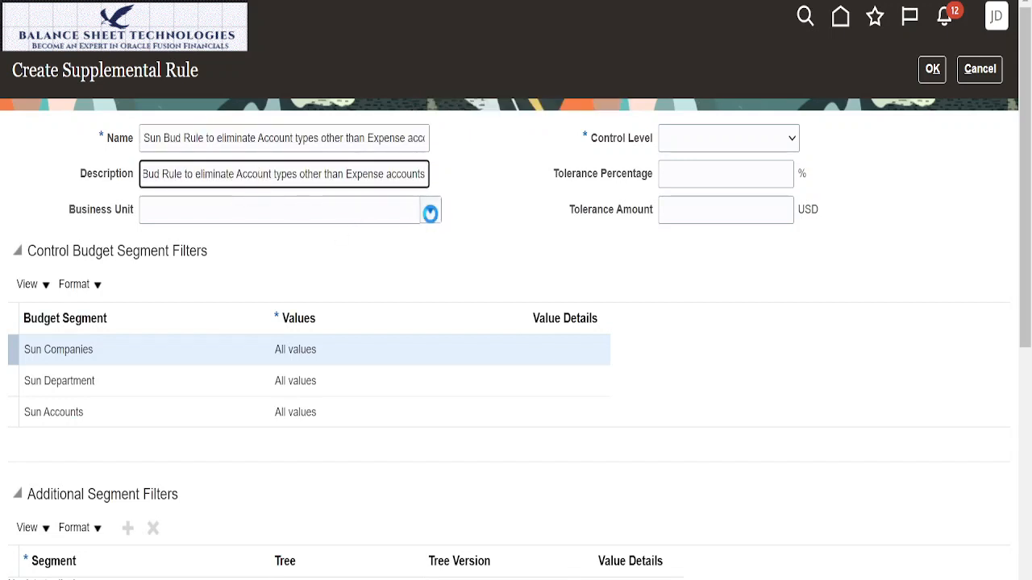
# Step: Assign Sun Business Unit to the supplemental rule and set its control level to None
pyautogui.click(429, 210)
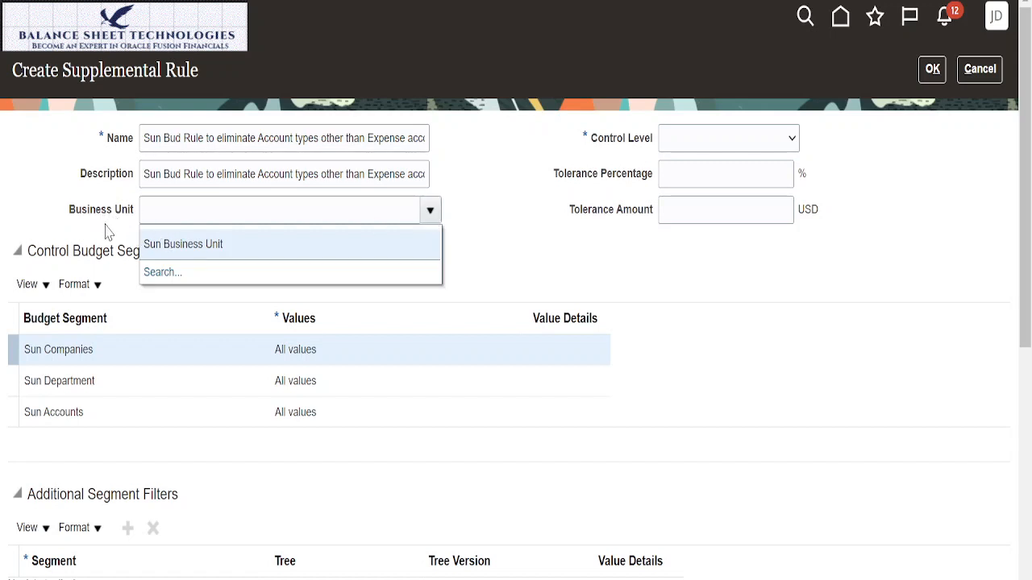
pyautogui.click(175, 245)
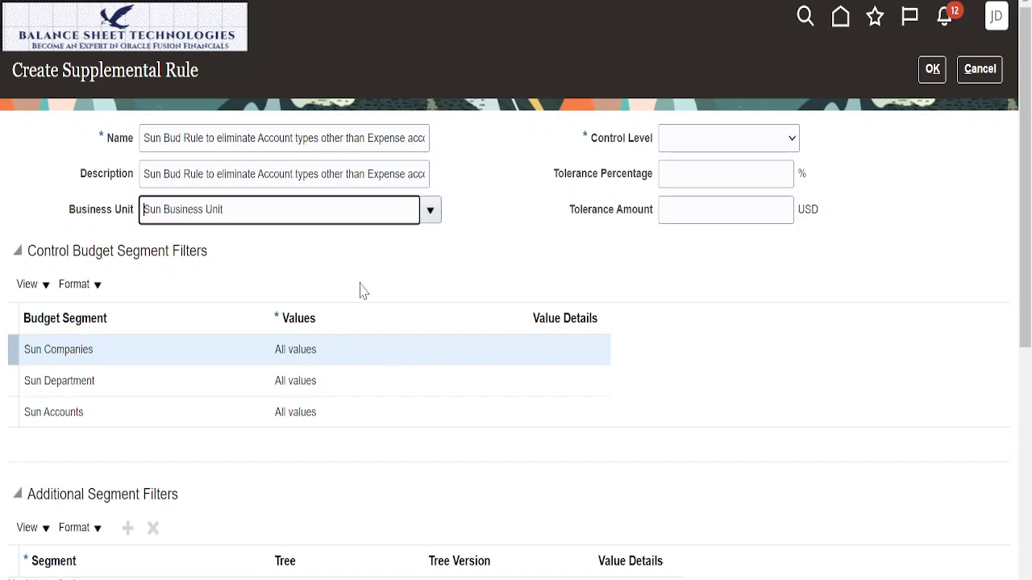
pyautogui.click(792, 139)
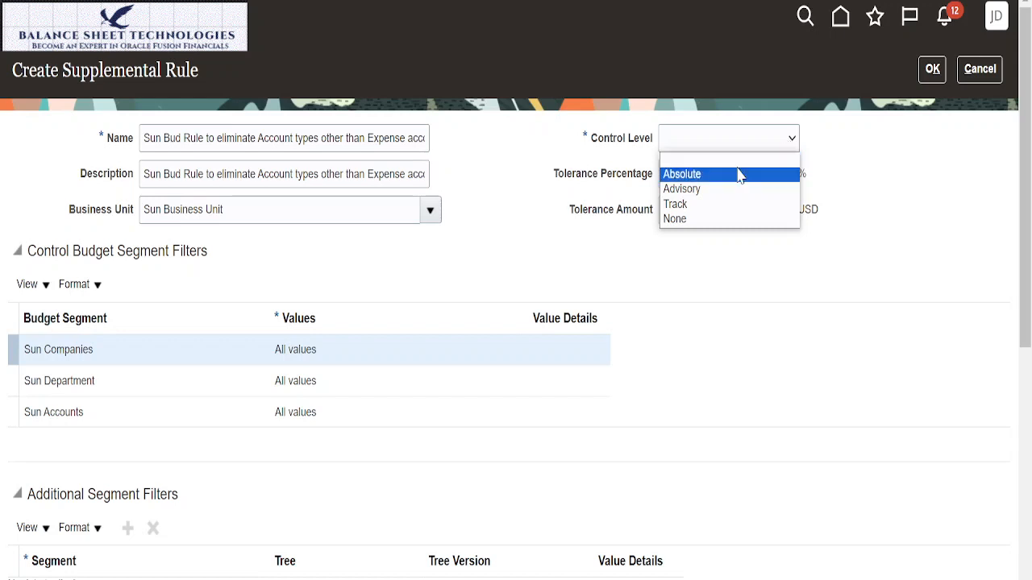
pyautogui.click(677, 219)
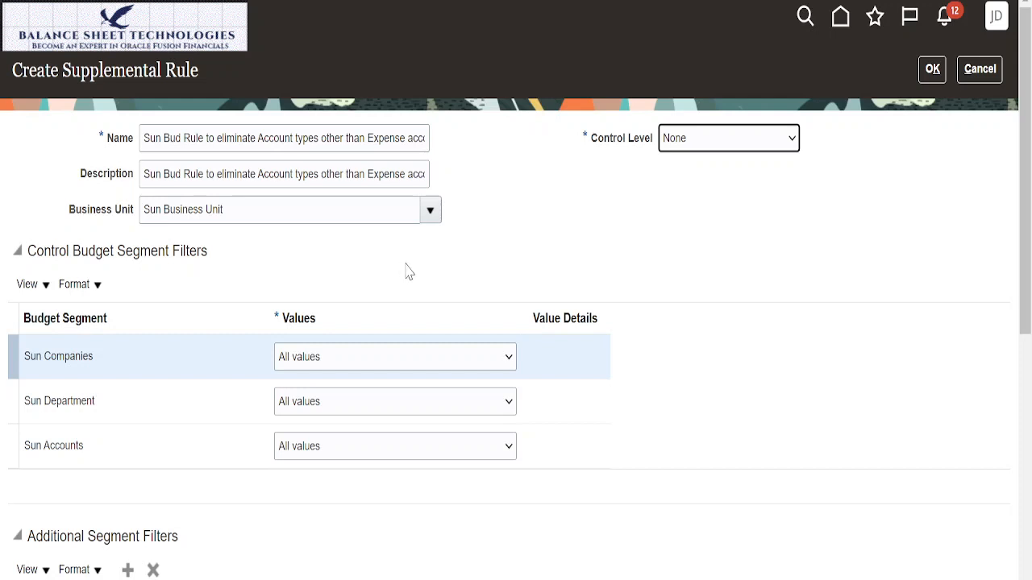
# Step: Exclude Expense from the natural account type values in the rule's transaction attribute filters, keeping all other account types selected
pyautogui.scroll(-1, 407, 270)
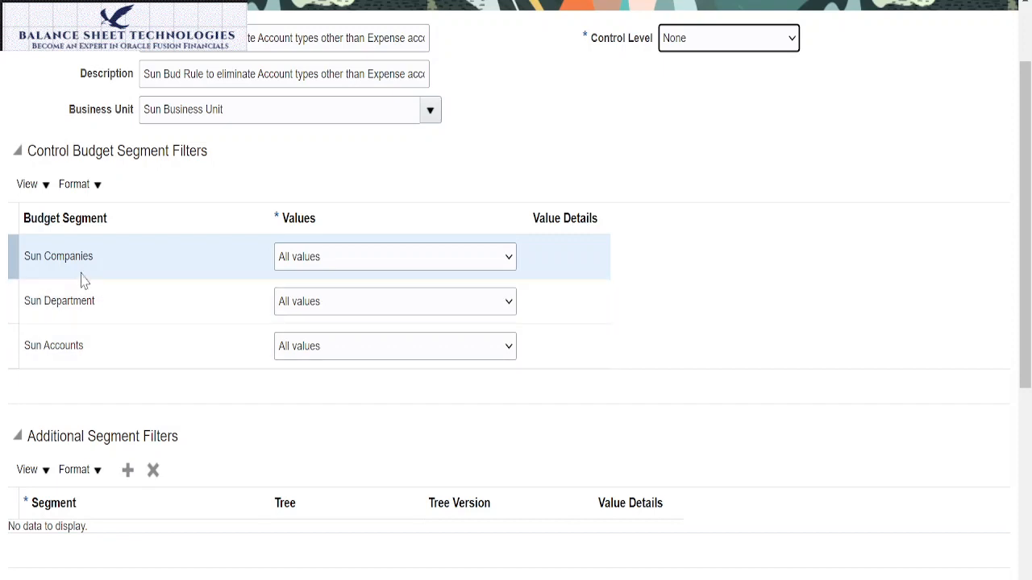
pyautogui.scroll(-2, 178, 340)
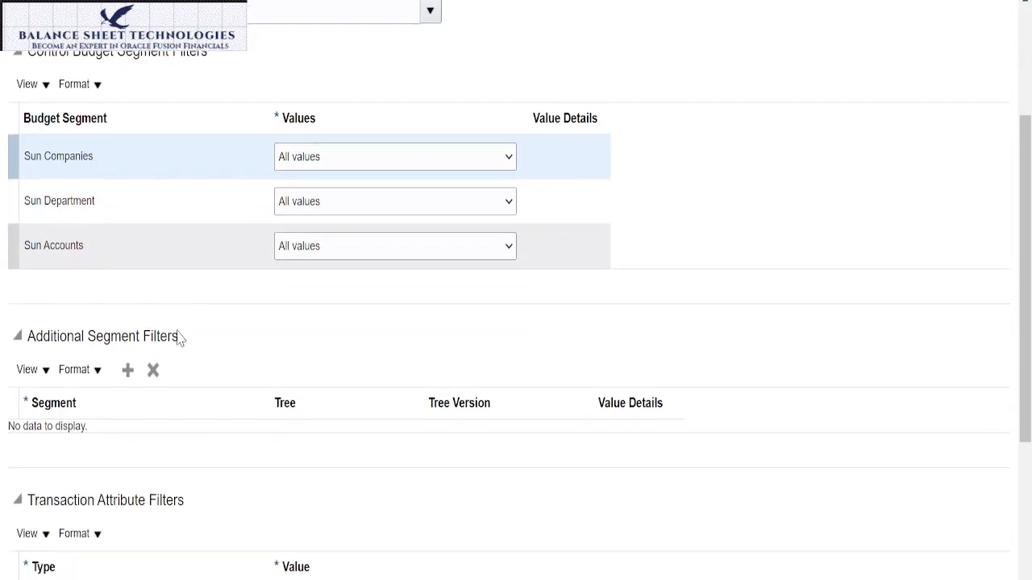
pyautogui.scroll(-2, 199, 345)
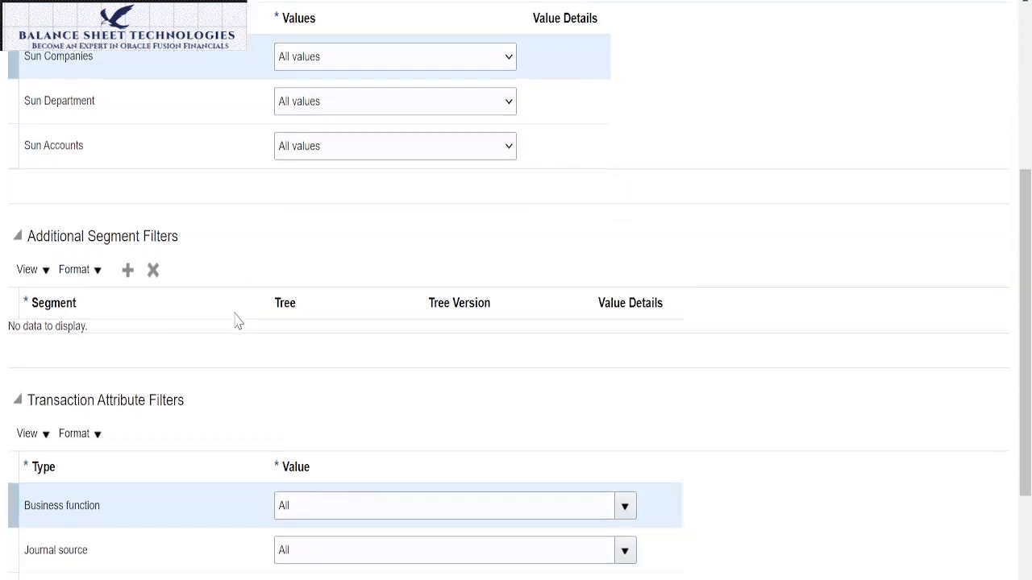
pyautogui.scroll(-3, 235, 313)
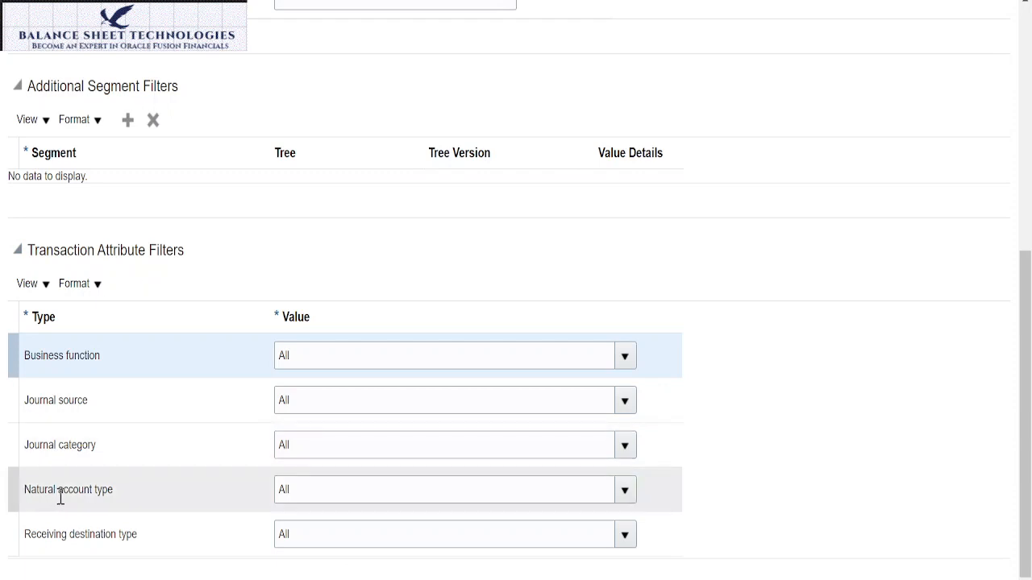
pyautogui.click(627, 493)
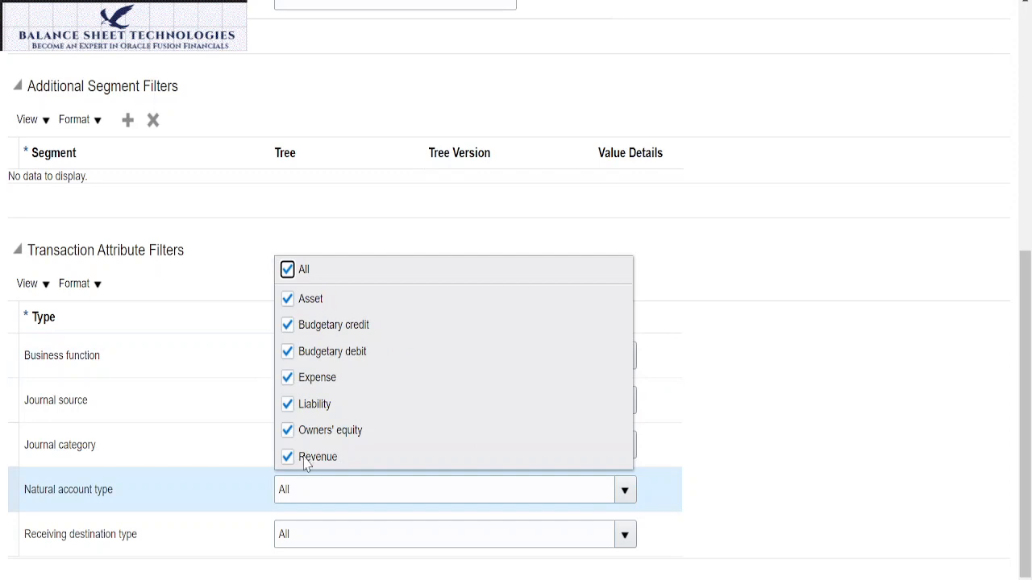
pyautogui.click(288, 380)
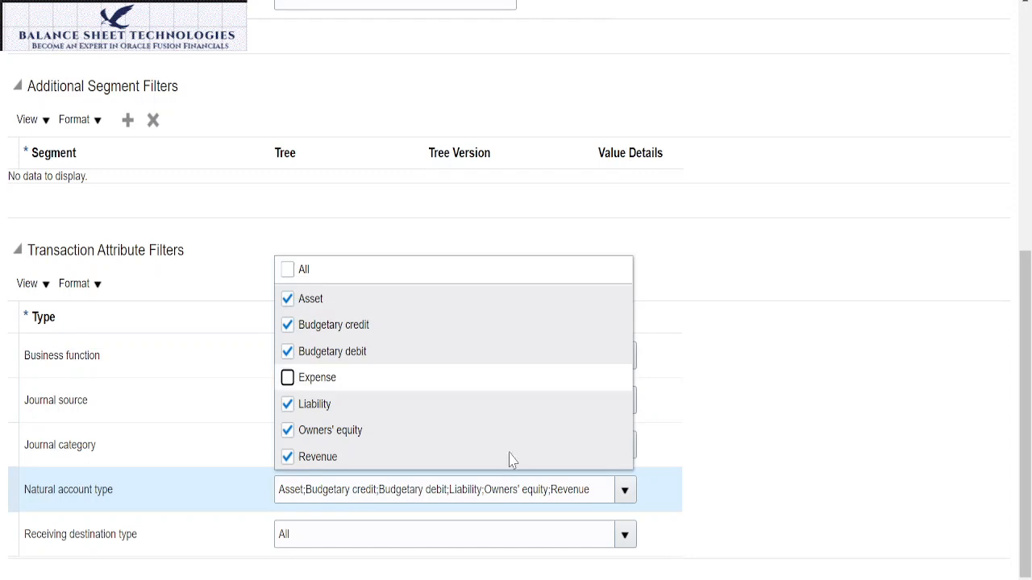
pyautogui.click(805, 386)
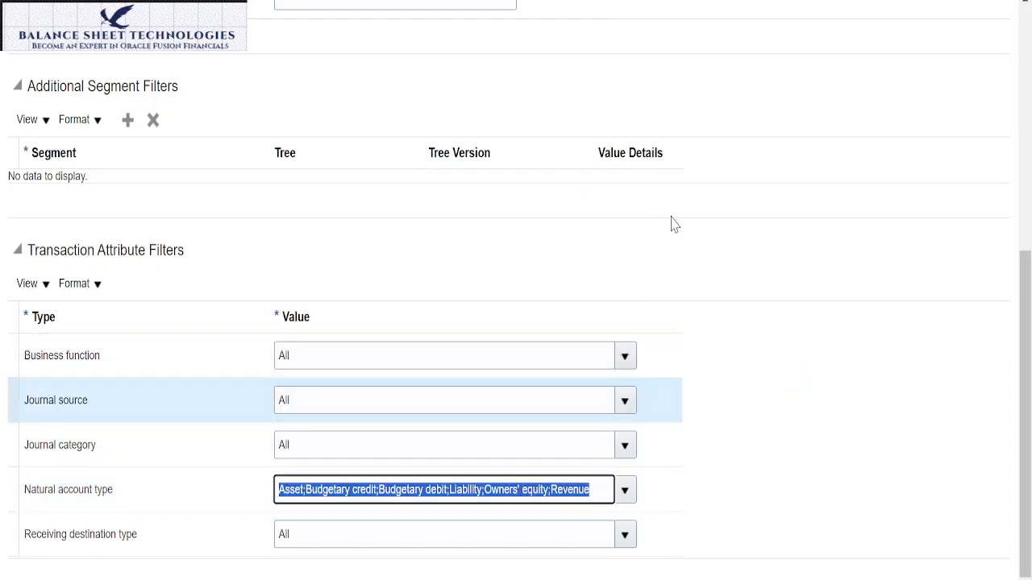
# Step: Review the supplemental rule's segment and transaction attribute filters, including the available business function and journal source values
pyautogui.scroll(4, 697, 230)
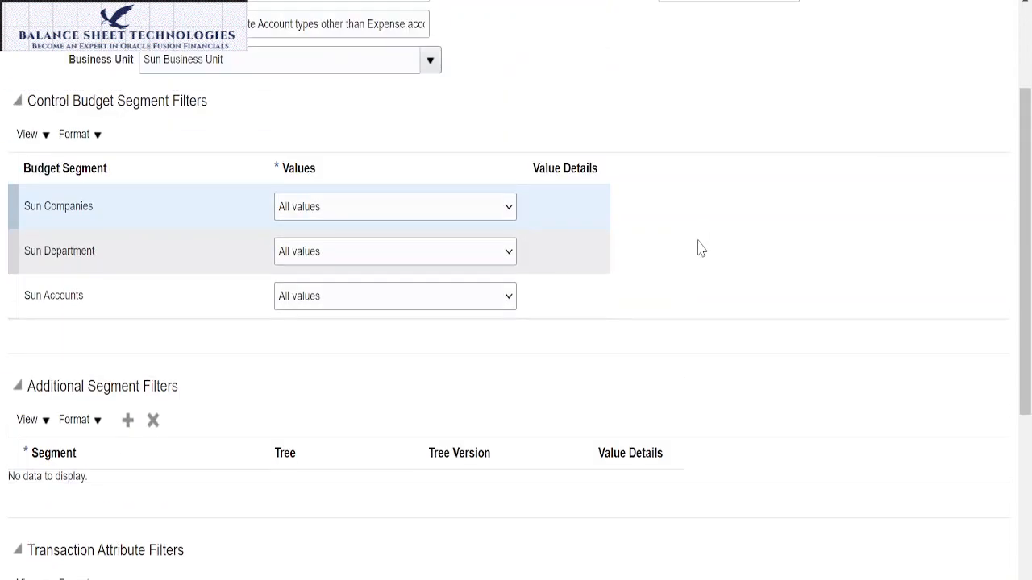
pyautogui.scroll(-4, 698, 248)
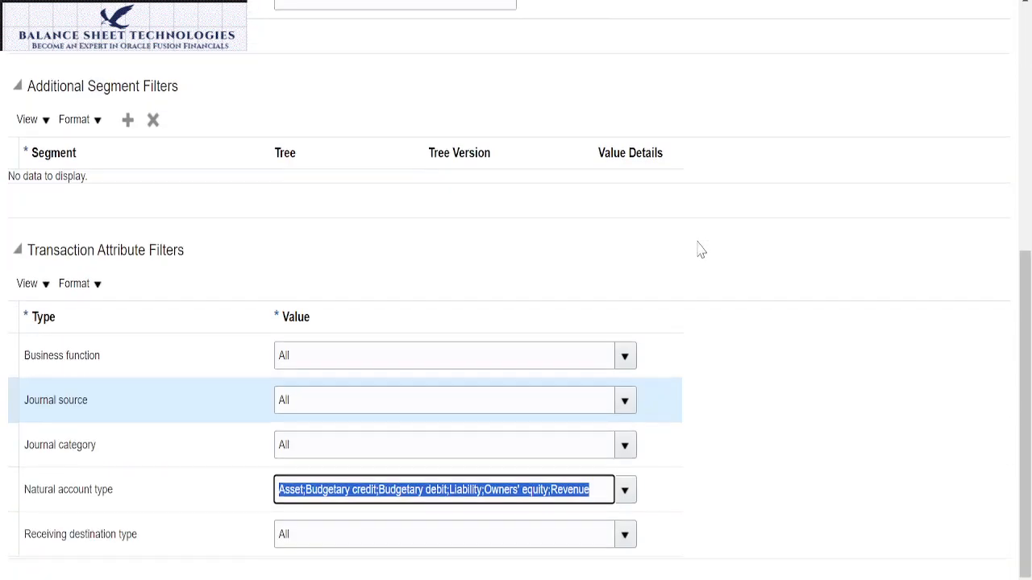
pyautogui.scroll(6, 707, 257)
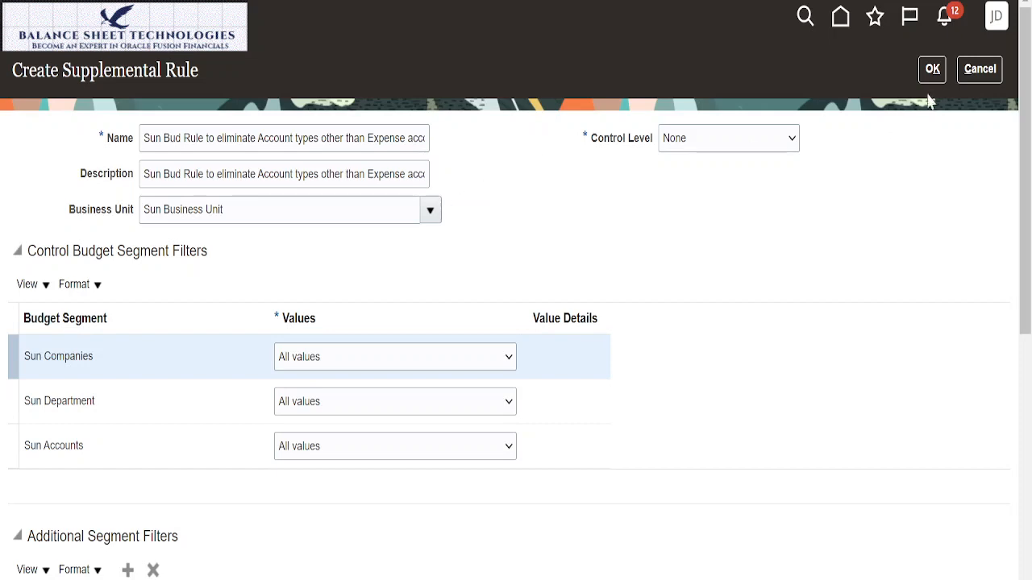
pyautogui.scroll(-5, 657, 284)
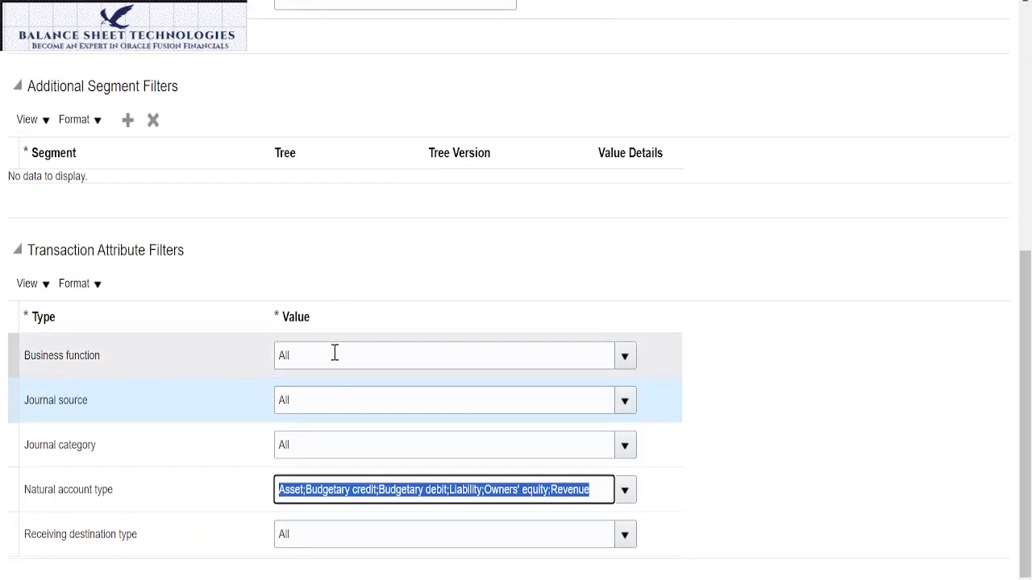
pyautogui.click(625, 357)
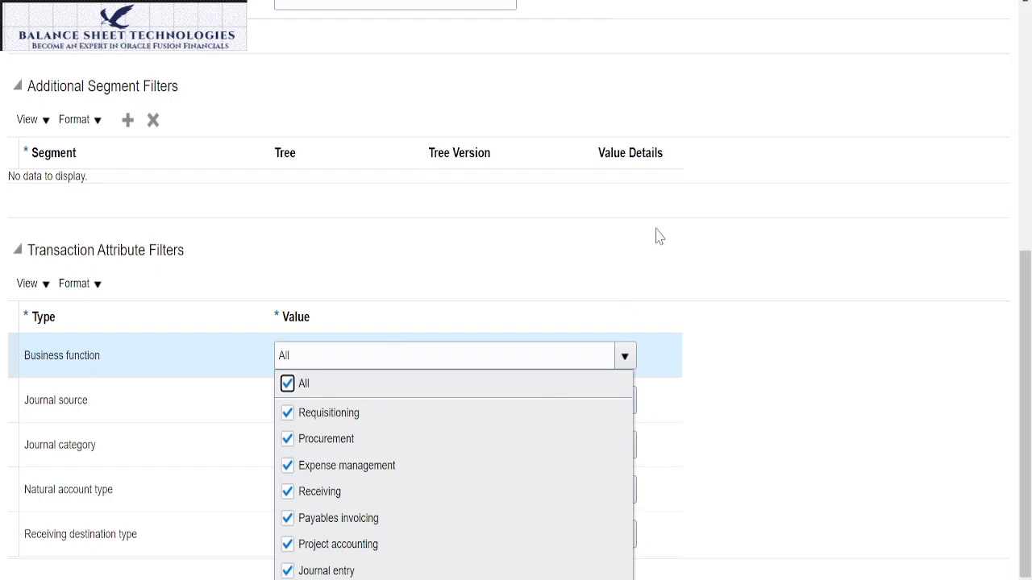
pyautogui.click(645, 258)
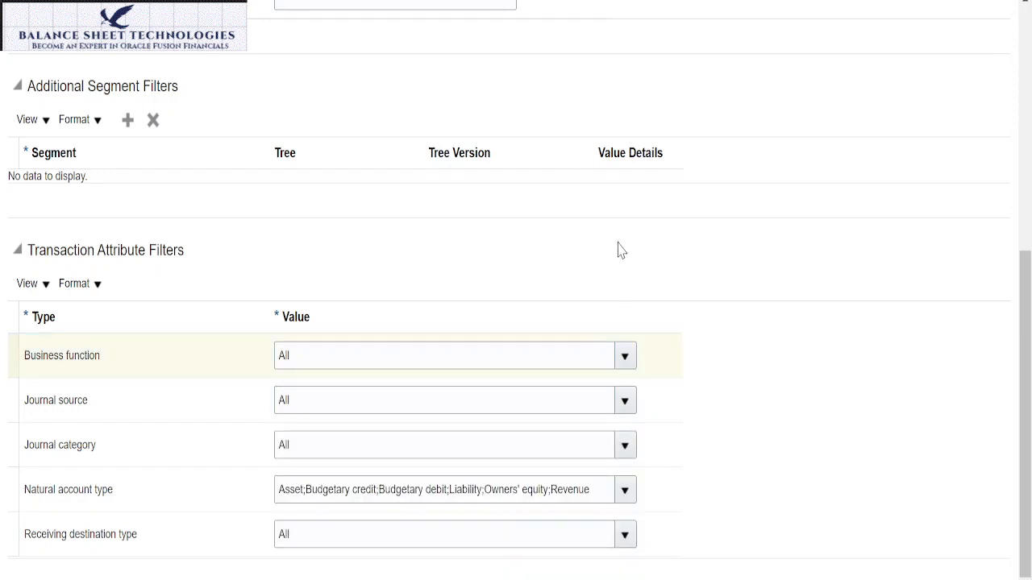
pyautogui.click(627, 361)
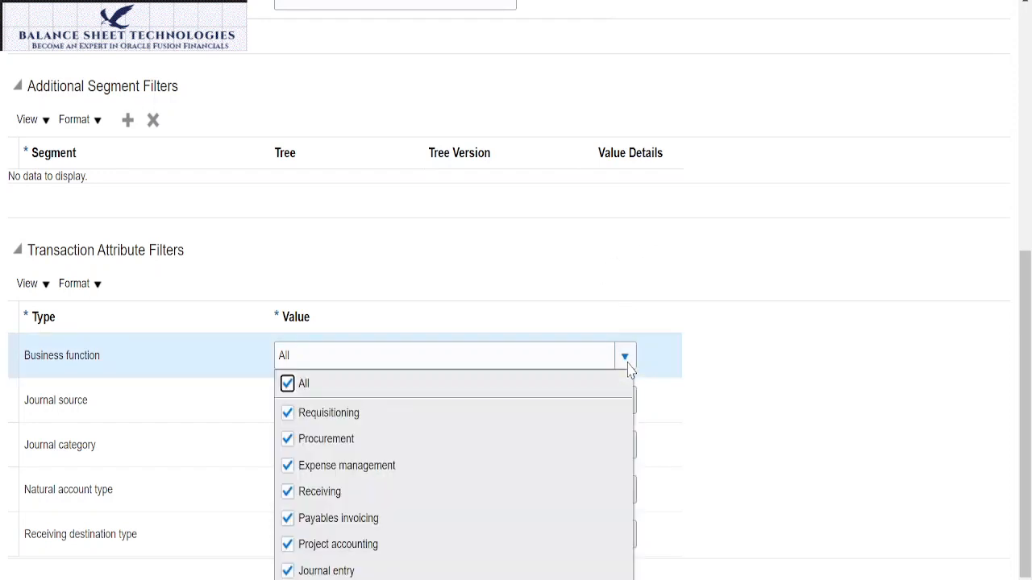
pyautogui.click(782, 371)
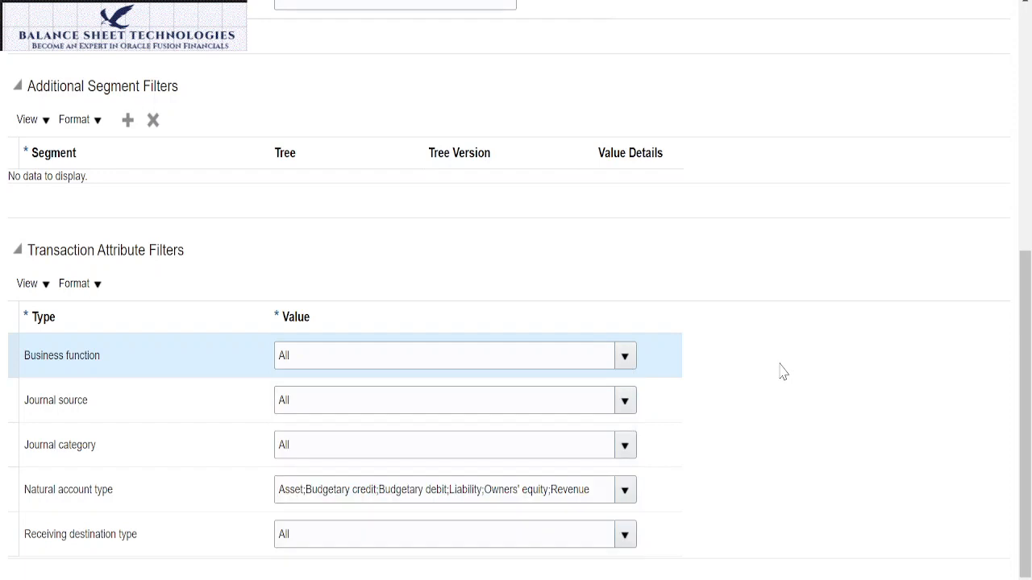
pyautogui.click(625, 401)
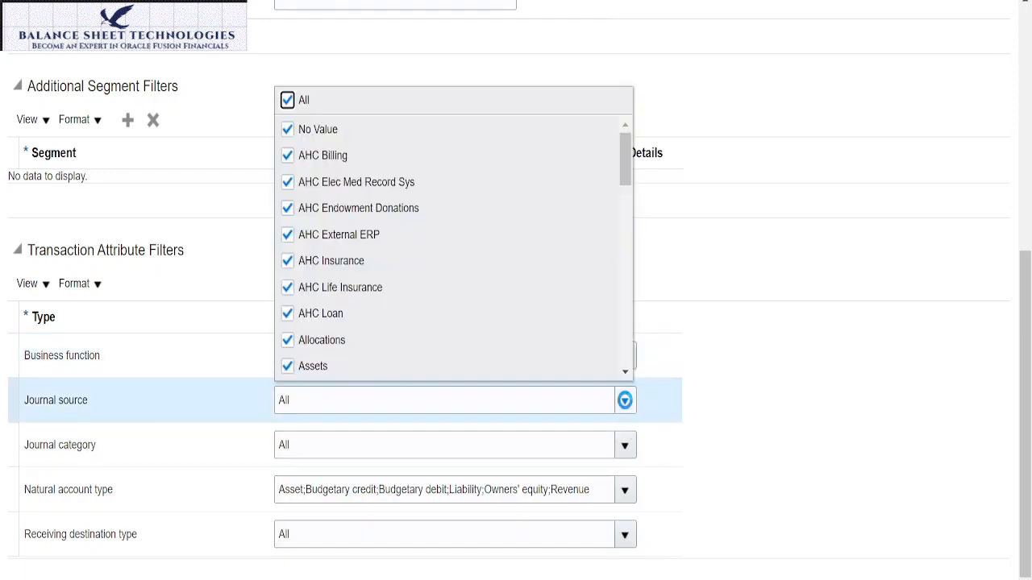
pyautogui.click(748, 258)
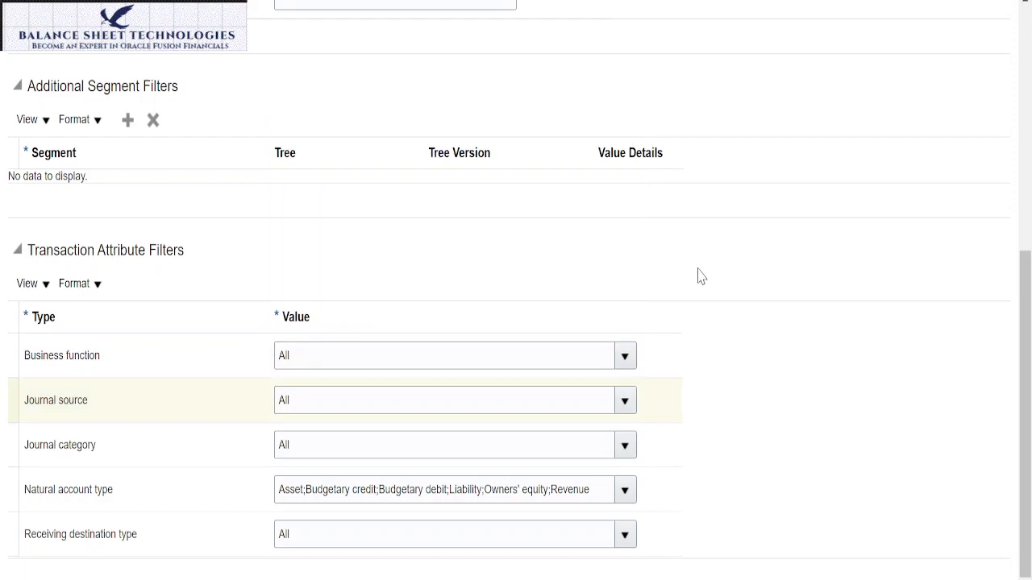
# Step: Accept the supplemental rule and review the Sun Yearly Control Budget's header, structure and supplemental rules
pyautogui.scroll(5, 714, 268)
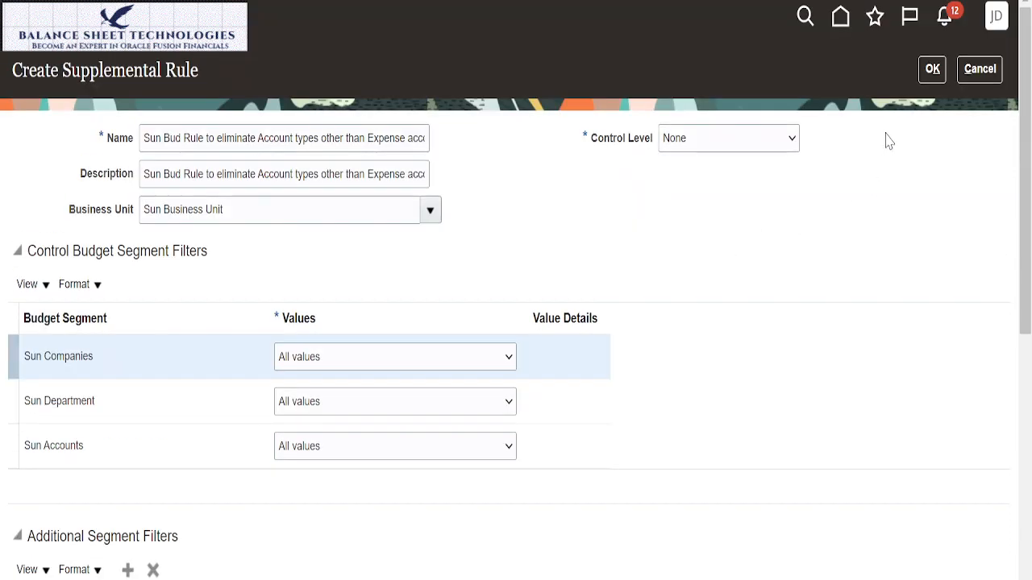
pyautogui.click(932, 71)
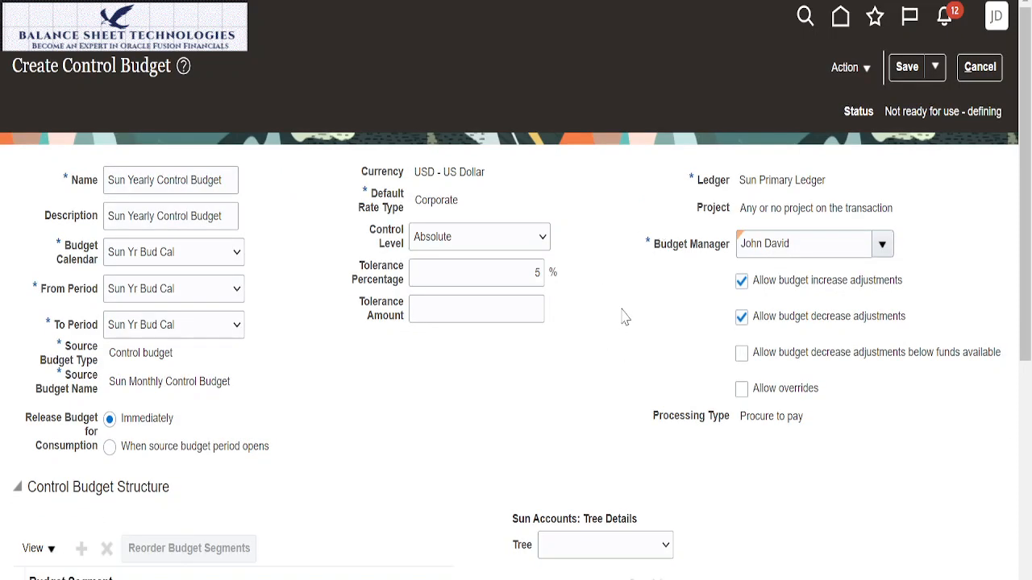
pyautogui.scroll(-5, 625, 315)
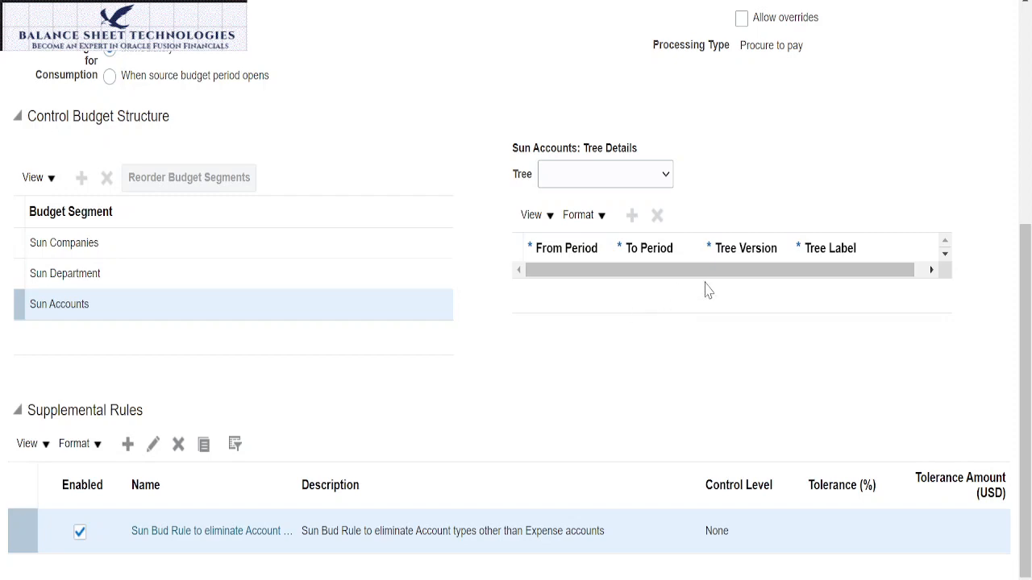
pyautogui.scroll(5, 706, 290)
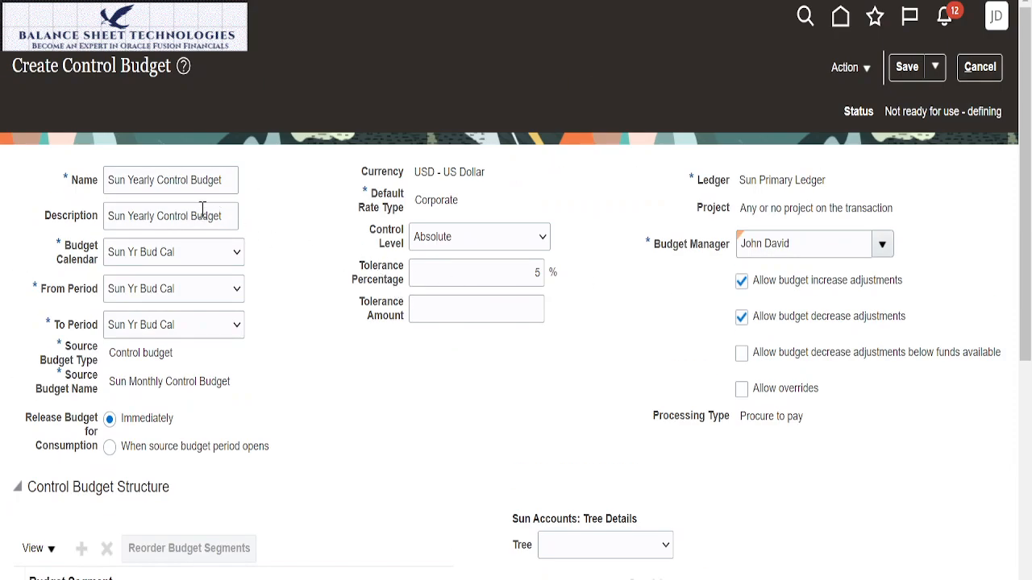
pyautogui.scroll(-5, 440, 374)
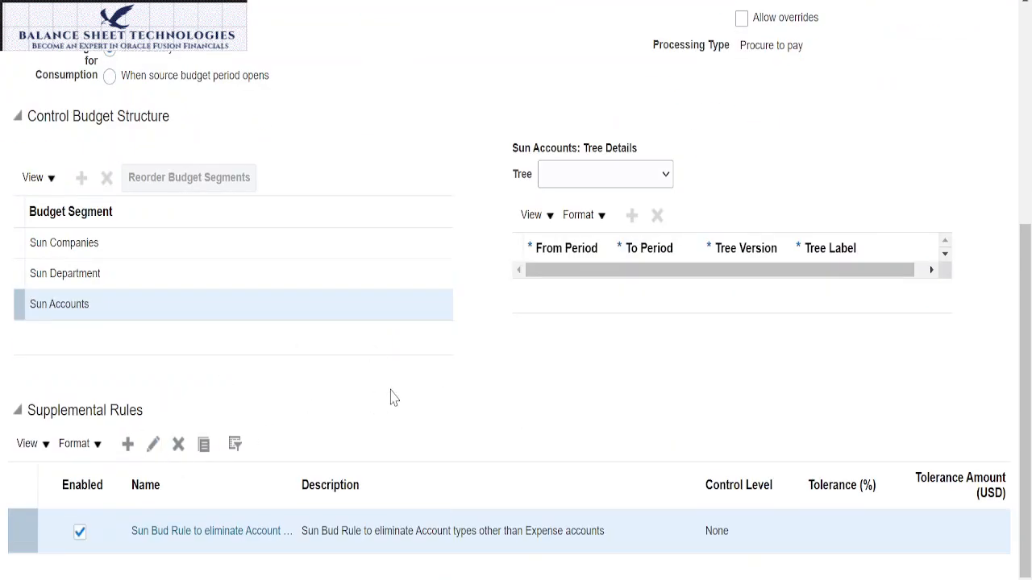
pyautogui.scroll(5, 496, 397)
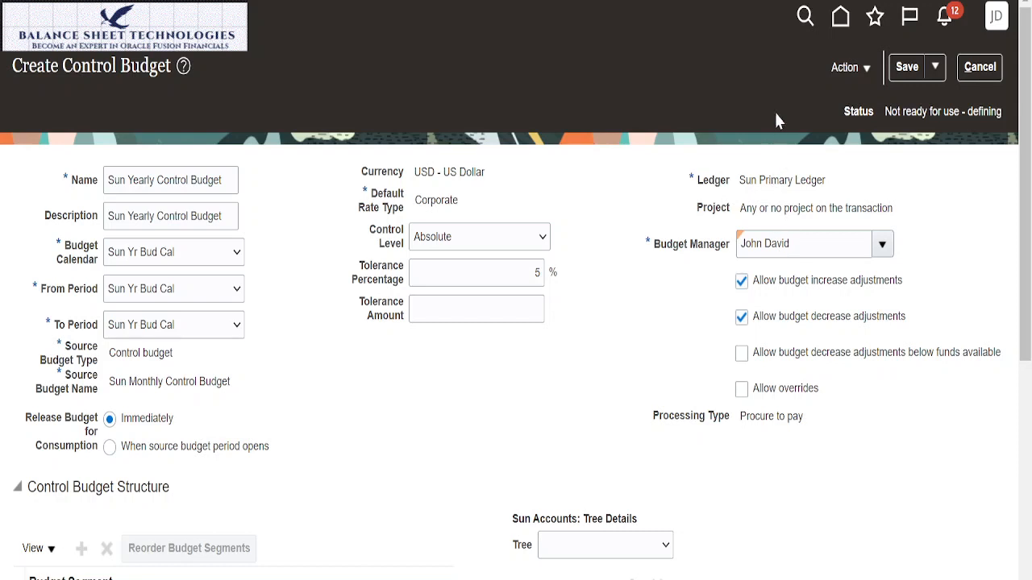
# Step: Save the Sun Yearly Control Budget and prepare it for use, accepting the warning and acknowledging the submitted process
pyautogui.click(906, 70)
pyautogui.click(868, 69)
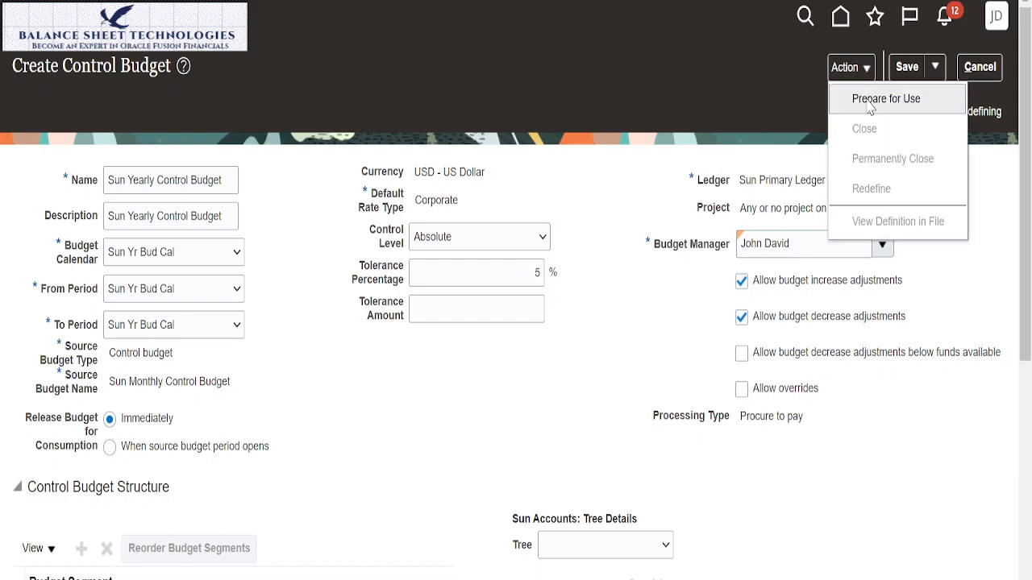
pyautogui.click(870, 100)
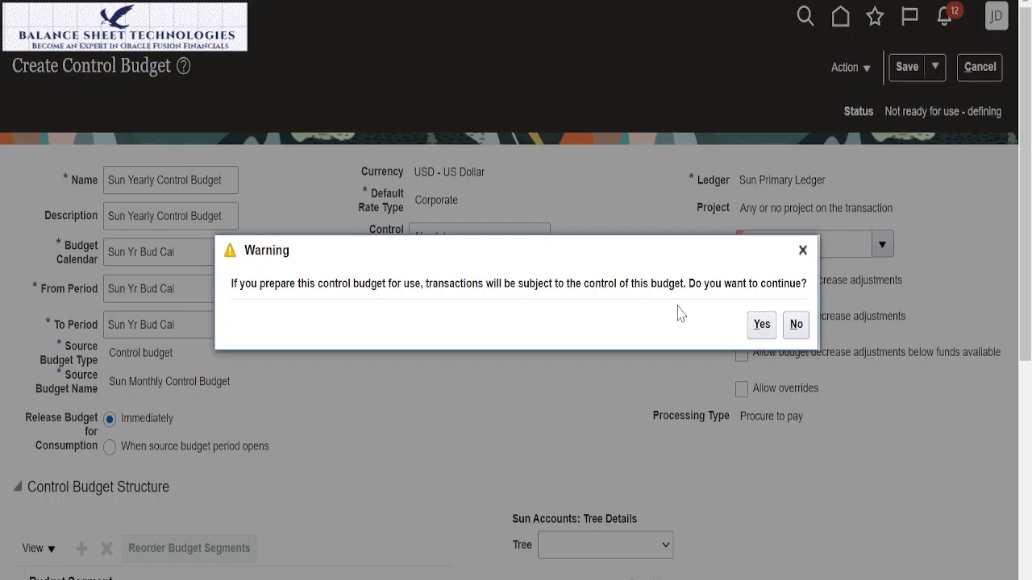
pyautogui.click(760, 331)
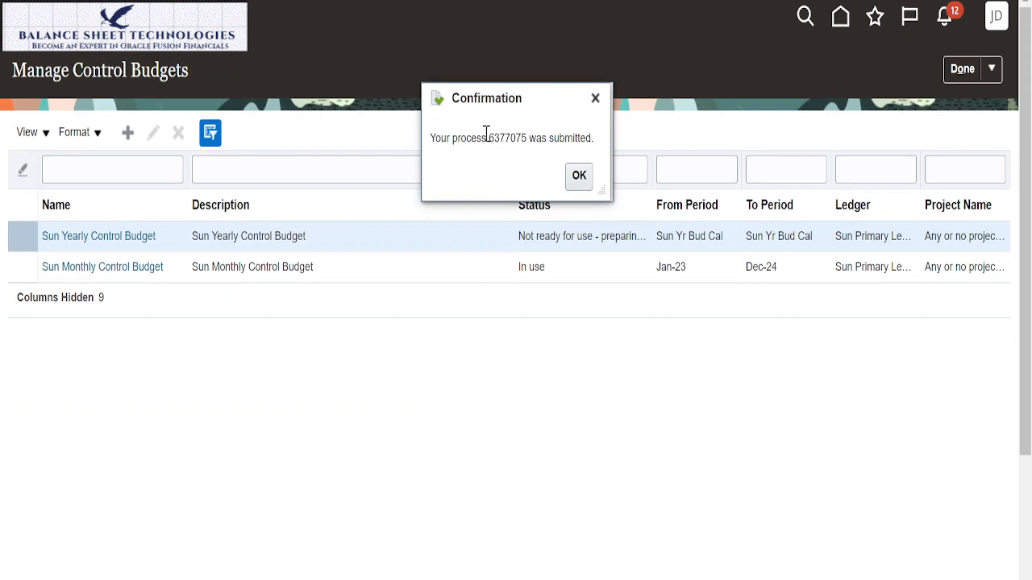
pyautogui.moveTo(489, 133); pyautogui.dragTo(528, 138)
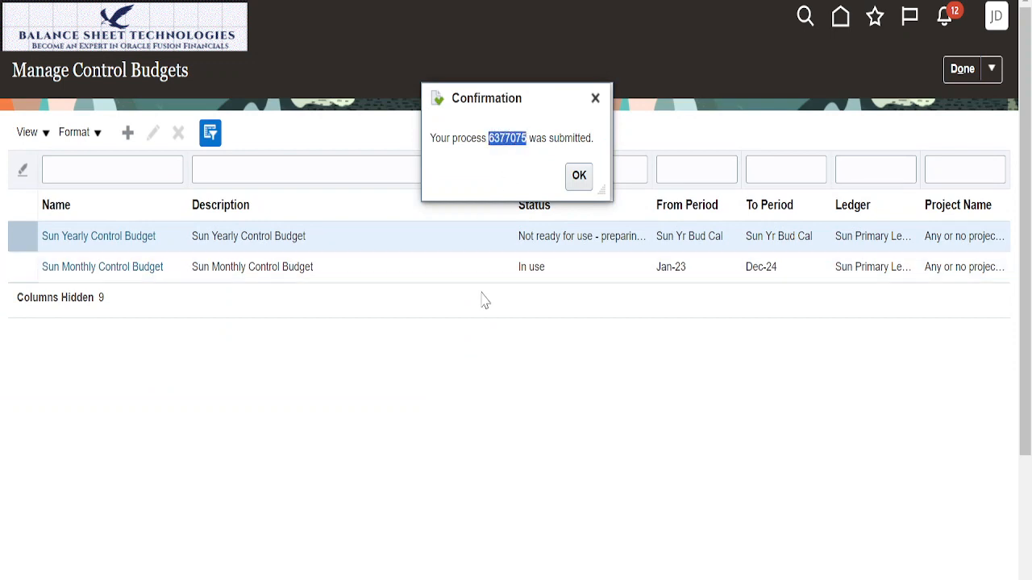
pyautogui.click(583, 180)
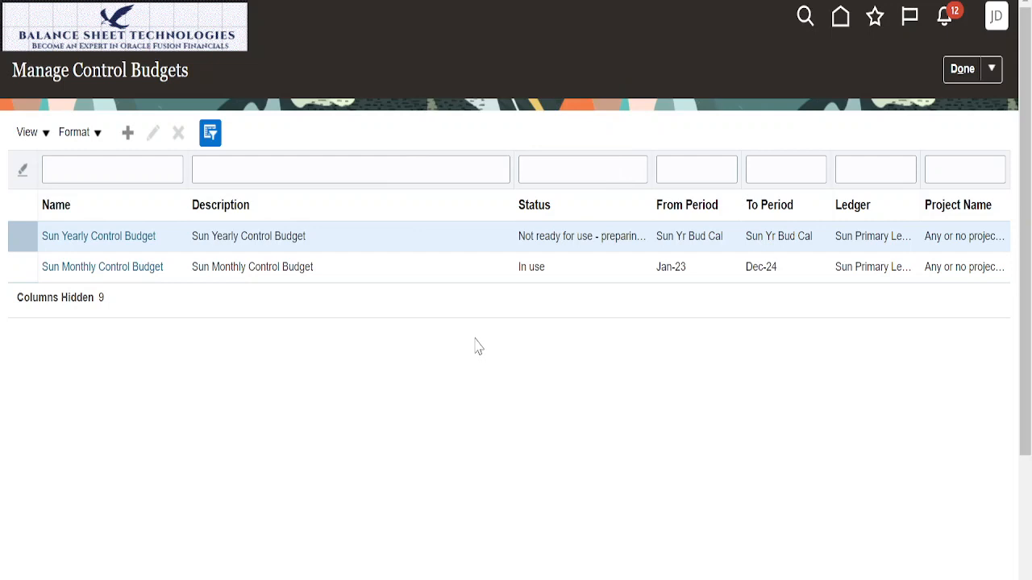
pyautogui.hotkey('ctrl', 'f')
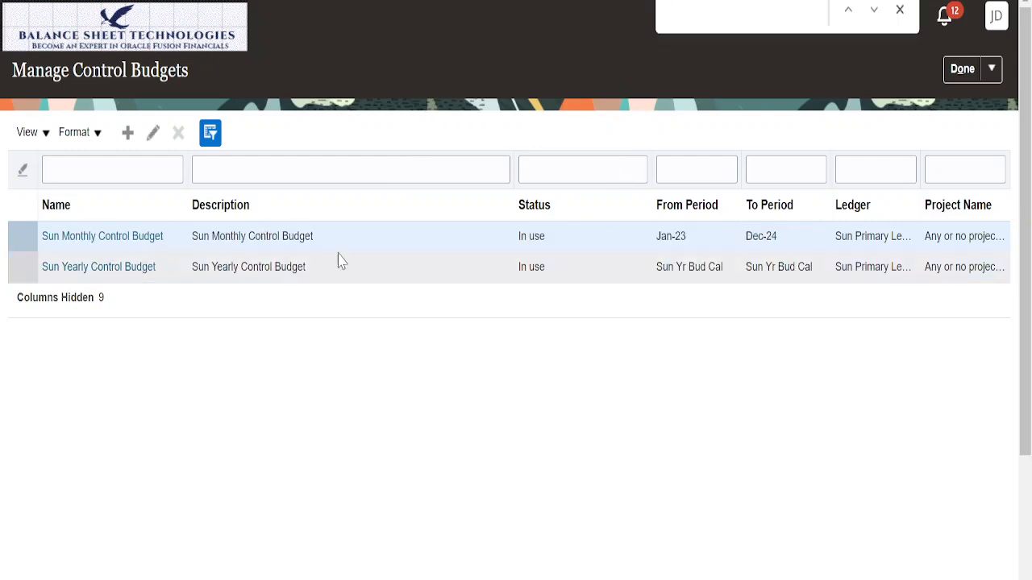
pyautogui.click(899, 10)
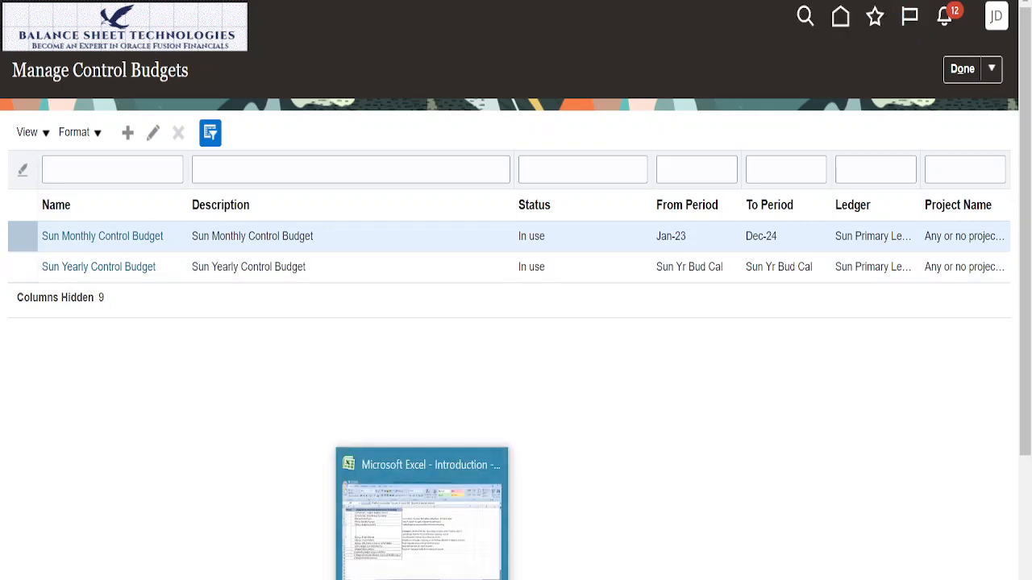
# Step: Switch to the Excel topic list and copy the √ status mark from Setup - Budget Calendar to Setup - Control Budgets in A8
pyautogui.click(420, 516)
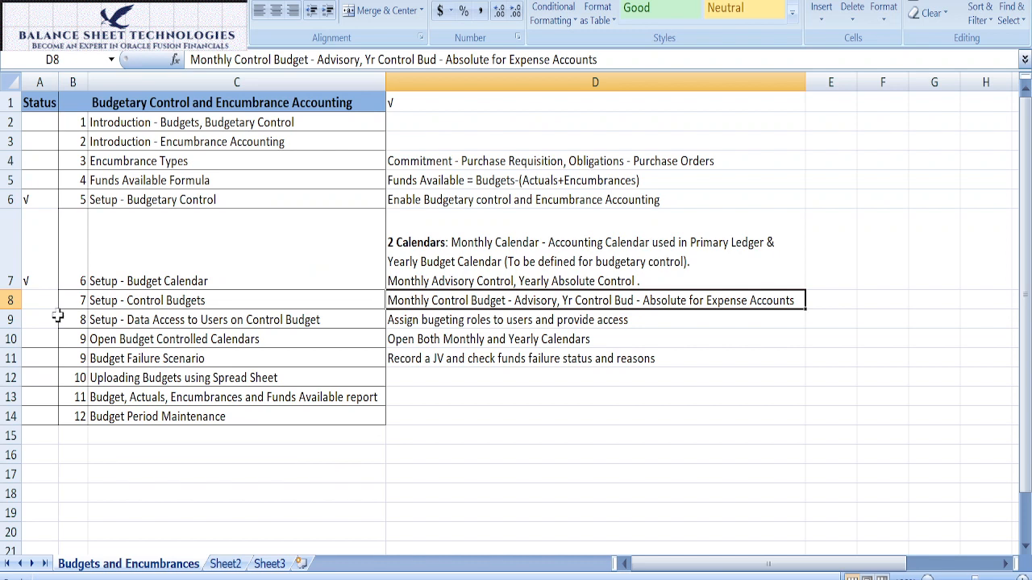
pyautogui.click(38, 284)
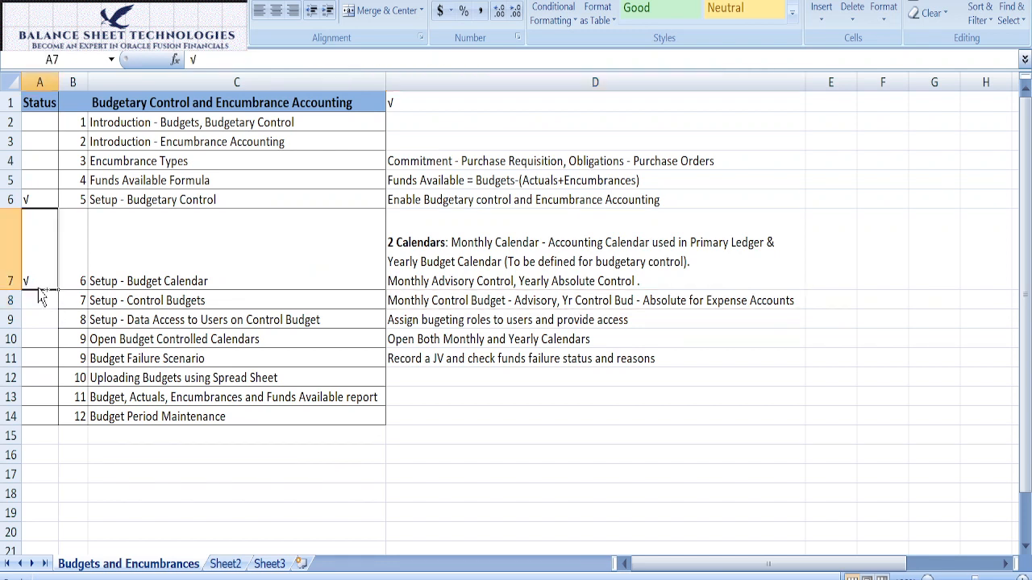
pyautogui.hotkey('ctrl', 'c')
pyautogui.click(40, 298)
pyautogui.hotkey('ctrl', 'v')
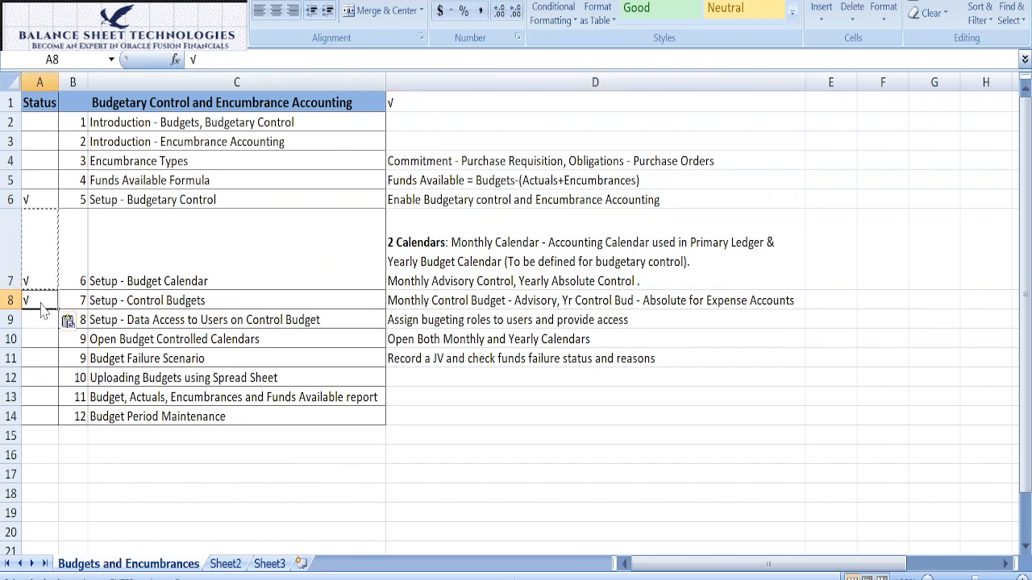
pyautogui.press('Escape')
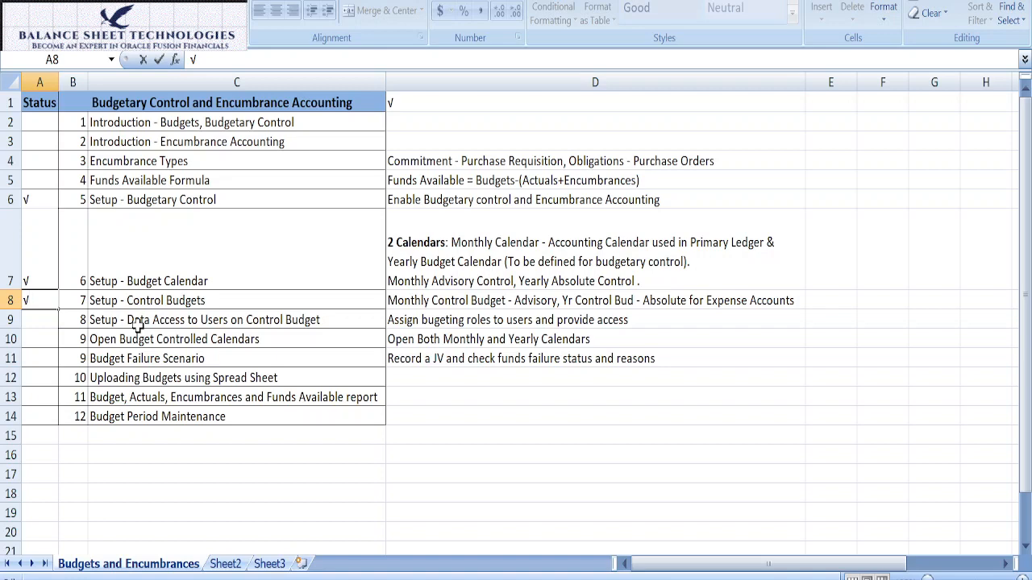
pyautogui.click(52, 321)
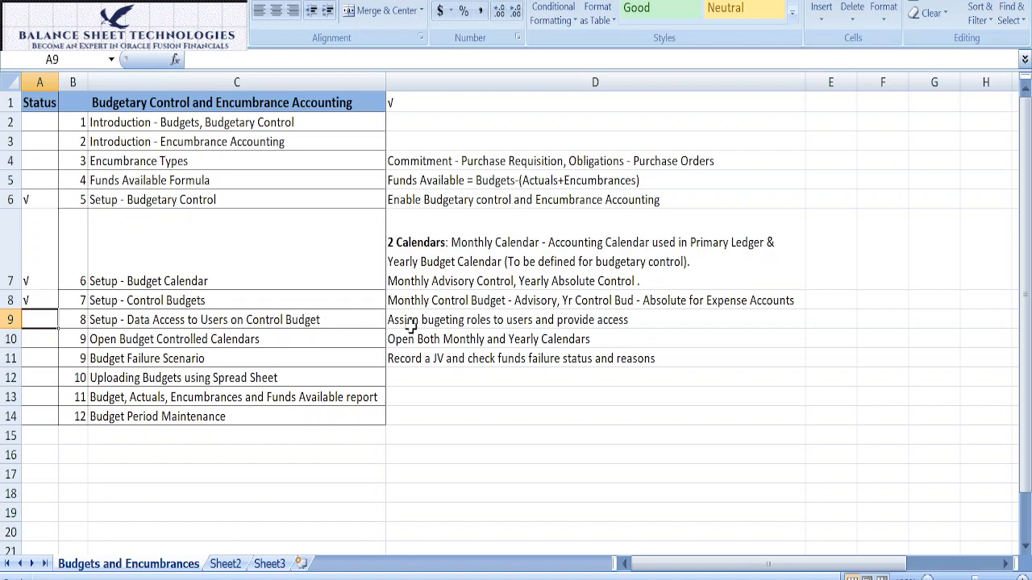
pyautogui.click(471, 321)
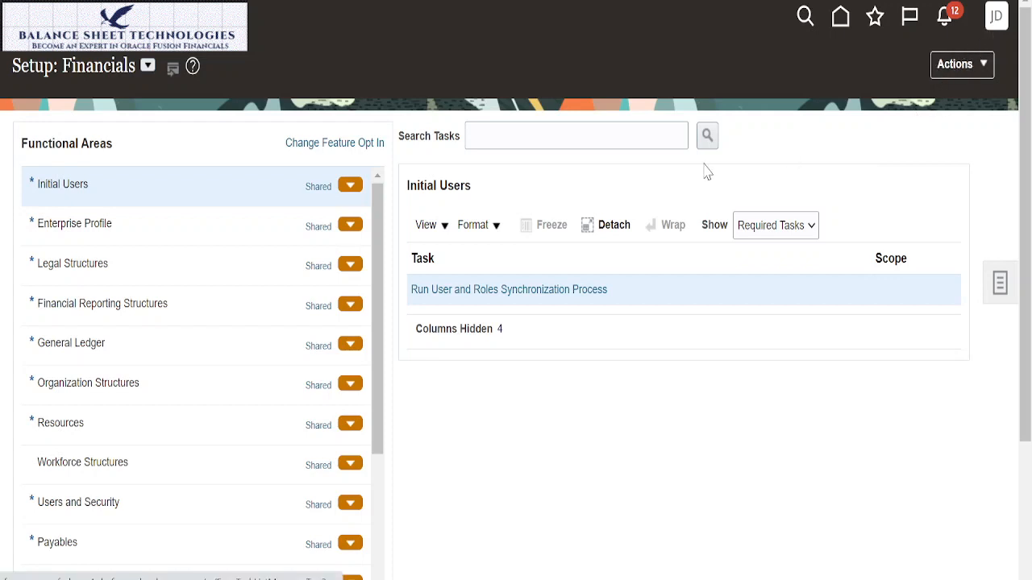
# Step: In the Oracle Financials setup, search the tasks for Data Access and open Manage Data Access for Users from Users and Security
pyautogui.click(620, 142)
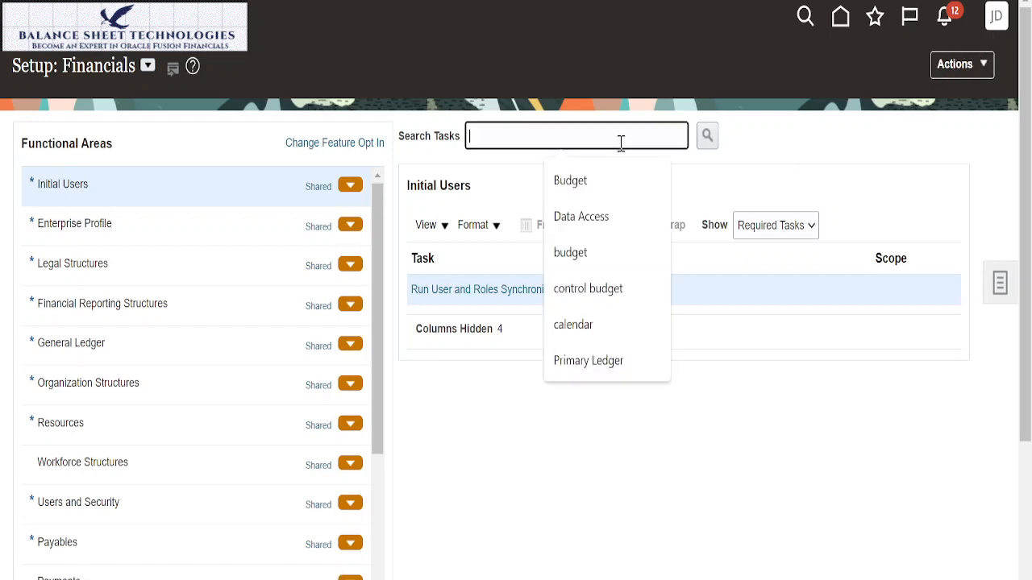
pyautogui.click(606, 216)
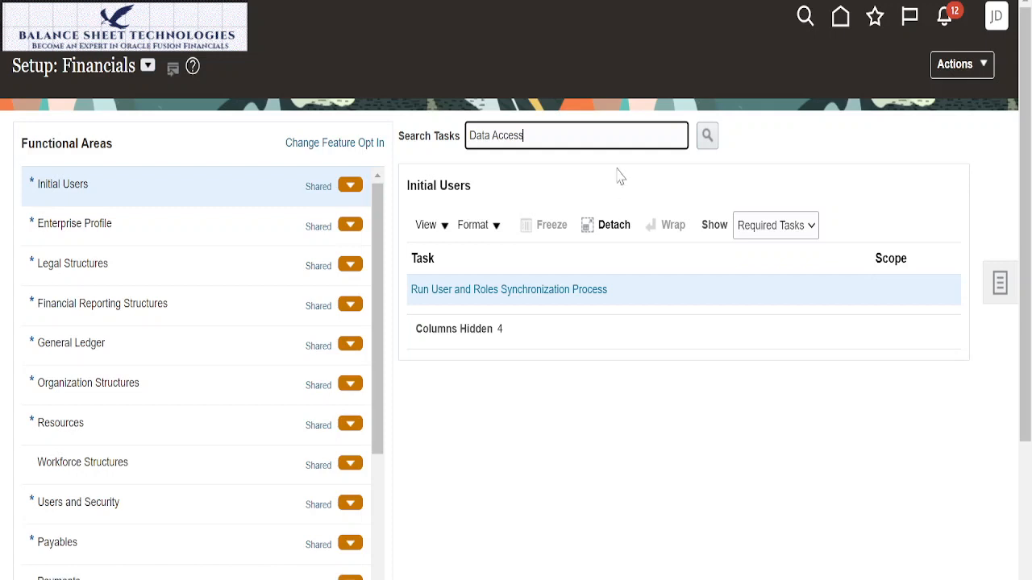
pyautogui.click(711, 145)
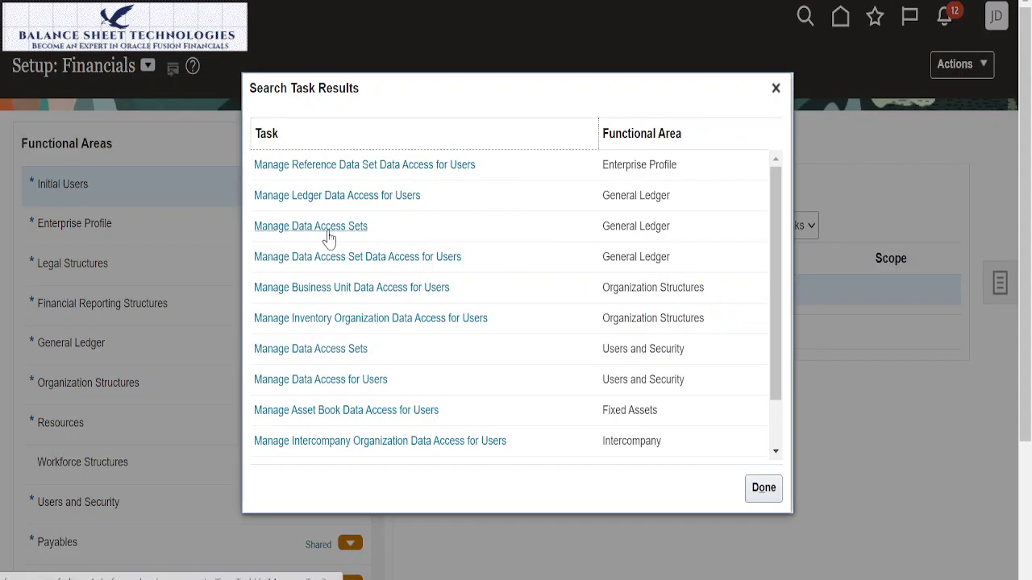
pyautogui.click(340, 380)
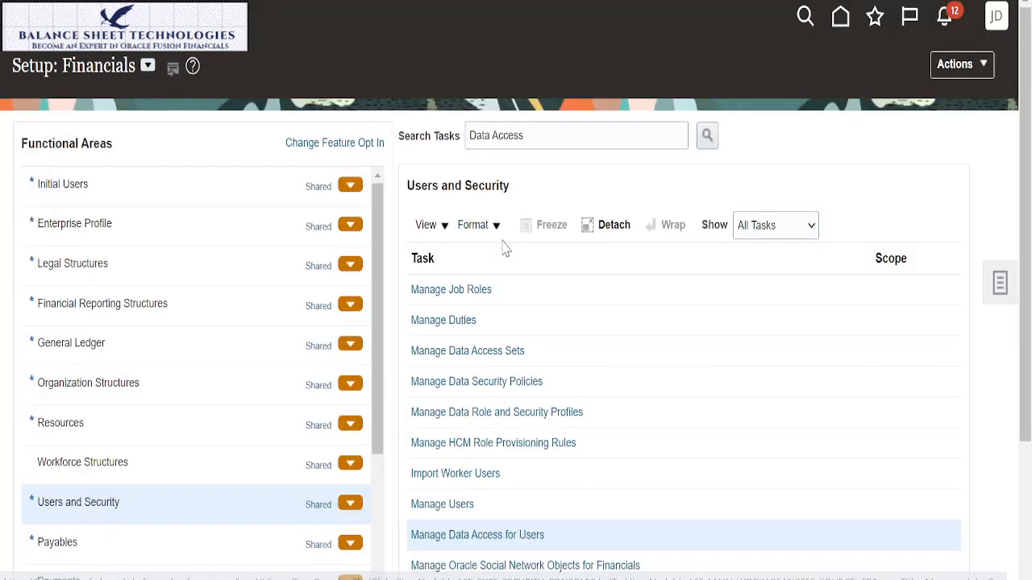
pyautogui.click(489, 546)
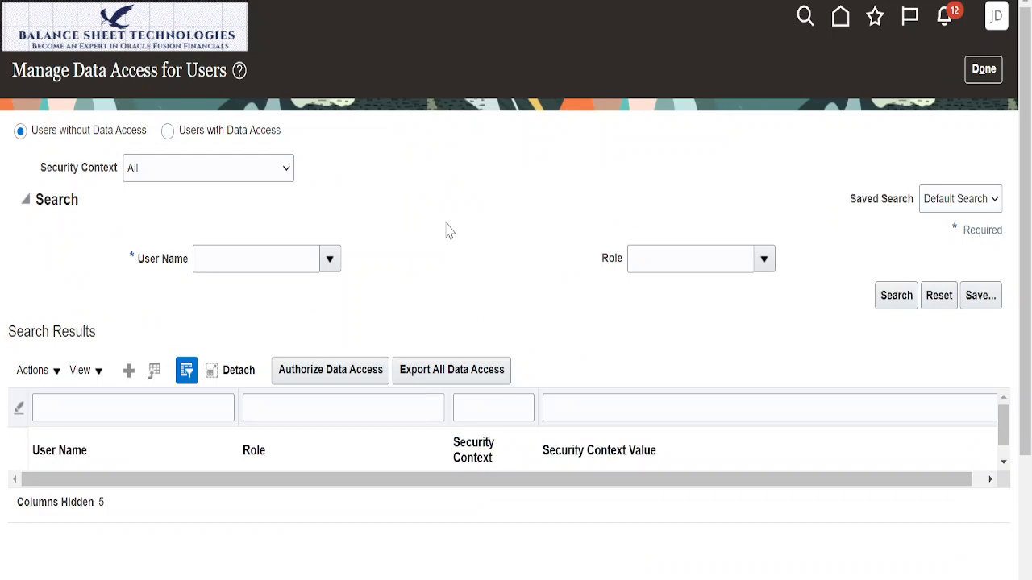
# Step: Create a data access record for the user with role Budget Manager and security context Control budget
pyautogui.click(129, 370)
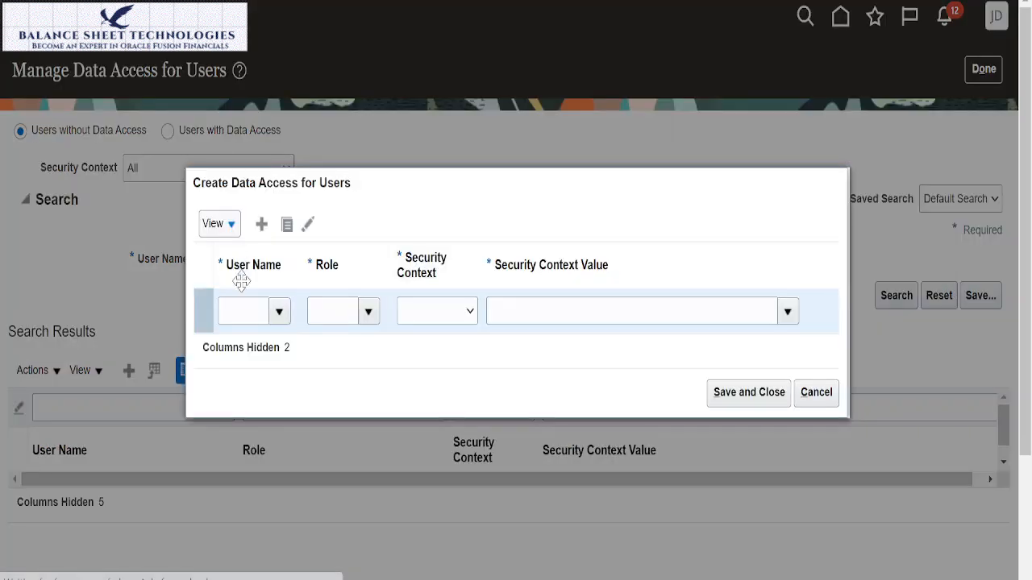
pyautogui.click(253, 306)
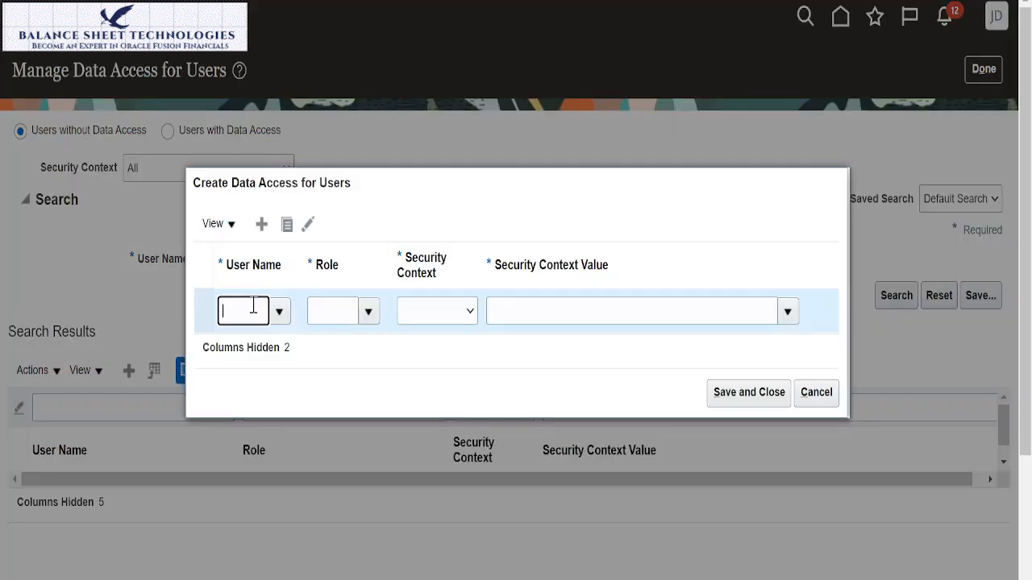
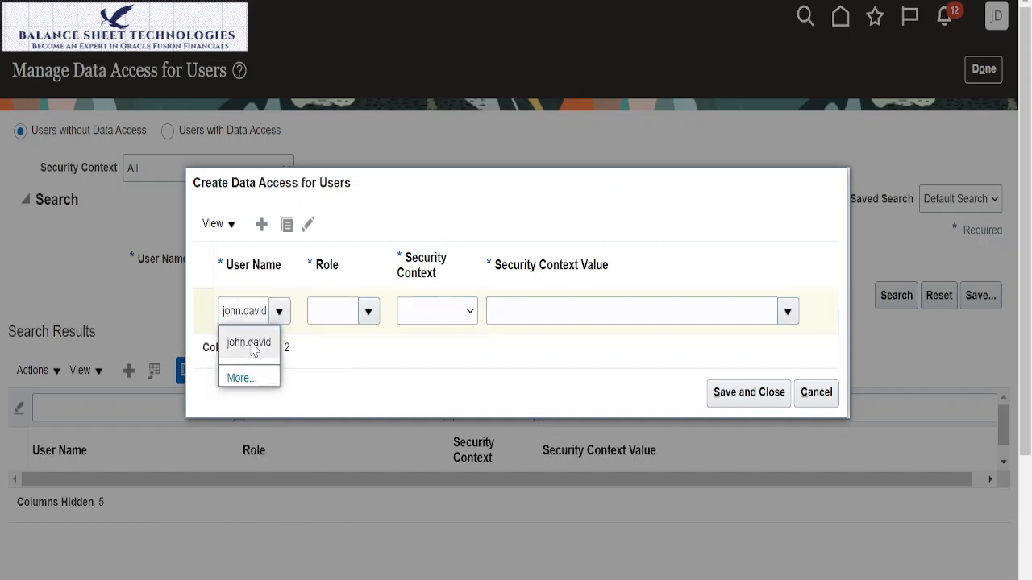
pyautogui.click(249, 342)
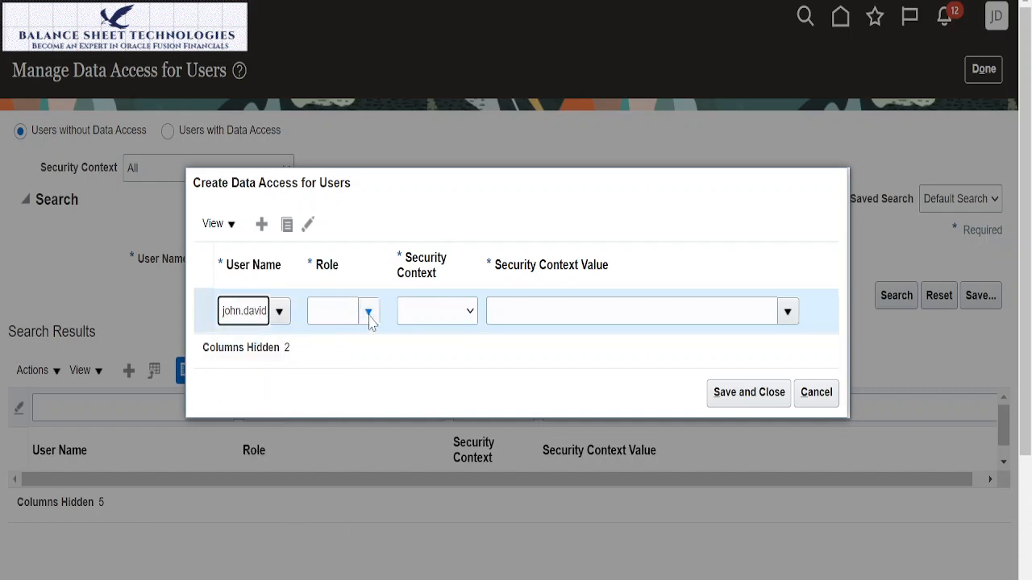
pyautogui.click(367, 313)
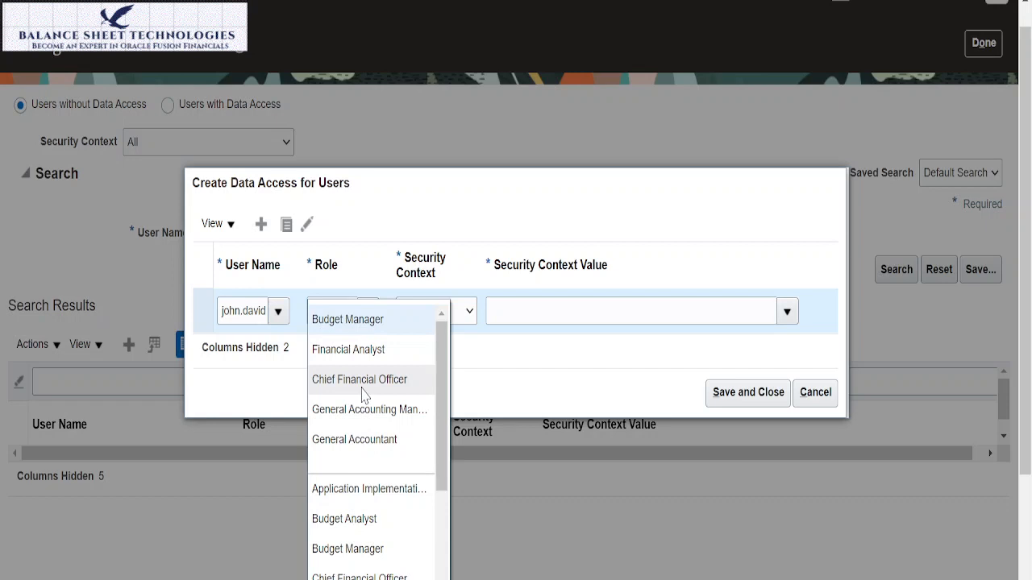
pyautogui.click(357, 548)
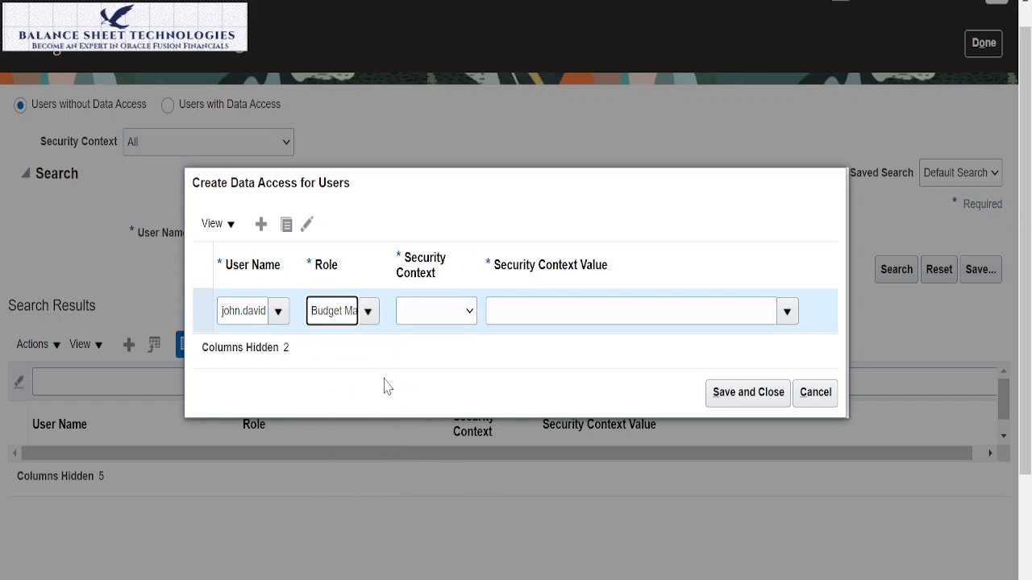
pyautogui.click(469, 315)
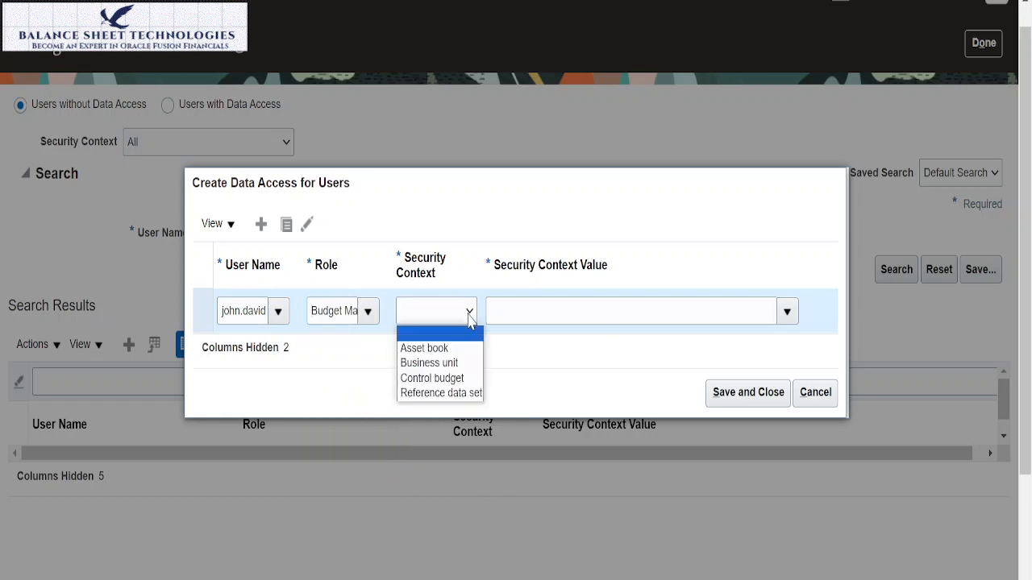
pyautogui.click(450, 383)
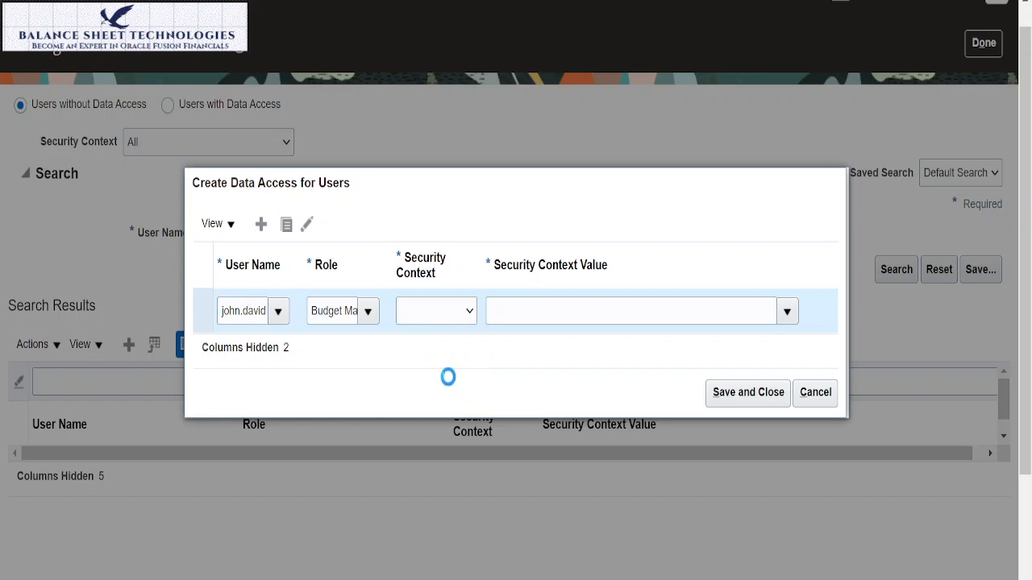
# Step: Search the security context values for sun and assign Sun Monthly Control Budget to the record
pyautogui.click(785, 311)
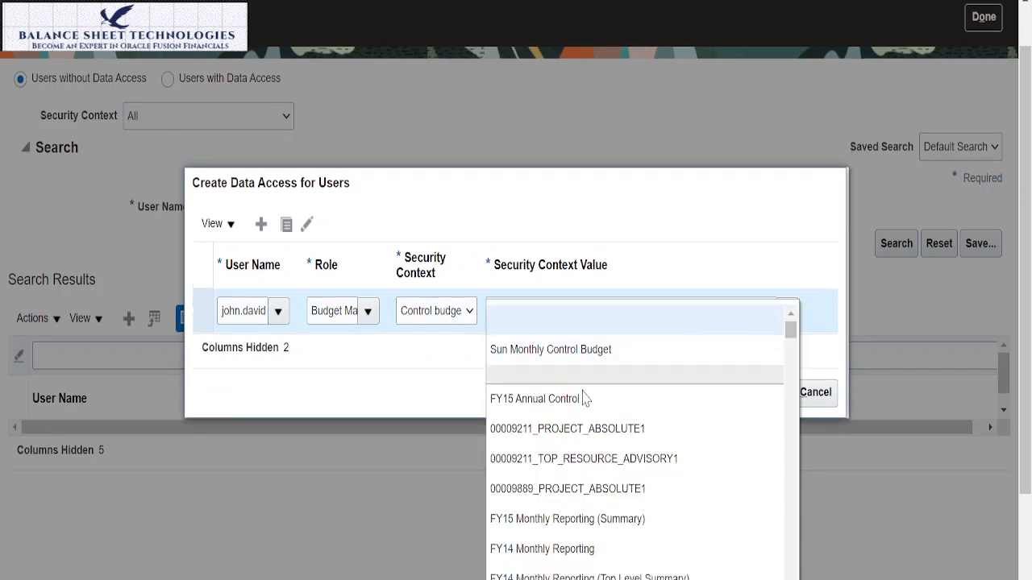
pyautogui.moveTo(790, 331); pyautogui.dragTo(791, 564)
pyautogui.moveTo(1024, 439); pyautogui.dragTo(1026, 532)
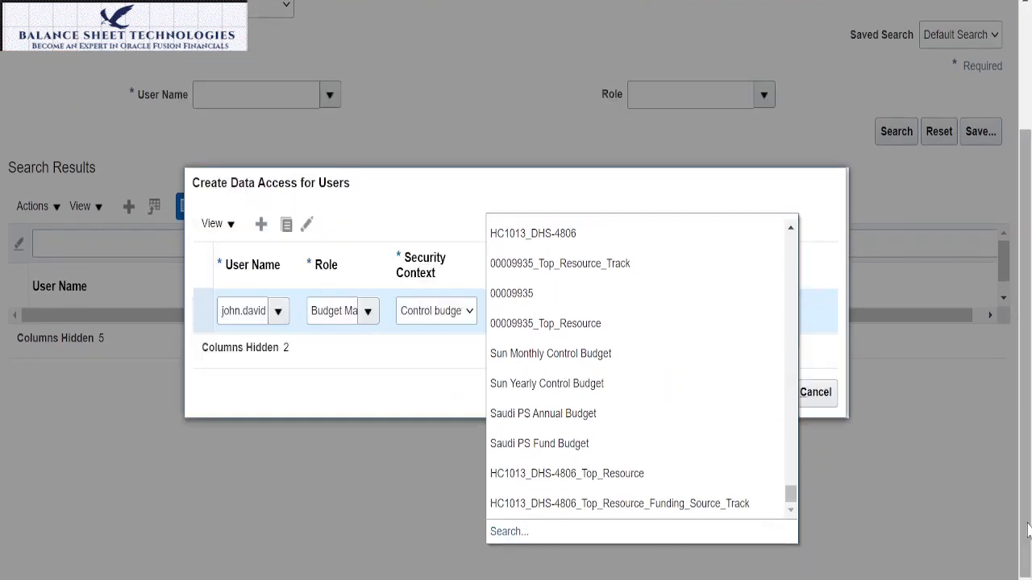
pyautogui.click(509, 535)
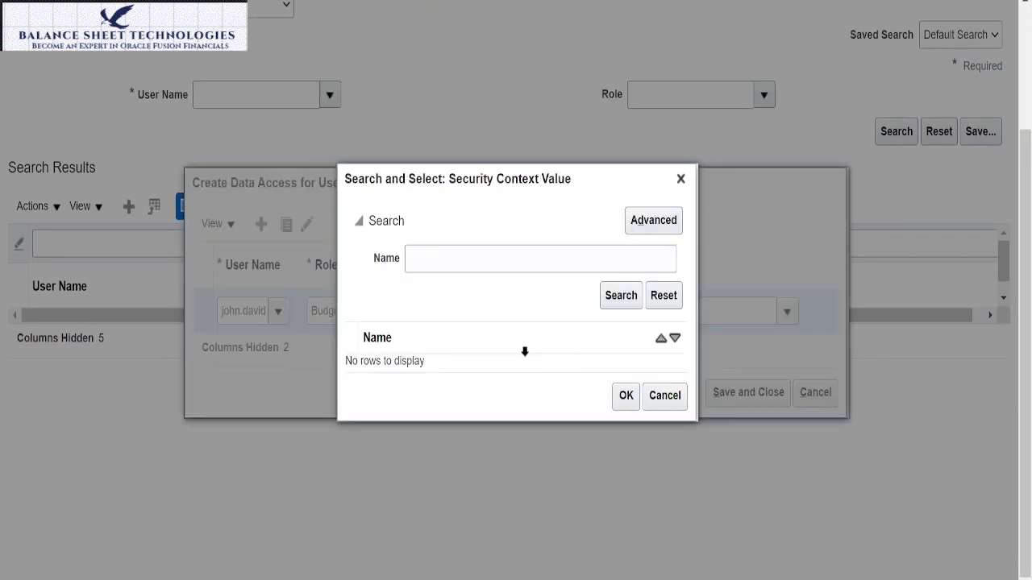
pyautogui.click(498, 259)
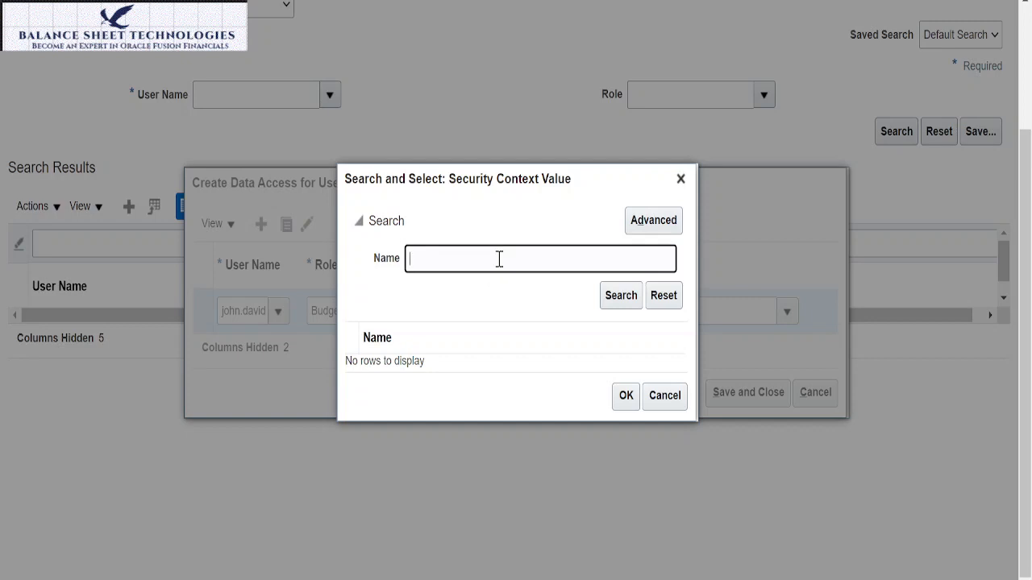
pyautogui.click(622, 298)
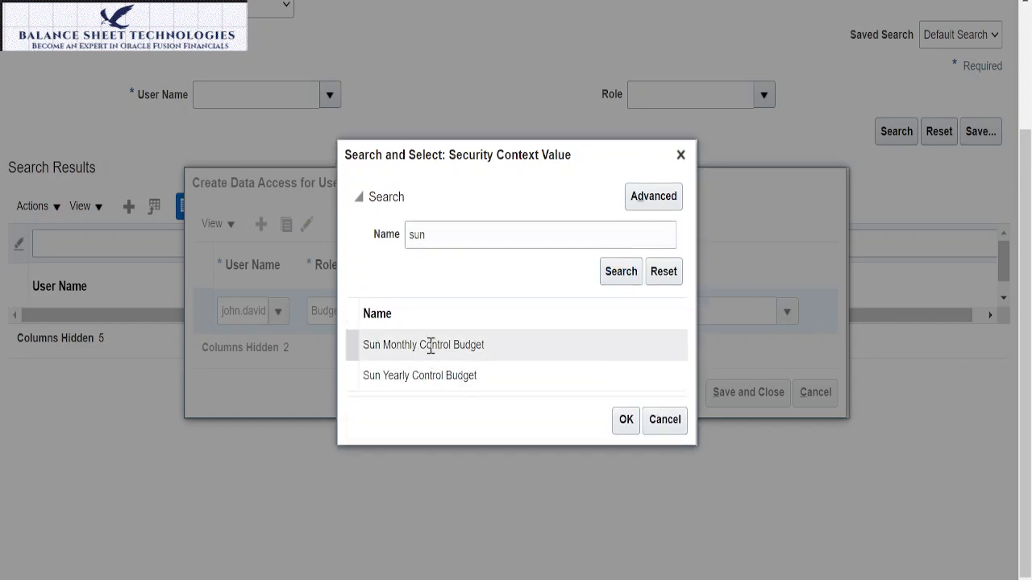
pyautogui.click(431, 347)
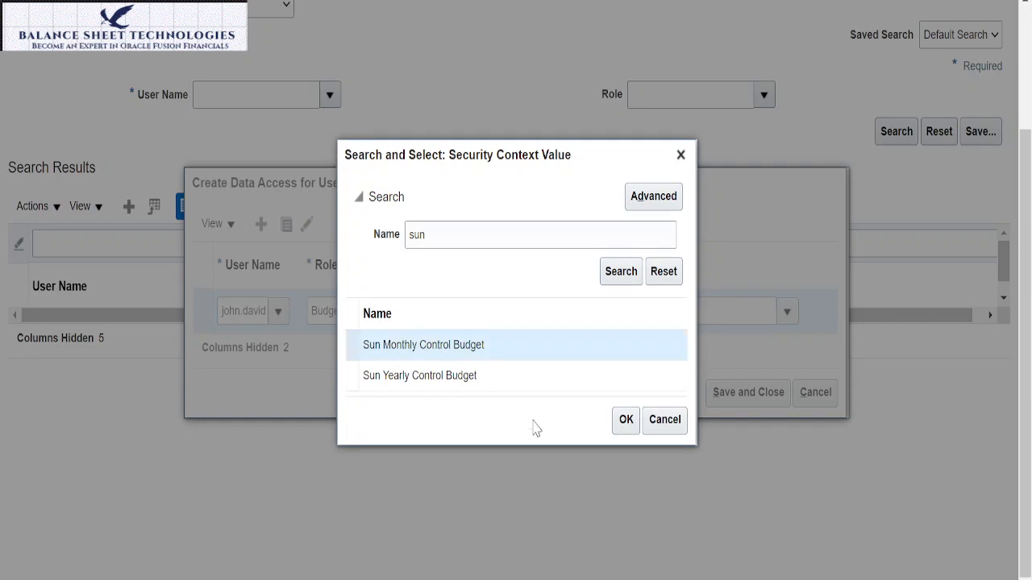
pyautogui.click(626, 421)
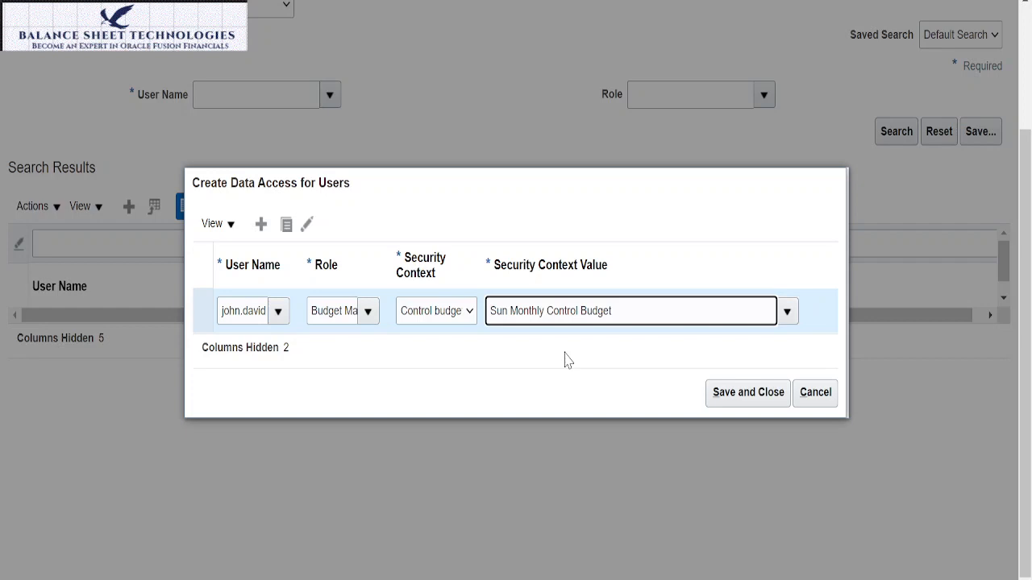
# Step: Try to save the Sun Monthly Control Budget access record, then cancel its creation
pyautogui.click(748, 393)
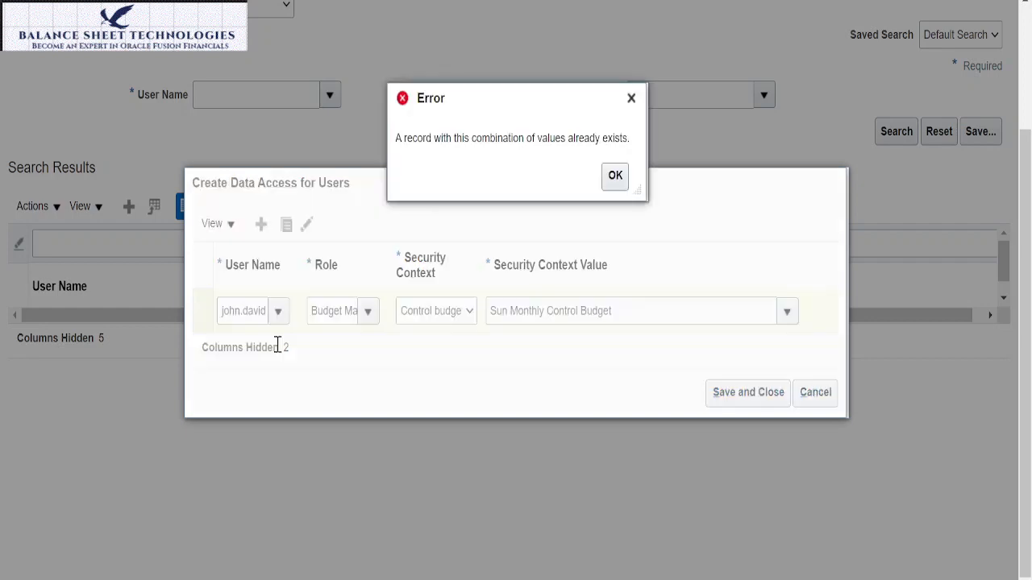
pyautogui.click(615, 176)
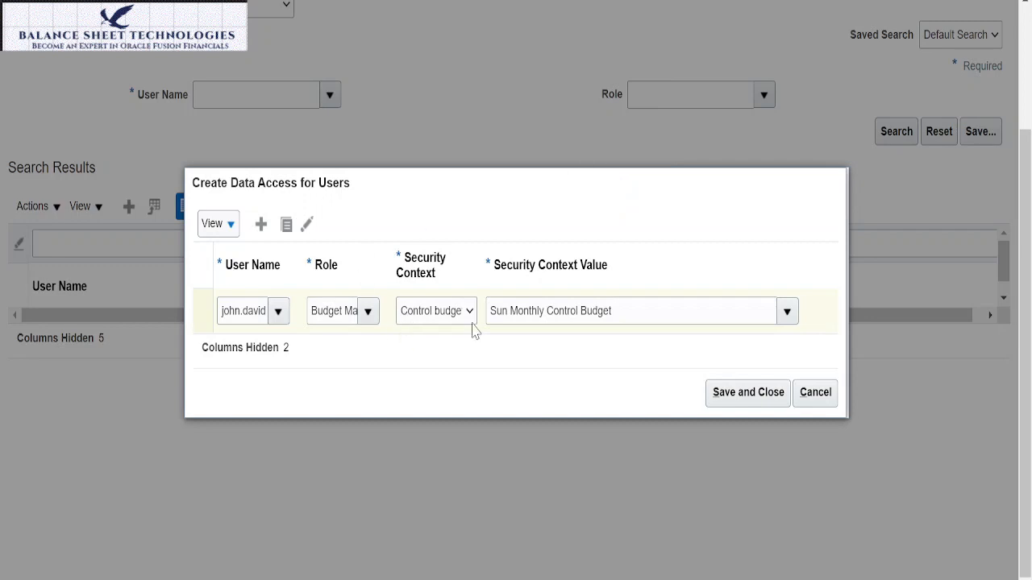
pyautogui.click(756, 394)
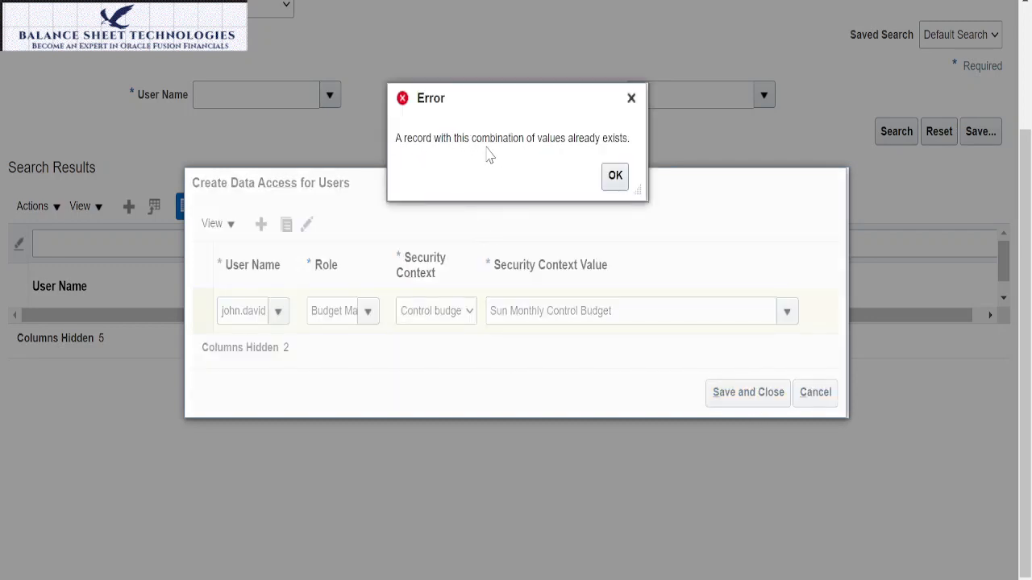
pyautogui.click(615, 179)
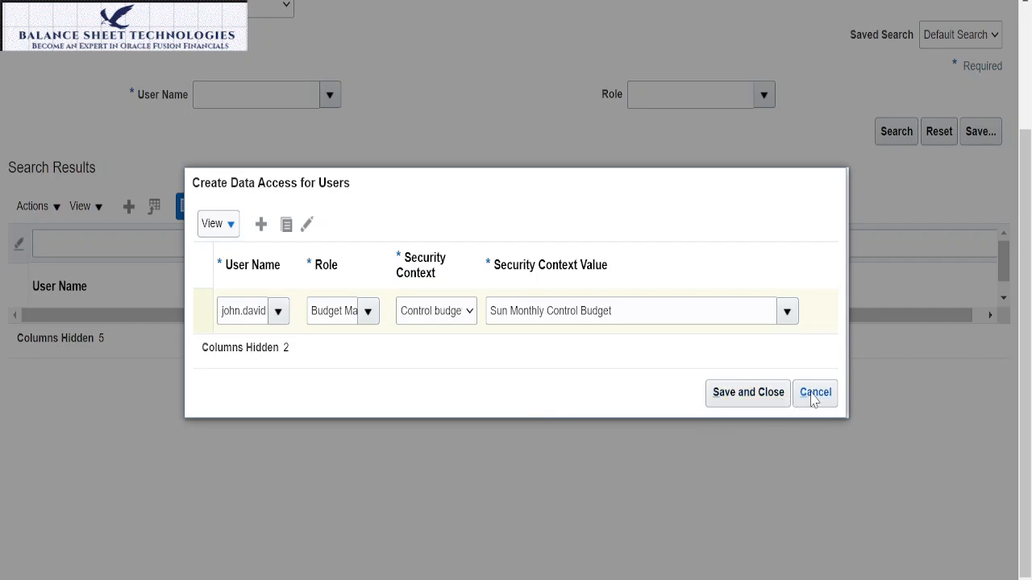
pyautogui.click(229, 227)
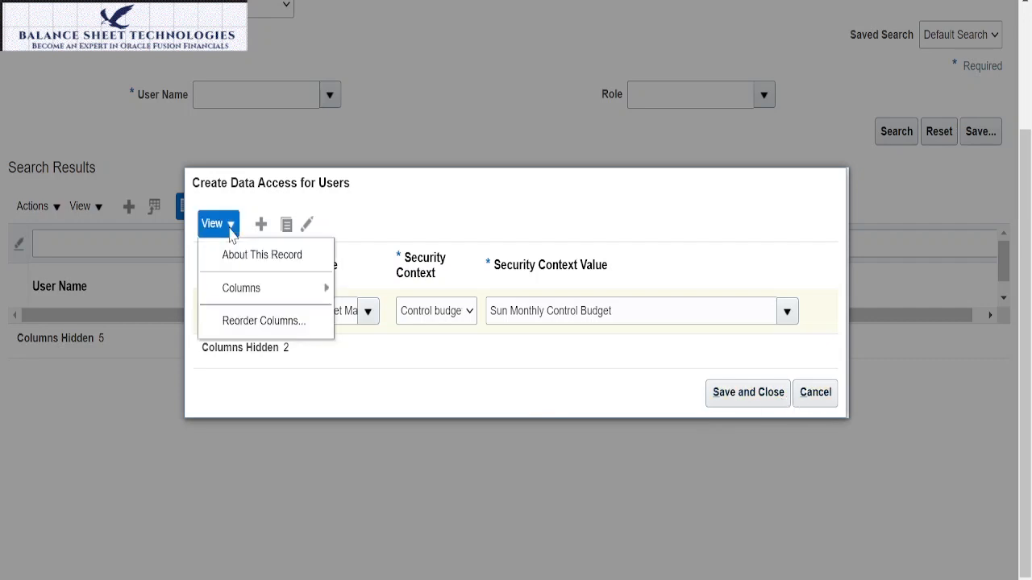
pyautogui.click(477, 377)
pyautogui.click(833, 392)
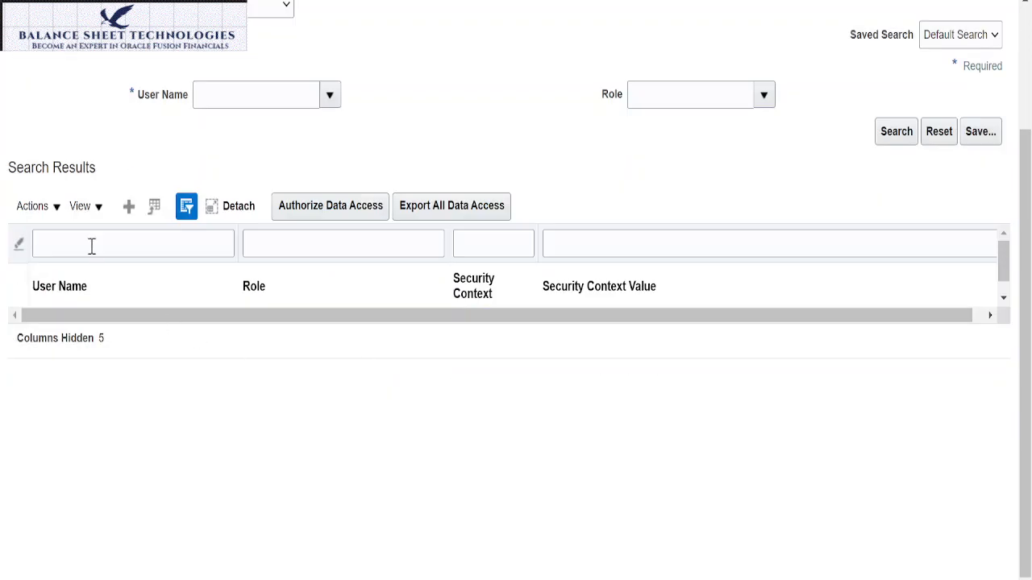
pyautogui.click(36, 206)
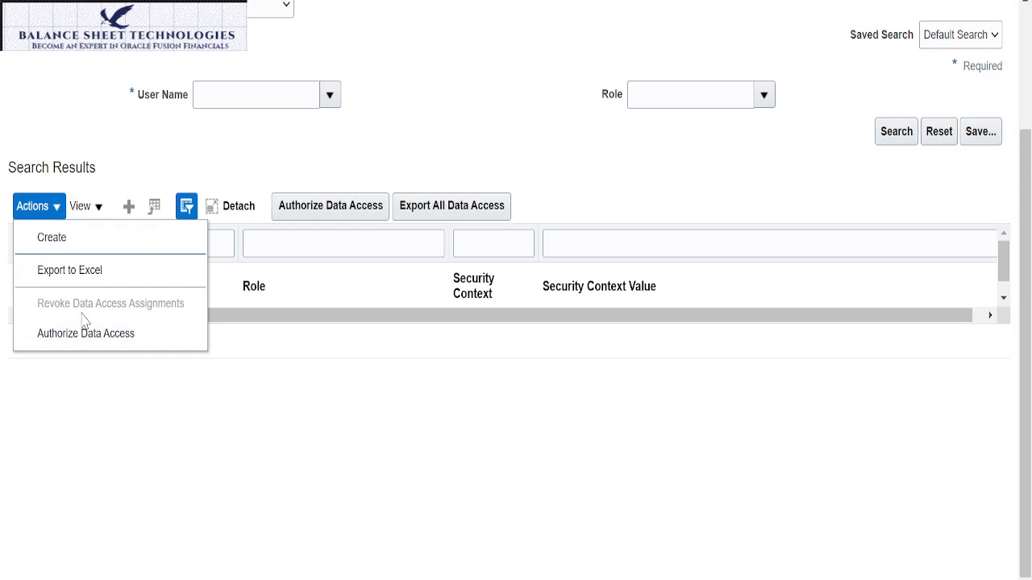
pyautogui.click(356, 416)
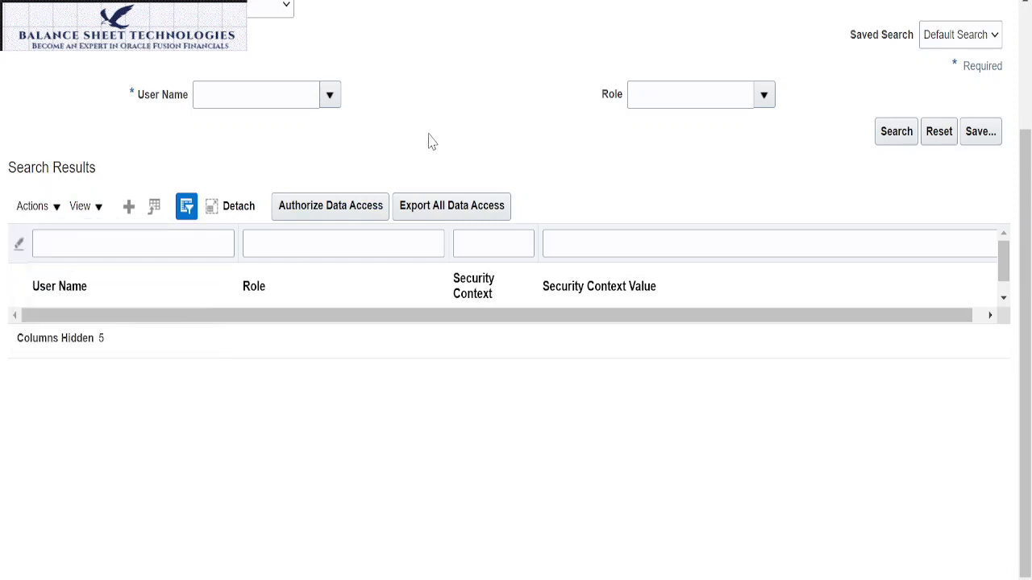
# Step: Search Users with Data Access by the user's name to list the existing assignments
pyautogui.scroll(2, 429, 142)
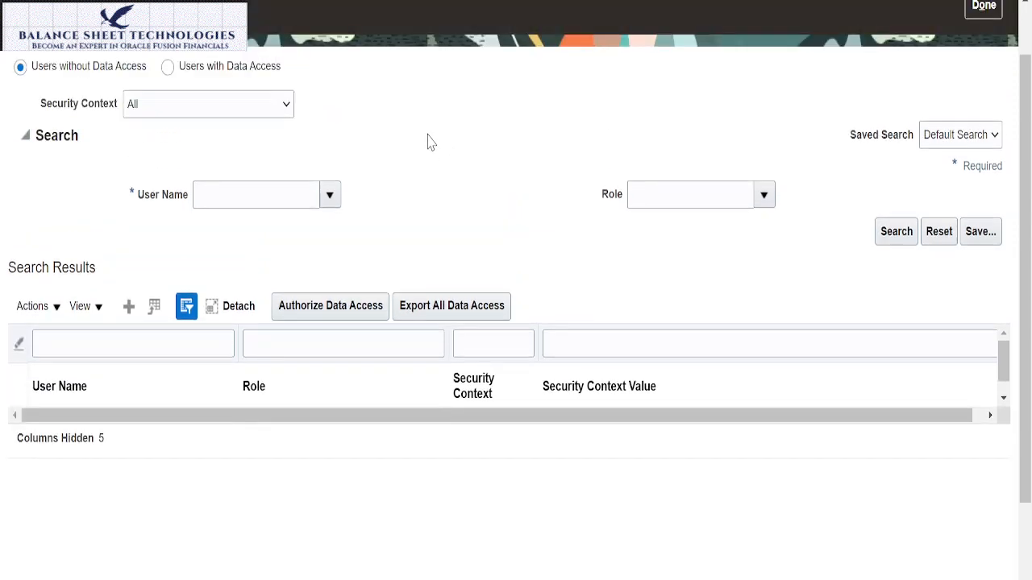
pyautogui.click(169, 69)
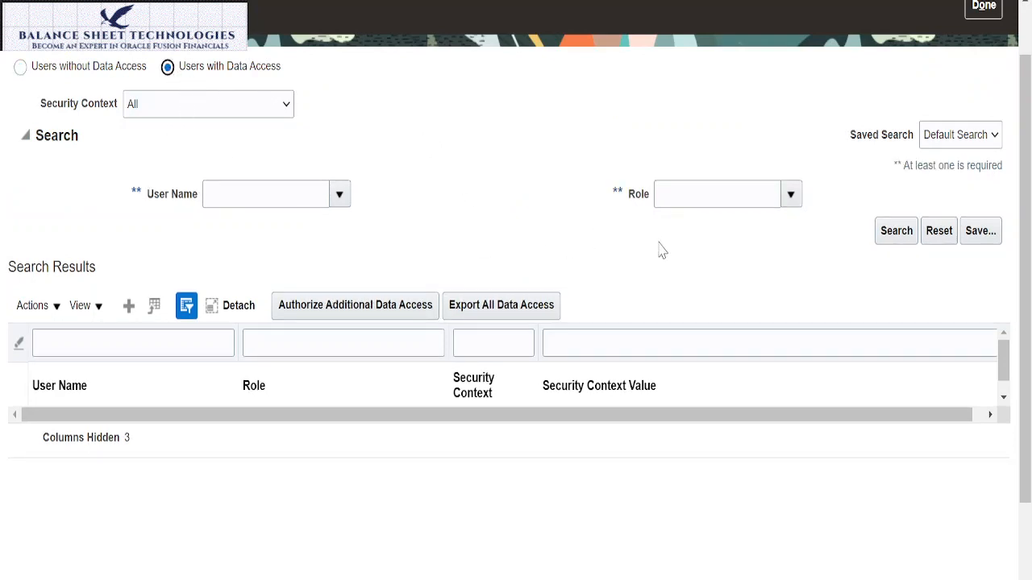
pyautogui.click(231, 194)
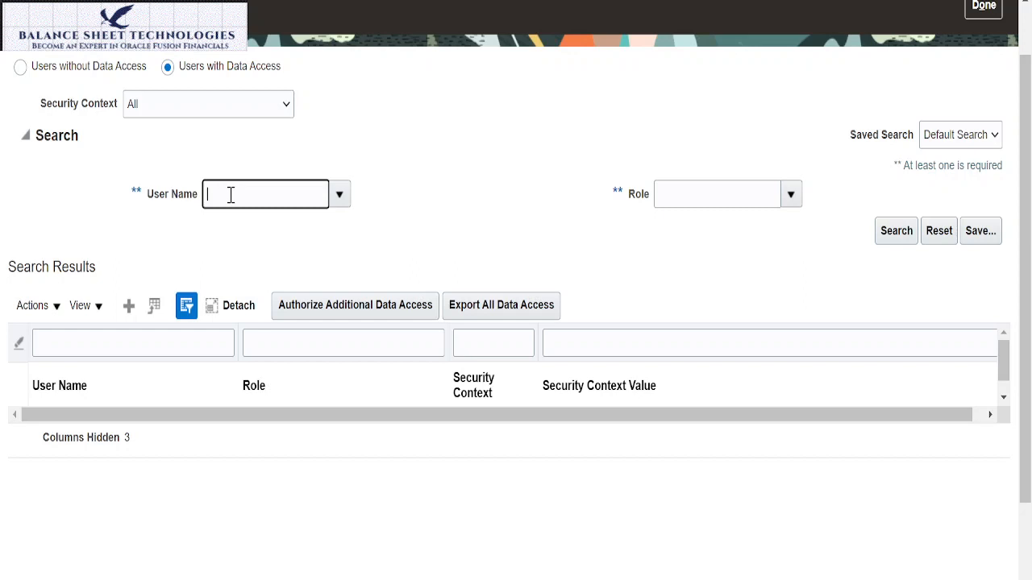
pyautogui.press('BackSpace')
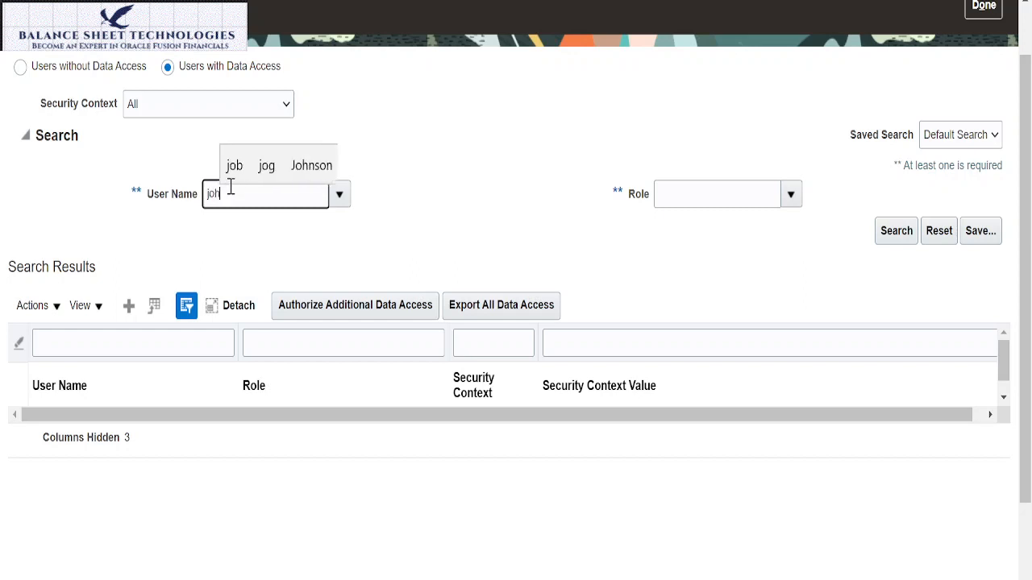
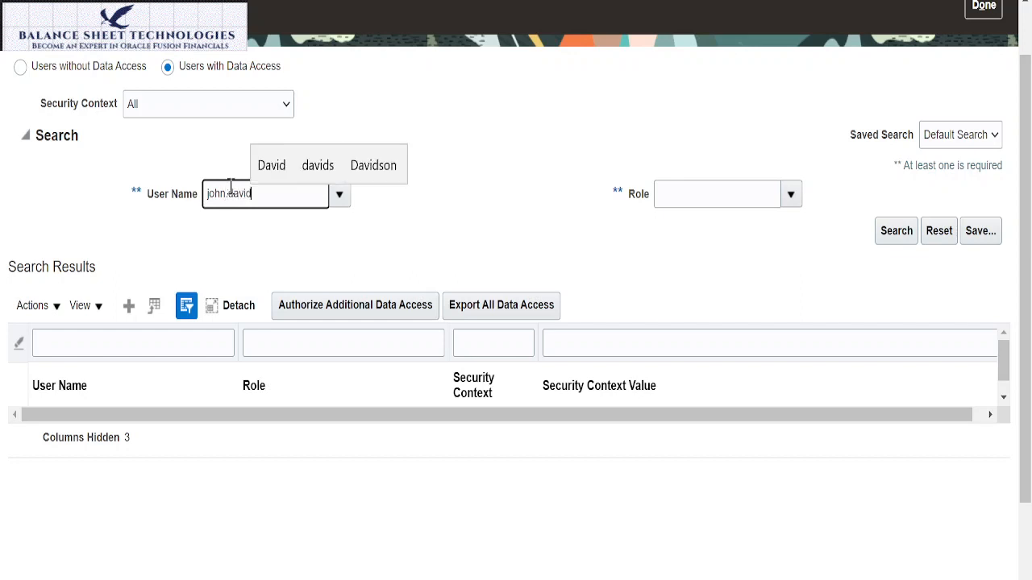
pyautogui.click(895, 232)
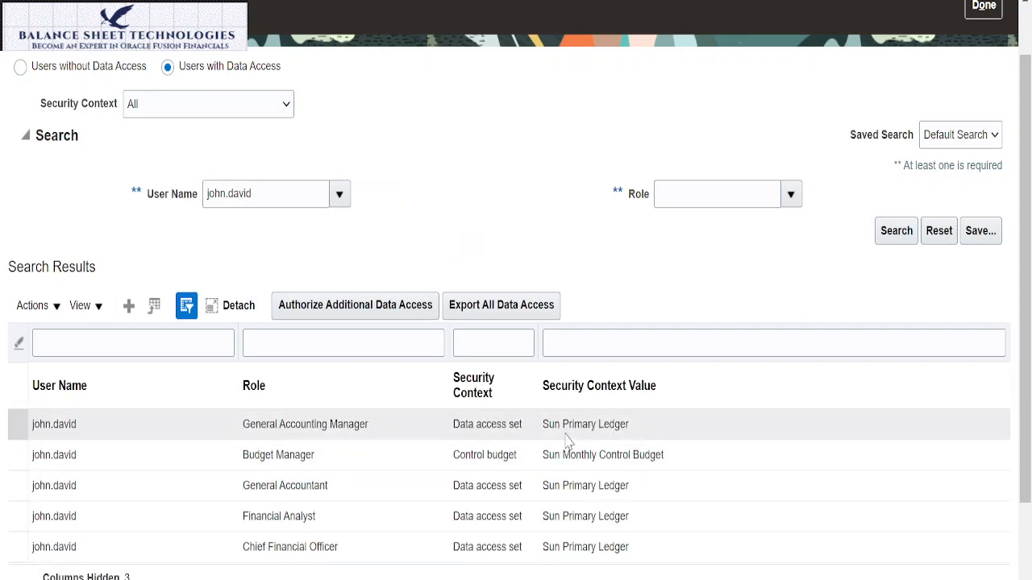
# Step: Revoke the user's Budget Manager access to Sun Monthly Control Budget and finish managing data access
pyautogui.click(489, 457)
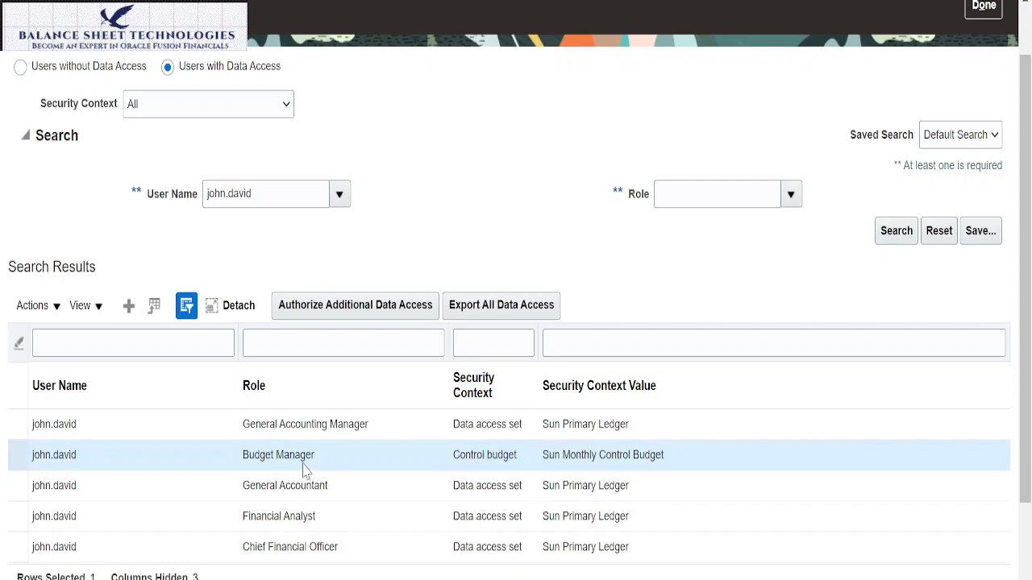
pyautogui.click(36, 306)
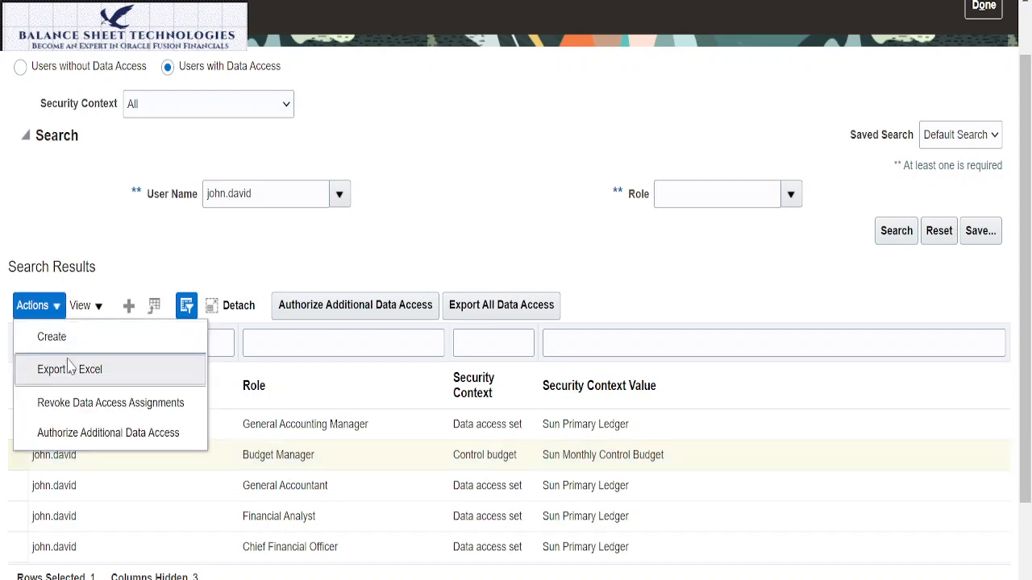
pyautogui.click(93, 403)
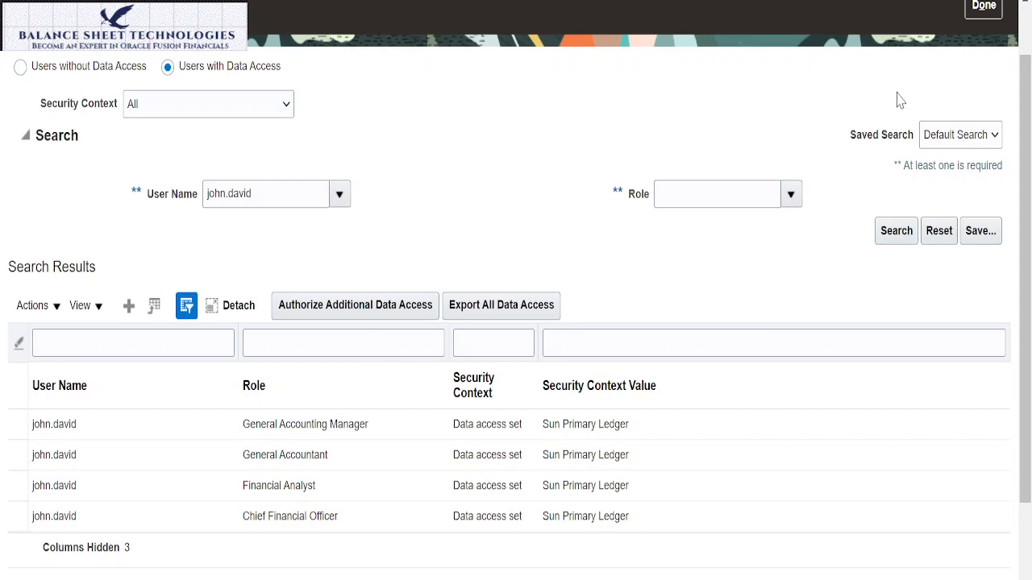
pyautogui.scroll(2, 899, 100)
pyautogui.click(985, 70)
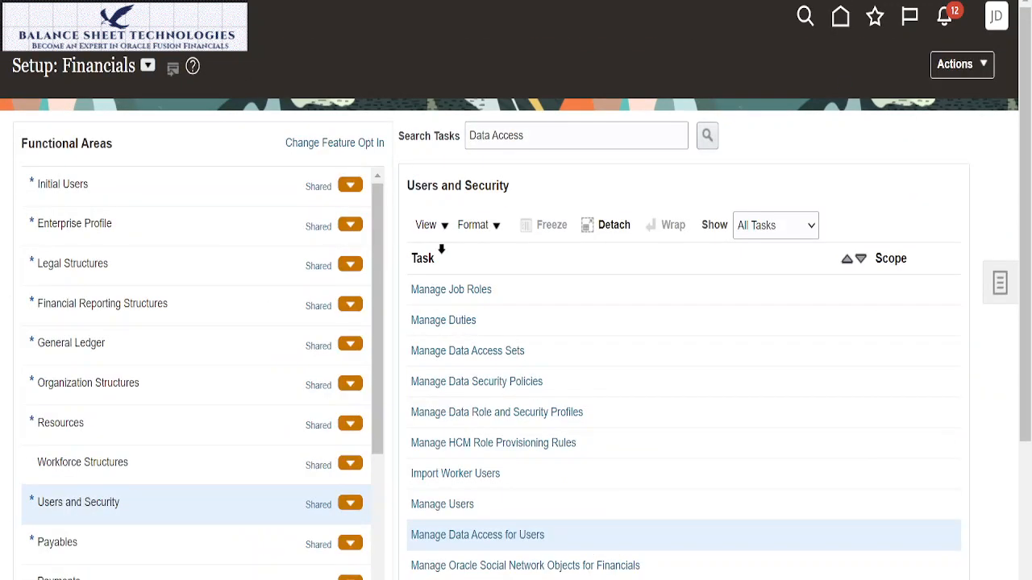
# Step: Open Manage Data Access for Users, start a new data access record, and enter the user's name
pyautogui.click(493, 536)
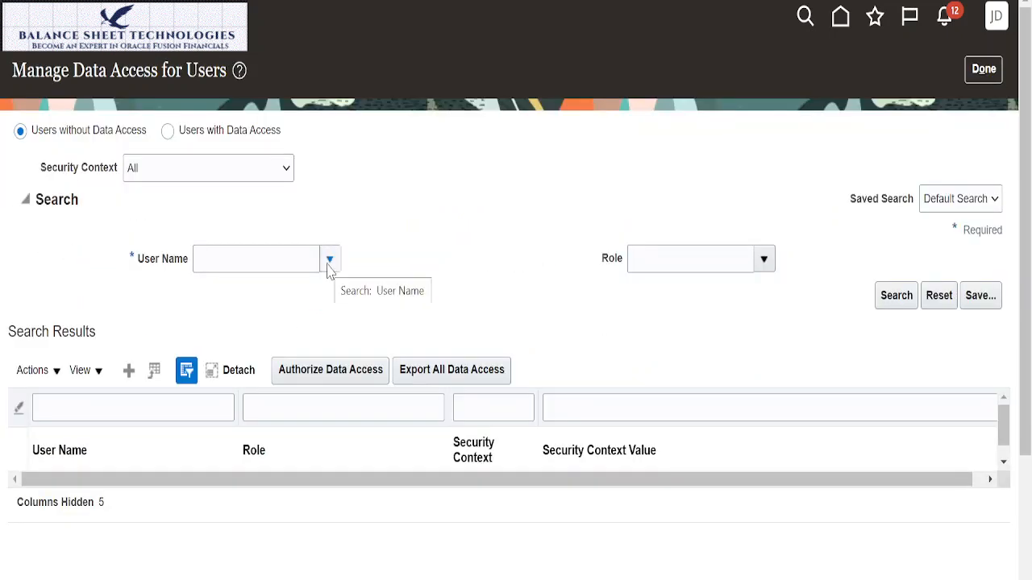
pyautogui.click(129, 370)
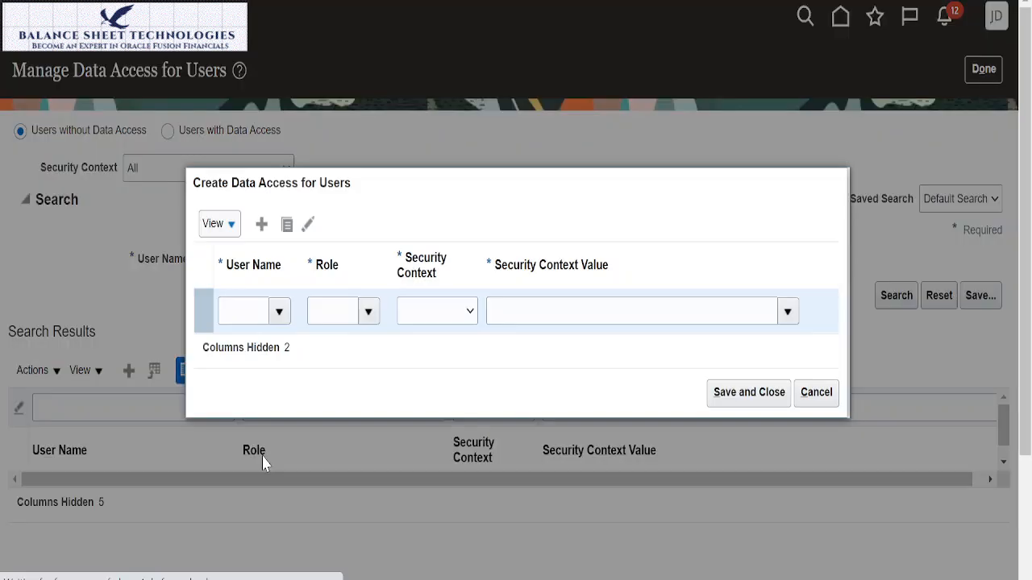
pyautogui.click(247, 311)
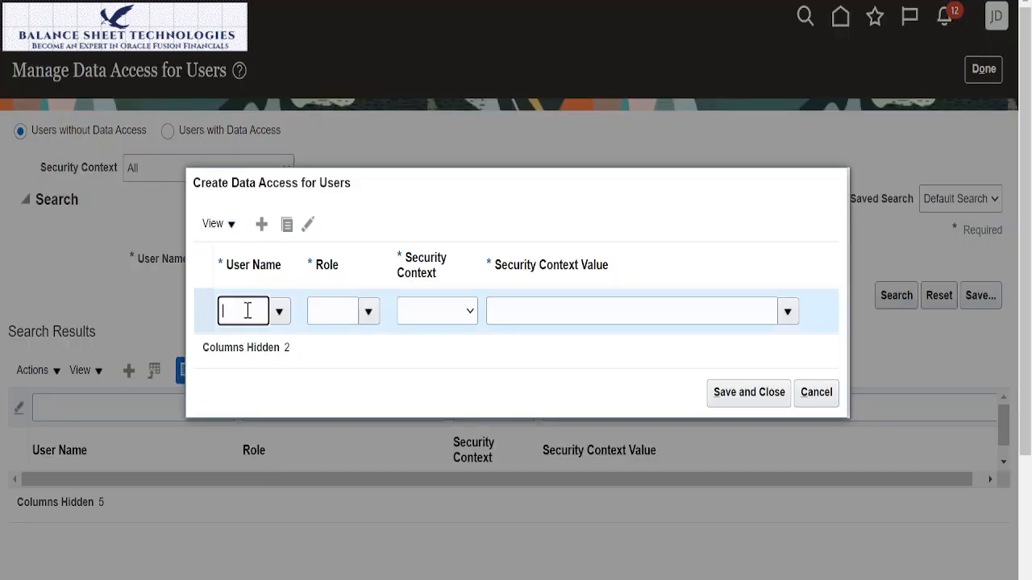
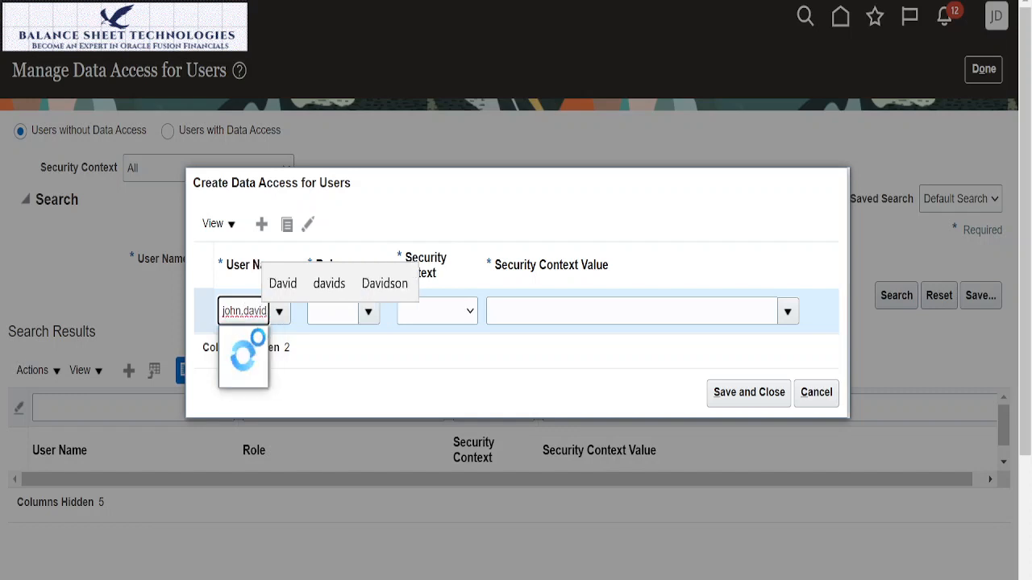
pyautogui.click(255, 348)
# Step: Set the new record's role to Budget Manager and its security context to Control budget
pyautogui.click(367, 311)
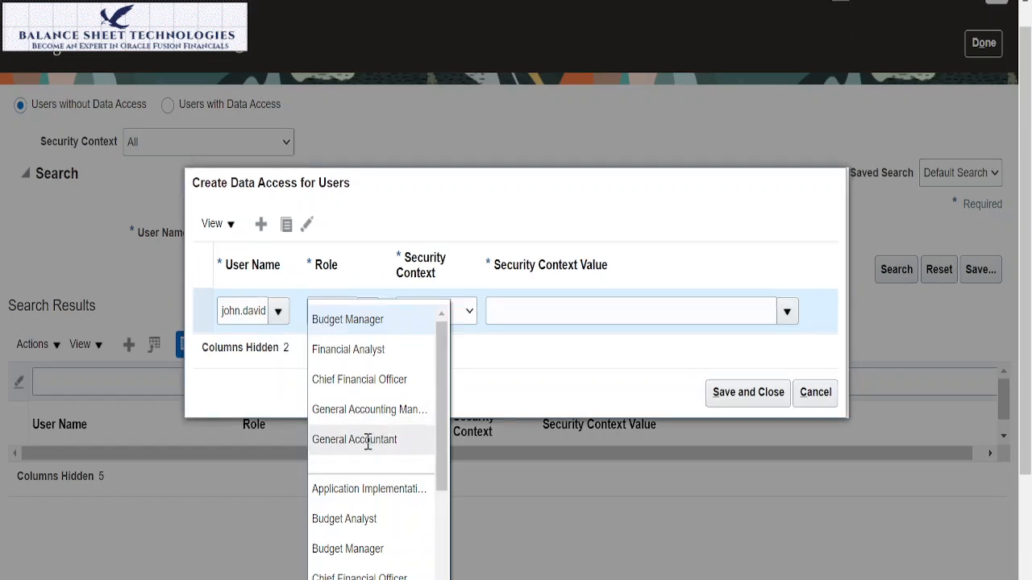
pyautogui.click(348, 548)
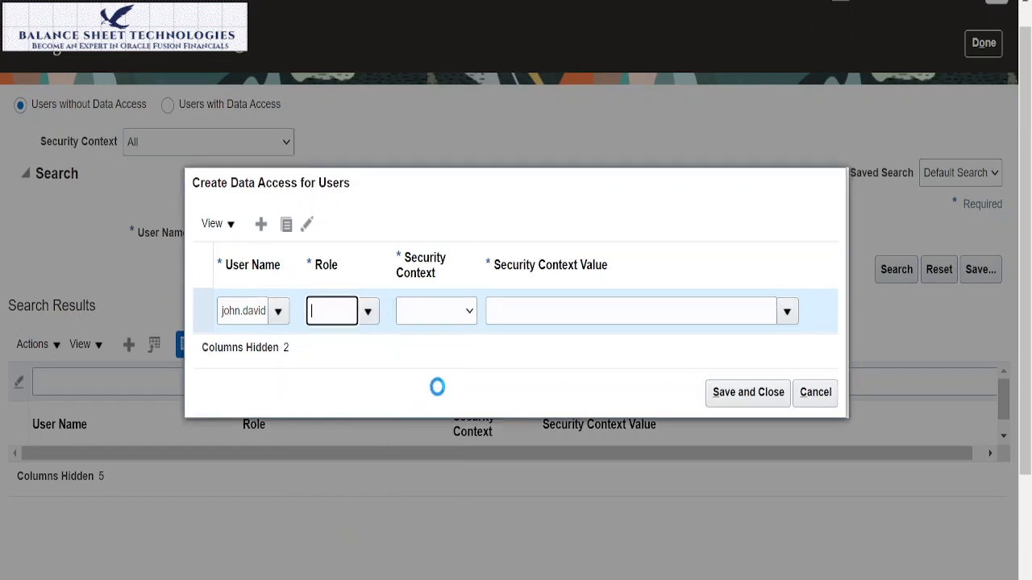
pyautogui.click(472, 316)
pyautogui.click(450, 379)
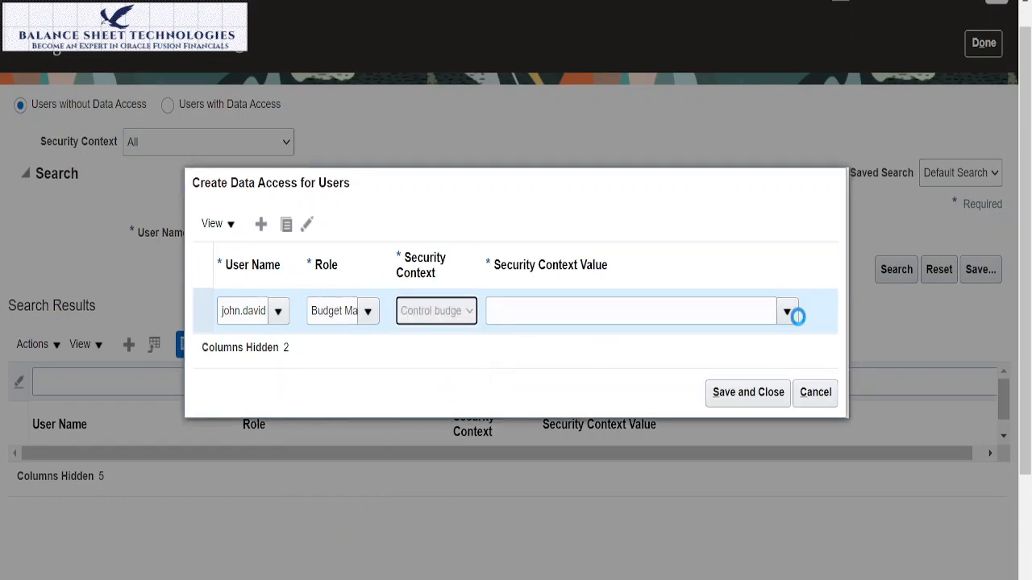
# Step: Search the security context values for sun and select Sun Monthly Control Budget for the Budget Manager record
pyautogui.click(790, 312)
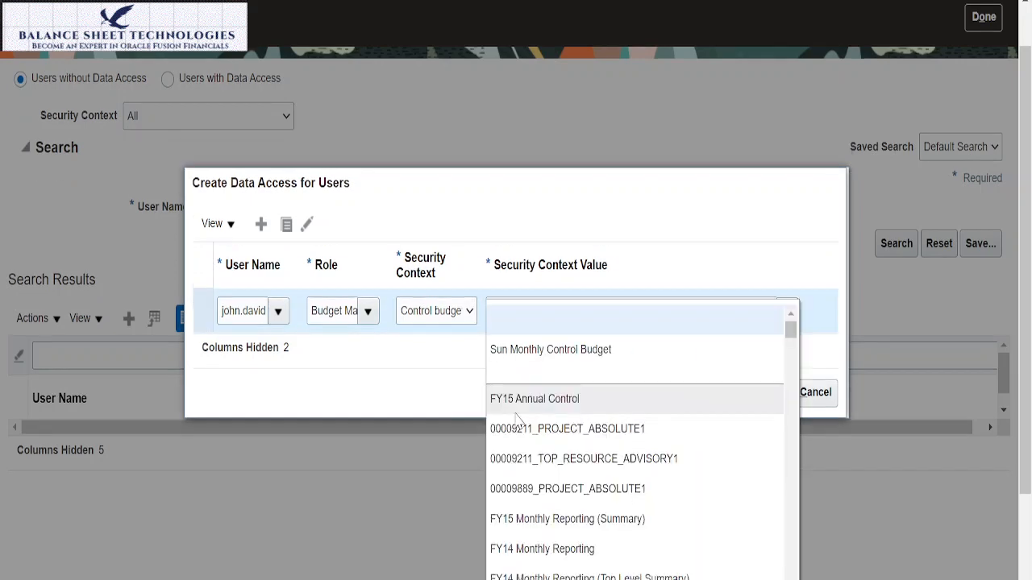
pyautogui.moveTo(1023, 345); pyautogui.dragTo(1026, 475)
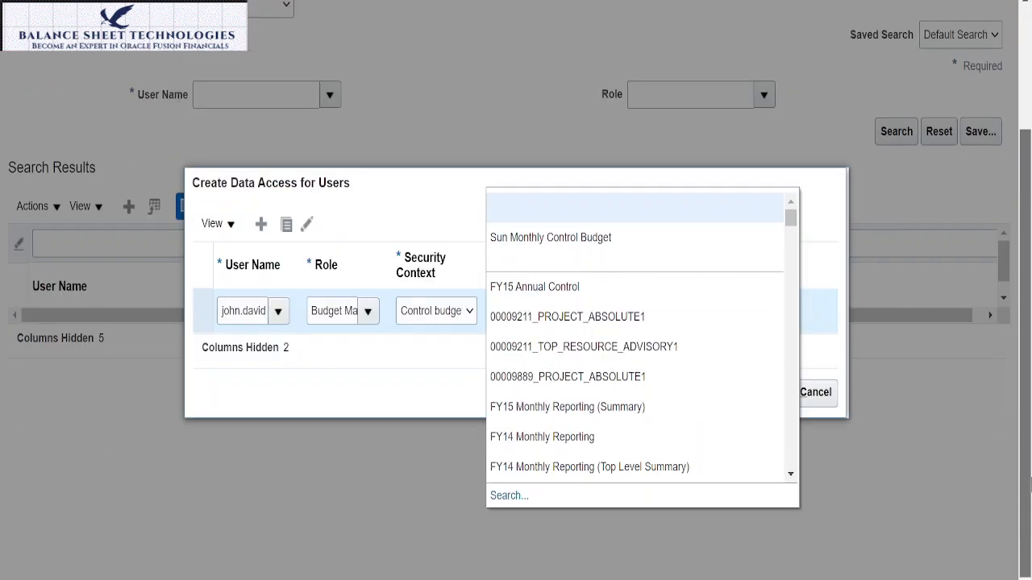
pyautogui.click(509, 497)
pyautogui.click(447, 259)
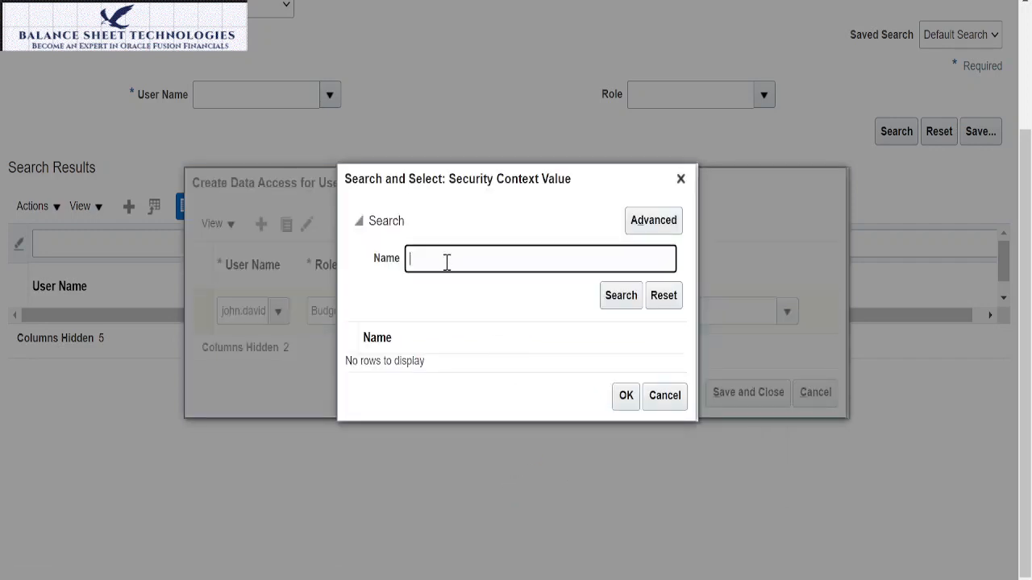
pyautogui.write('sun')
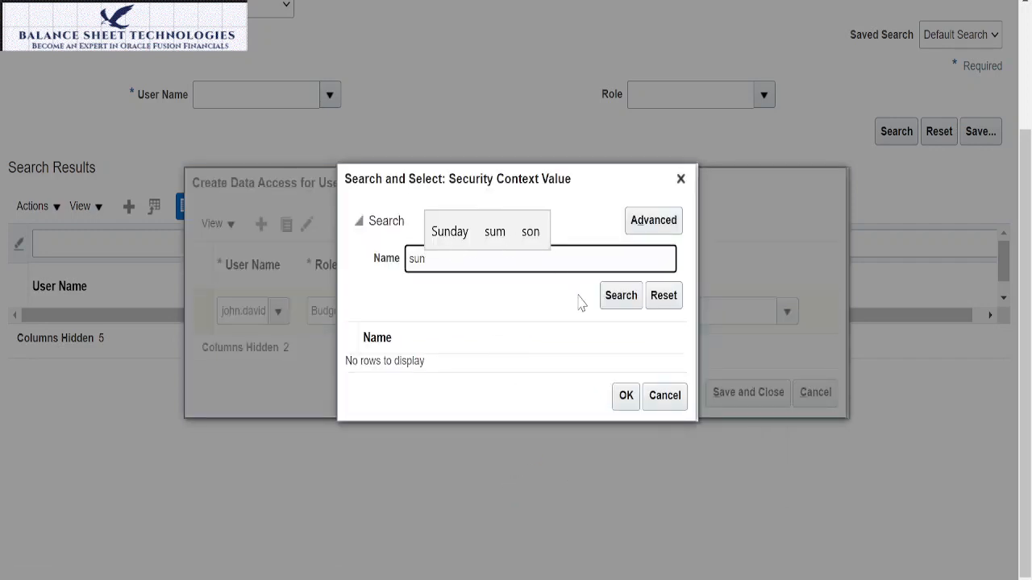
pyautogui.click(617, 295)
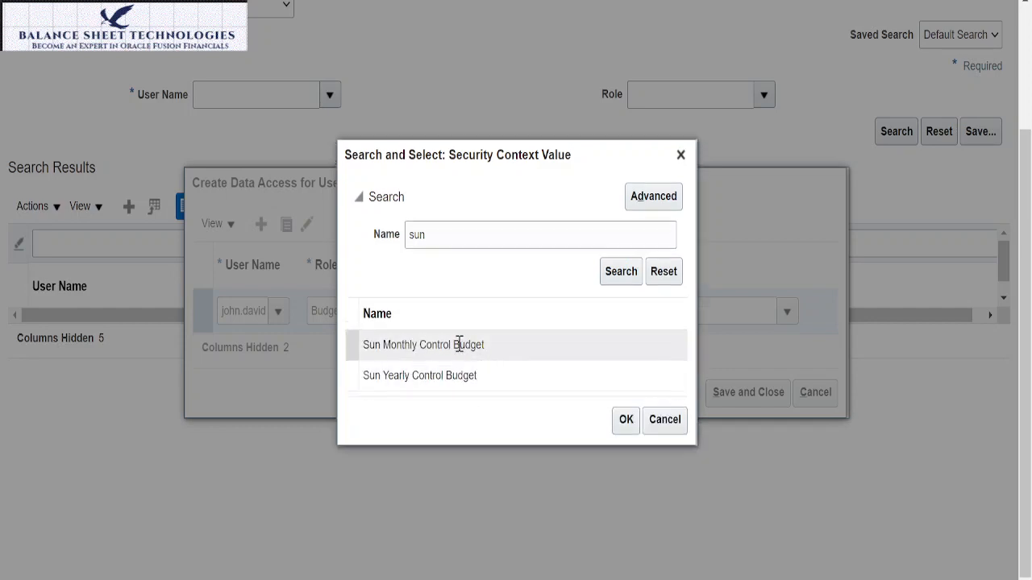
pyautogui.click(460, 344)
pyautogui.click(625, 419)
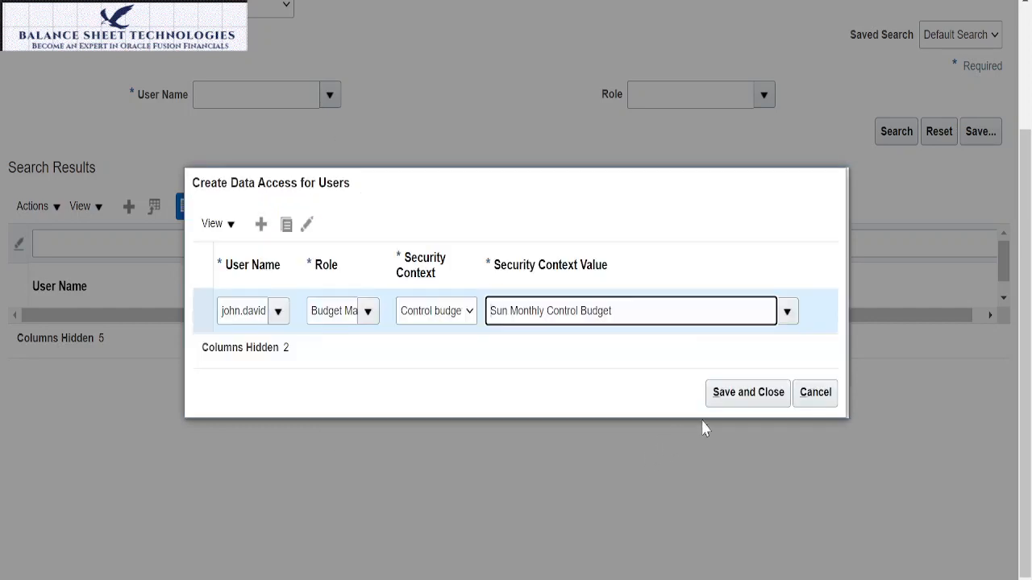
# Step: Save the Sun Monthly Control Budget access record, leaving data access management and clearing the previous task search text
pyautogui.click(736, 393)
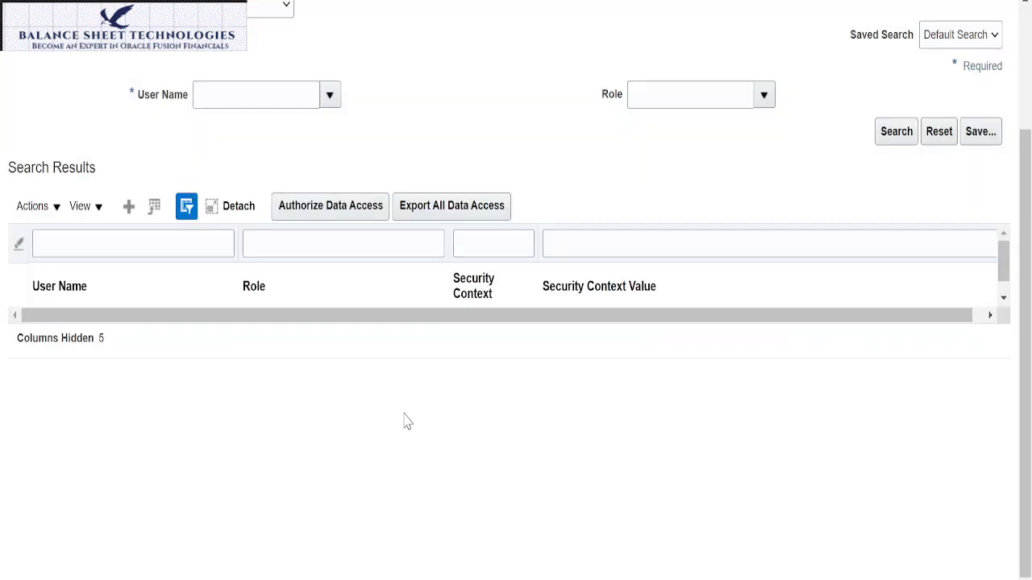
pyautogui.scroll(3, 603, 347)
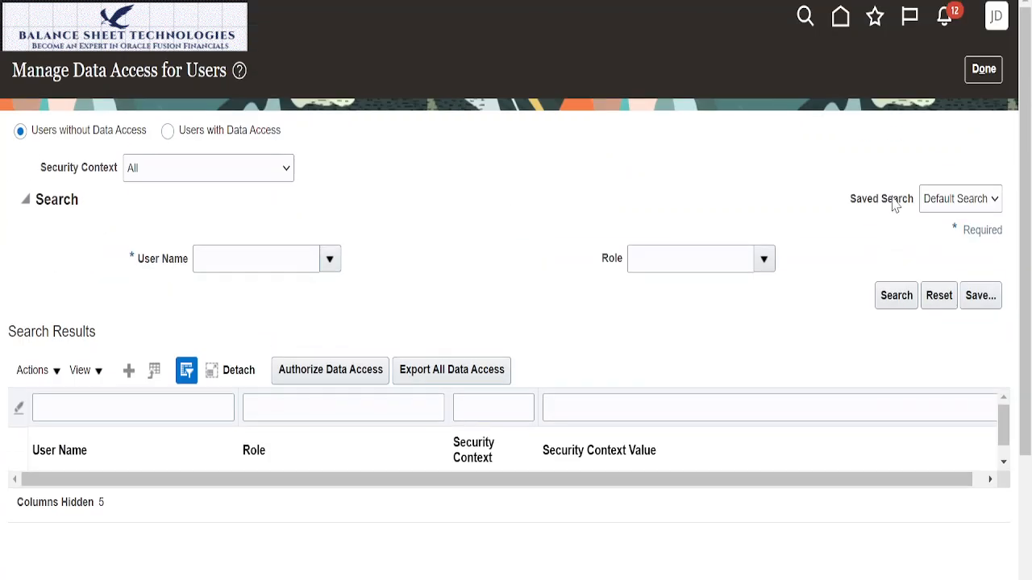
pyautogui.click(978, 72)
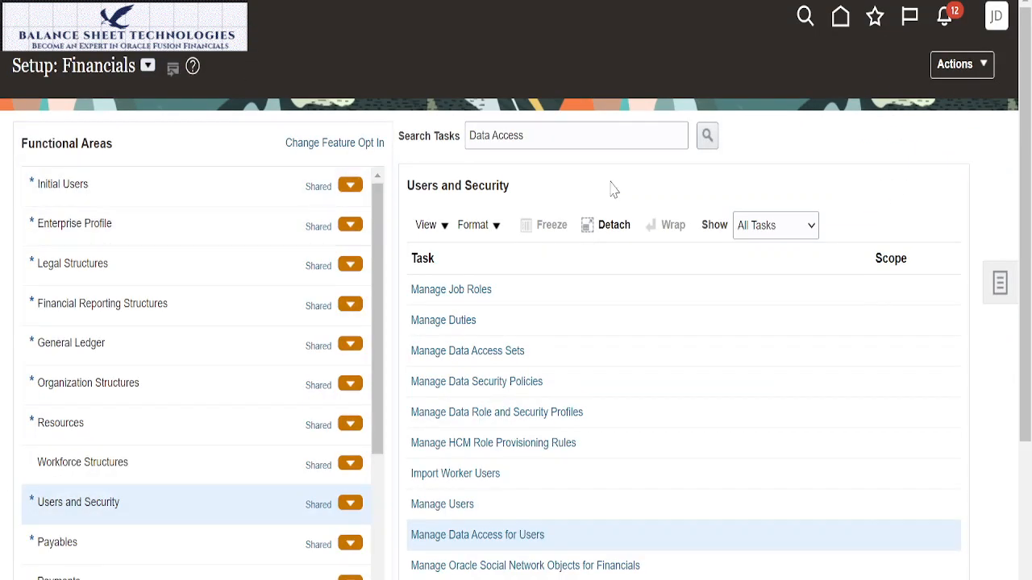
pyautogui.click(570, 138)
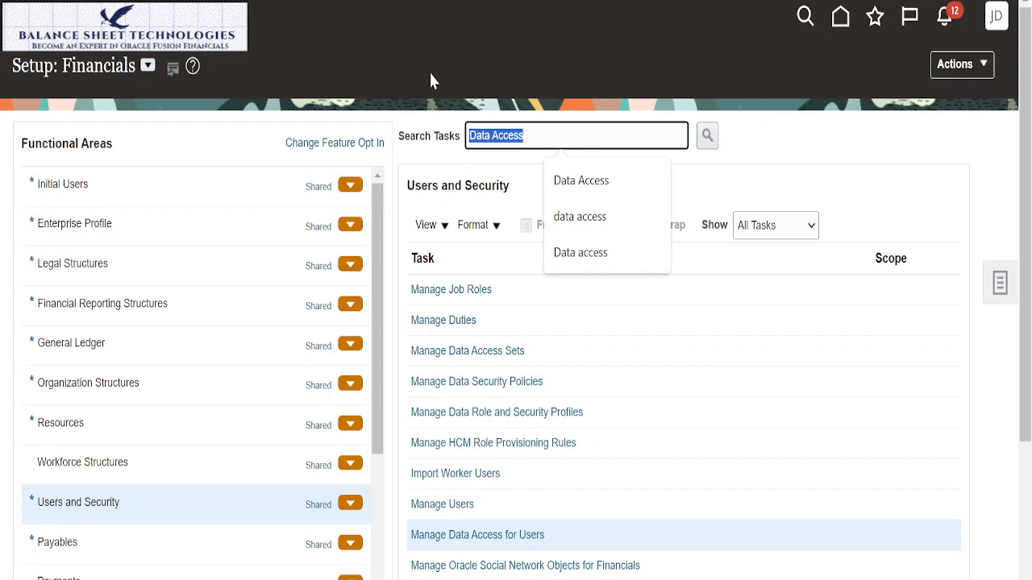
pyautogui.press('BackSpace')
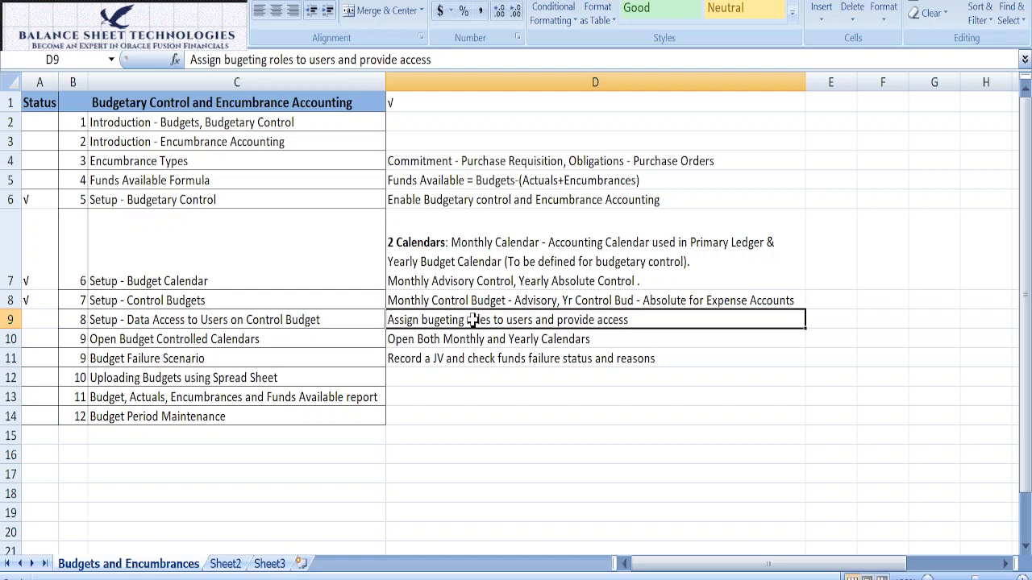
# Step: Switch to the Excel checklist and review the Open Budget Controlled Calendars item and its note about monthly and yearly calendars
pyautogui.press('Down')
pyautogui.press('F2')
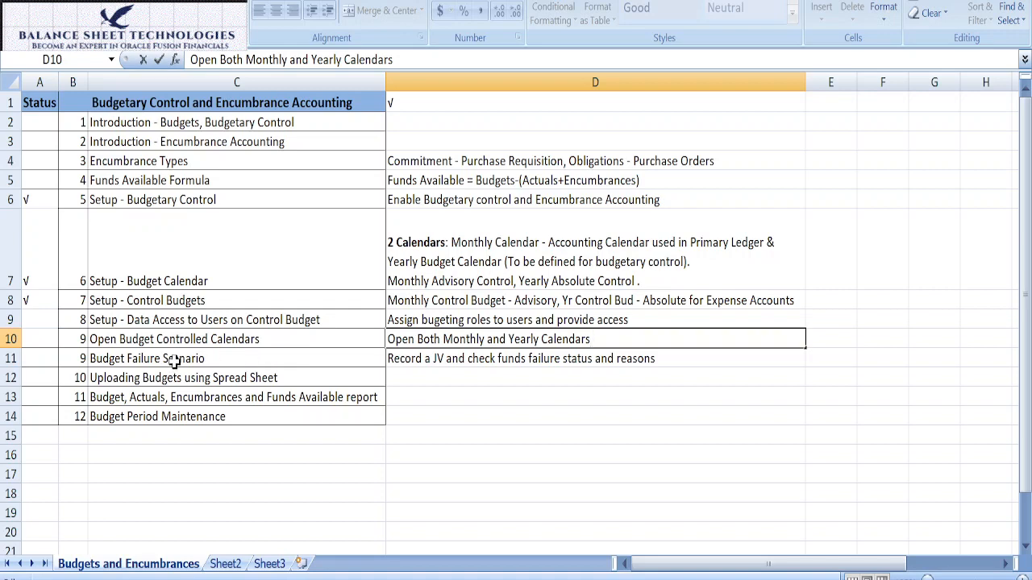
pyautogui.click(103, 340)
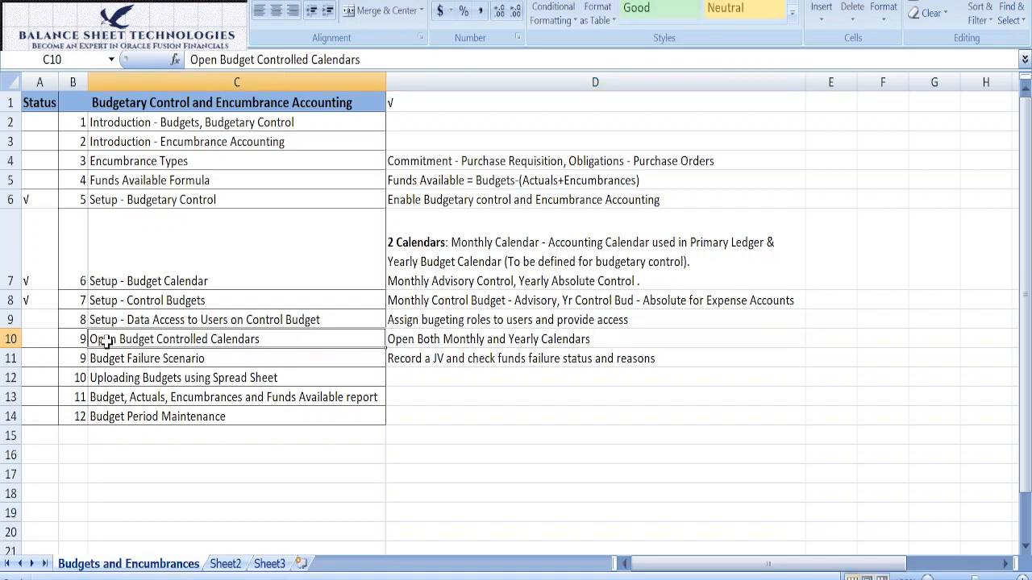
pyautogui.click(411, 345)
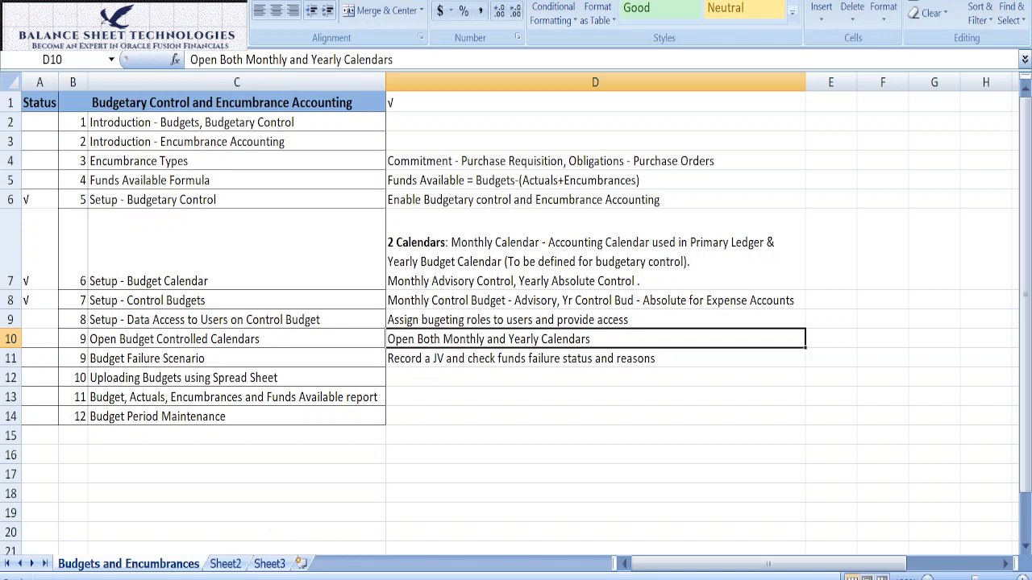
# Step: Return to Oracle's Financials setup, search the tasks for calendar, and open Manage Accounting Calendars
pyautogui.click(229, 544)
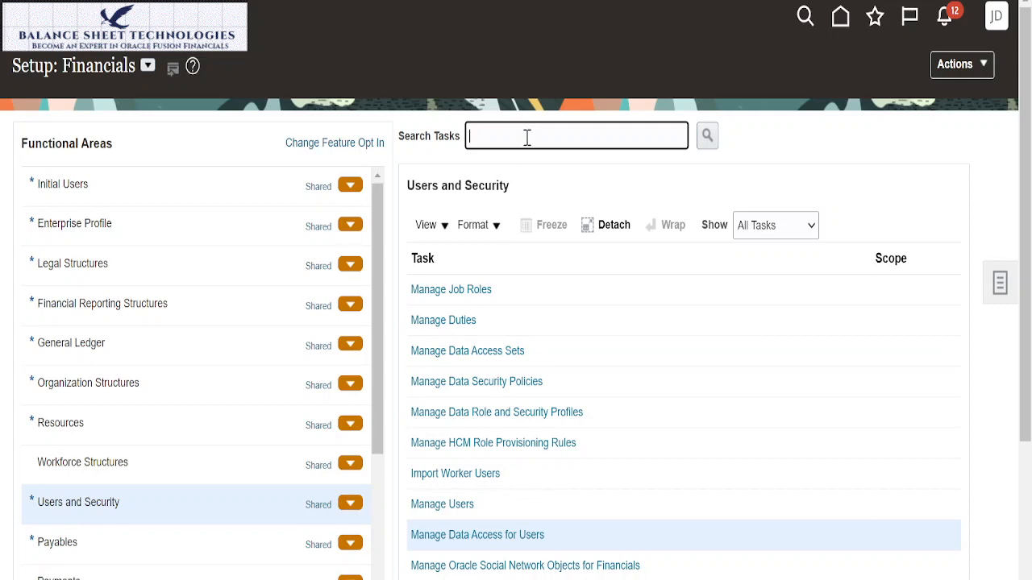
pyautogui.write('calendar')
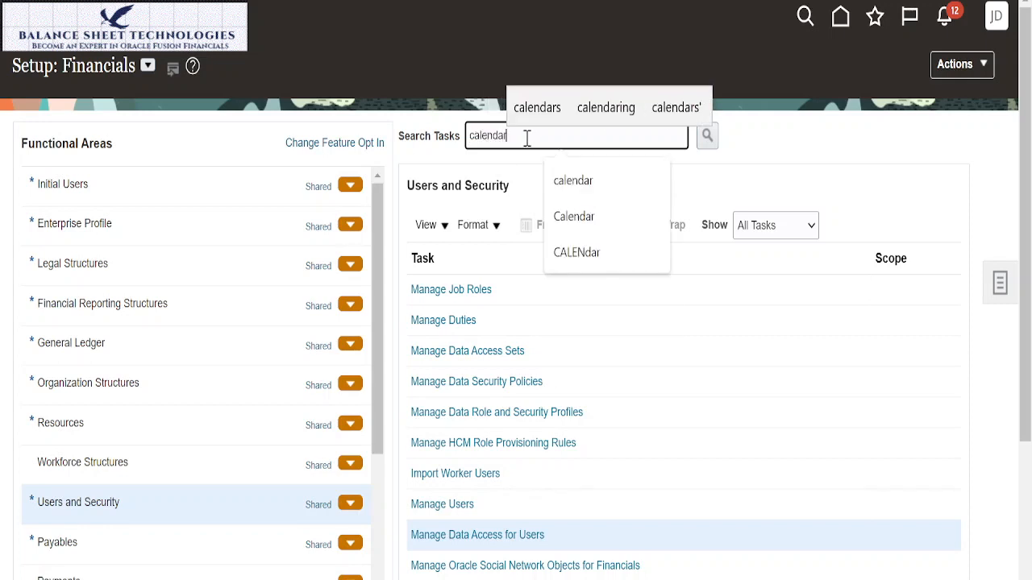
pyautogui.click(706, 137)
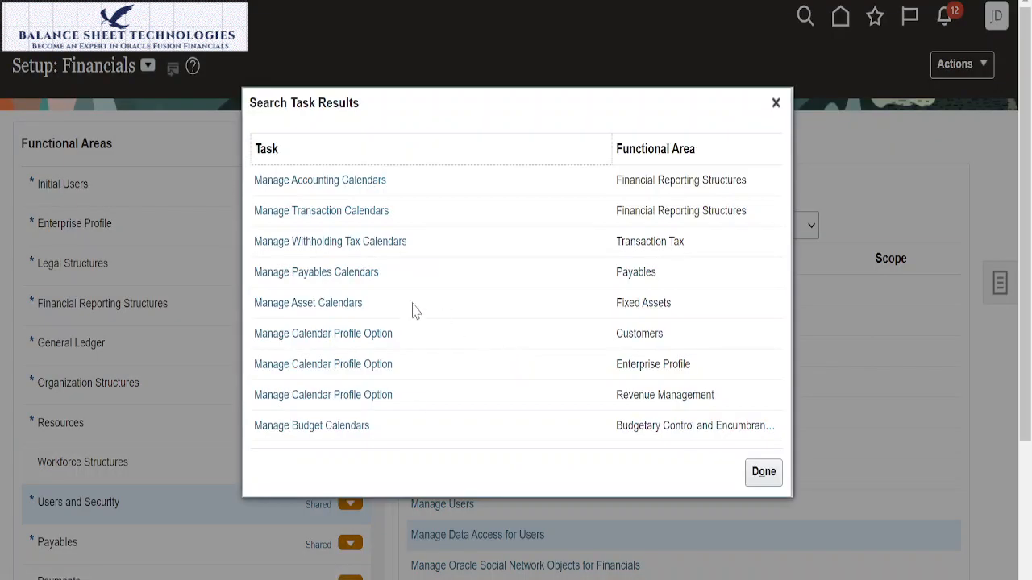
pyautogui.click(376, 181)
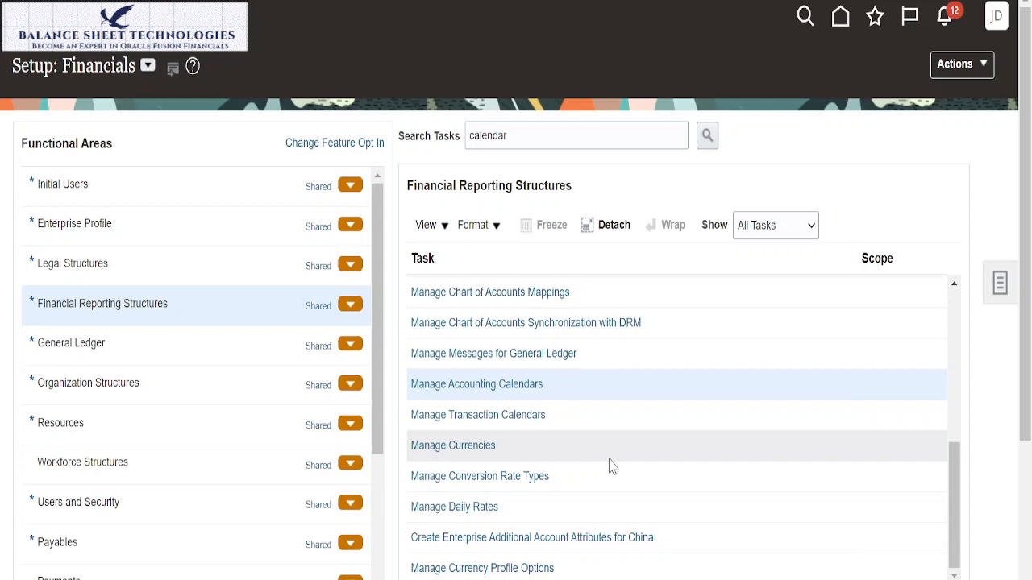
pyautogui.click(526, 391)
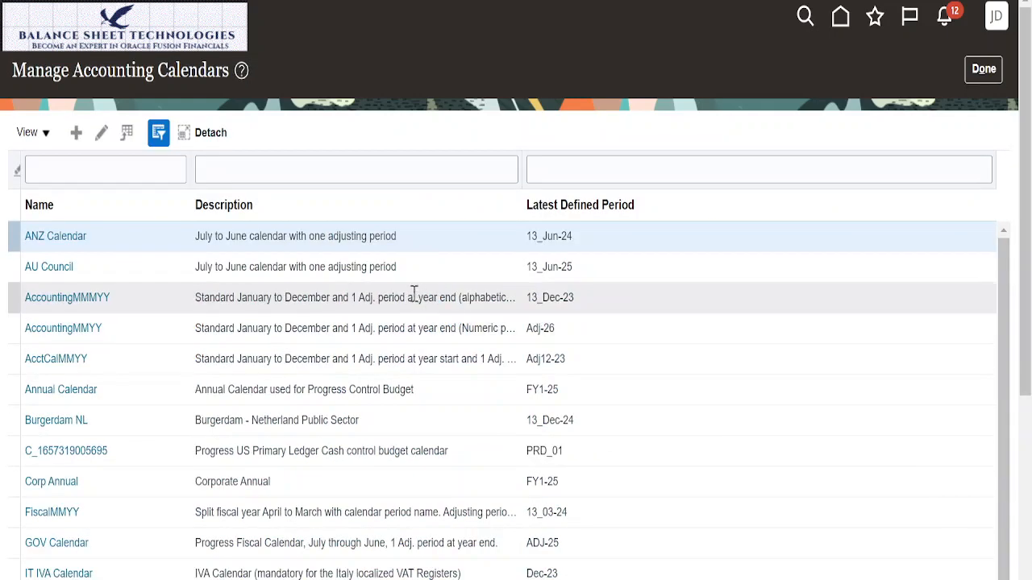
# Step: Filter the accounting calendars by the name sun and open Sun Acct Cal
pyautogui.click(162, 168)
pyautogui.write('sun')
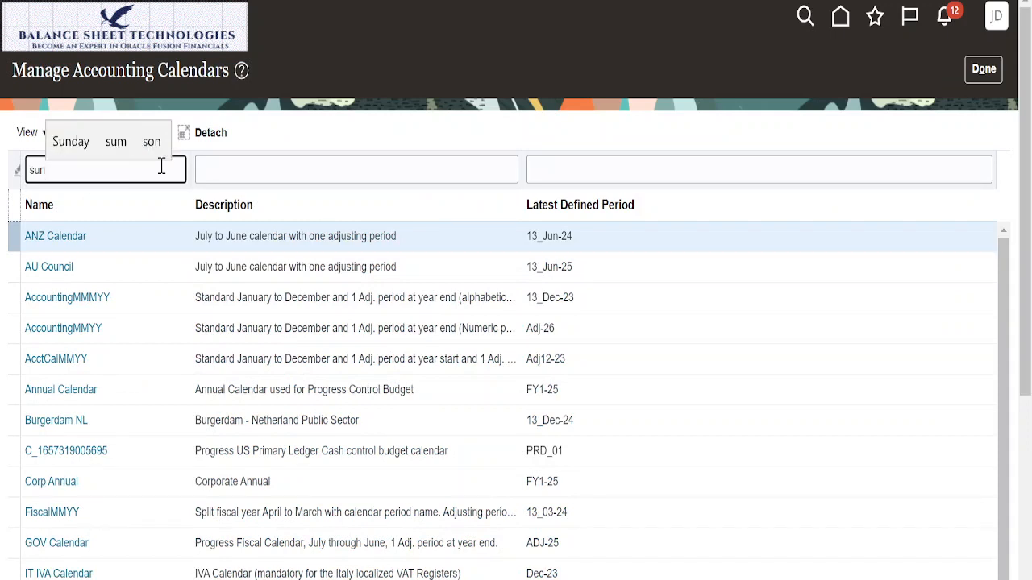
pyautogui.press('Return')
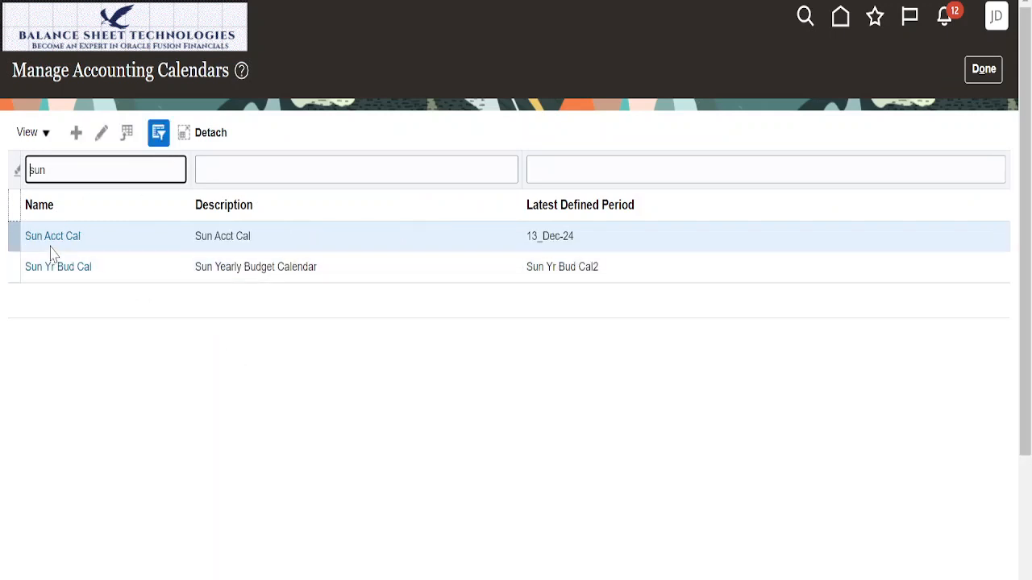
pyautogui.click(53, 241)
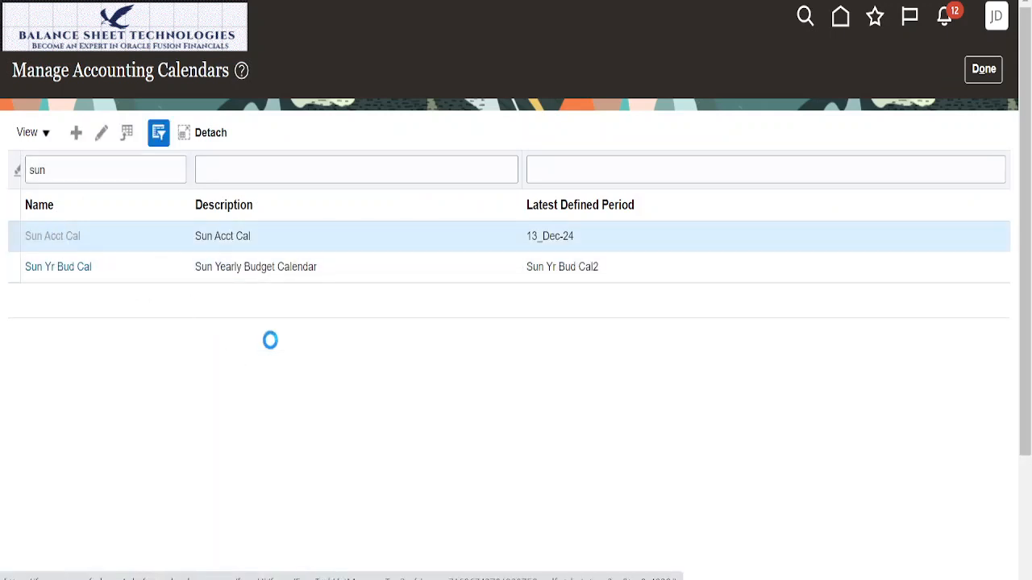
# Step: Review the period details and available years of Sun Acct Cal, then close it without saving
pyautogui.scroll(-5, 675, 311)
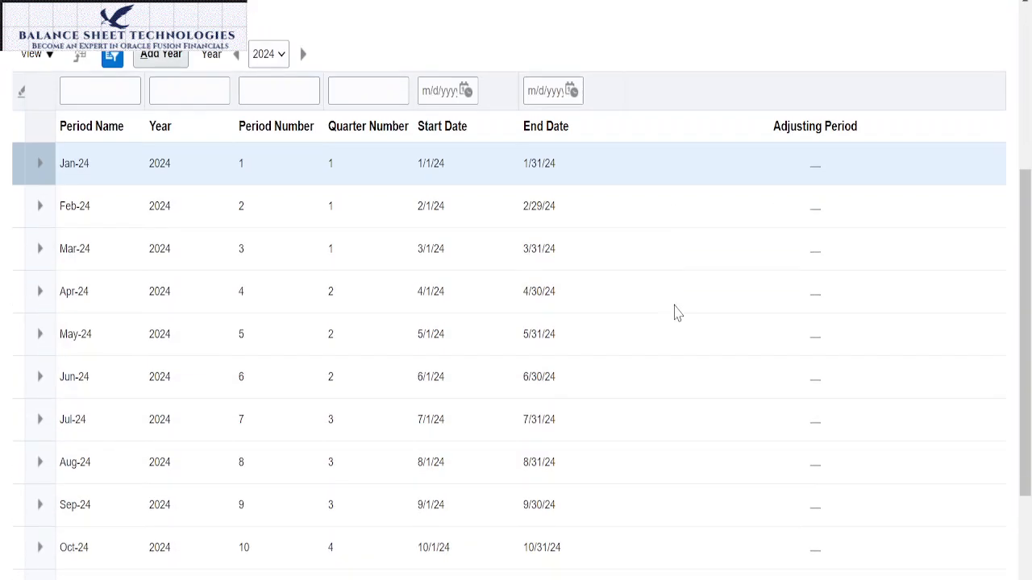
pyautogui.scroll(5, 679, 321)
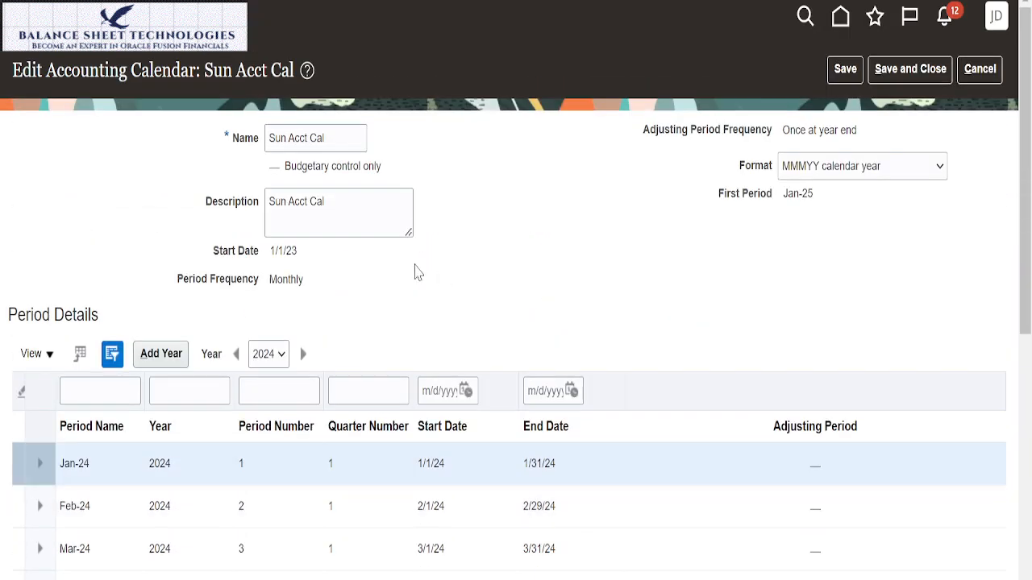
pyautogui.click(281, 358)
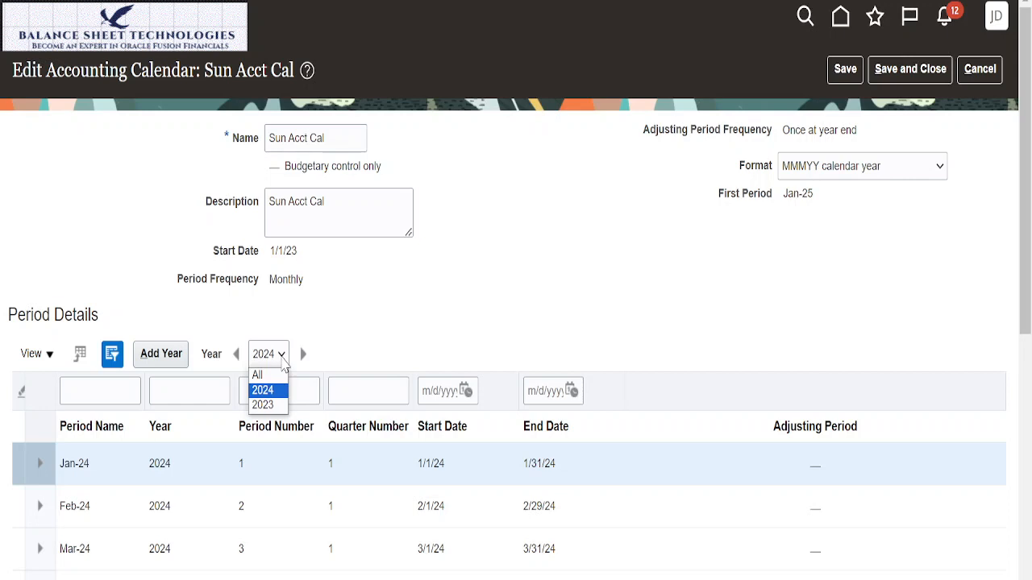
pyautogui.click(281, 356)
pyautogui.click(991, 70)
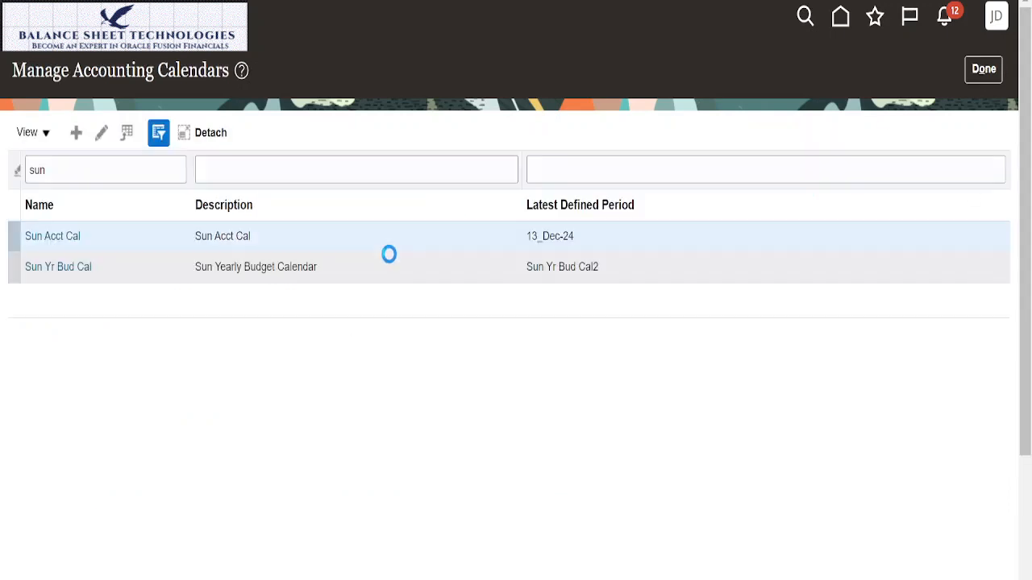
# Step: Open Sun Yr Bud Cal, review its period details for budget year 1, and leave the accounting calendars without saving
pyautogui.click(81, 266)
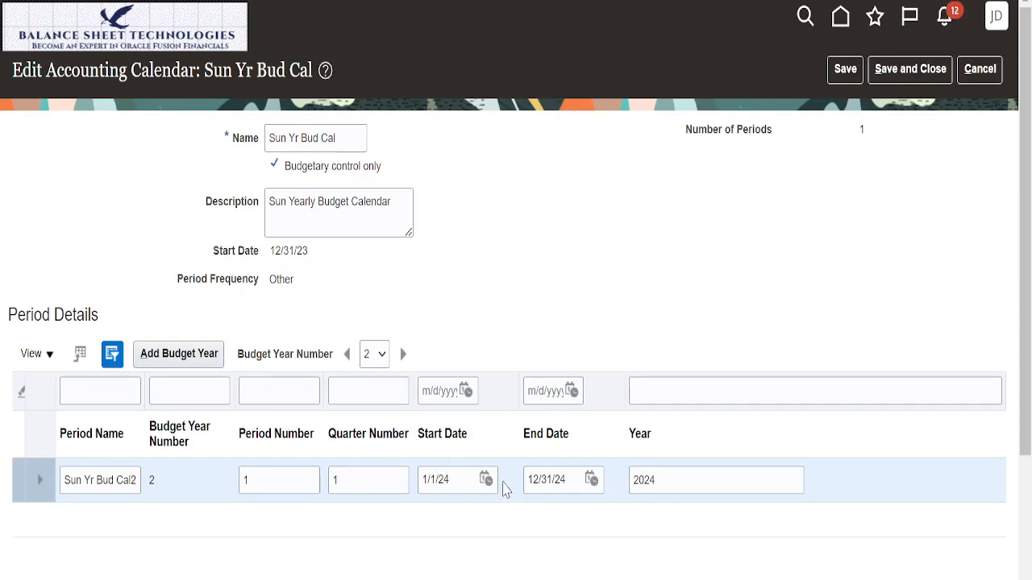
pyautogui.click(382, 354)
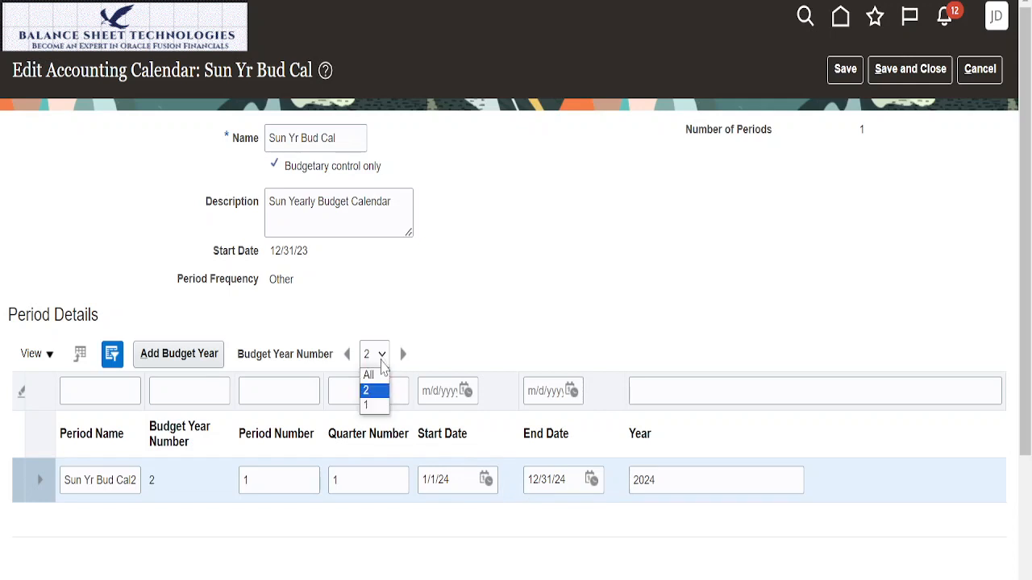
pyautogui.click(370, 407)
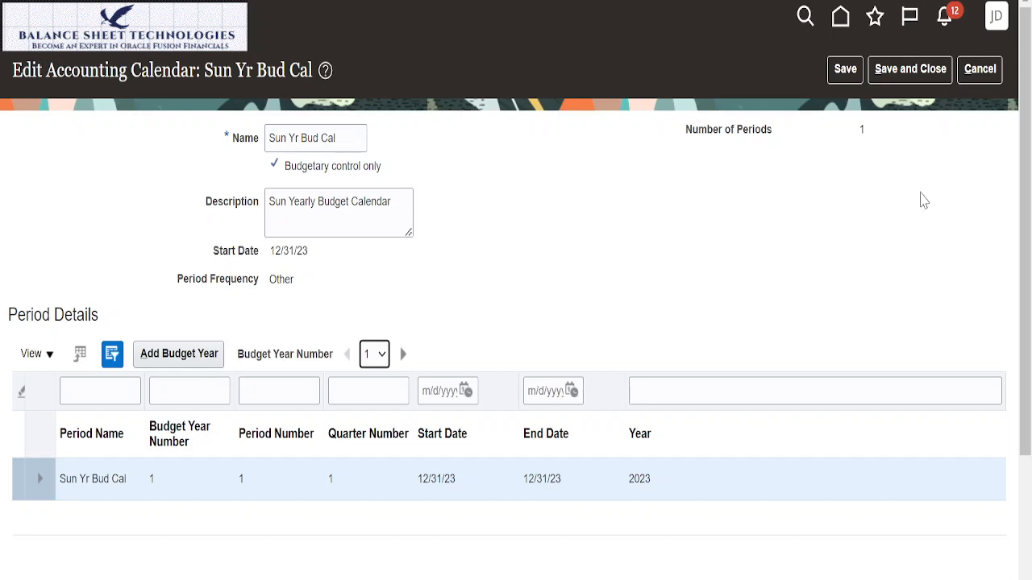
pyautogui.click(980, 70)
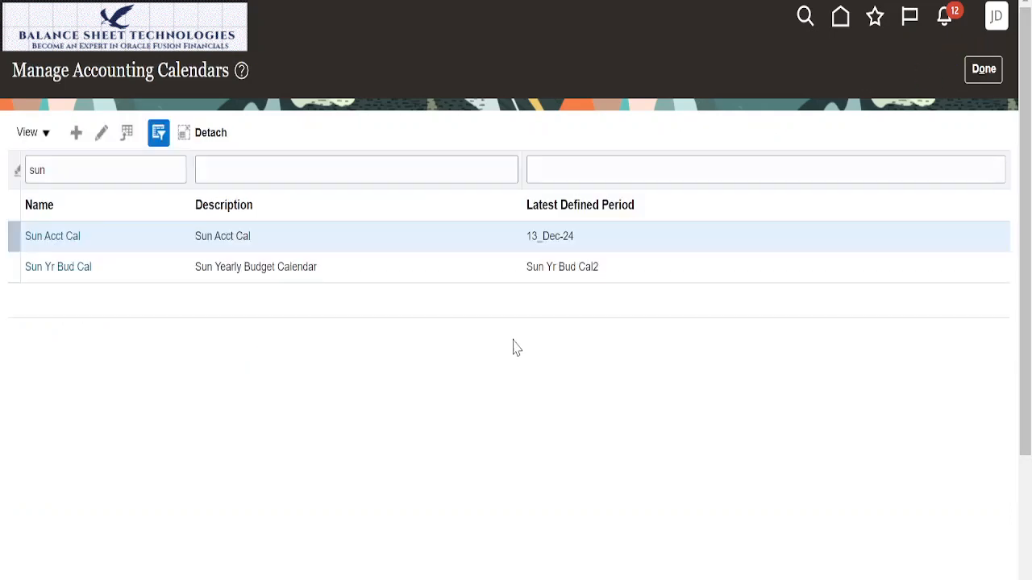
pyautogui.click(978, 65)
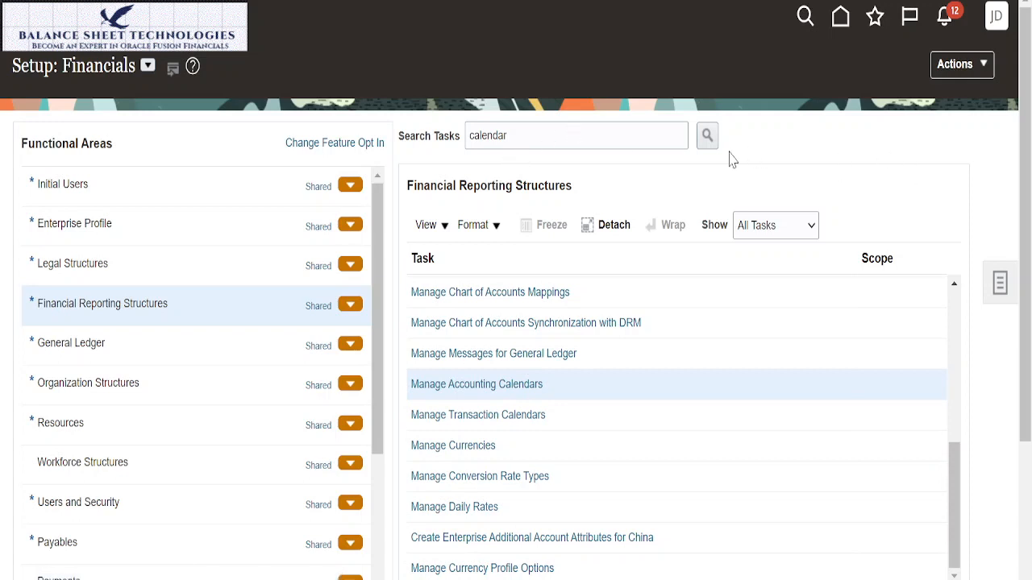
# Step: Go from the home page to the Budgetary Control work area and open Budget Period Statuses
pyautogui.click(841, 20)
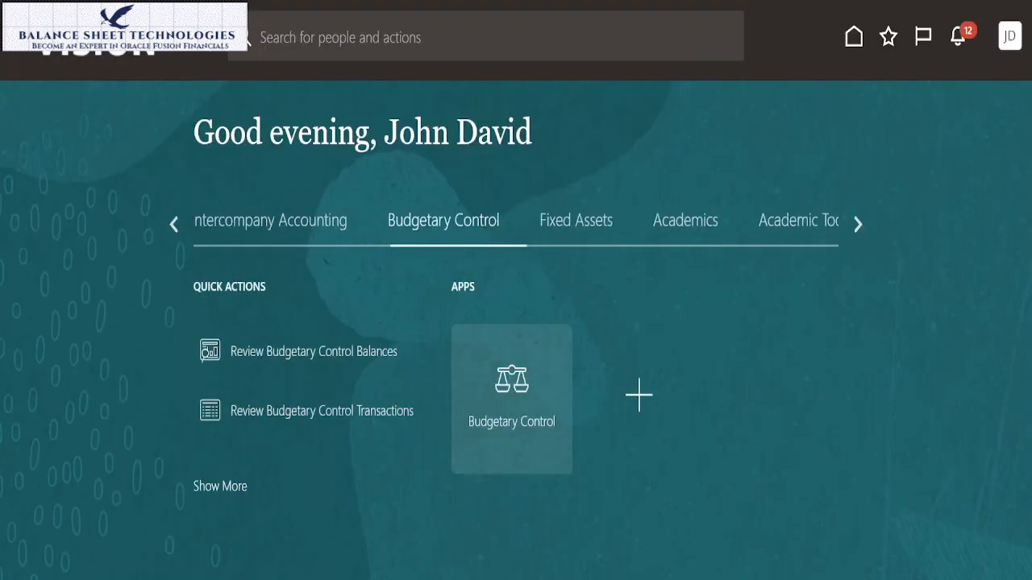
pyautogui.click(27, 41)
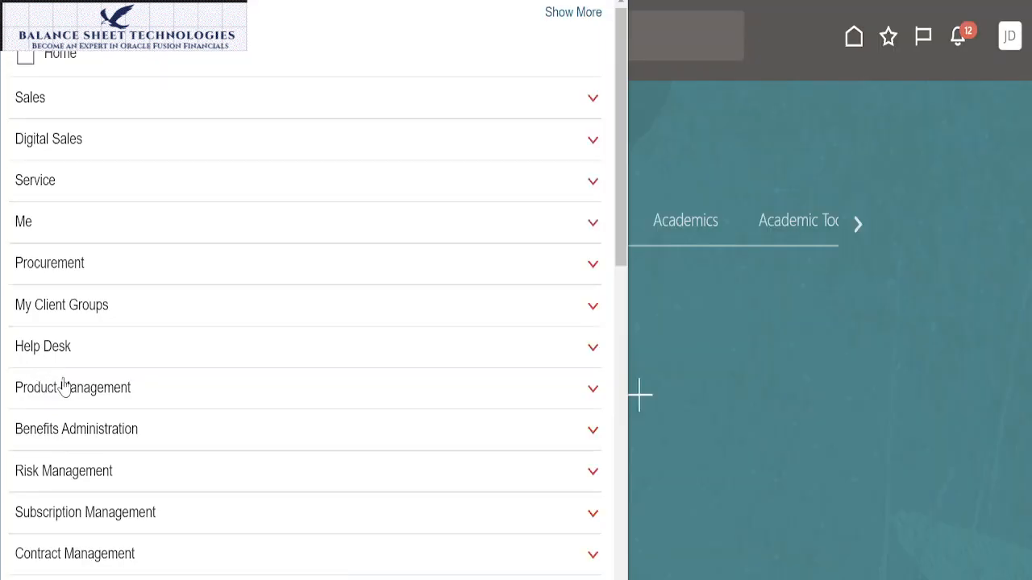
pyautogui.scroll(-6, 64, 387)
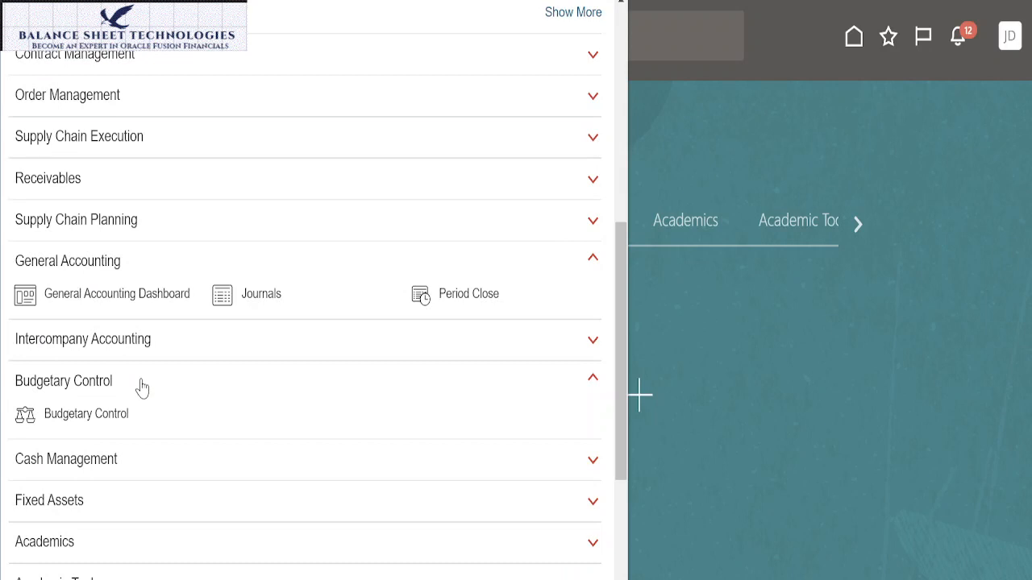
pyautogui.click(102, 422)
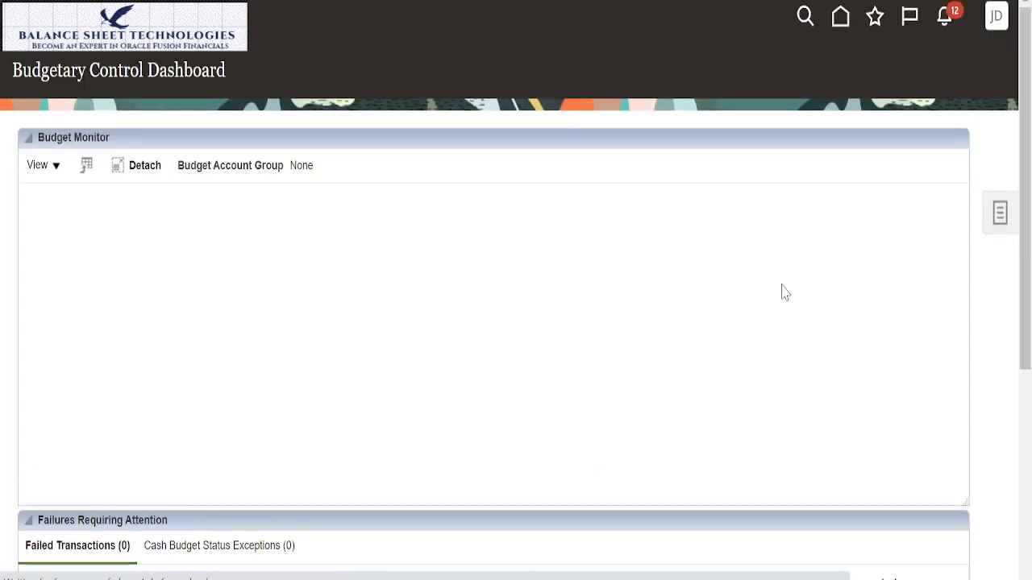
pyautogui.click(998, 217)
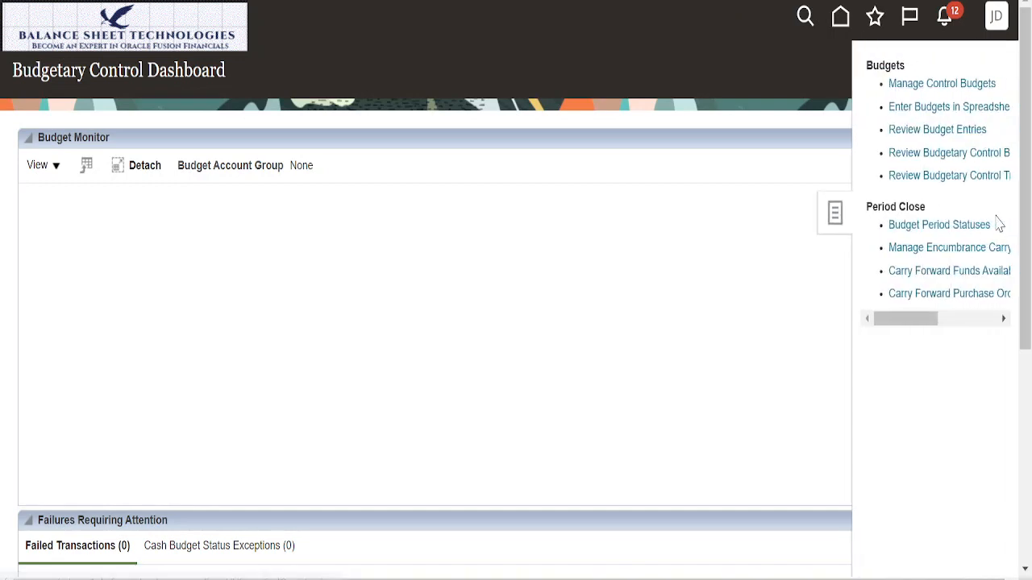
pyautogui.click(949, 224)
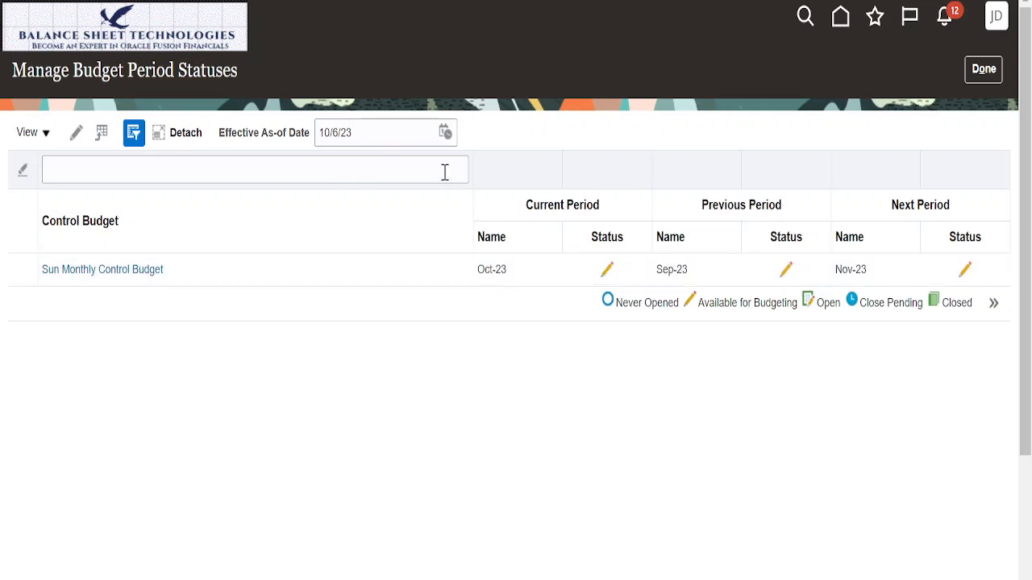
# Step: Set the effective as-of date to 12/31/23 and open the period statuses of Sun Monthly Control Budget
pyautogui.click(447, 135)
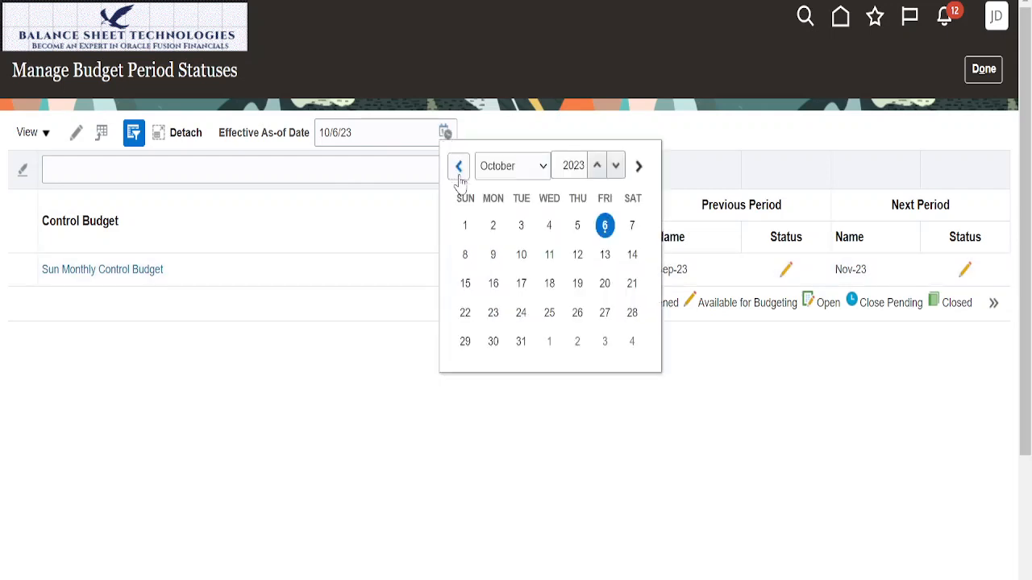
pyautogui.click(546, 171)
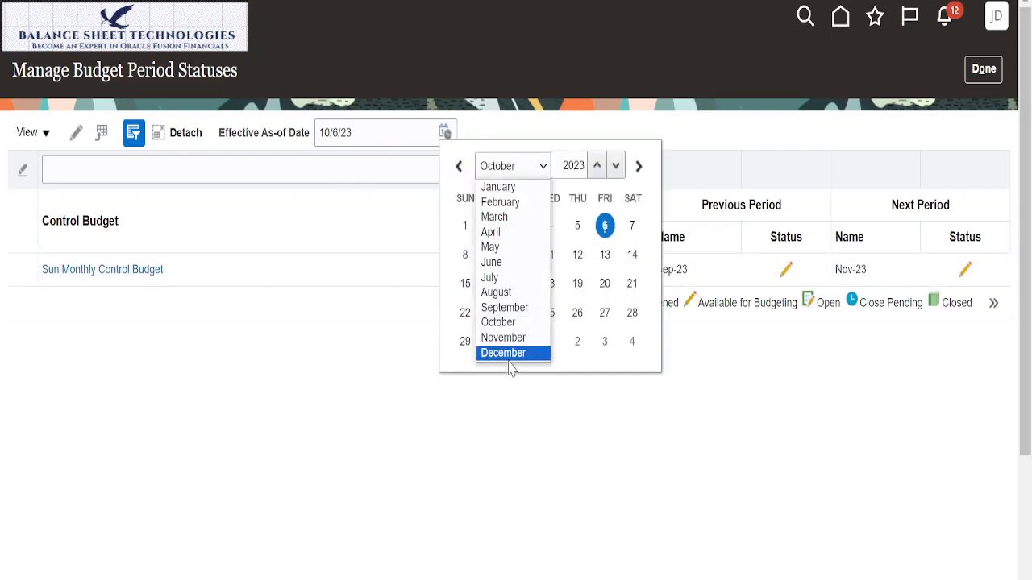
pyautogui.click(513, 359)
pyautogui.click(467, 373)
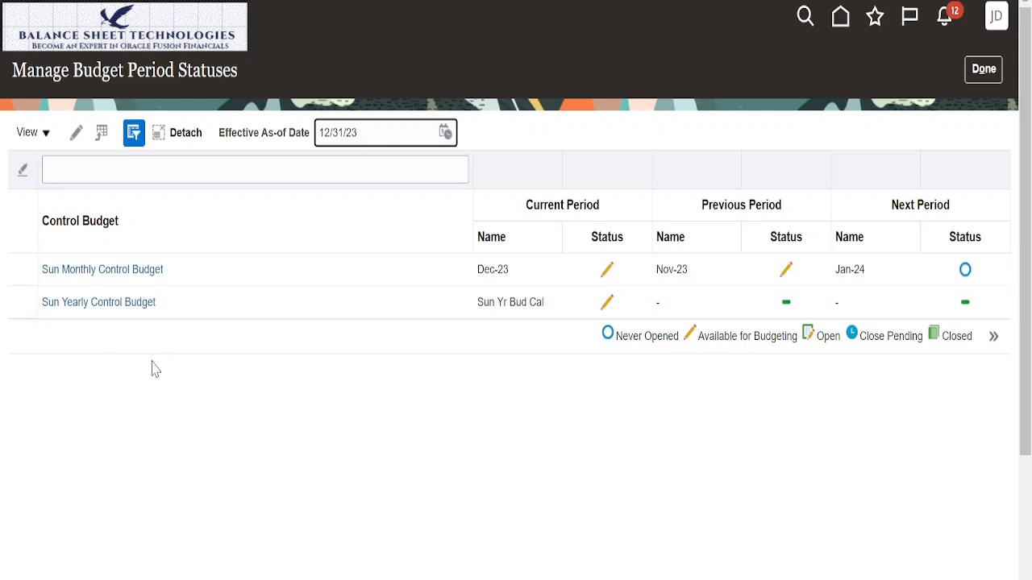
pyautogui.click(135, 270)
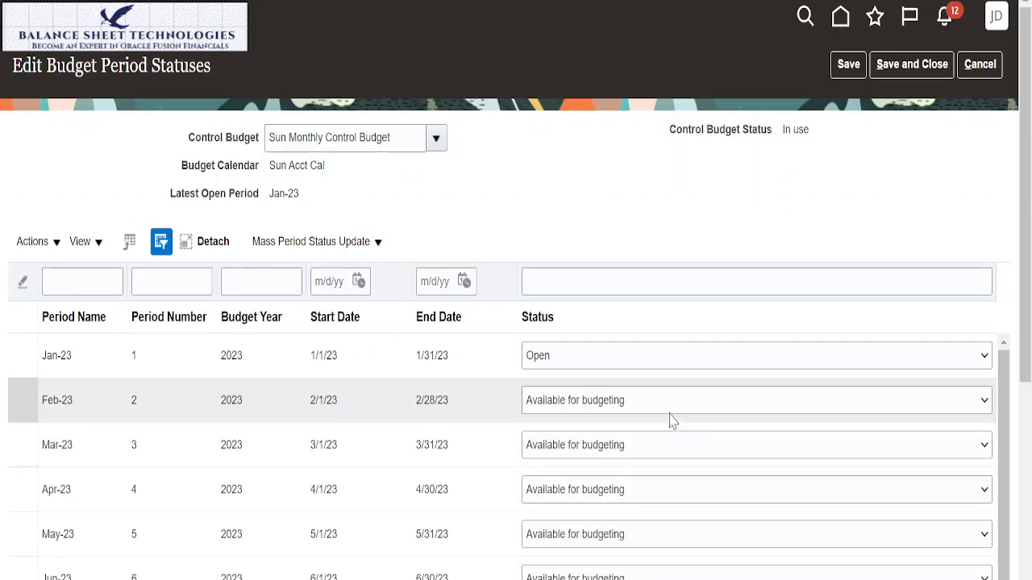
# Step: Set the status of the Feb-23, Mar-23, Apr-23 and May-23 budget periods to Open
pyautogui.scroll(-5, 720, 383)
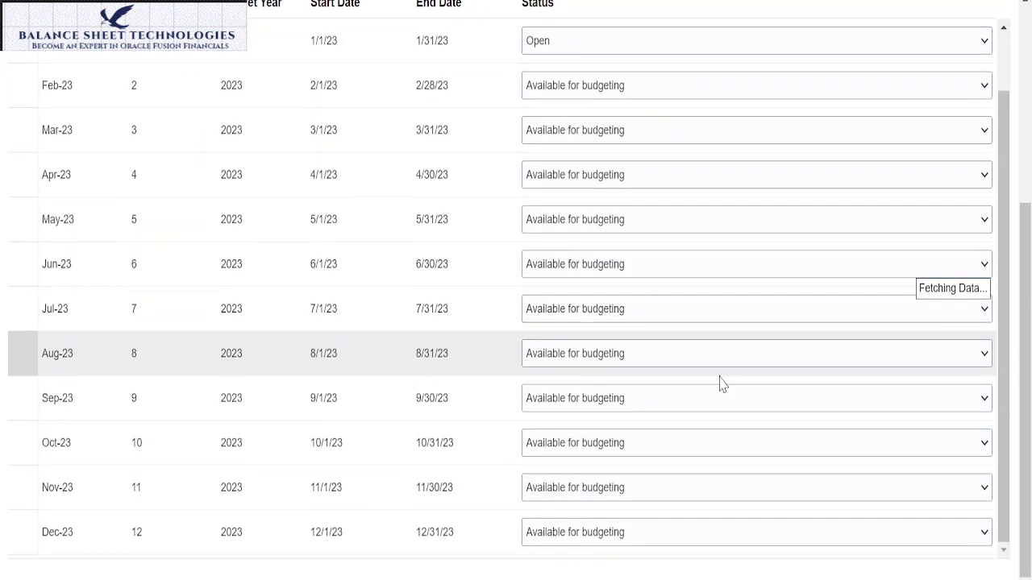
pyautogui.scroll(-3, 720, 389)
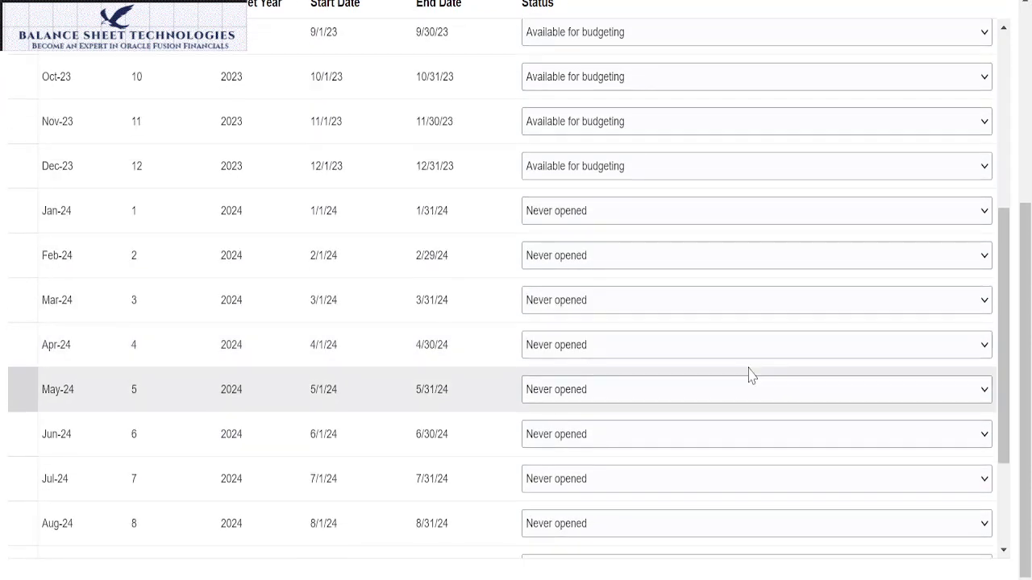
pyautogui.scroll(2, 748, 375)
pyautogui.scroll(-3, 750, 377)
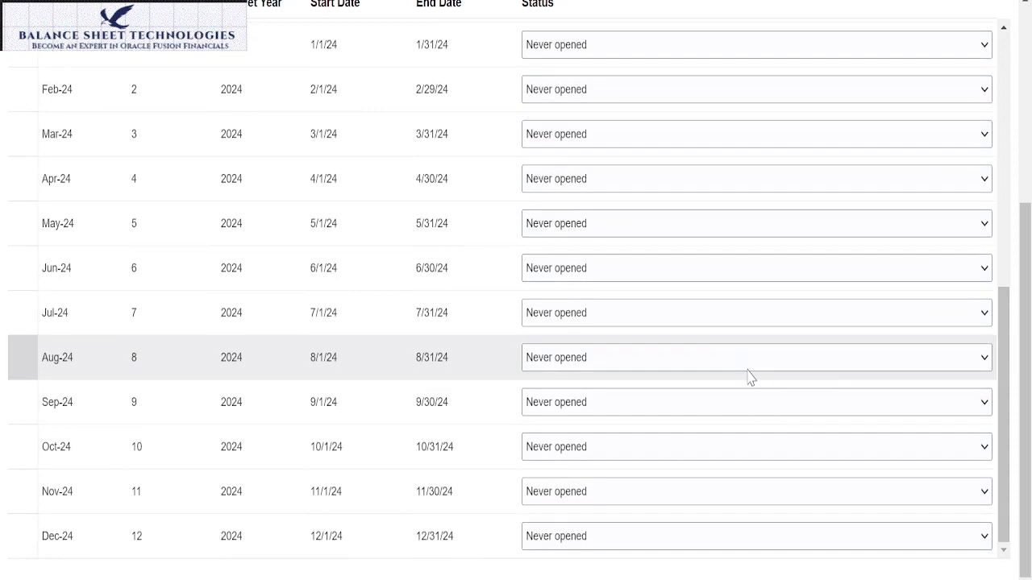
pyautogui.scroll(10, 749, 377)
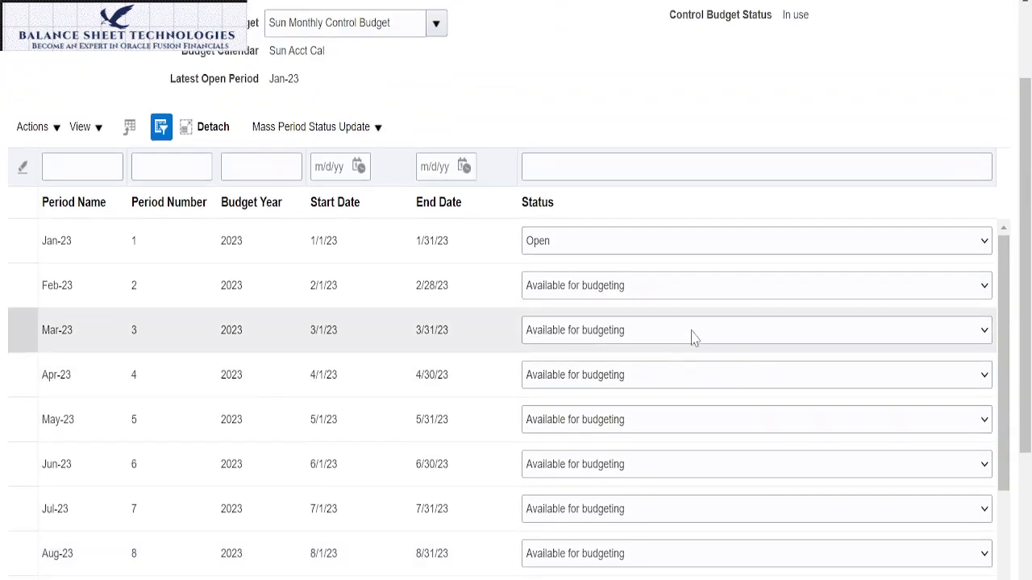
pyautogui.click(984, 289)
pyautogui.click(580, 324)
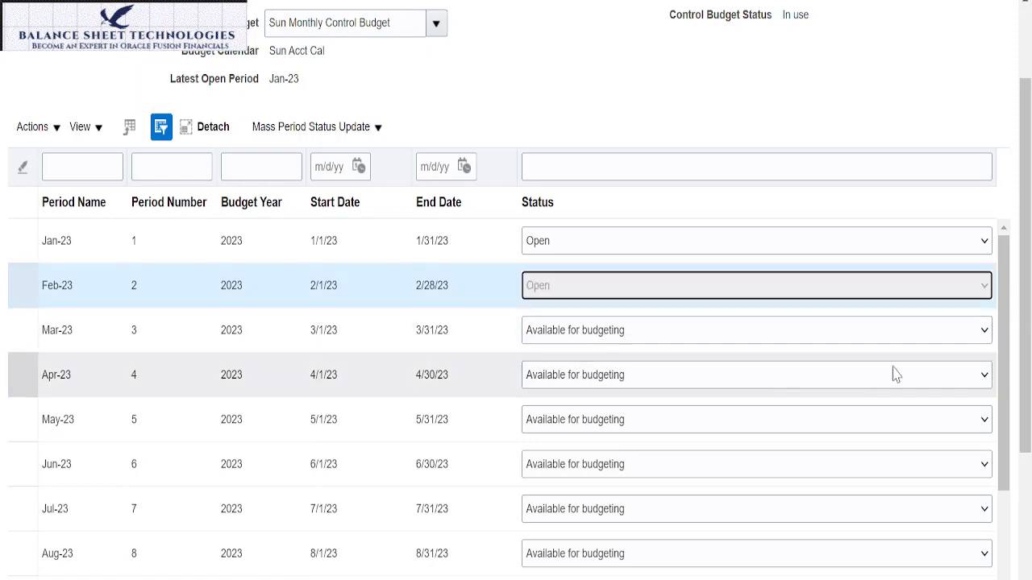
pyautogui.click(985, 330)
pyautogui.click(947, 376)
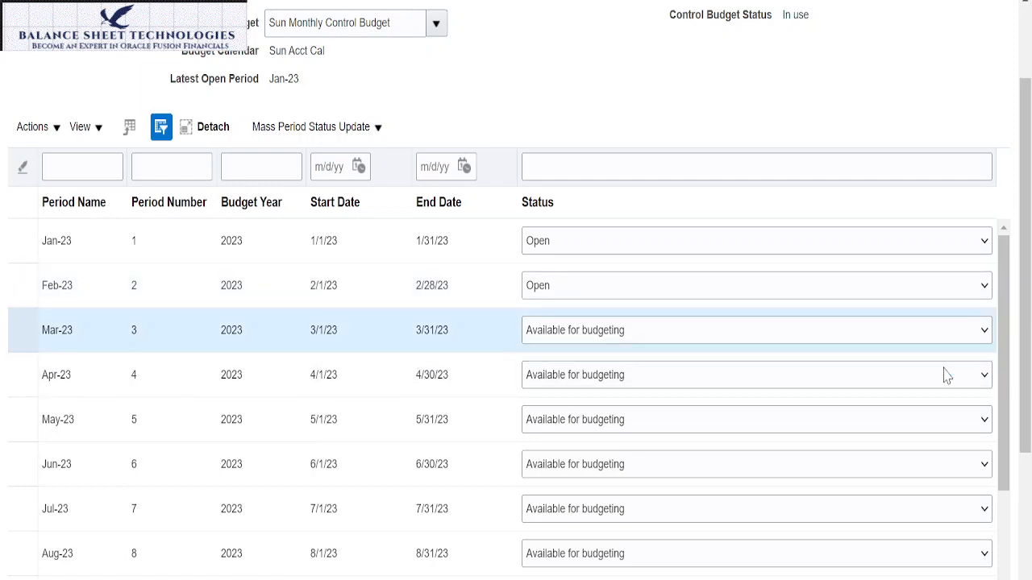
pyautogui.click(984, 377)
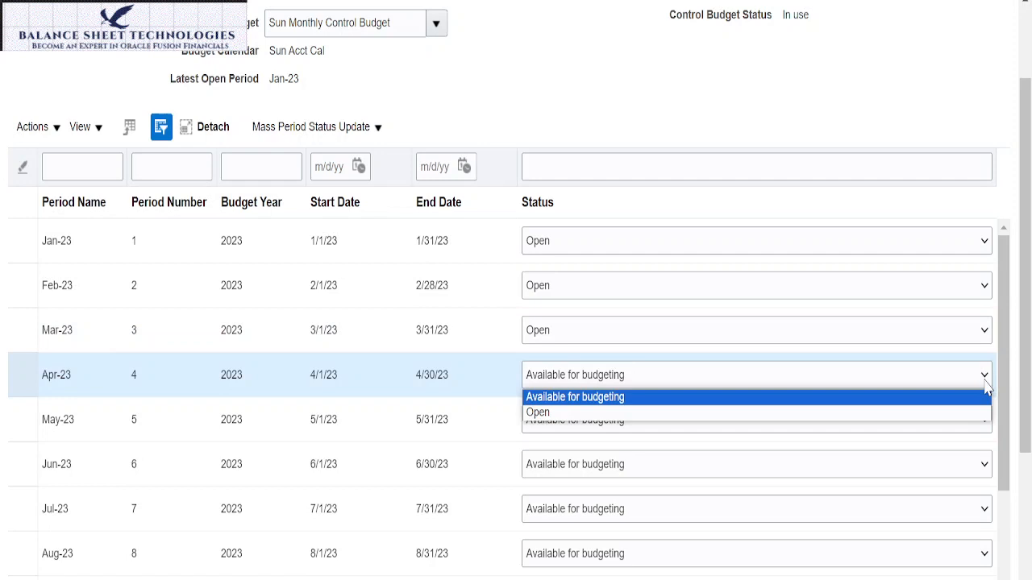
pyautogui.click(606, 412)
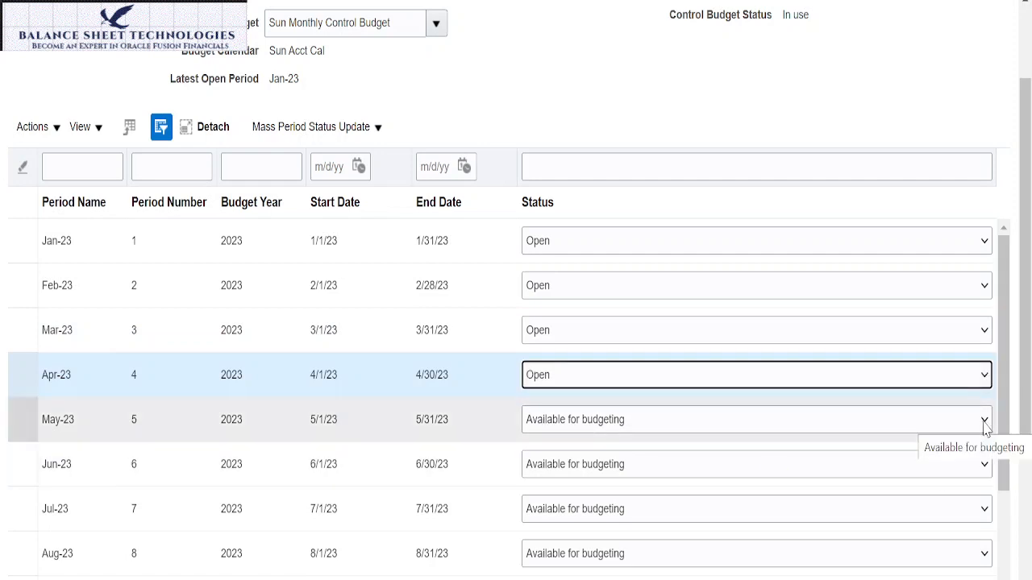
pyautogui.click(985, 421)
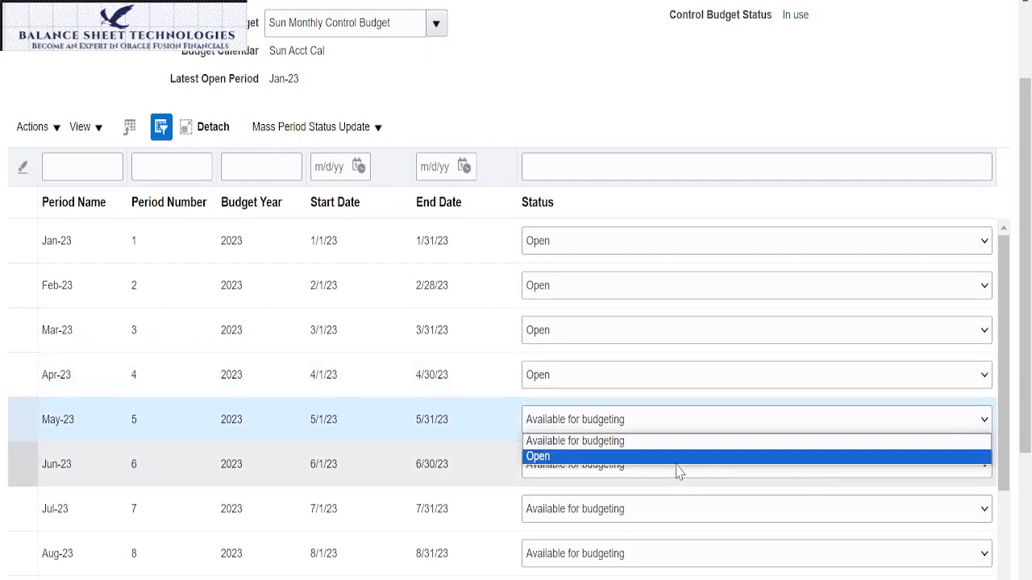
pyautogui.click(681, 460)
# Step: Set the status of the Jun-23, Jul-23, Aug-23 and Sep-23 budget periods to Open
pyautogui.scroll(-4, 725, 395)
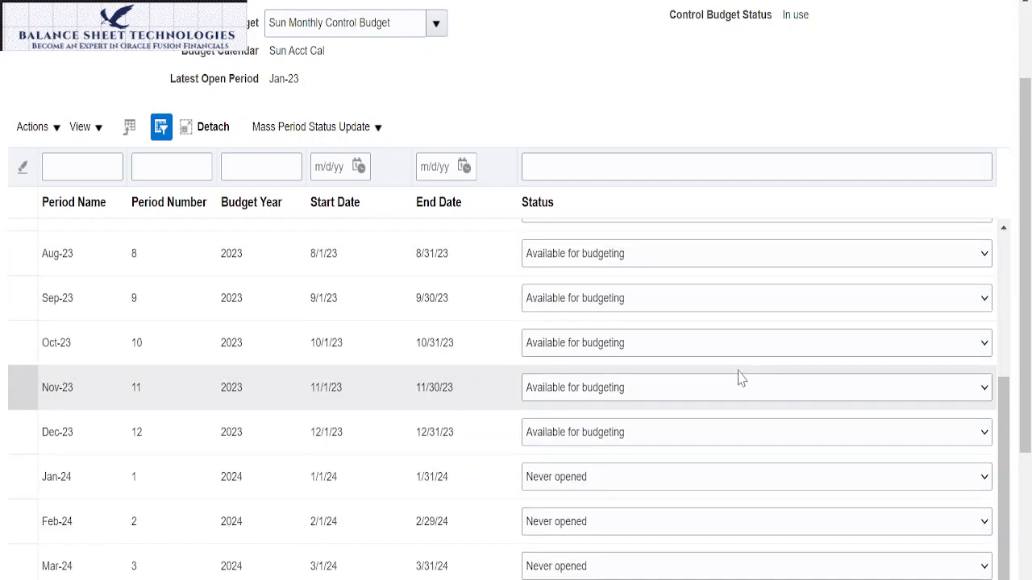
pyautogui.scroll(2, 754, 403)
pyautogui.click(984, 314)
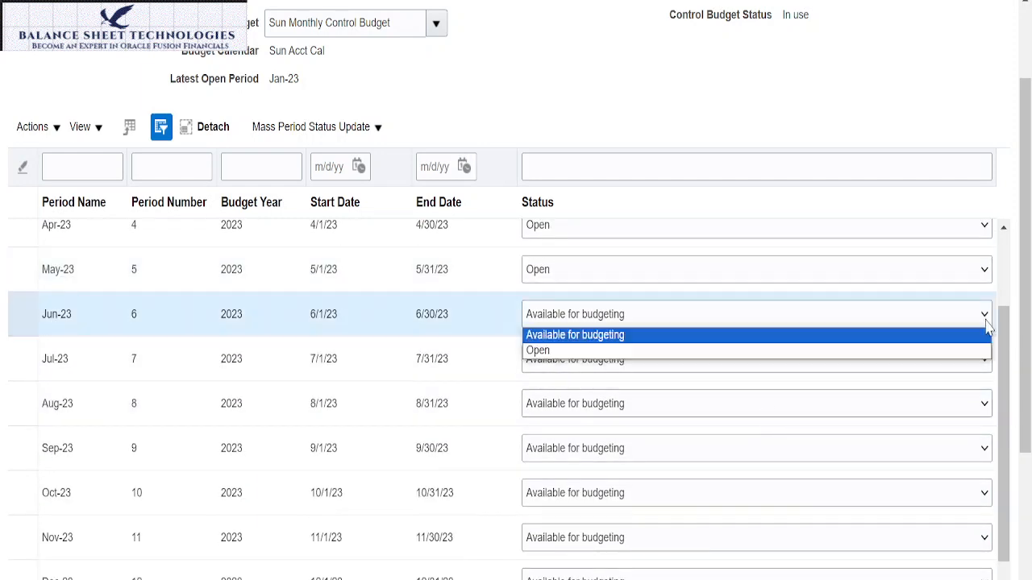
pyautogui.click(933, 352)
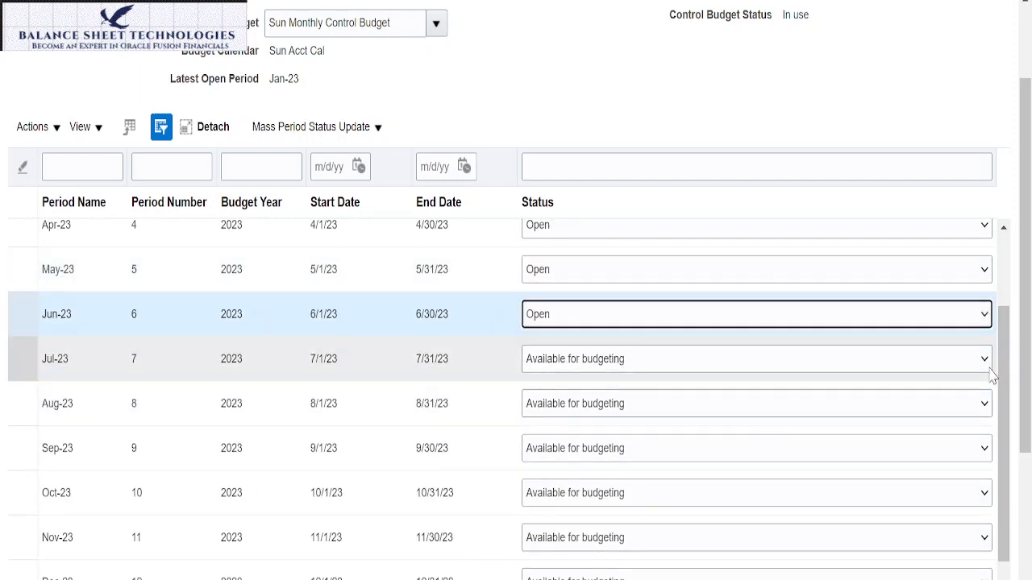
pyautogui.click(984, 359)
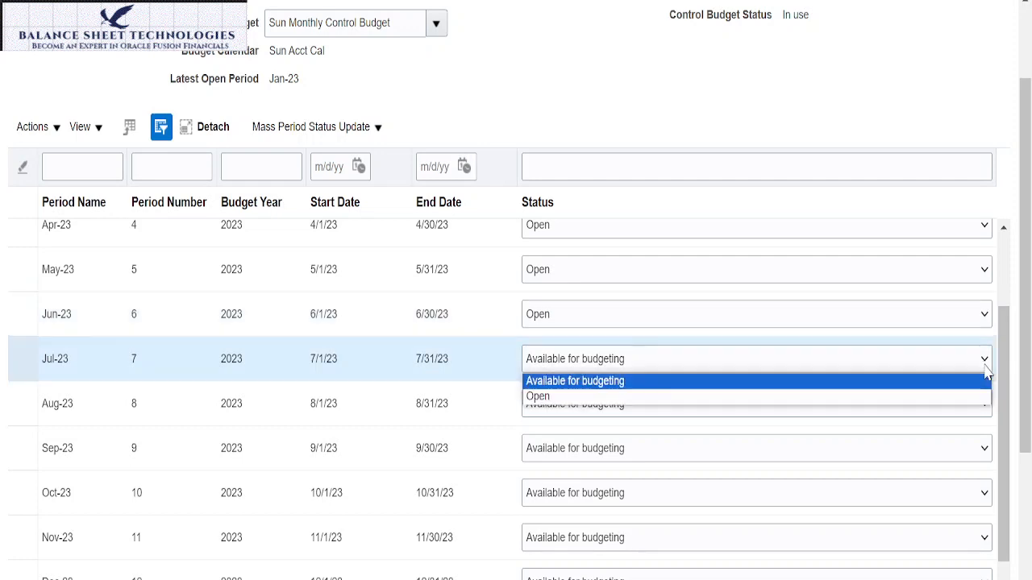
pyautogui.click(749, 395)
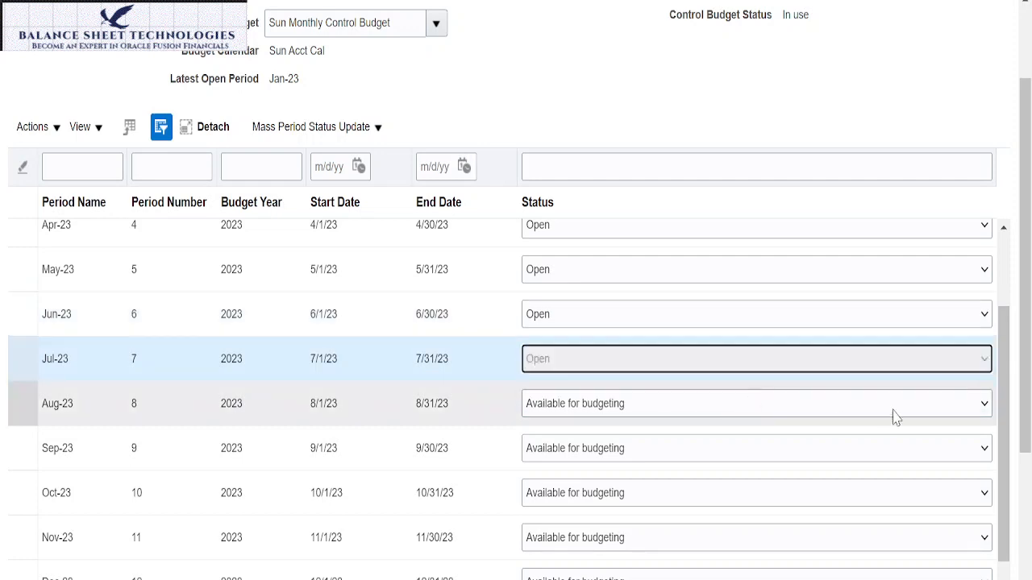
pyautogui.click(982, 404)
pyautogui.click(943, 440)
pyautogui.click(982, 450)
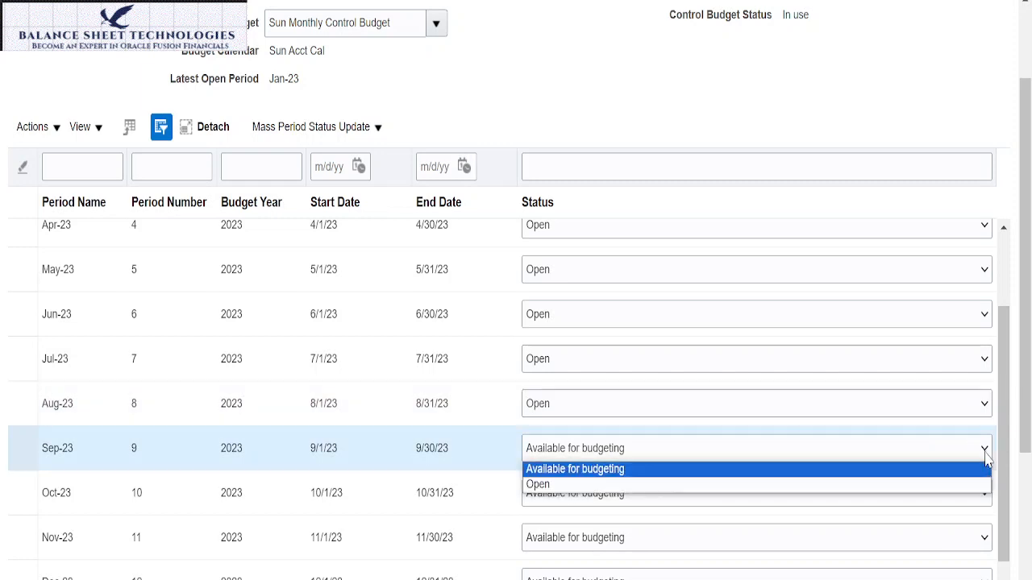
pyautogui.click(907, 486)
# Step: Set the status of the Oct-23 and Nov-23 budget periods to Open
pyautogui.click(984, 493)
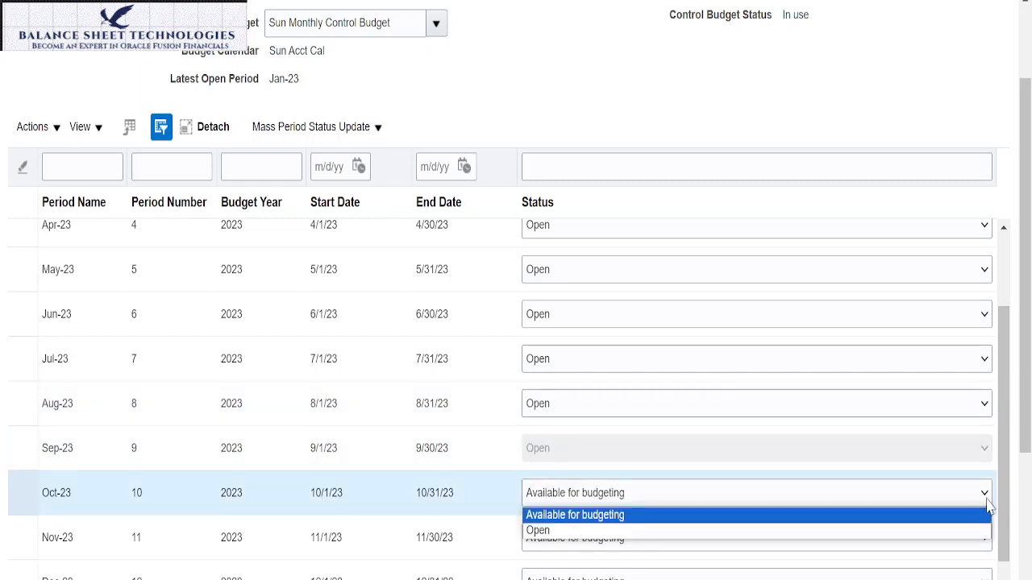
pyautogui.click(985, 498)
pyautogui.click(984, 495)
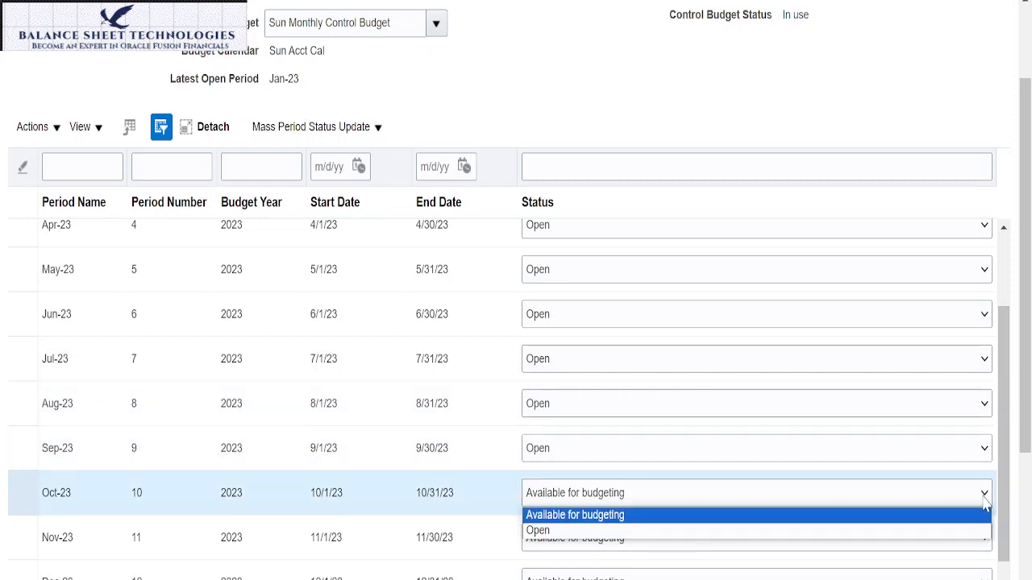
pyautogui.click(669, 535)
pyautogui.scroll(-4, 758, 435)
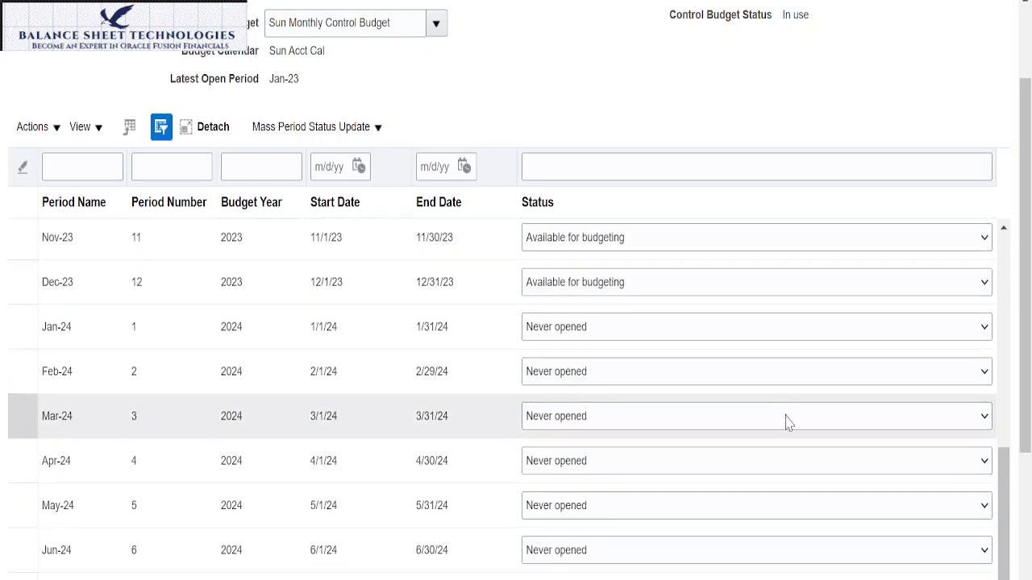
pyautogui.scroll(2, 871, 426)
pyautogui.click(984, 388)
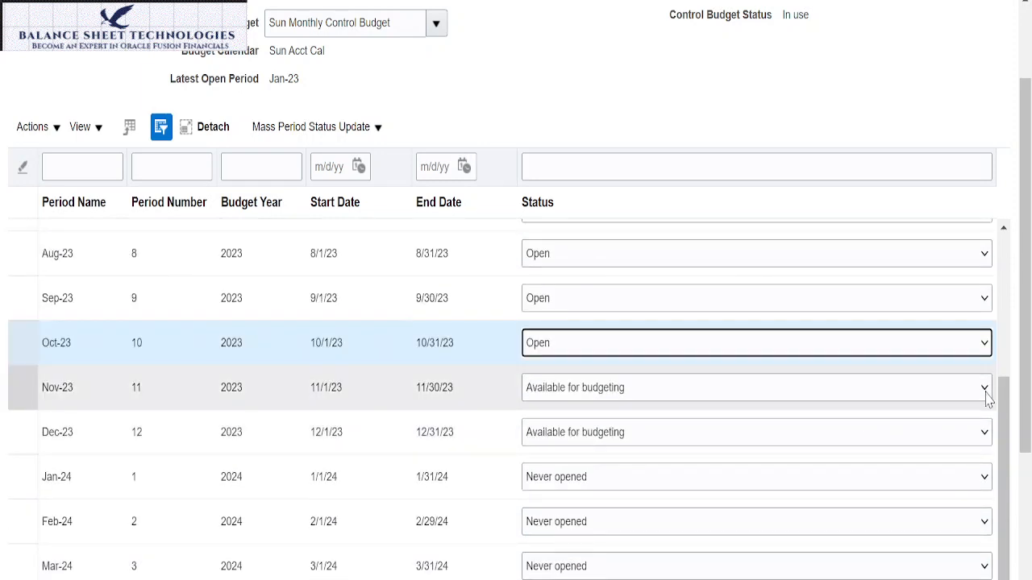
pyautogui.click(984, 387)
pyautogui.click(933, 425)
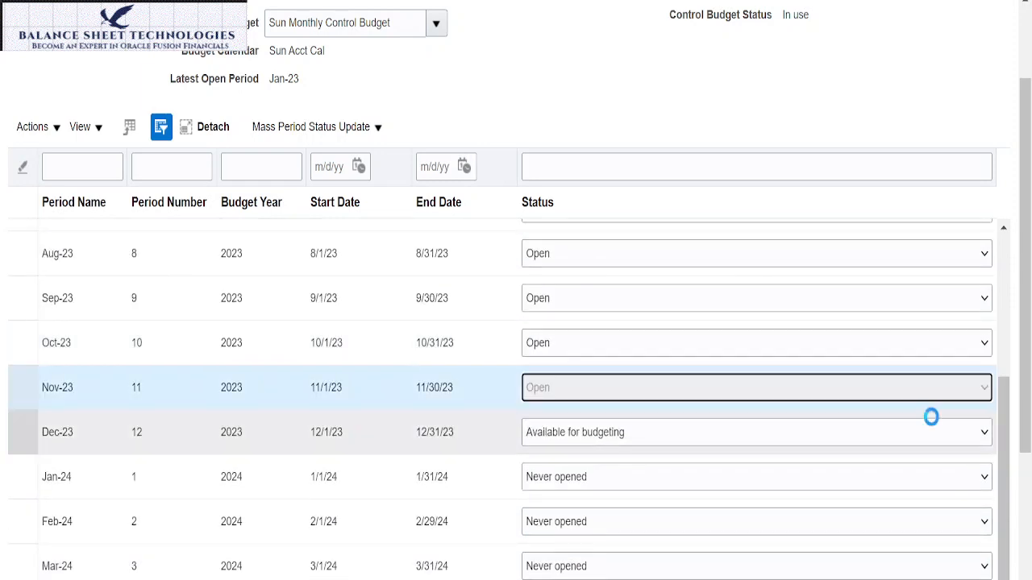
# Step: Set the status of the Dec-23 budget period to Open and check the status options offered for Jan-24 and Nov-23
pyautogui.click(984, 432)
pyautogui.click(963, 469)
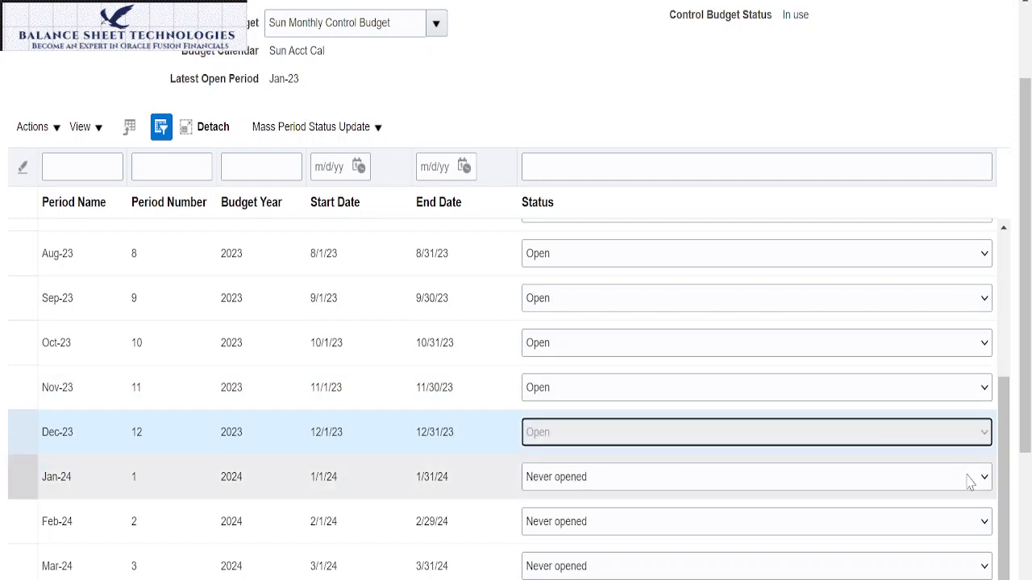
pyautogui.click(984, 477)
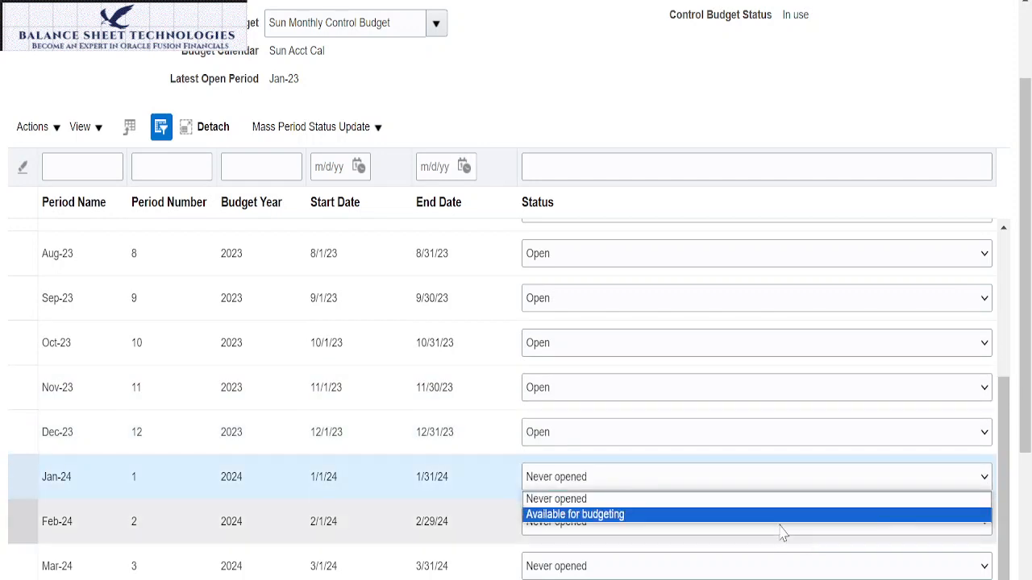
pyautogui.click(713, 392)
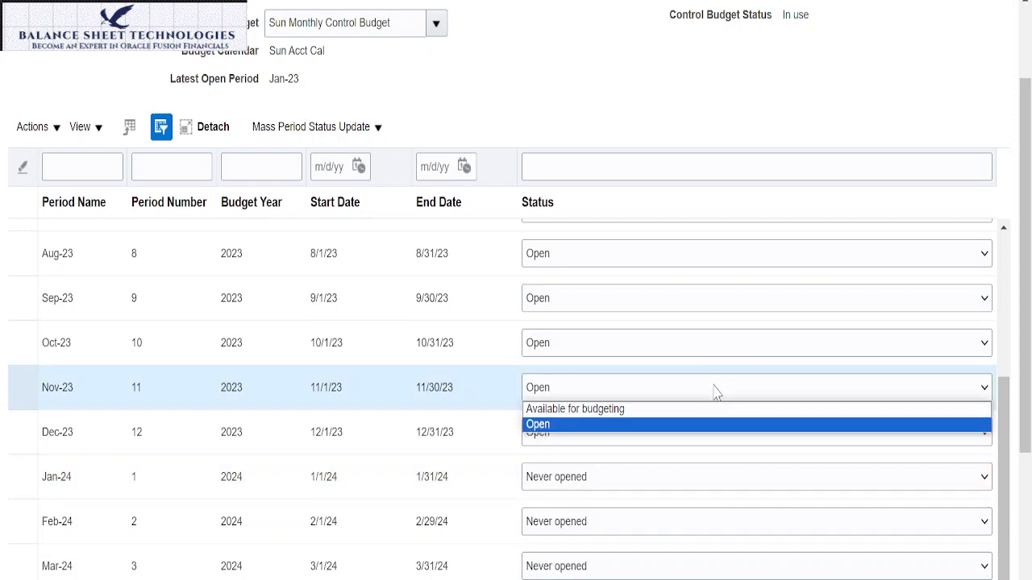
pyautogui.click(543, 445)
pyautogui.click(553, 432)
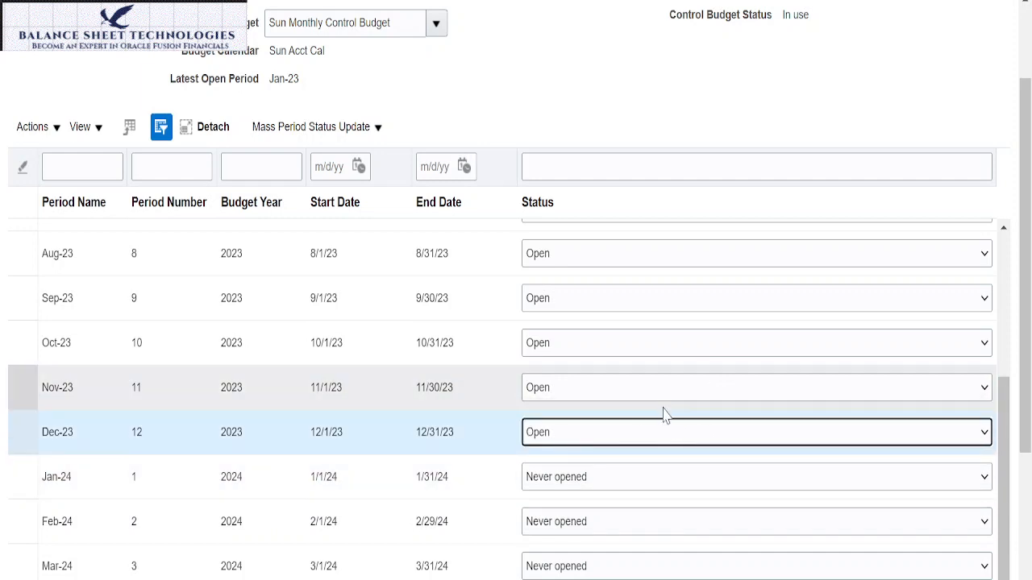
# Step: Save and close the period statuses of Sun Monthly Control Budget
pyautogui.scroll(10, 731, 372)
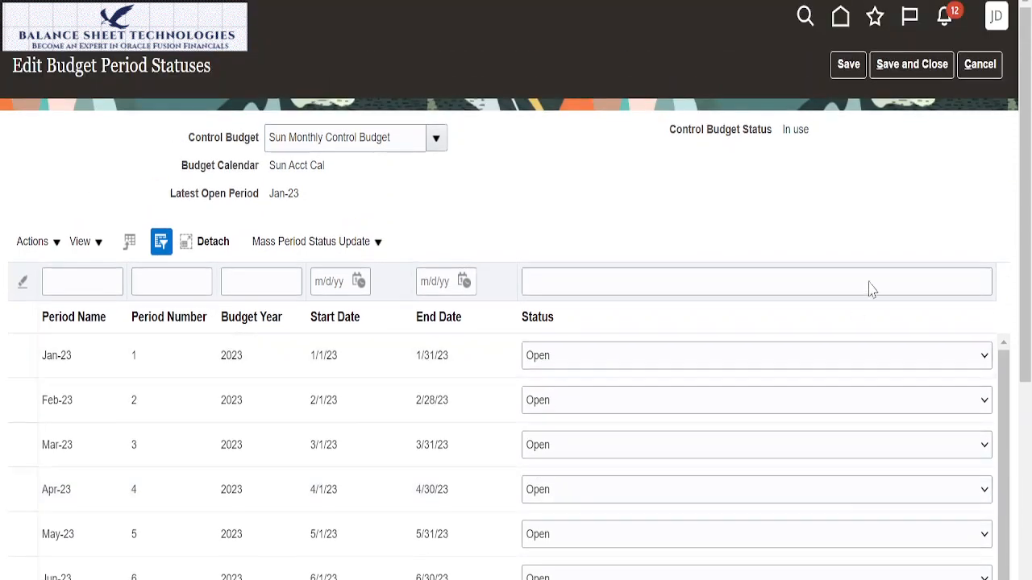
pyautogui.click(903, 65)
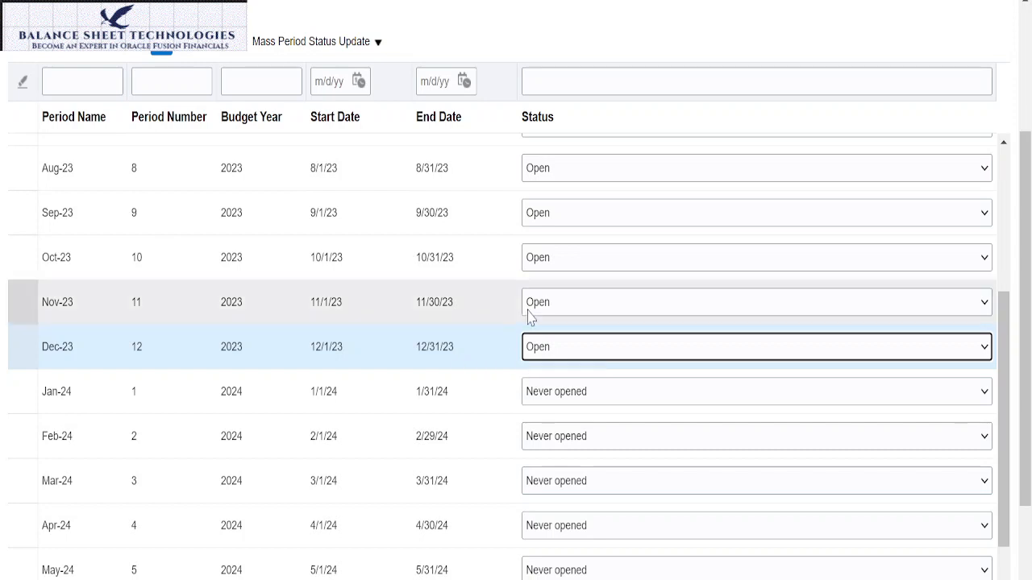
pyautogui.scroll(3, 796, 96)
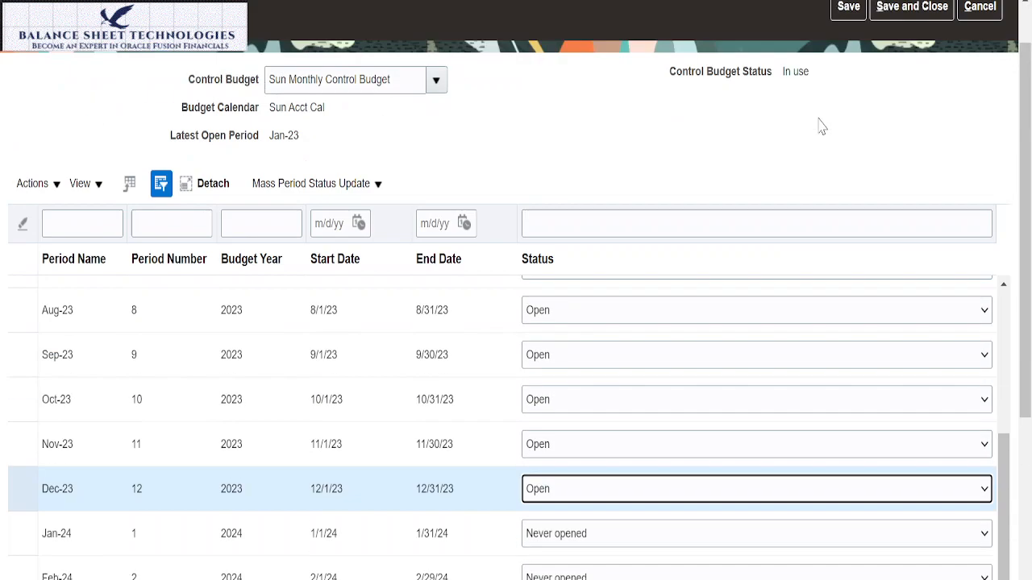
pyautogui.click(929, 69)
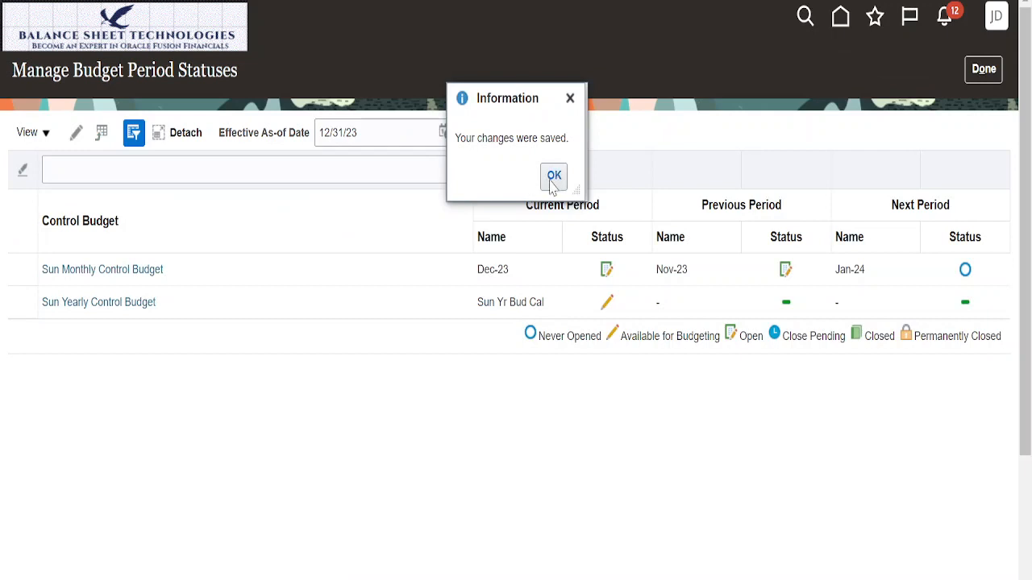
pyautogui.click(553, 177)
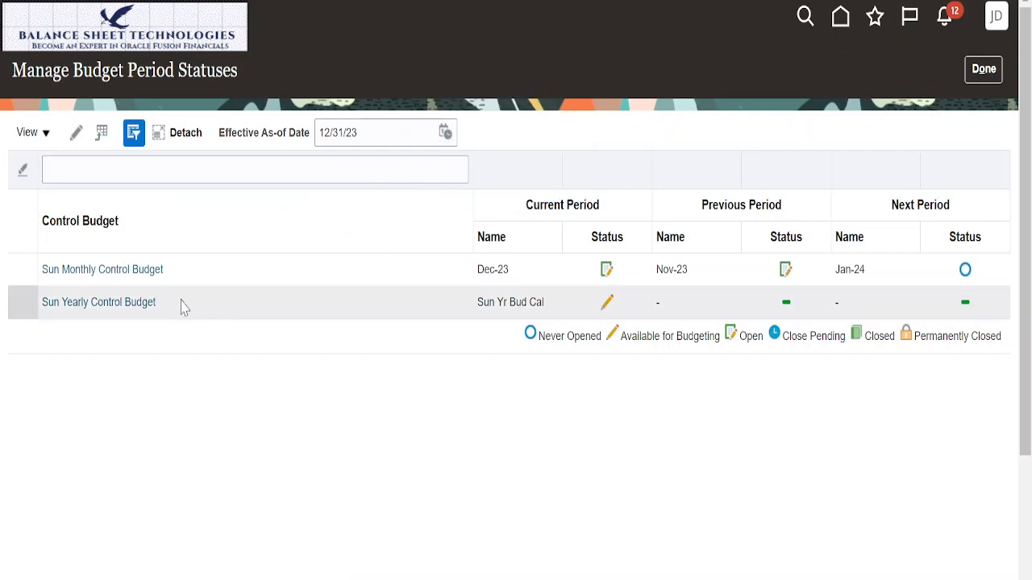
# Step: Set the Sun Yr Bud Cal period of Sun Yearly Control Budget to Open, save it and finish managing budget period statuses
pyautogui.click(135, 305)
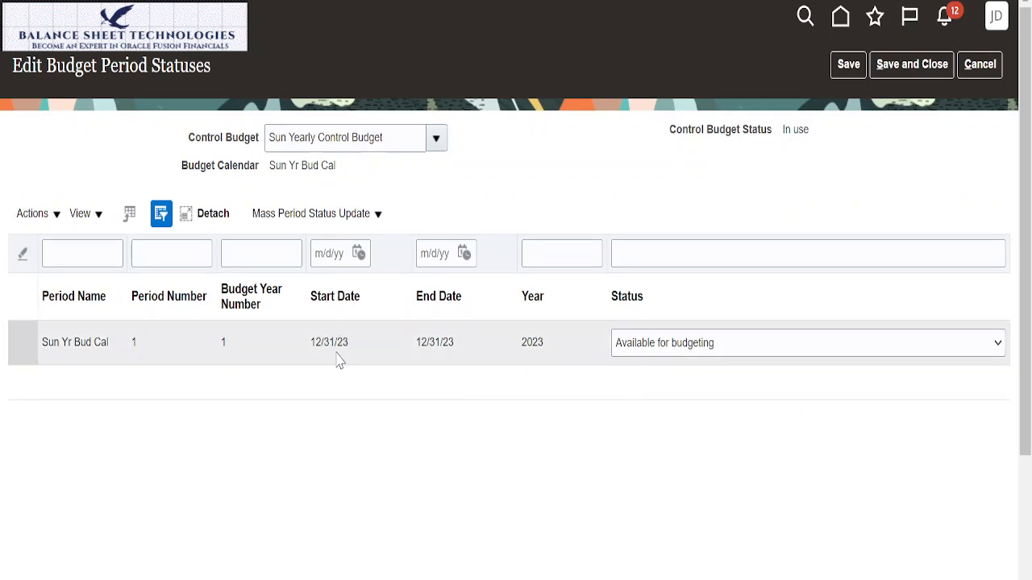
pyautogui.click(998, 342)
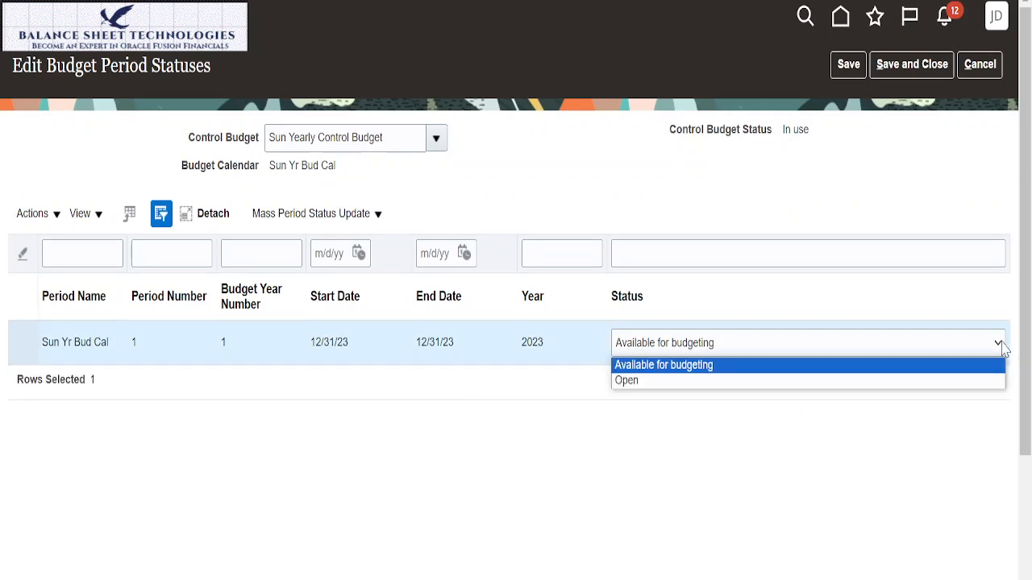
pyautogui.click(723, 381)
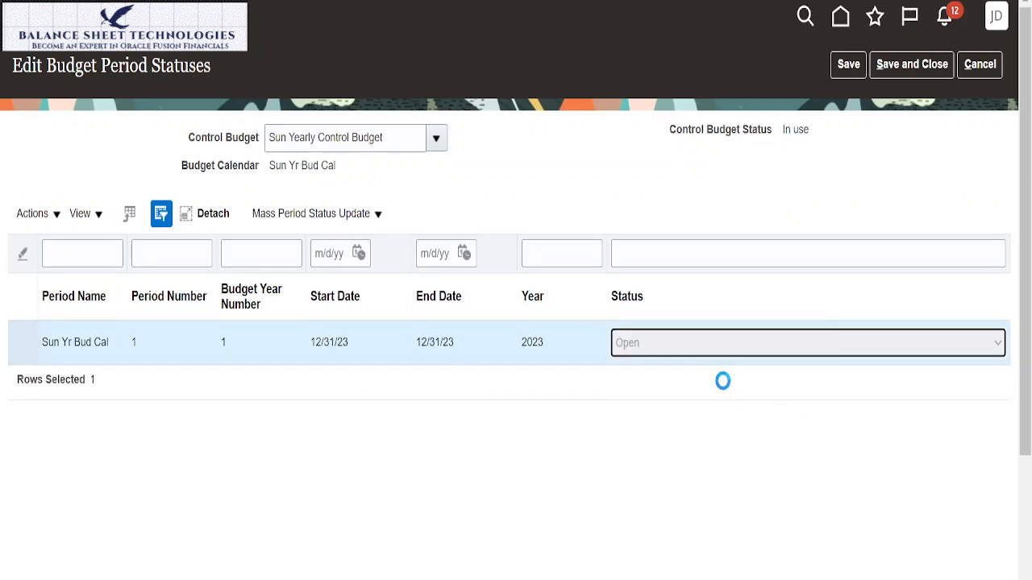
pyautogui.click(911, 66)
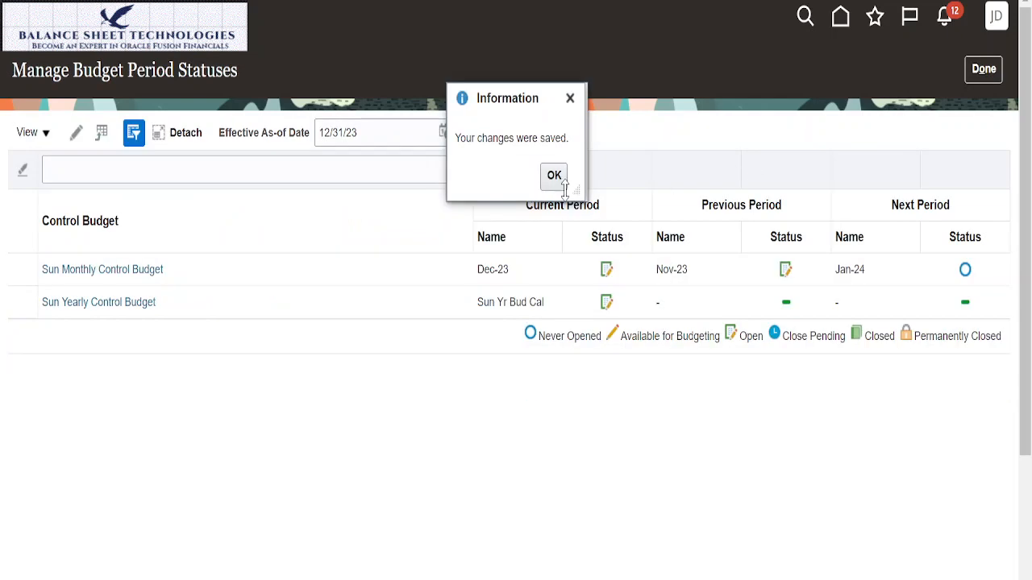
pyautogui.click(553, 176)
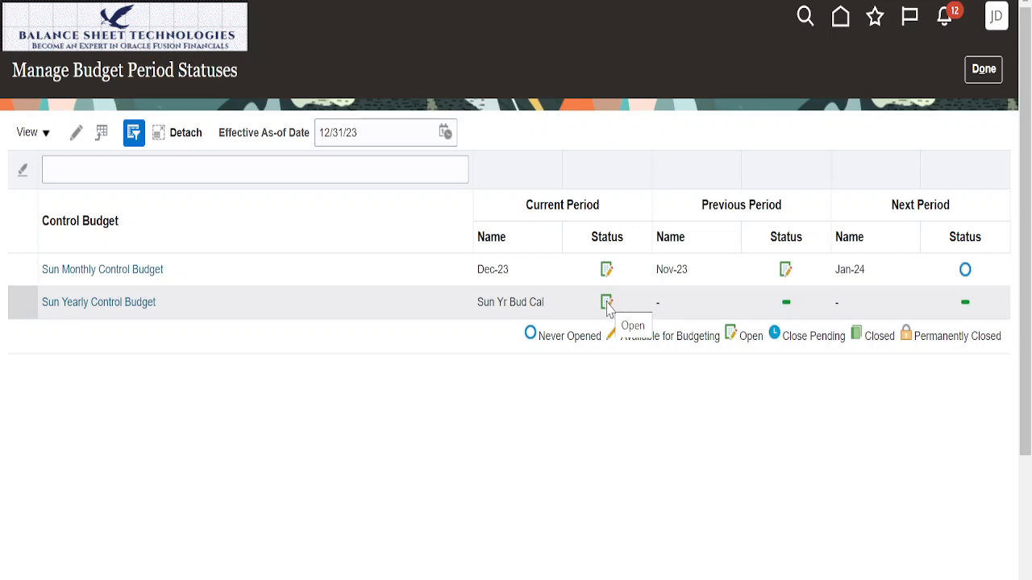
pyautogui.click(983, 71)
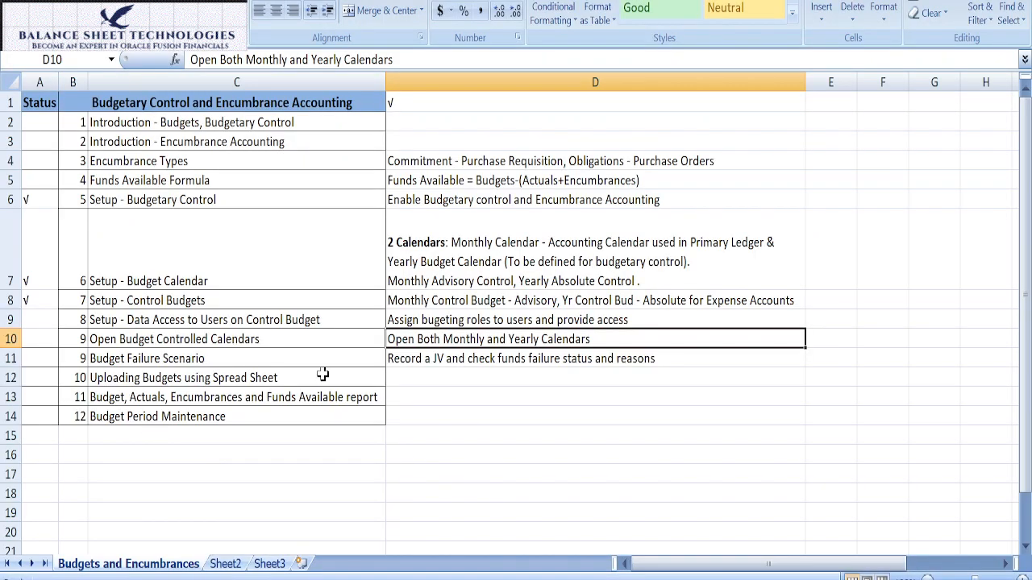
# Step: In the Excel checklist, copy the √ status mark from A8 to A9:A10 for the user data access and open calendars topics
pyautogui.click(42, 338)
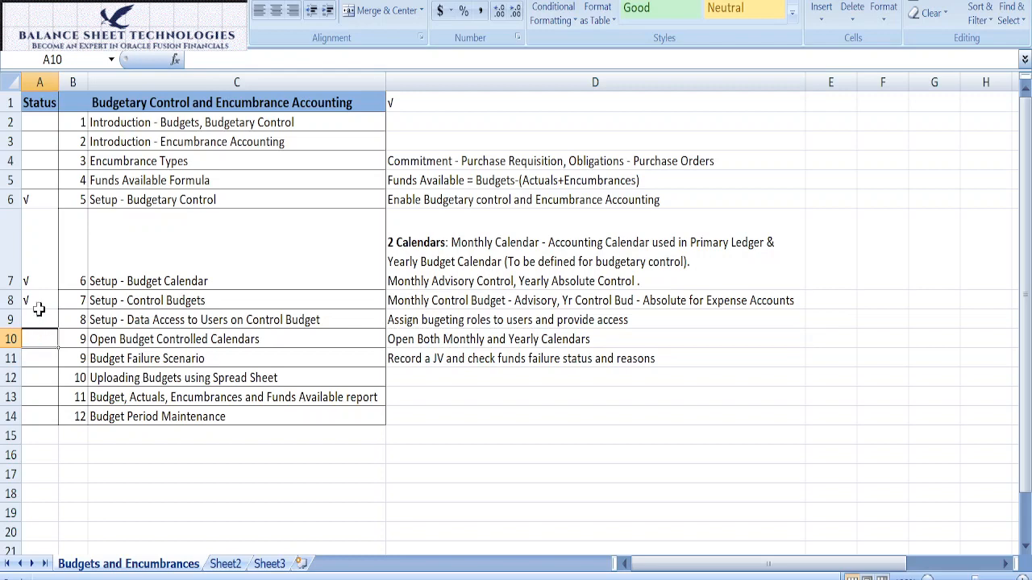
pyautogui.click(42, 300)
pyautogui.hotkey('ctrl', 'c')
pyautogui.moveTo(44, 320); pyautogui.dragTo(49, 342)
pyautogui.hotkey('ctrl', 'v')
pyautogui.click(484, 435)
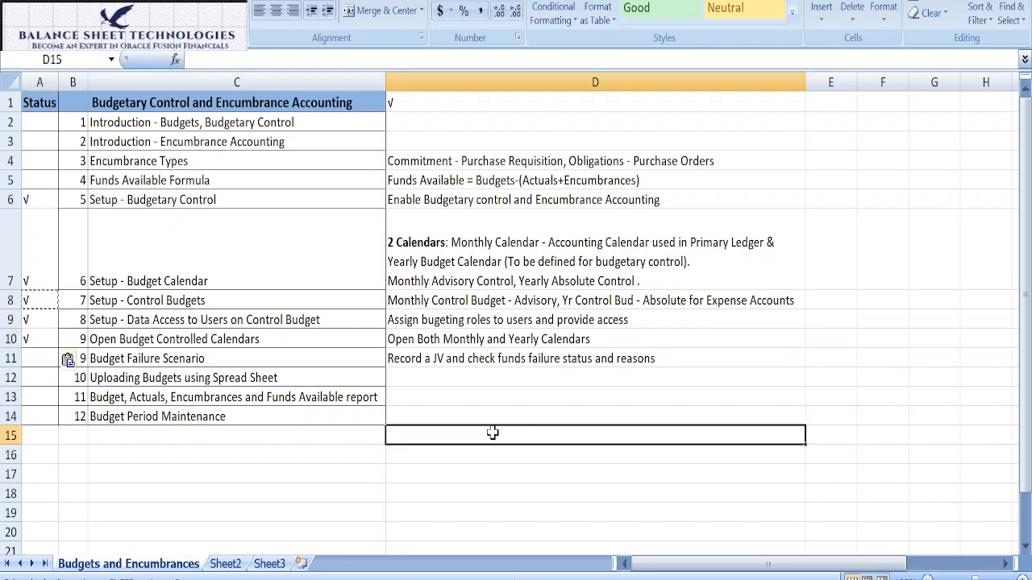
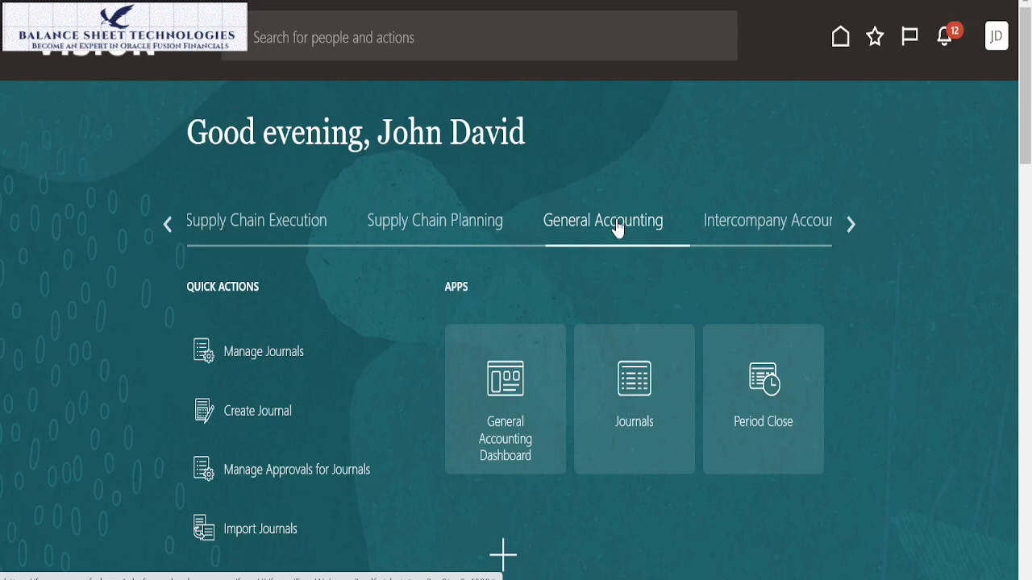
# Step: Create a new journal and enter "testing" as both the journal batch name and the batch description
pyautogui.click(273, 420)
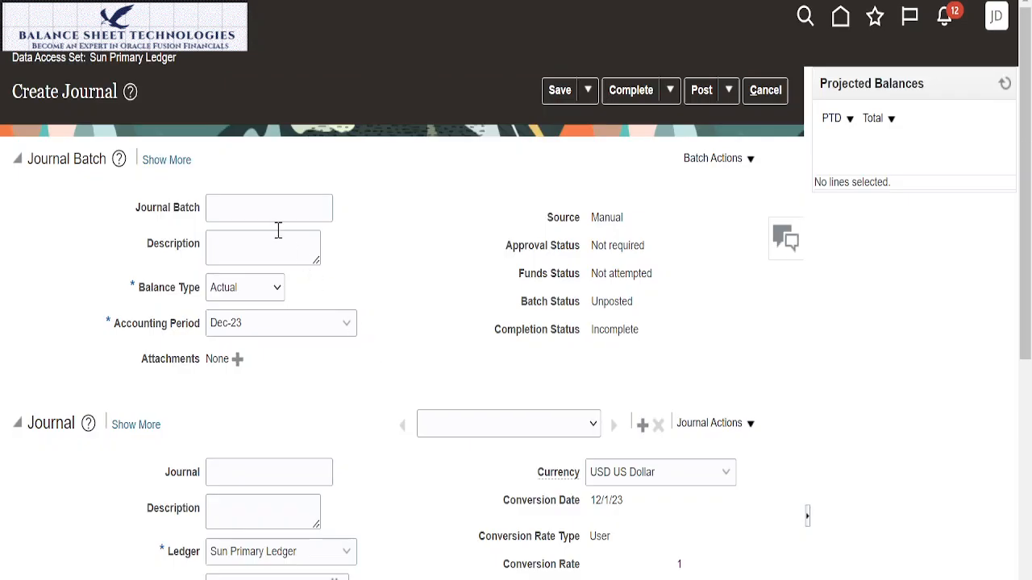
pyautogui.click(284, 213)
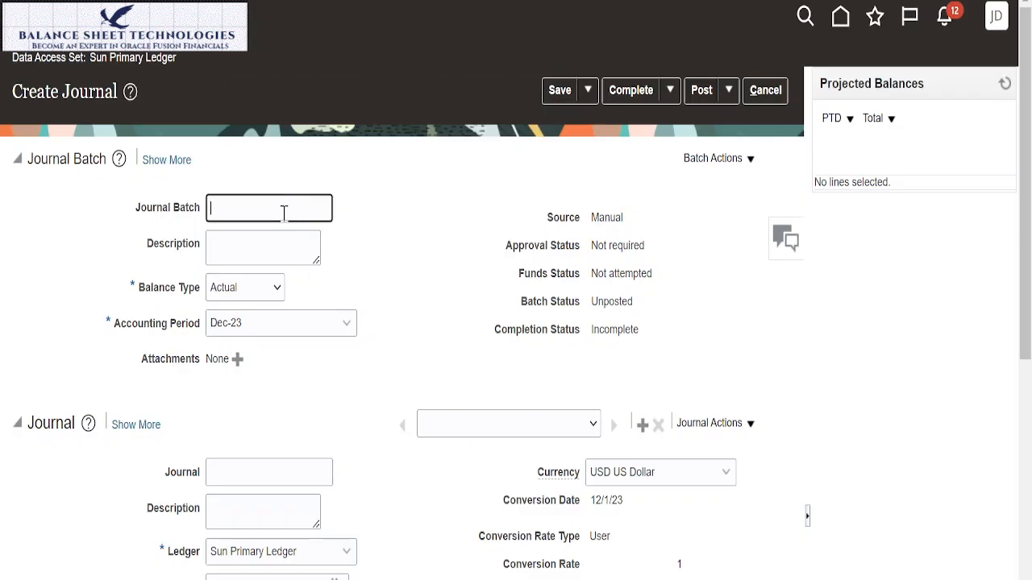
pyautogui.write('testing')
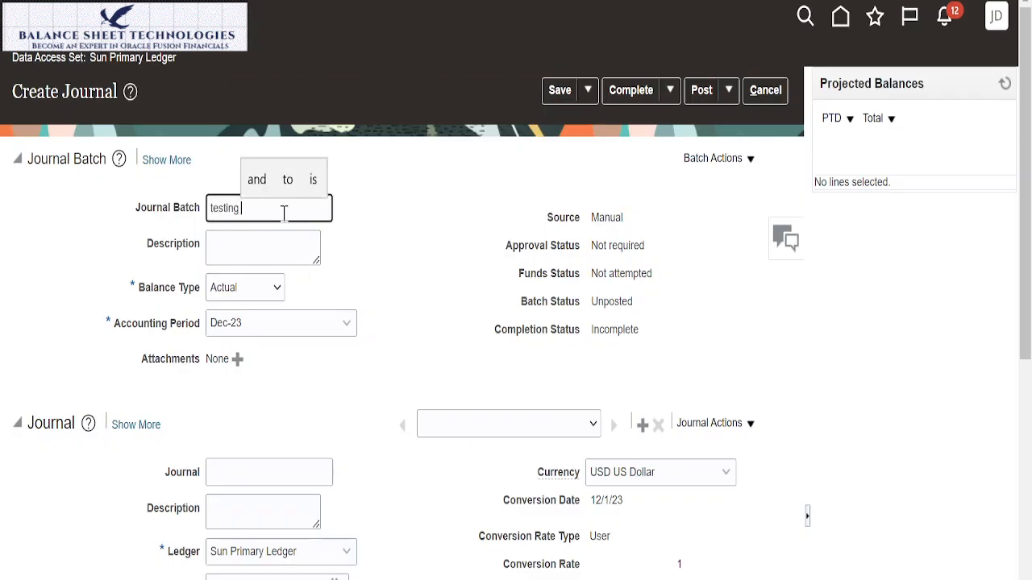
pyautogui.moveTo(241, 208); pyautogui.dragTo(213, 200)
pyautogui.hotkey('ctrl', 'c')
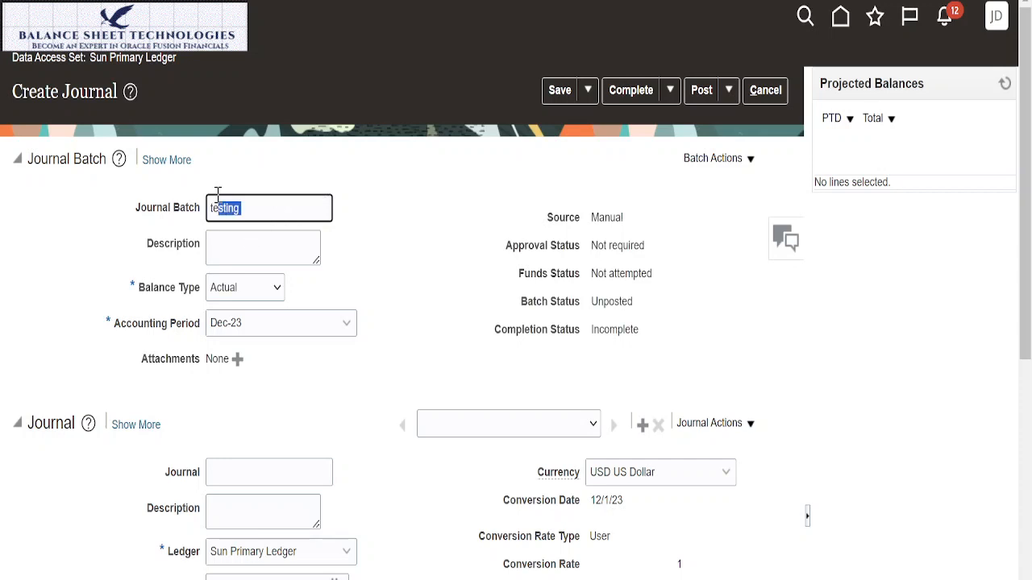
pyautogui.click(263, 255)
pyautogui.hotkey('ctrl', 'v')
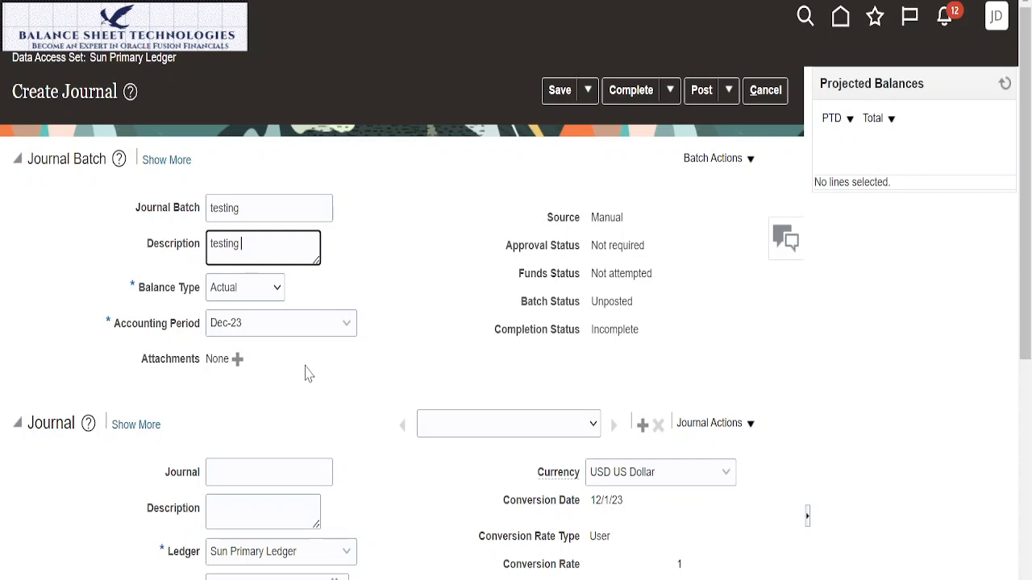
# Step: Enter "testing" as the name and description of the journal within the batch
pyautogui.scroll(-2, 301, 403)
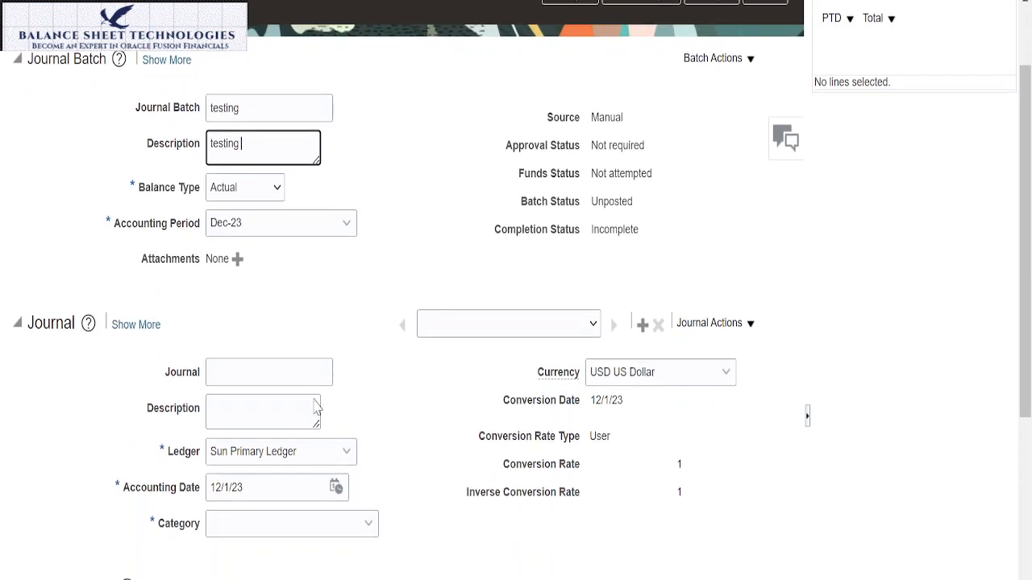
pyautogui.click(283, 372)
pyautogui.write('testing')
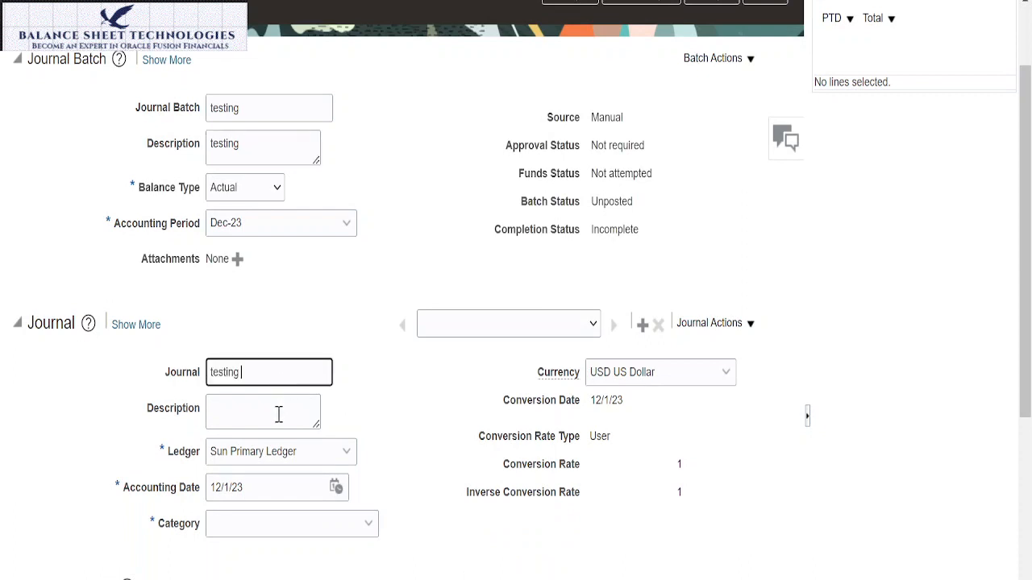
pyautogui.click(279, 415)
pyautogui.write('testing')
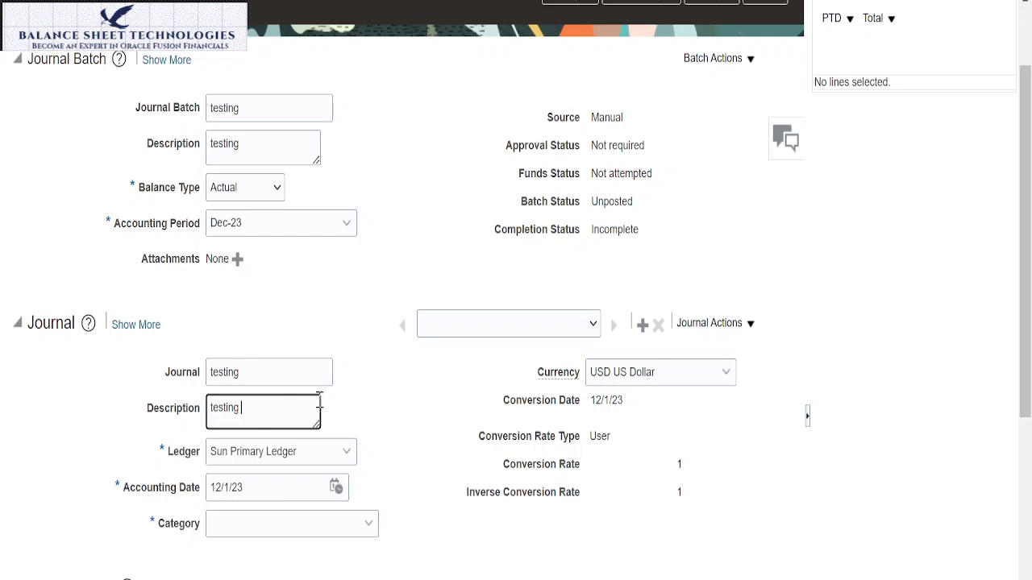
# Step: Set the journal's accounting date to 12/31/23 and its category to Adjustment
pyautogui.scroll(-4, 319, 407)
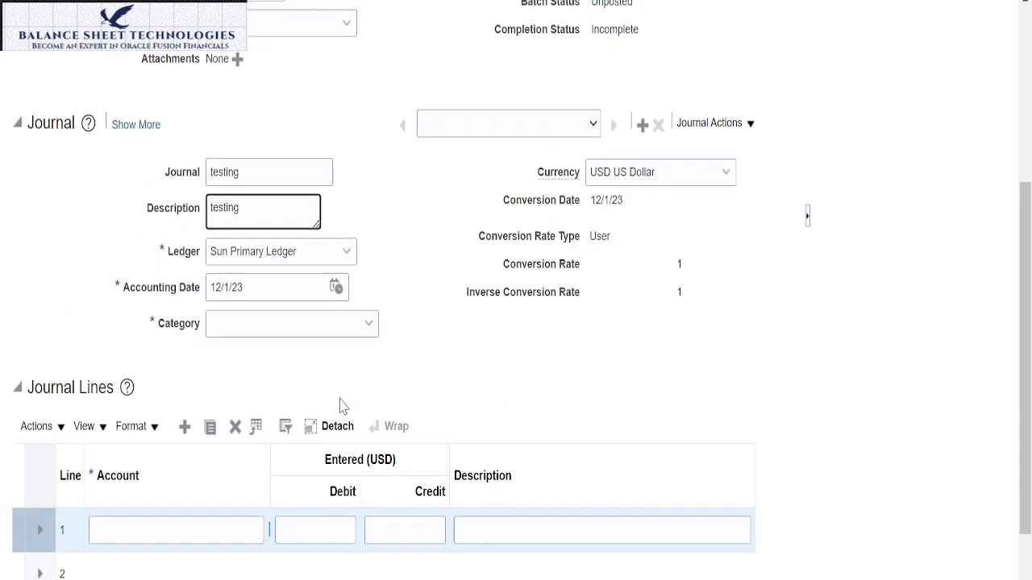
pyautogui.click(335, 287)
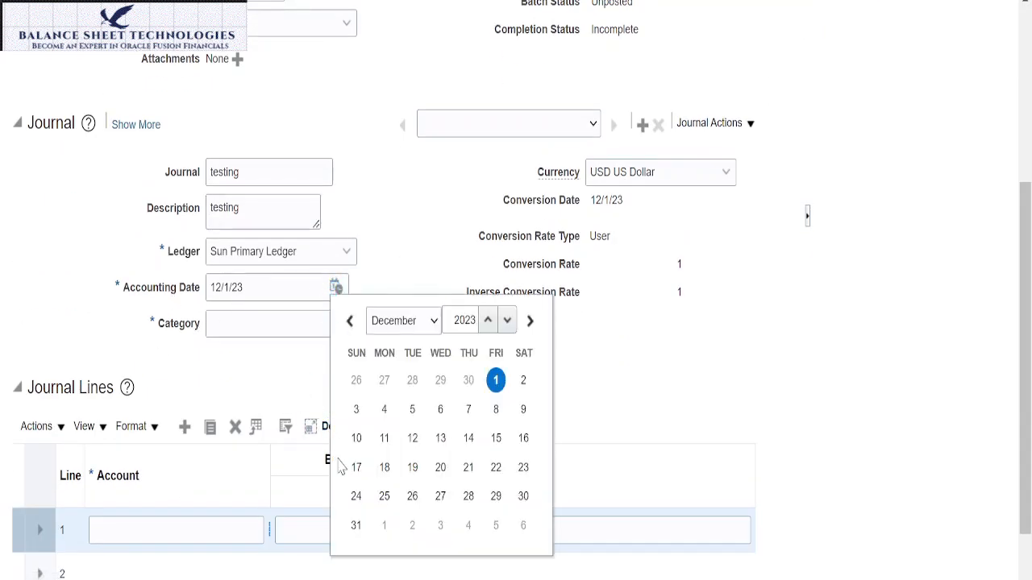
pyautogui.click(356, 525)
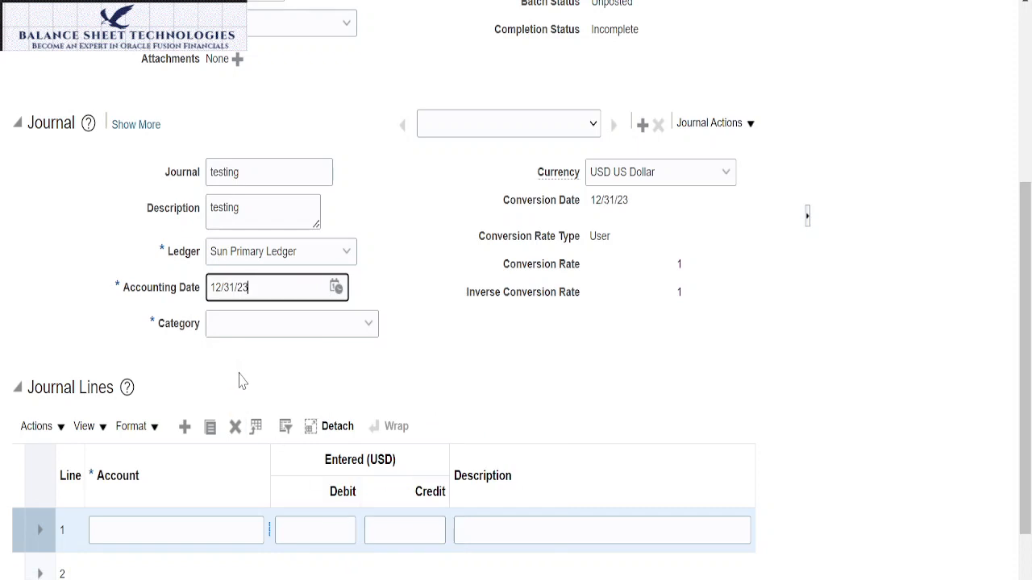
pyautogui.click(370, 330)
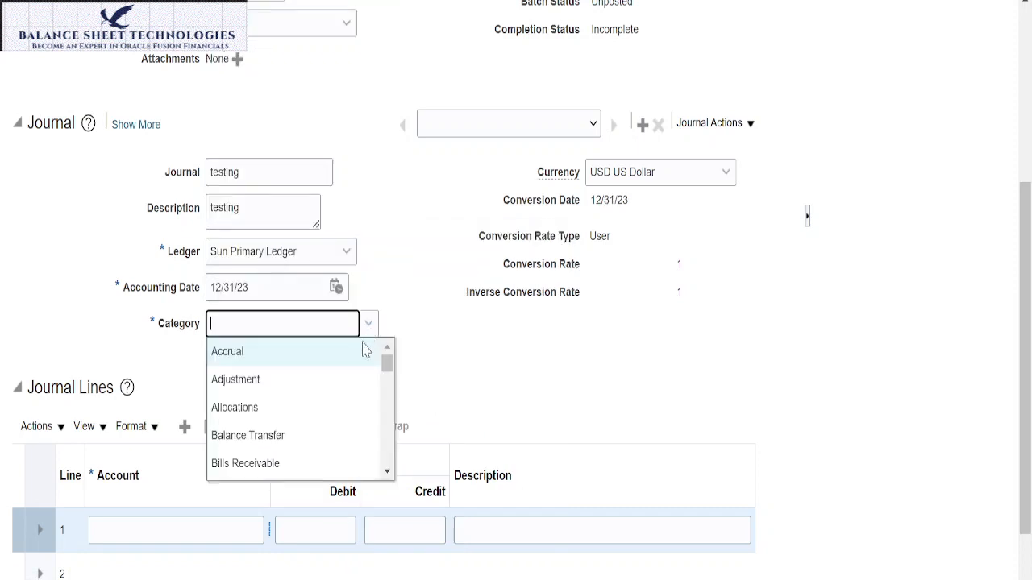
pyautogui.click(255, 381)
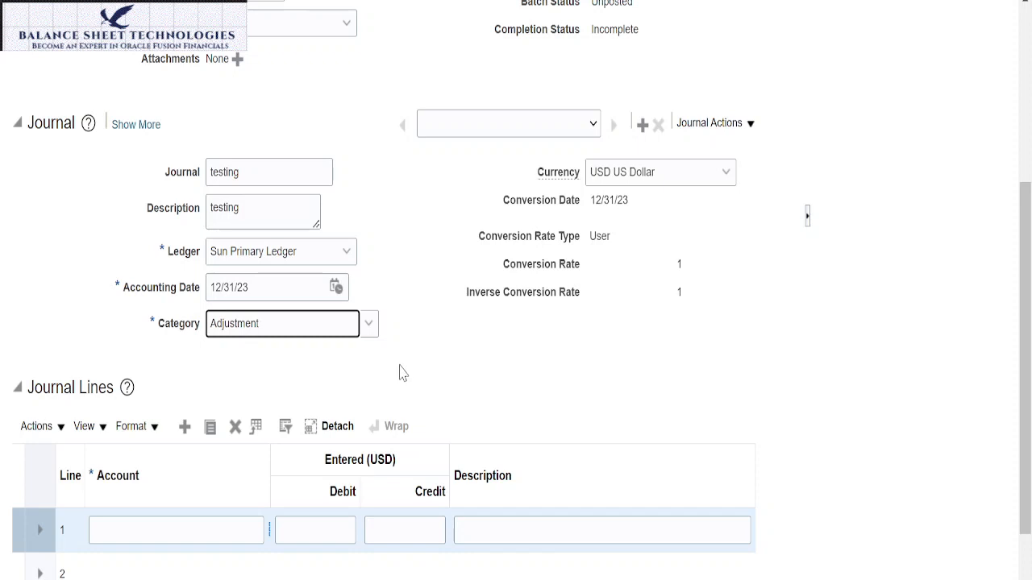
# Step: Fill journal line 1 with company 001, department 101 Finance & Accounts, account 7001 Marketing Exp and a debit of 100
pyautogui.click(192, 529)
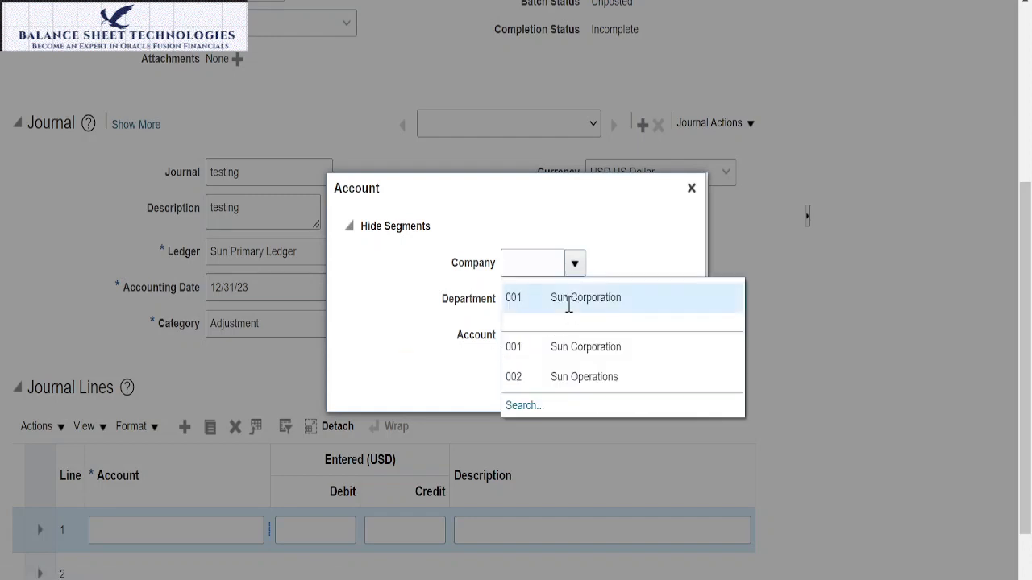
pyautogui.click(568, 305)
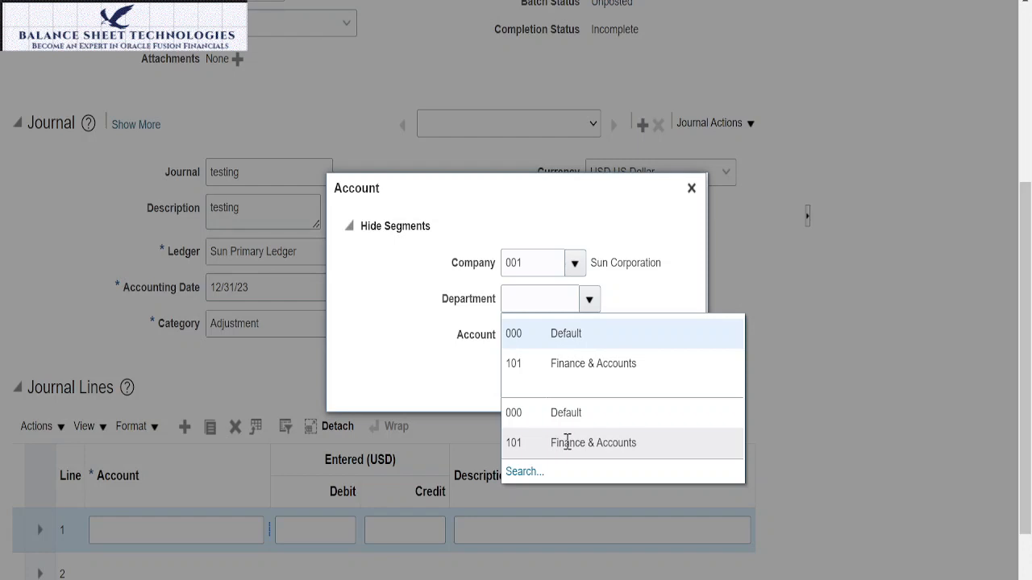
pyautogui.click(568, 443)
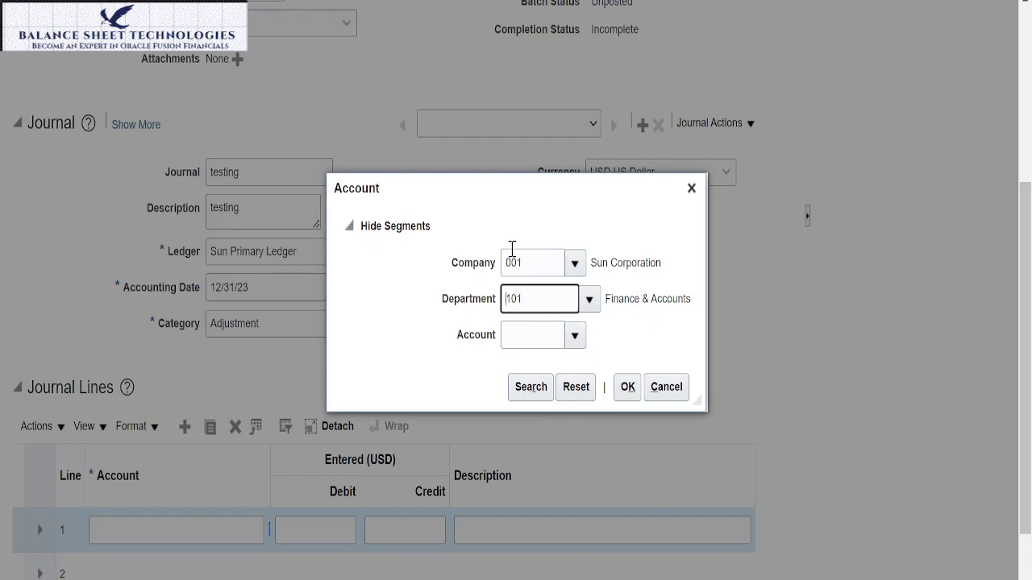
pyautogui.click(577, 338)
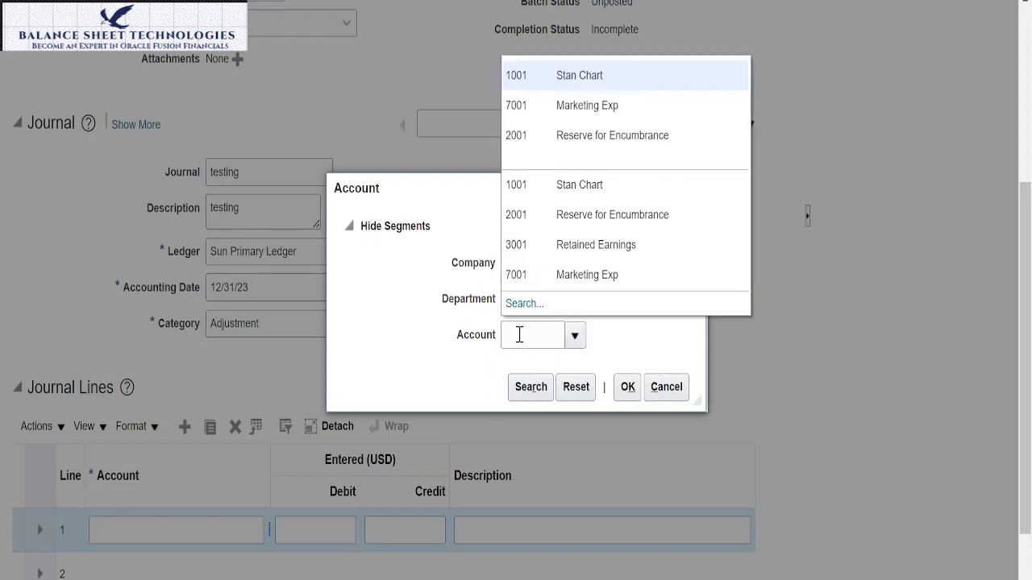
pyautogui.click(502, 275)
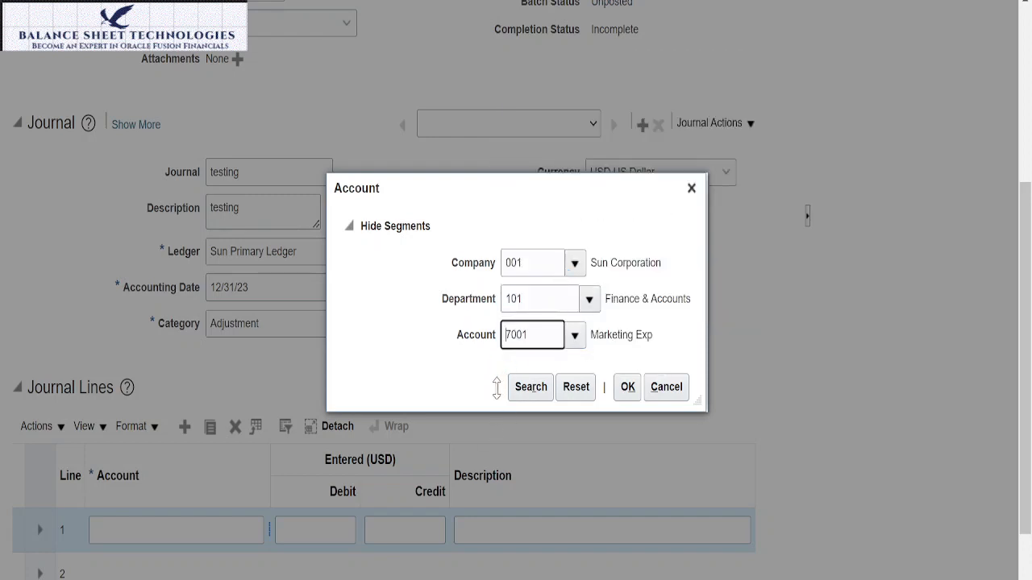
pyautogui.click(628, 388)
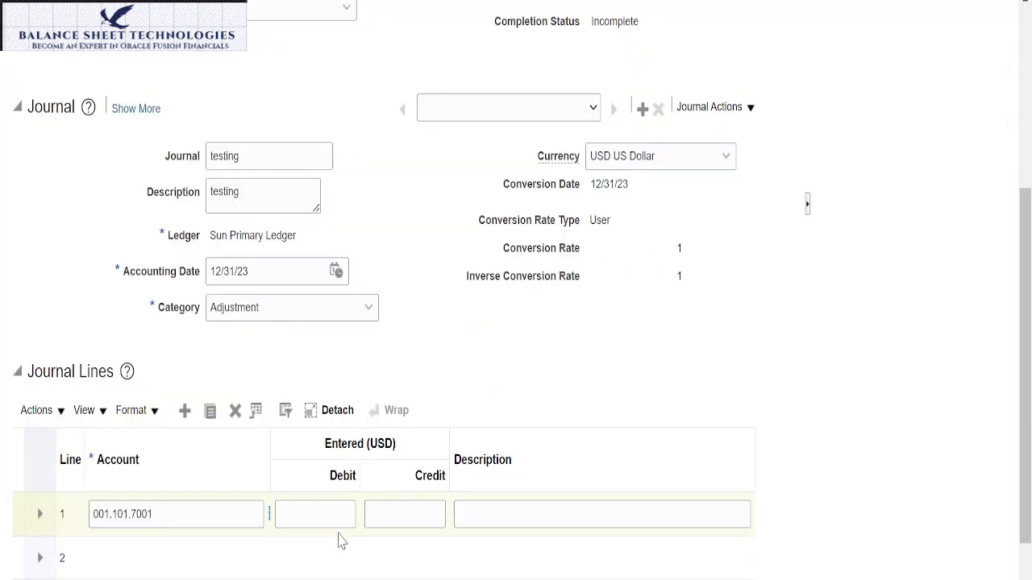
pyautogui.click(341, 515)
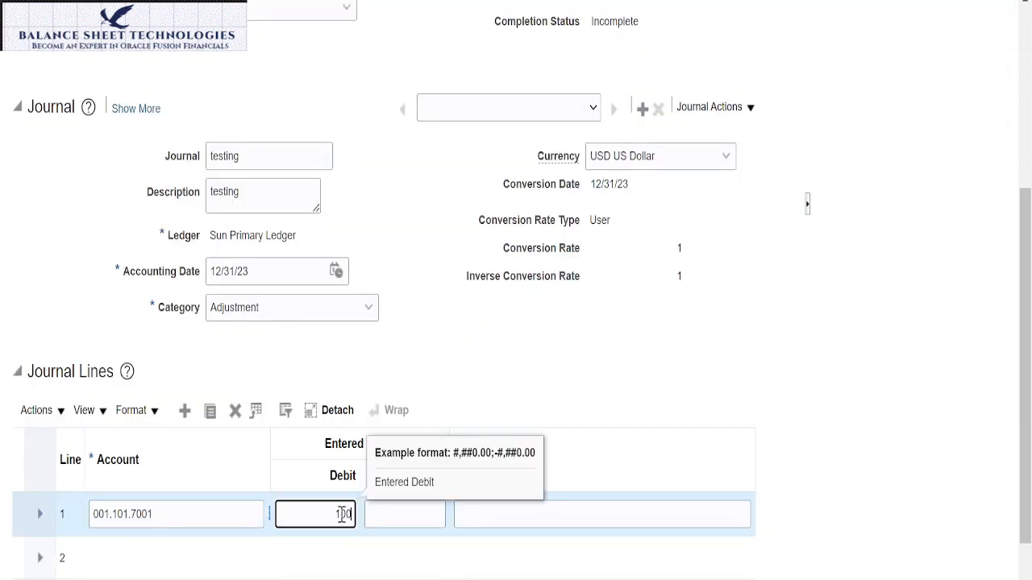
pyautogui.write('100')
# Step: Assign company 001 Sun Corporation, department 000 Default and account 1001 Stan Chart to journal line 2
pyautogui.click(180, 556)
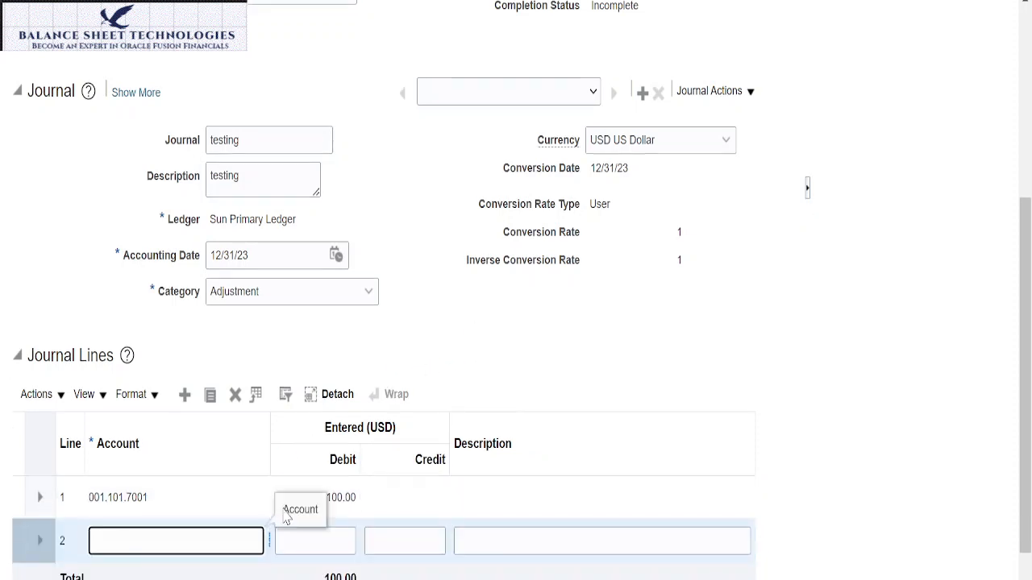
pyautogui.click(269, 541)
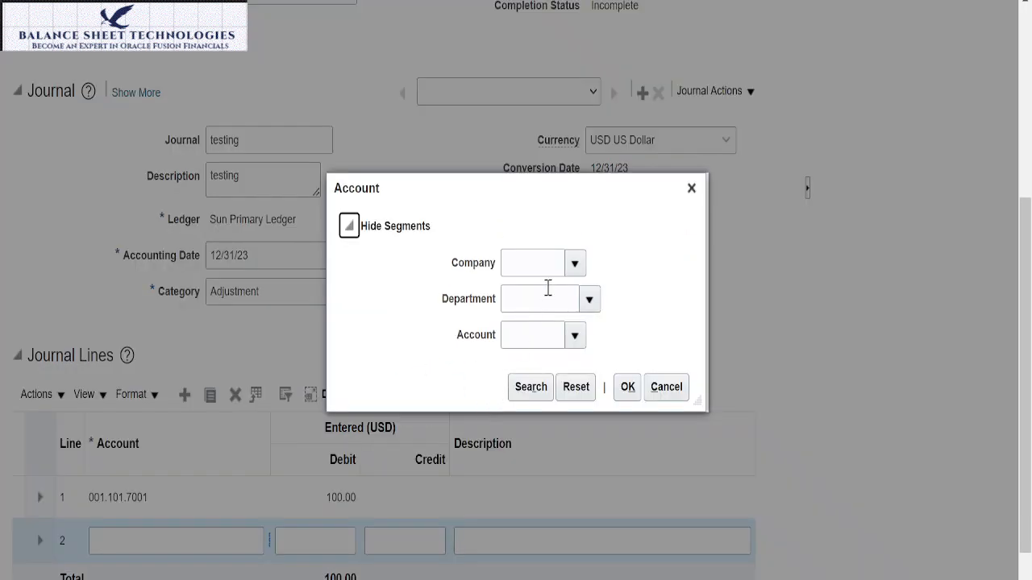
pyautogui.click(574, 263)
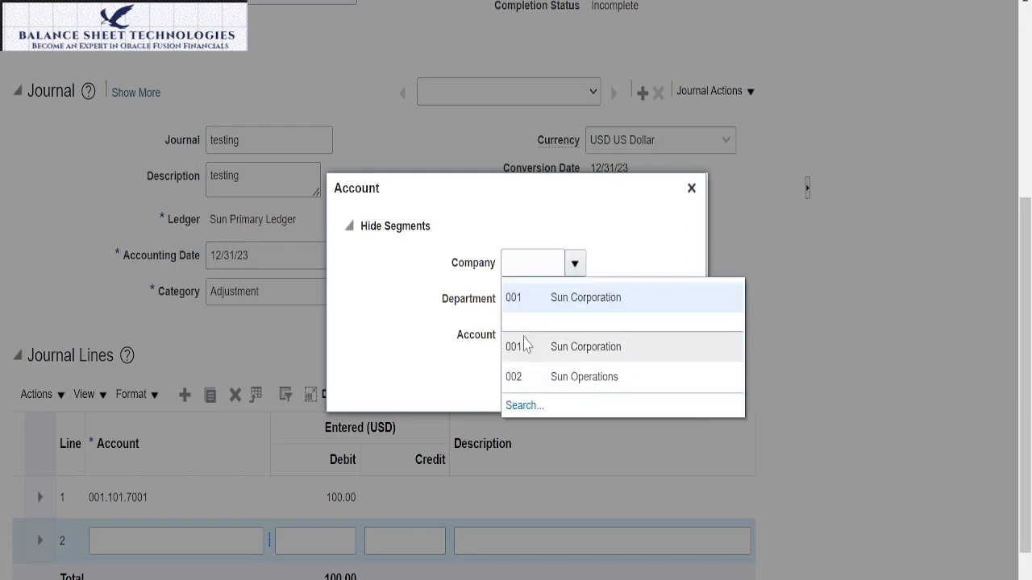
pyautogui.click(553, 301)
pyautogui.click(591, 304)
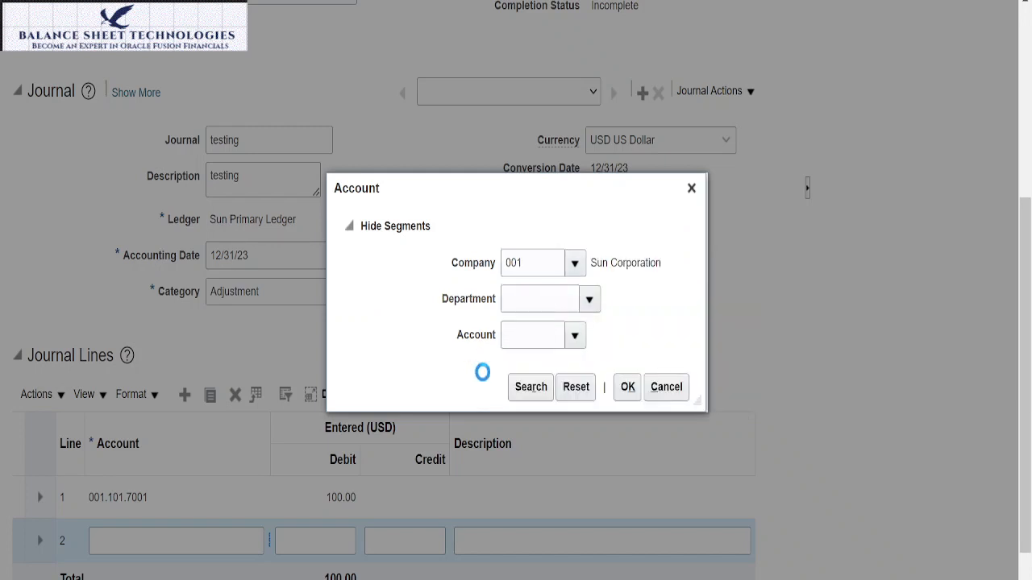
pyautogui.click(544, 412)
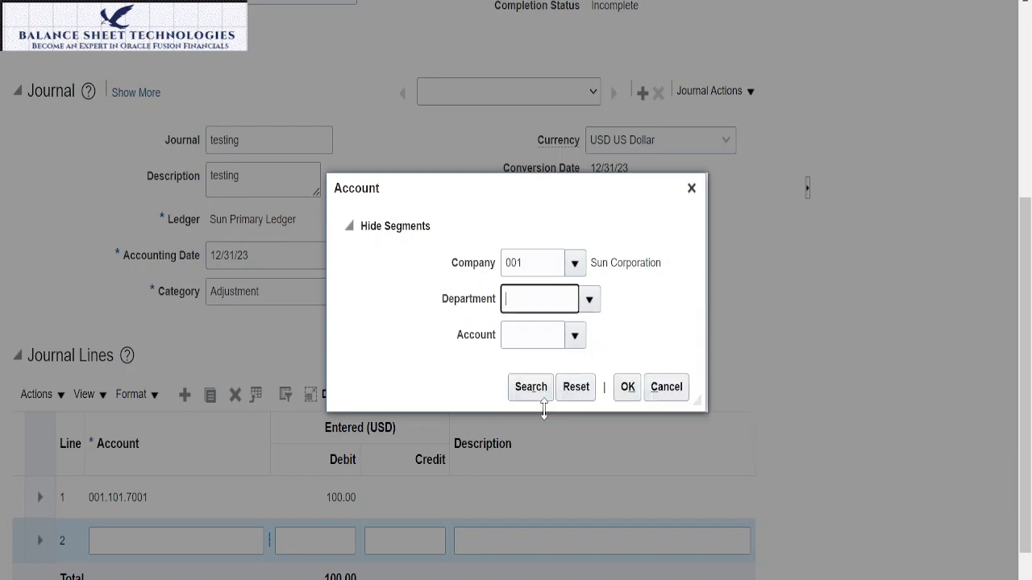
pyautogui.click(579, 342)
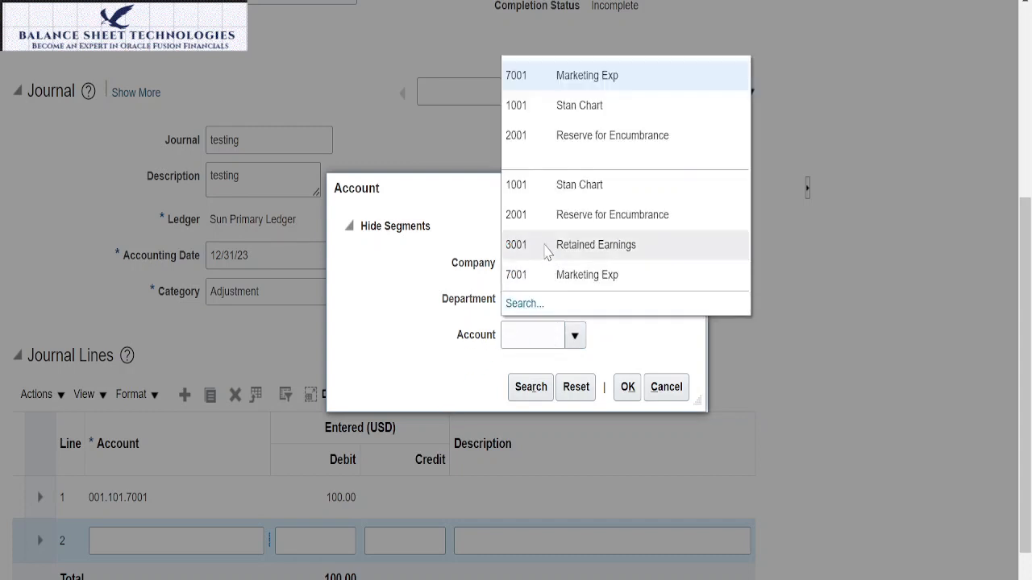
pyautogui.click(561, 185)
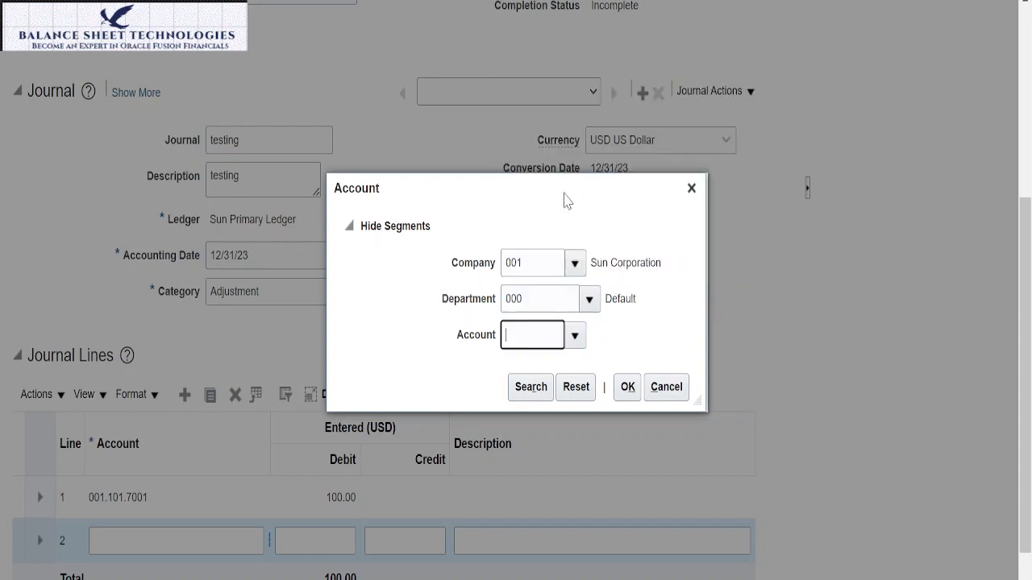
pyautogui.click(628, 387)
# Step: Enter a credit of 100 on journal line 2
pyautogui.click(397, 546)
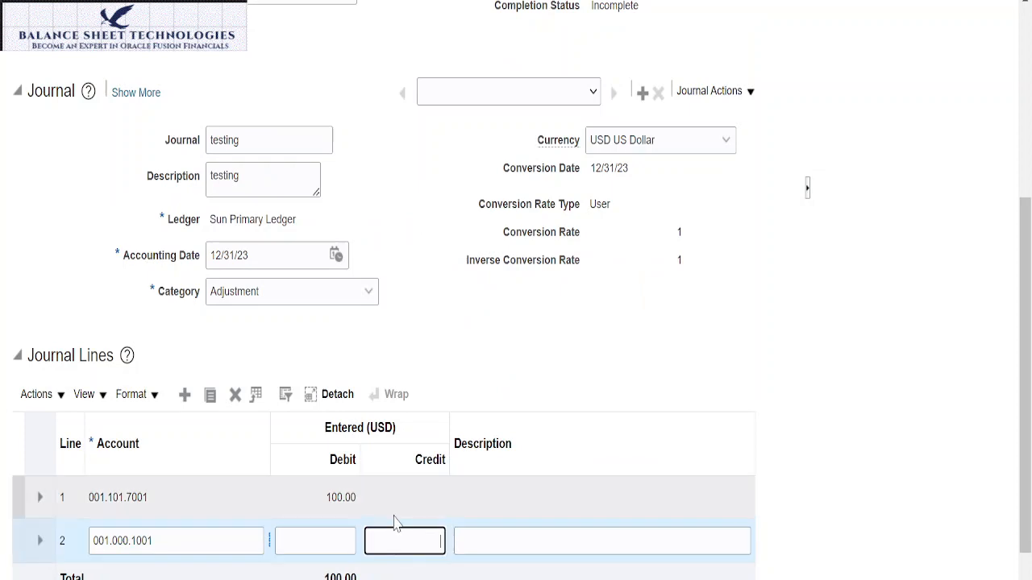
pyautogui.write('100')
pyautogui.press('Tab')
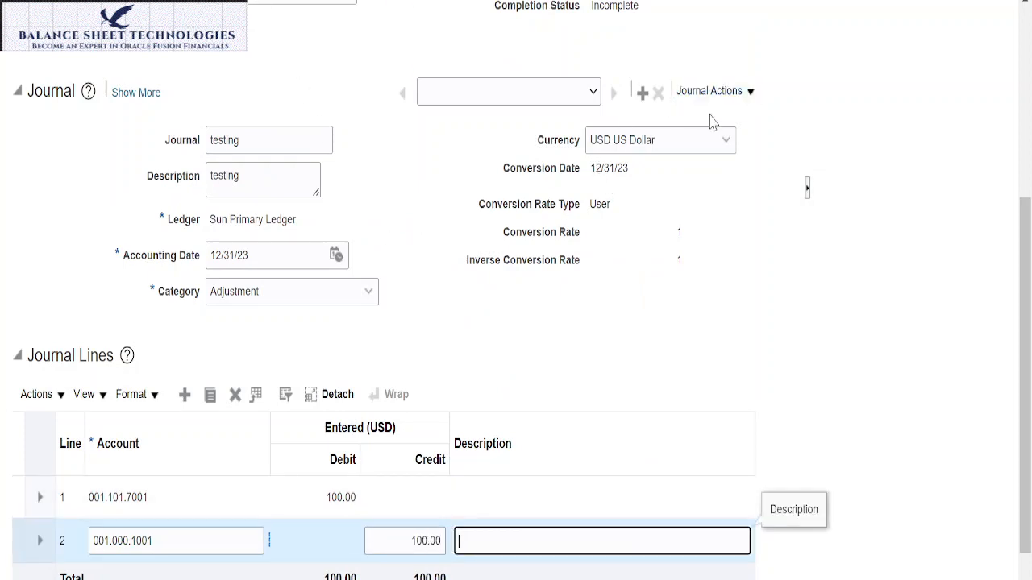
# Step: Save the testing journal batch and run Check Funds on it
pyautogui.scroll(5, 794, 150)
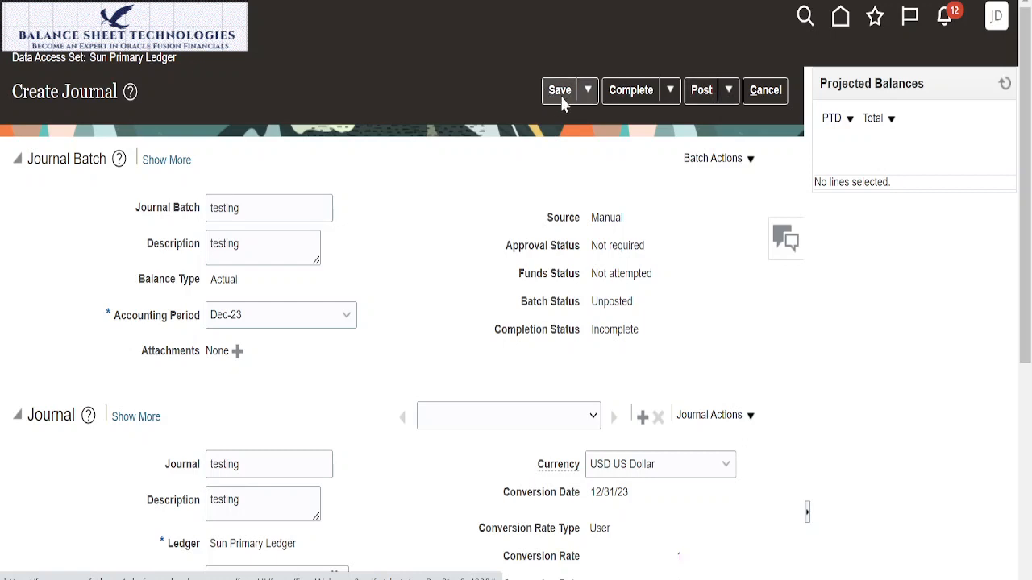
pyautogui.click(702, 161)
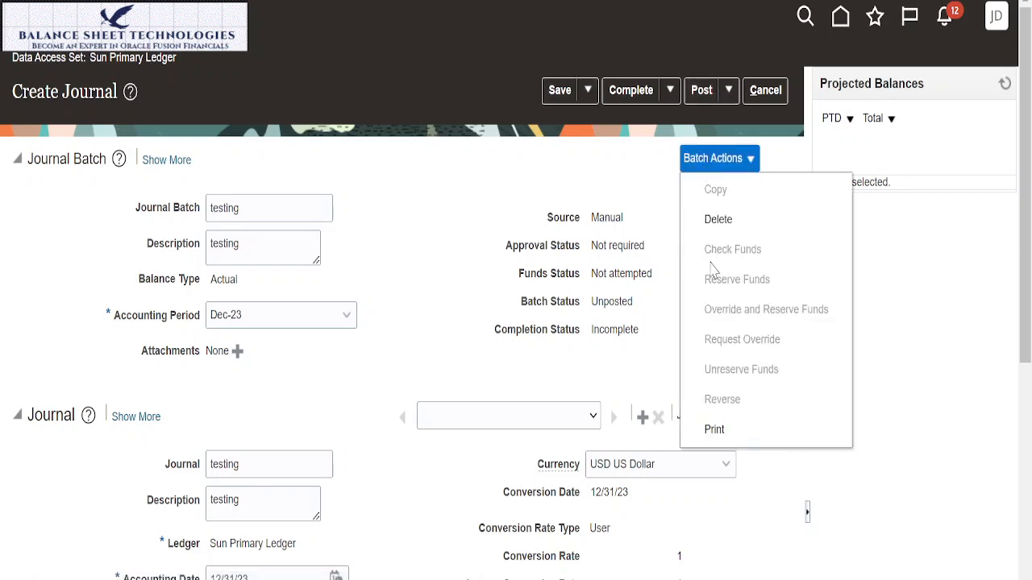
pyautogui.click(559, 92)
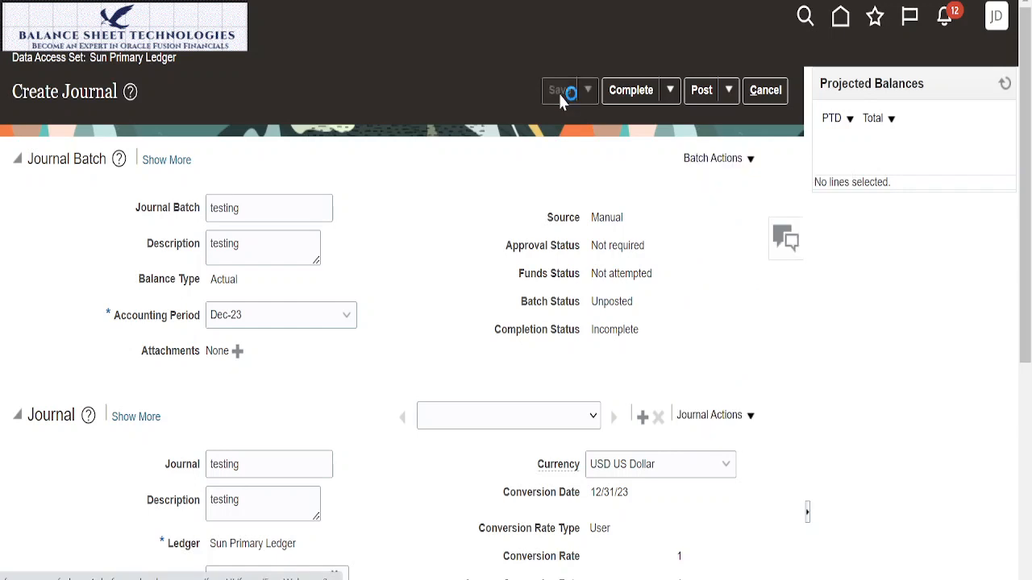
pyautogui.click(727, 179)
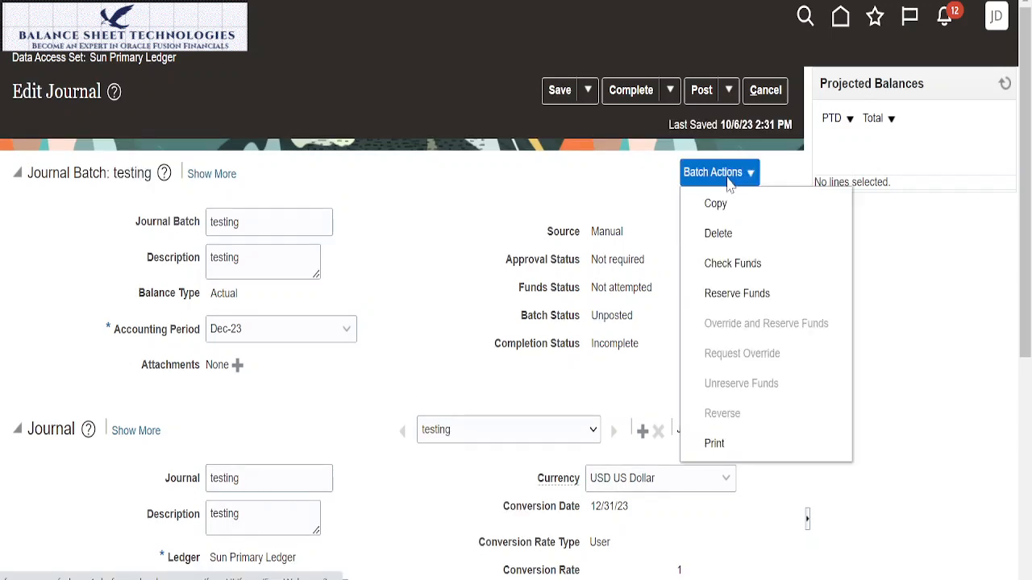
pyautogui.click(733, 270)
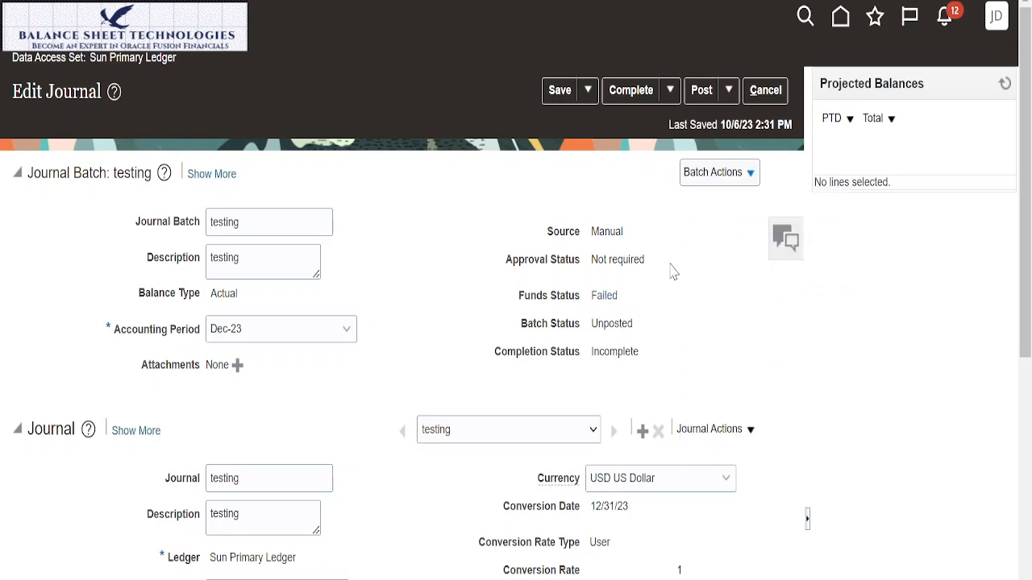
pyautogui.scroll(-2, 670, 269)
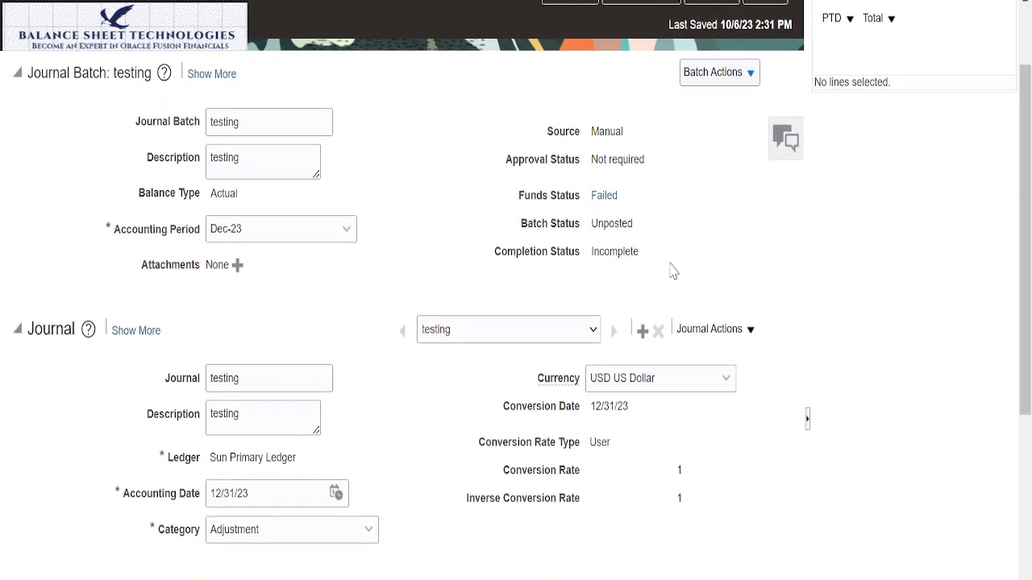
# Step: Examine the testing journal's funds check details, comparing the impacted transaction lines under the Failed and Warning funds statuses
pyautogui.click(605, 195)
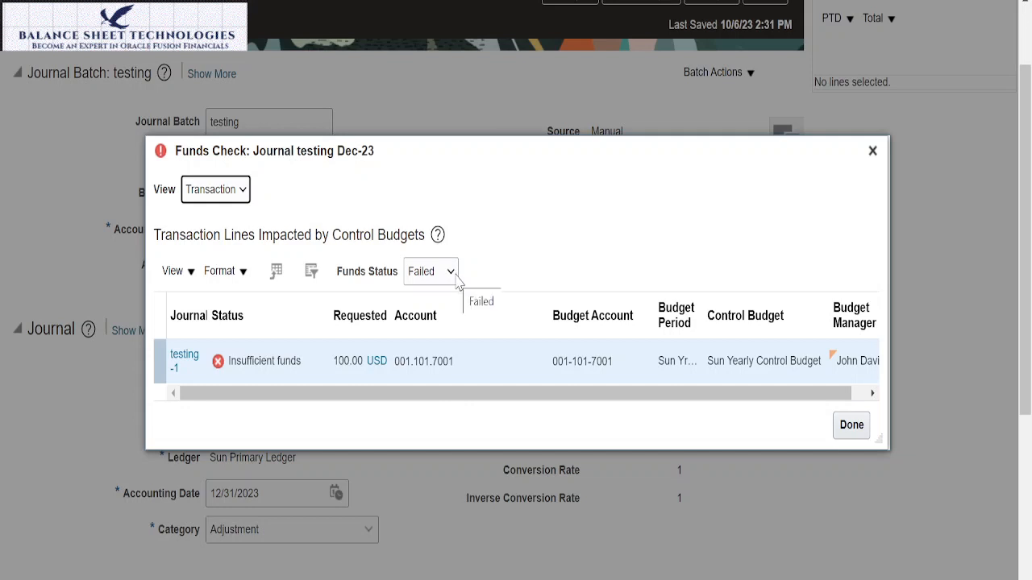
pyautogui.click(453, 275)
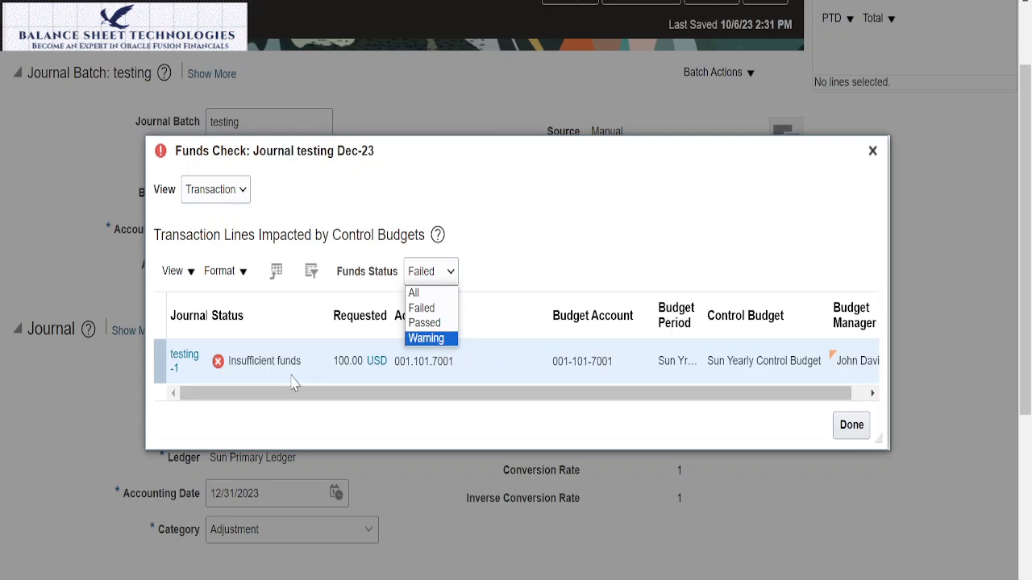
pyautogui.click(427, 308)
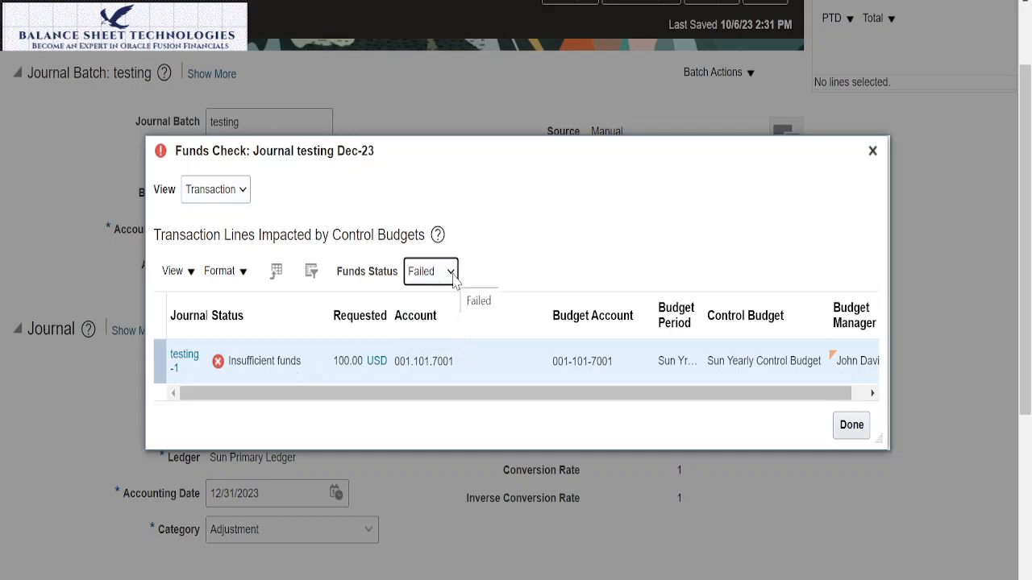
pyautogui.click(452, 273)
pyautogui.click(428, 337)
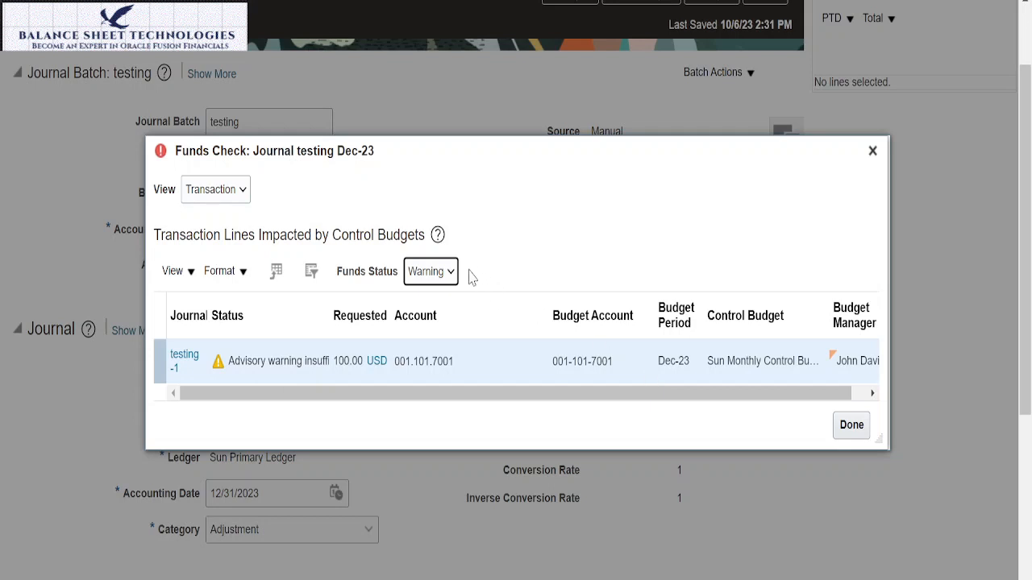
pyautogui.click(451, 272)
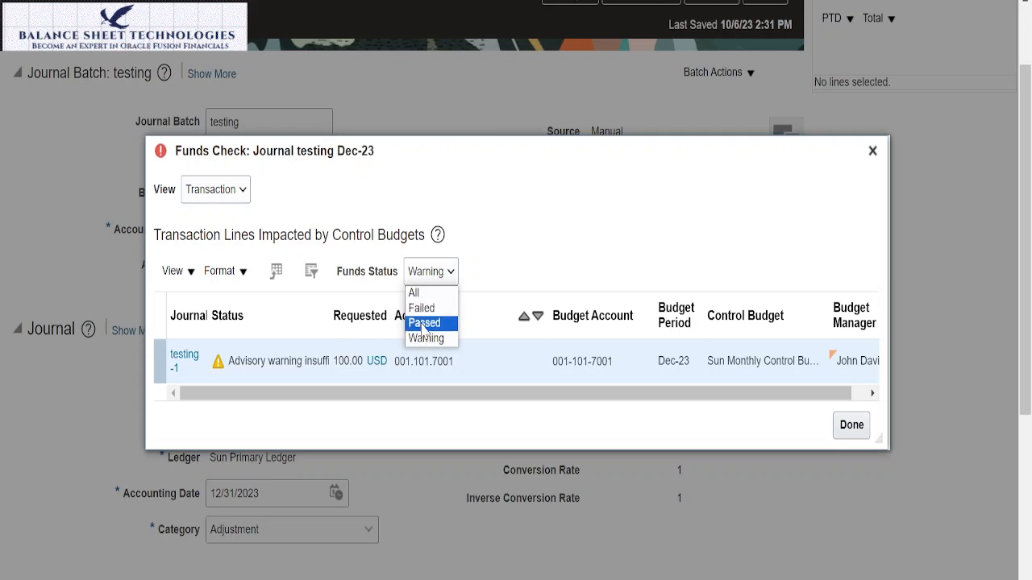
pyautogui.click(419, 308)
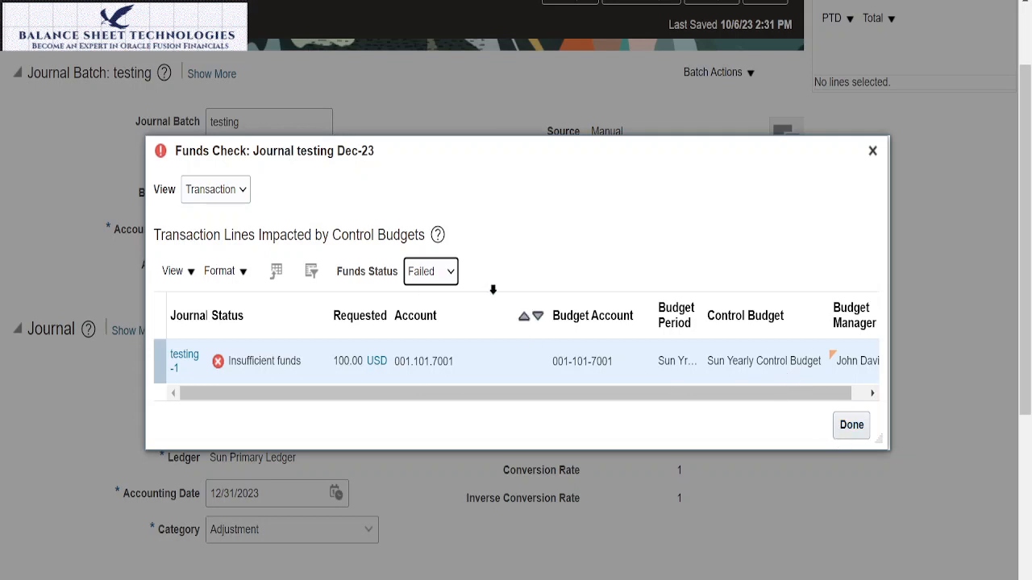
pyautogui.click(442, 271)
pyautogui.click(436, 342)
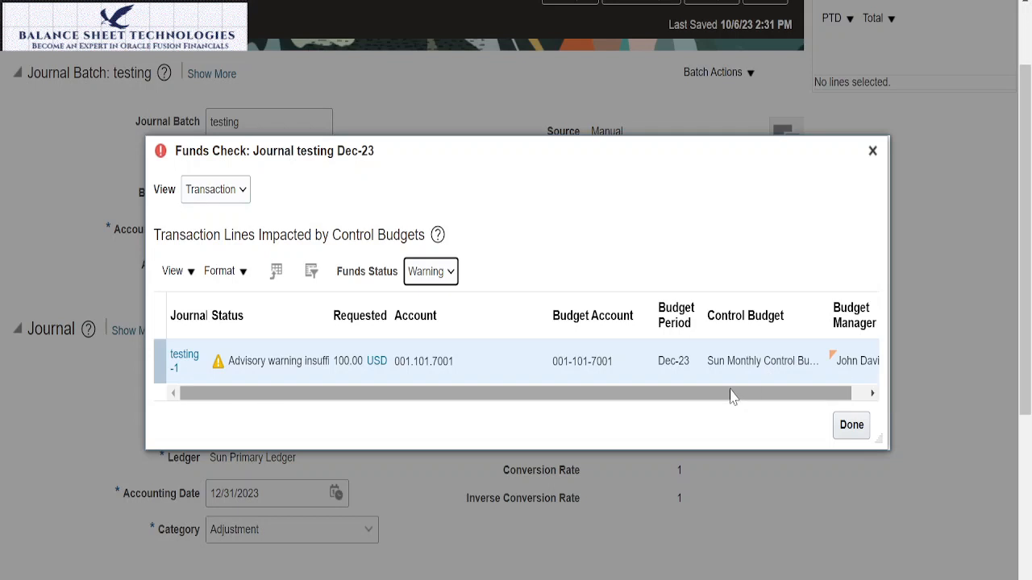
pyautogui.click(854, 431)
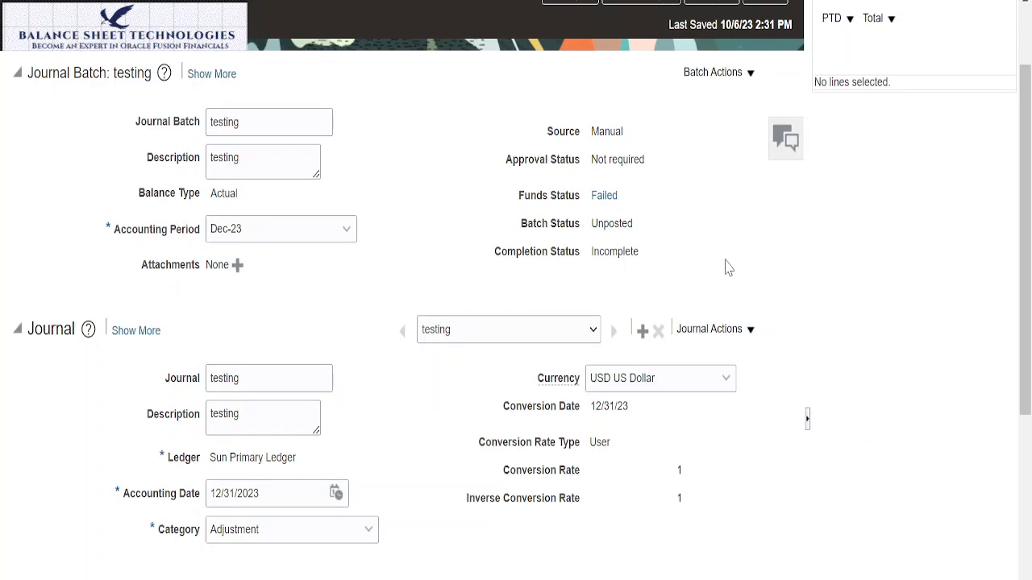
# Step: Submit the testing journal batch for posting and acknowledge the submission
pyautogui.scroll(2, 672, 231)
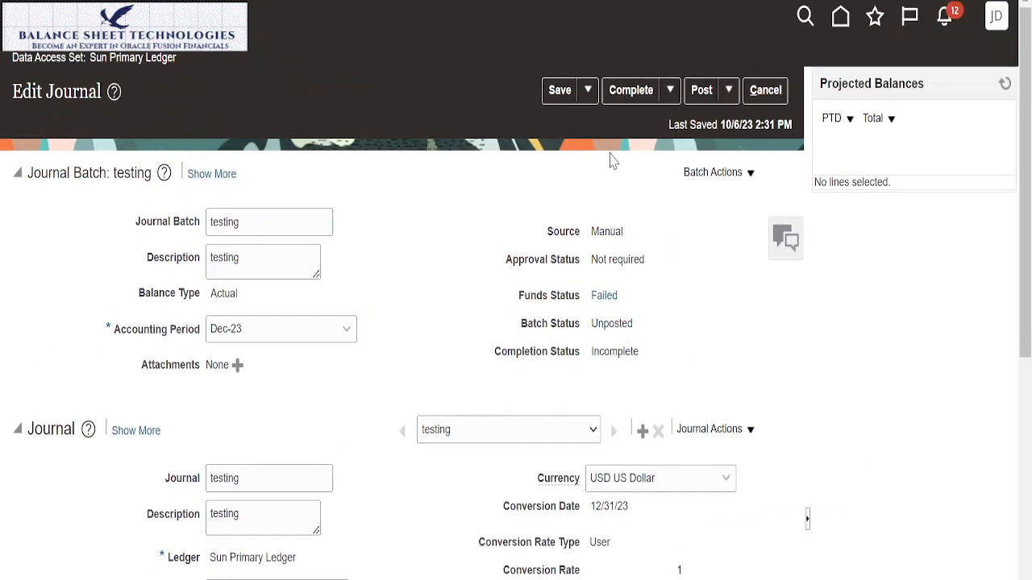
pyautogui.click(701, 89)
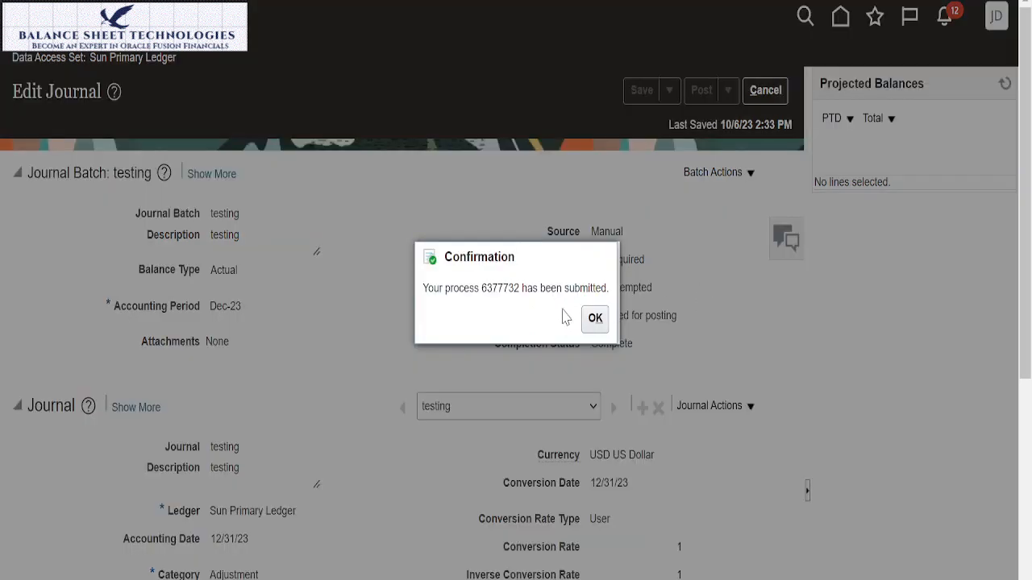
pyautogui.click(594, 320)
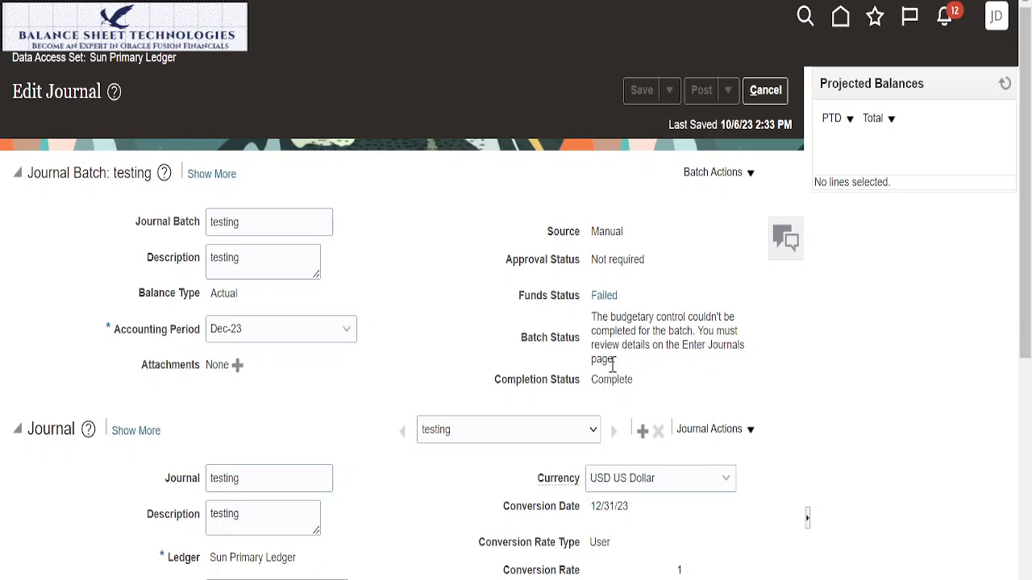
# Step: Review the testing journal's funds reservation details, filtering the impacted transaction lines from Failed to Warning funds status
pyautogui.click(605, 299)
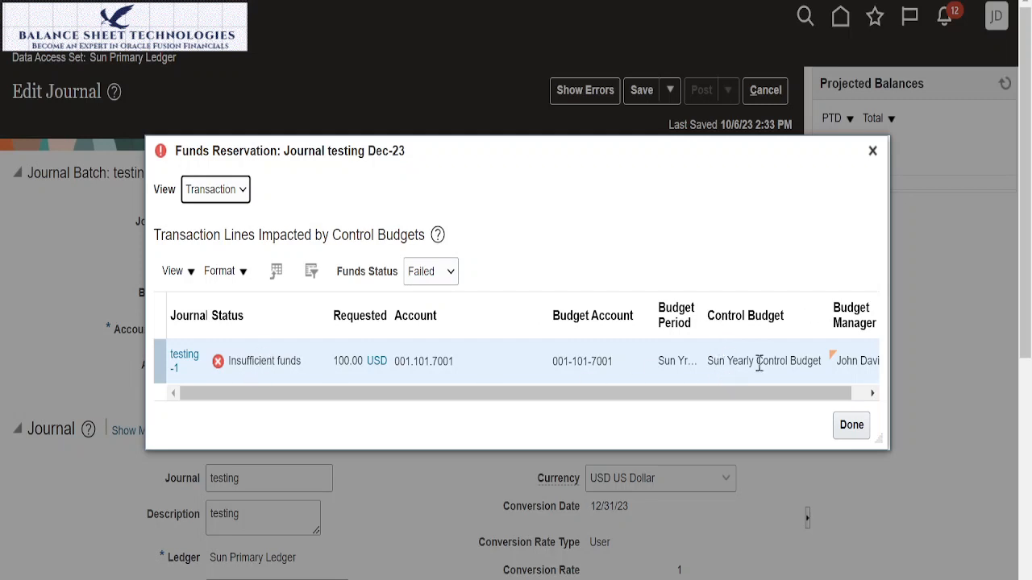
pyautogui.click(454, 276)
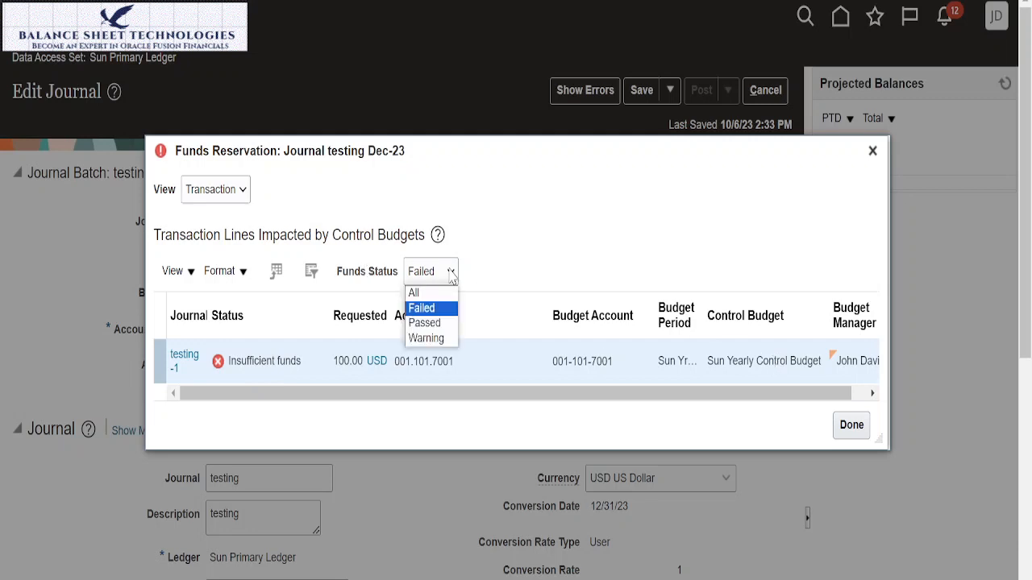
pyautogui.click(424, 336)
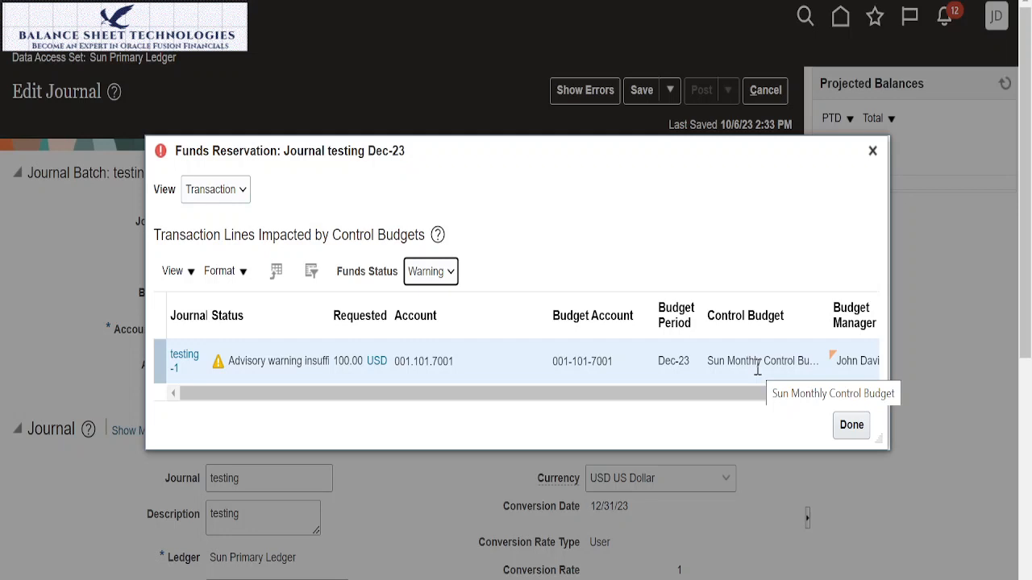
pyautogui.click(854, 430)
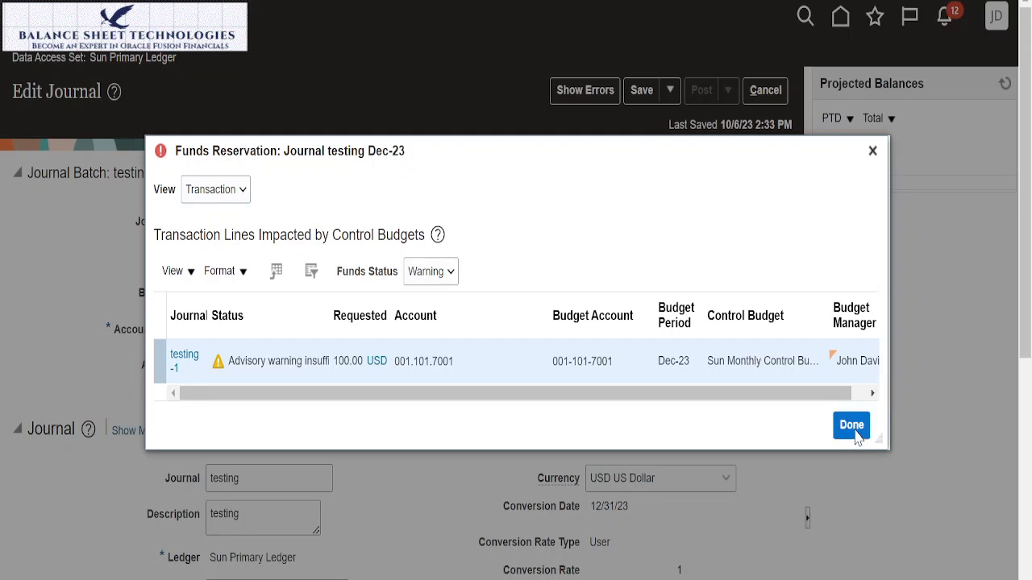